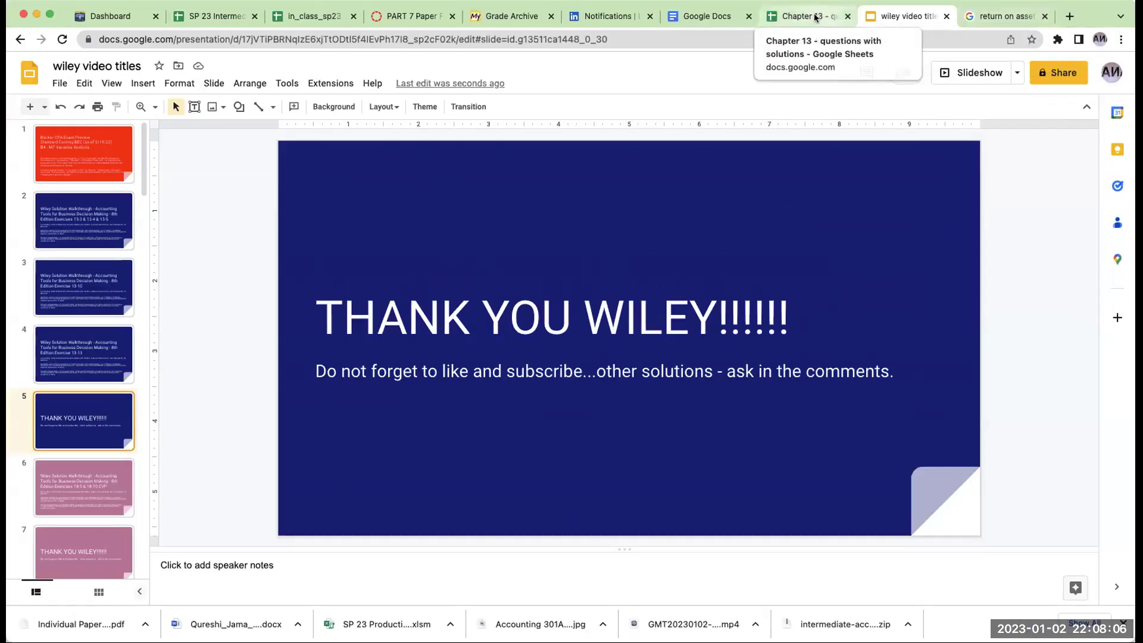
# Leave the thank-you slide for the 'Chapter 13 - questions with solutions' spreadsheet tab
pyautogui.click(815, 16)
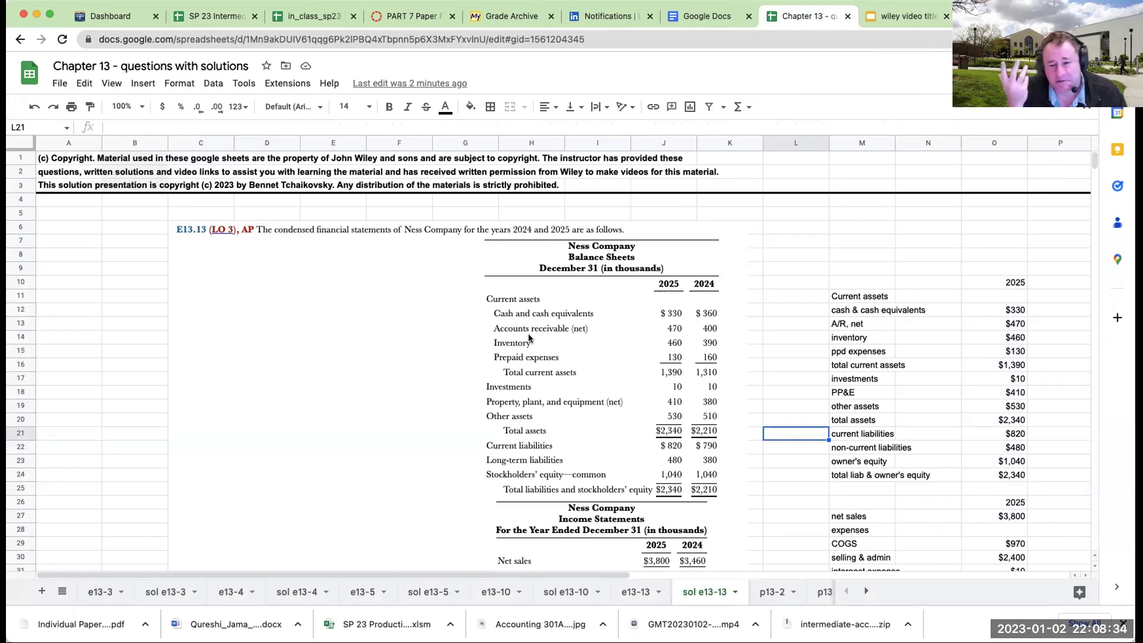
# Set the L8:S43 balance sheet and income statement summary to 14-point text
pyautogui.click(876, 264)
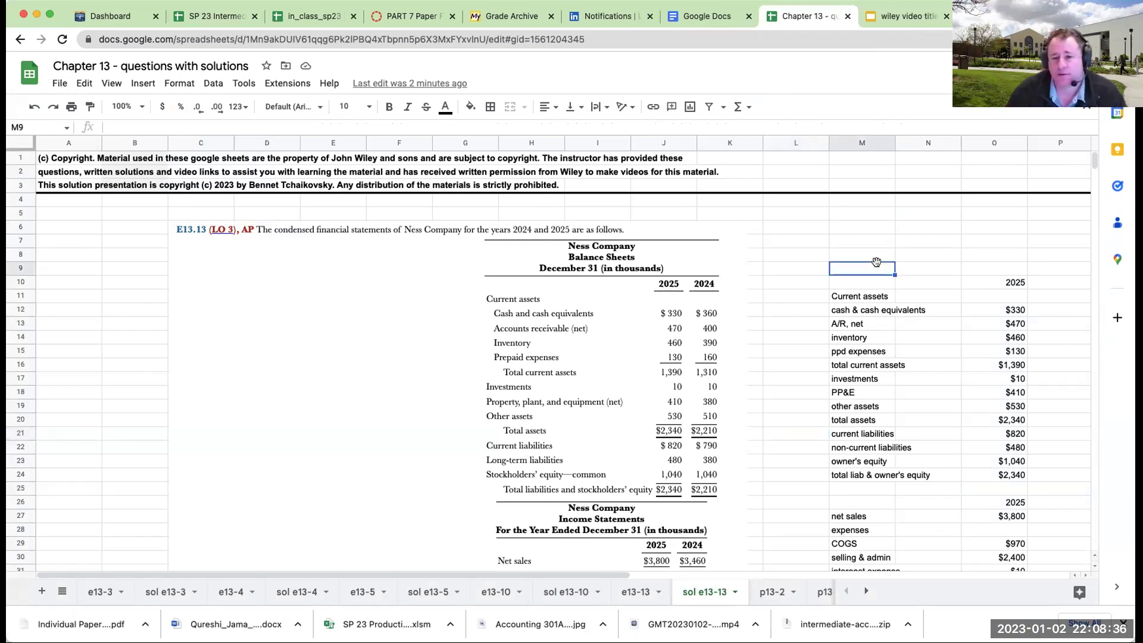
pyautogui.press('Right')
pyautogui.press('Right')
pyautogui.press('Right')
pyautogui.press('Right')
pyautogui.press('Right')
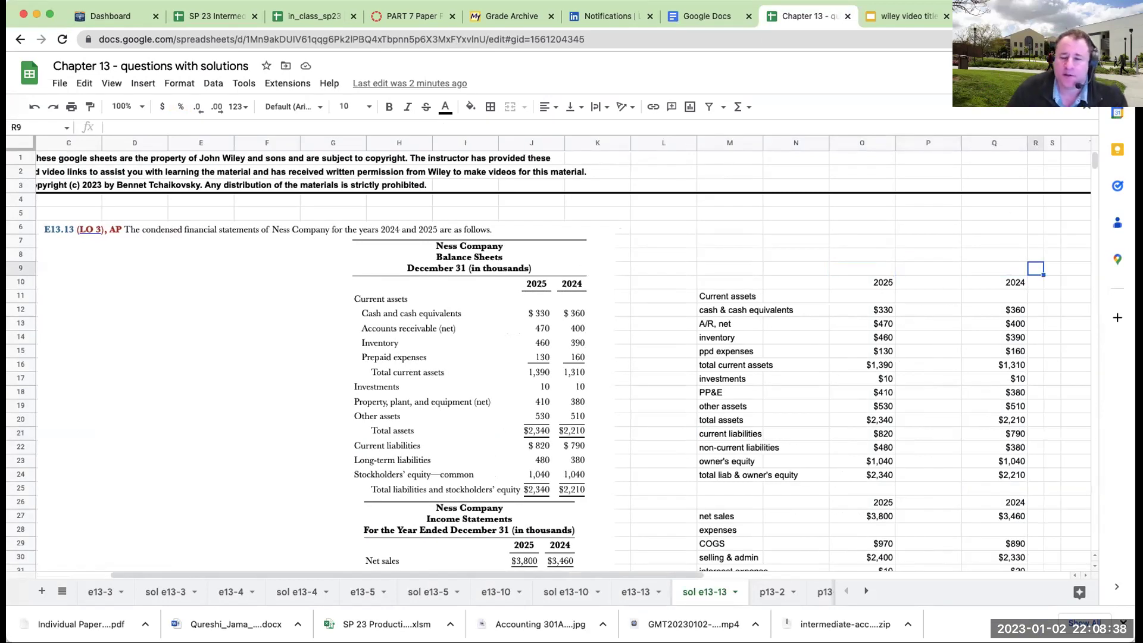
pyautogui.moveTo(711, 254); pyautogui.dragTo(1045, 498)
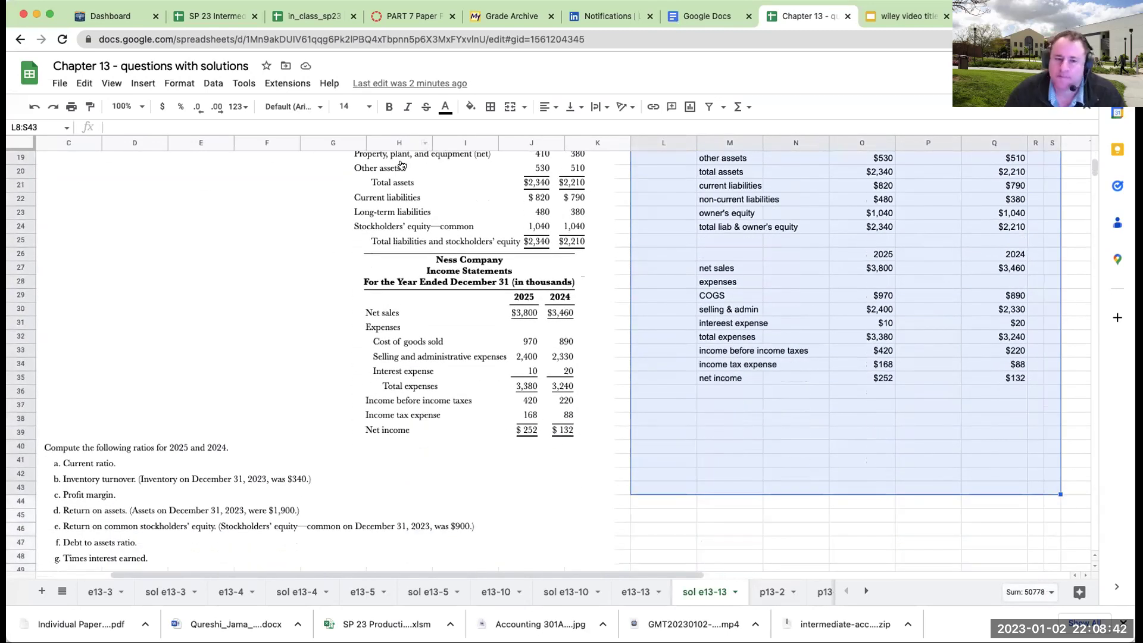
pyautogui.click(351, 106)
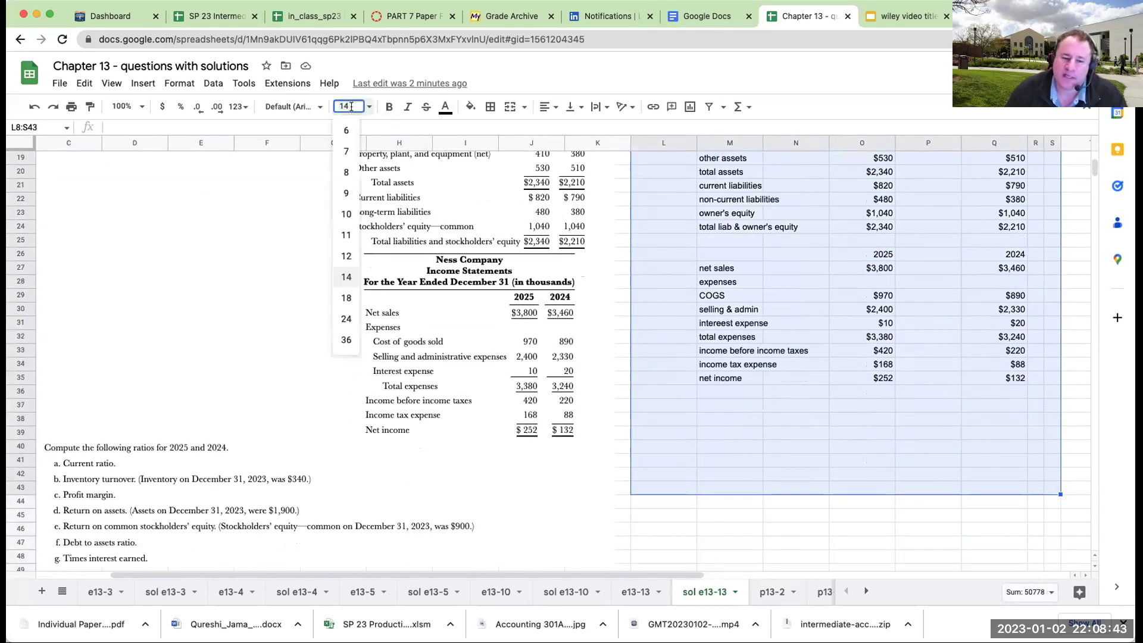
pyautogui.click(346, 278)
pyautogui.click(821, 445)
pyautogui.scroll(6, 804, 453)
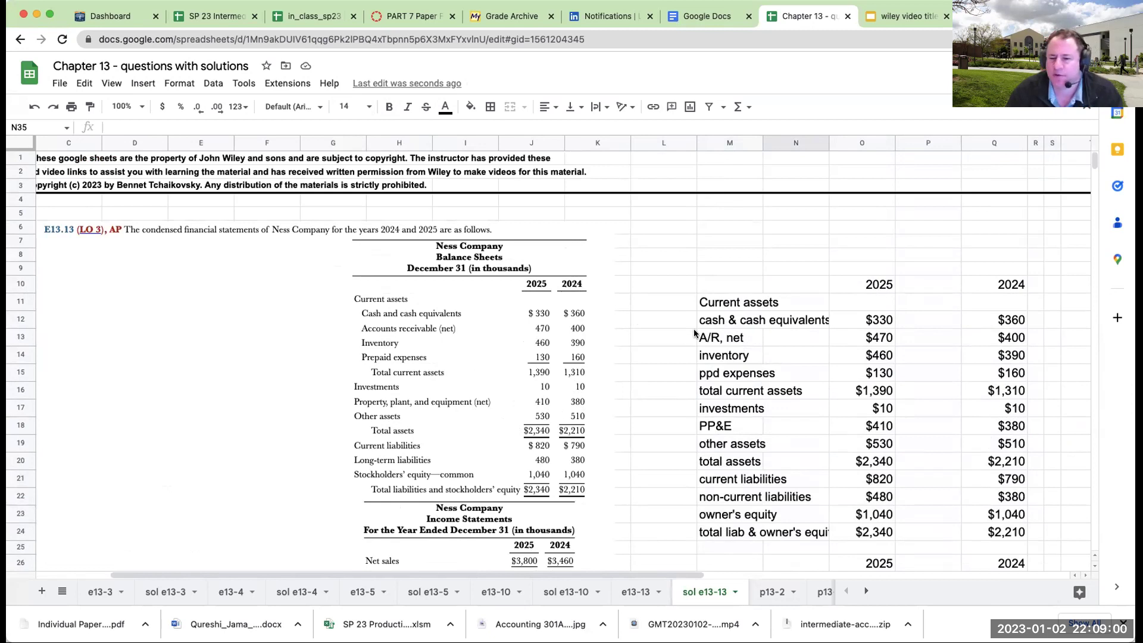
pyautogui.scroll(-10, 588, 455)
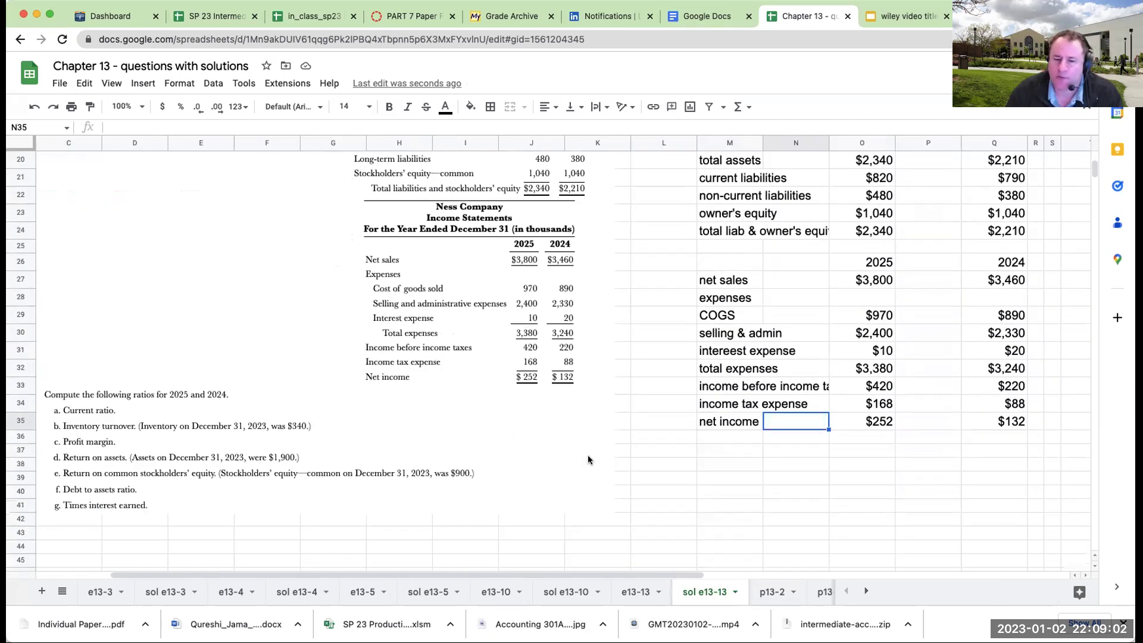
pyautogui.scroll(2, 176, 429)
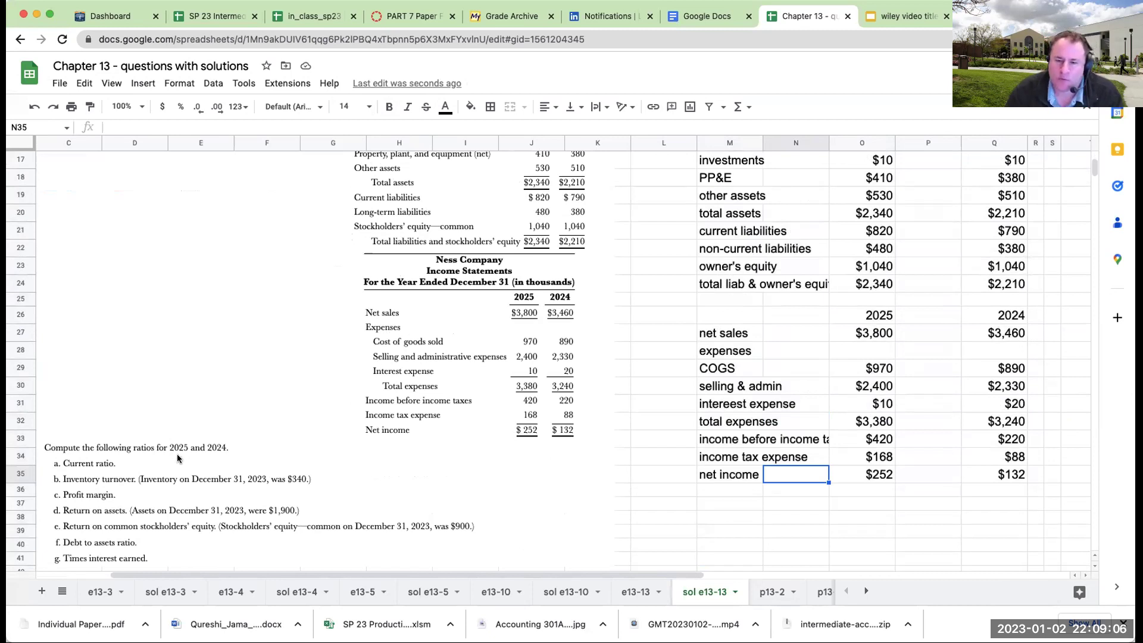
pyautogui.scroll(4, 177, 459)
pyautogui.scroll(-1, 177, 458)
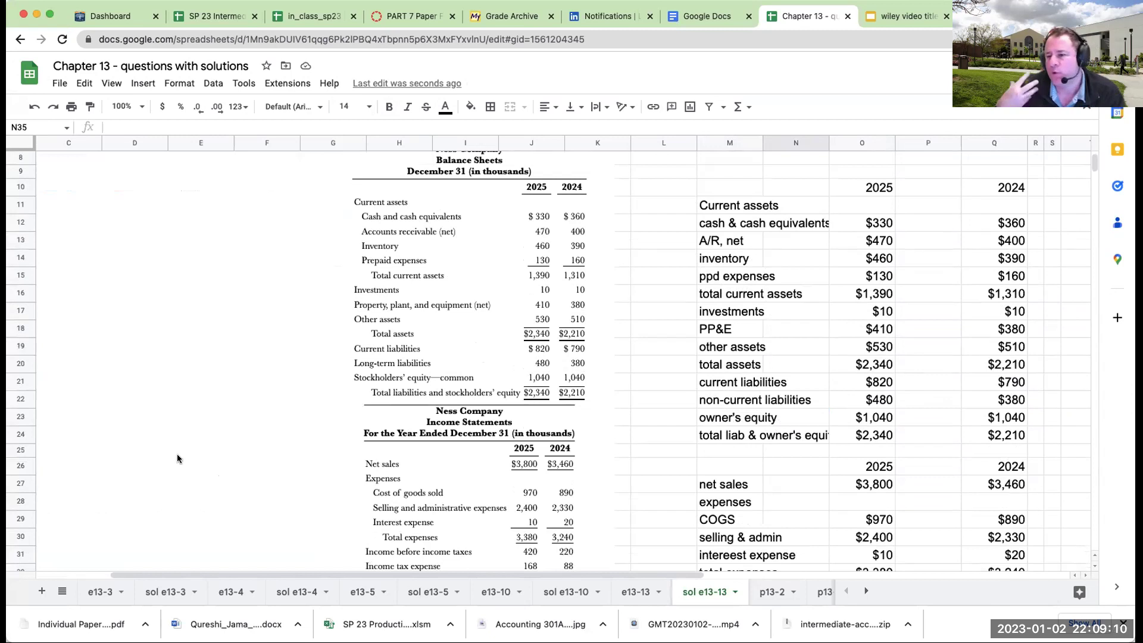
pyautogui.scroll(-4, 174, 476)
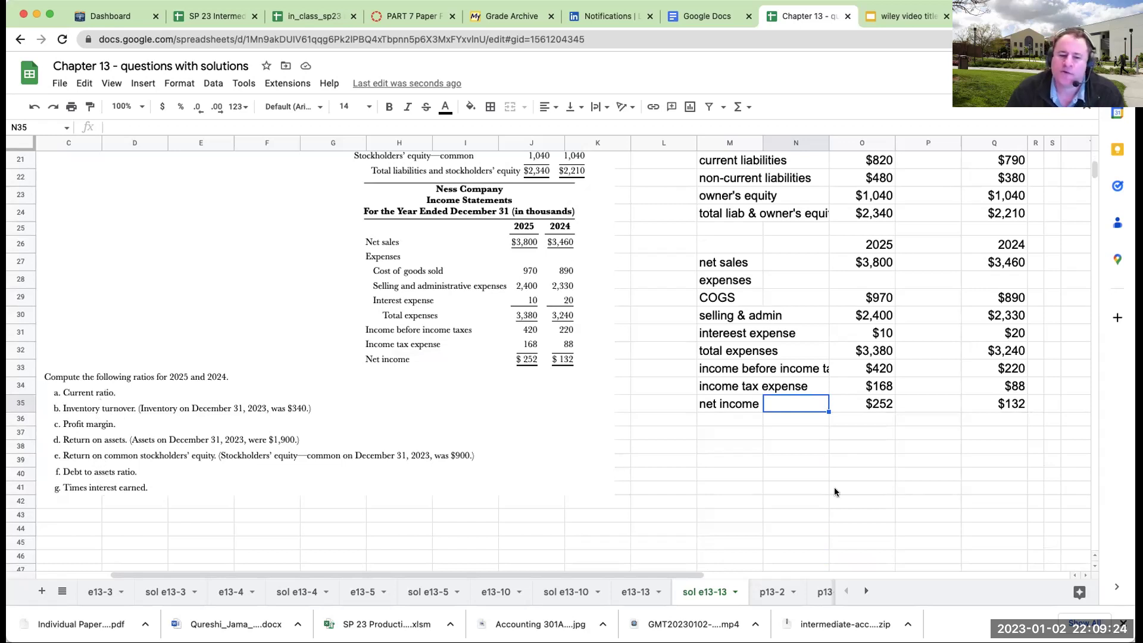
pyautogui.scroll(3, 835, 492)
pyautogui.scroll(2, 834, 491)
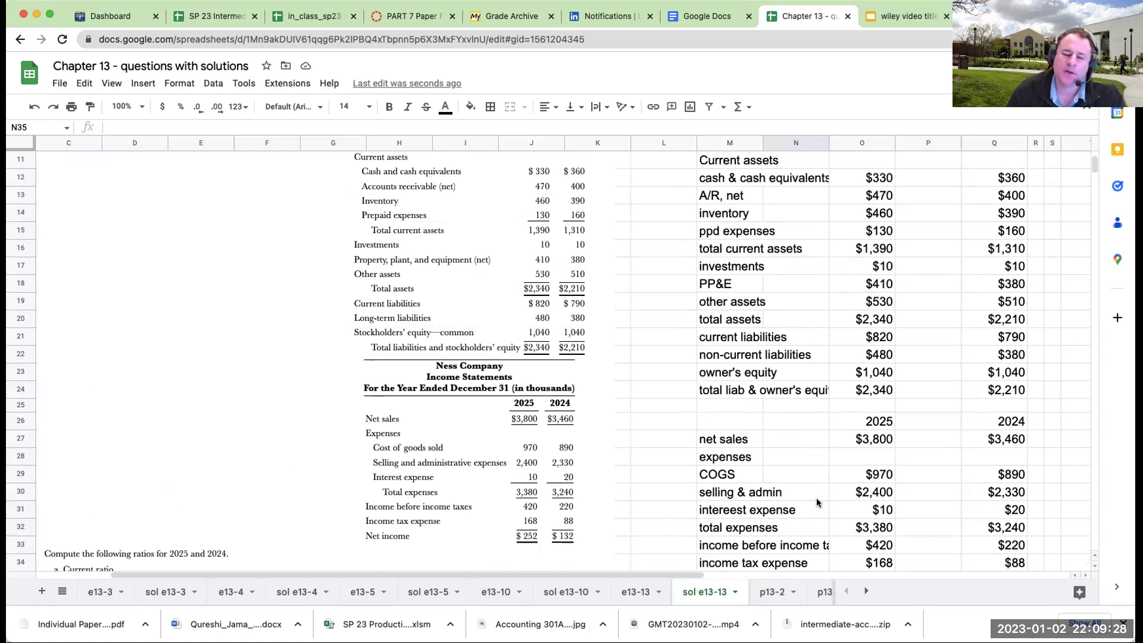
pyautogui.scroll(4, 817, 503)
pyautogui.scroll(-2, 818, 503)
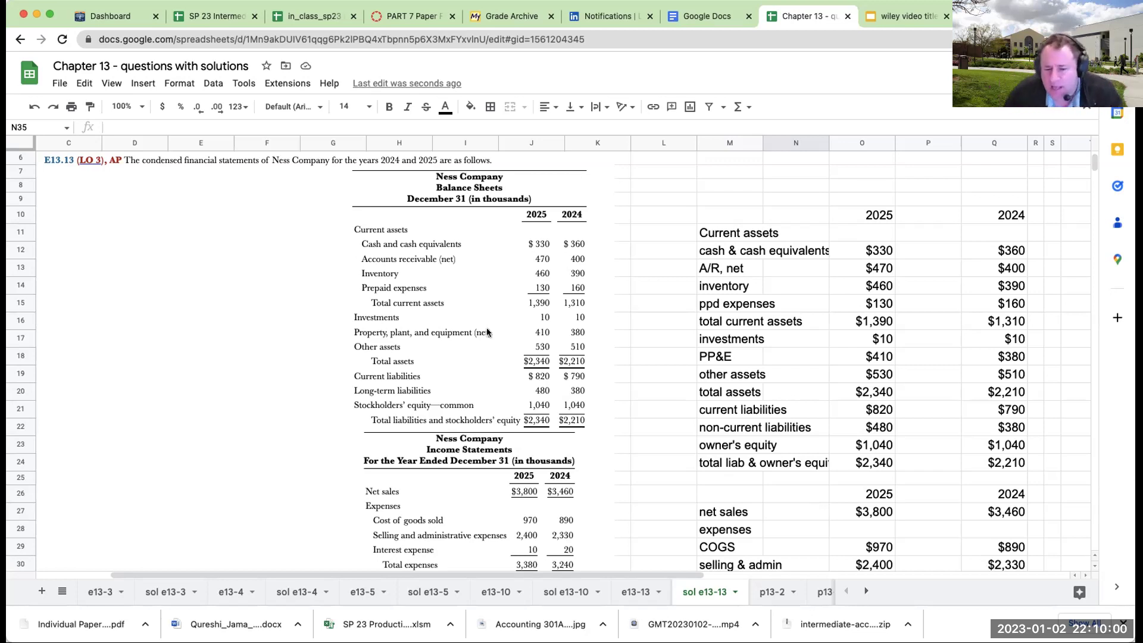
pyautogui.scroll(-5, 463, 401)
pyautogui.scroll(5, 466, 411)
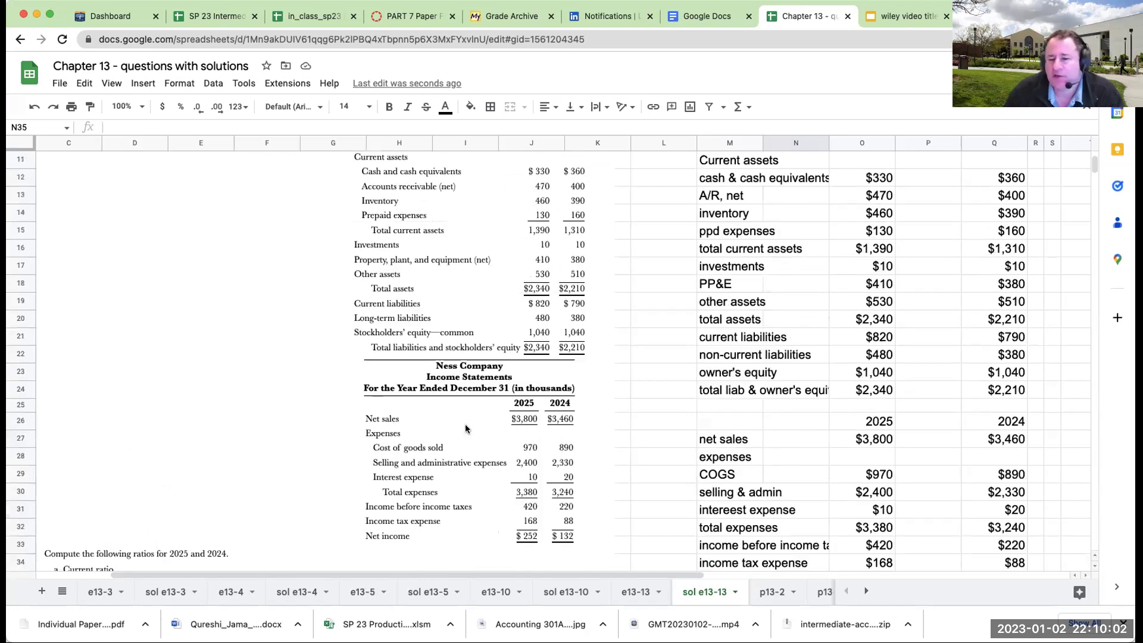
pyautogui.click(1037, 310)
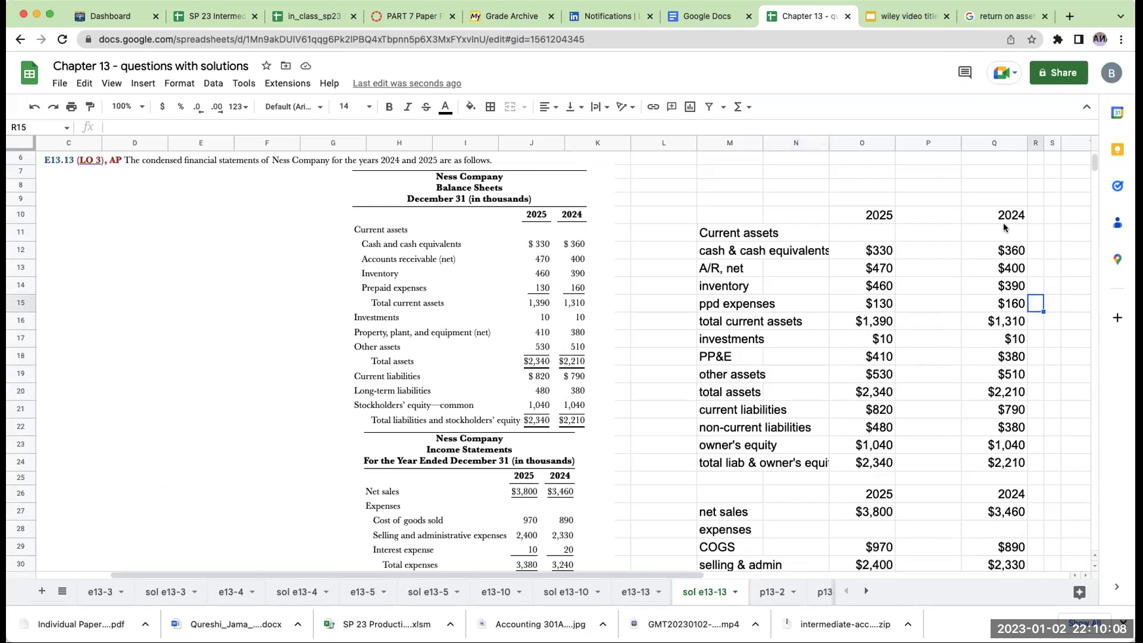
pyautogui.scroll(-4, 1025, 245)
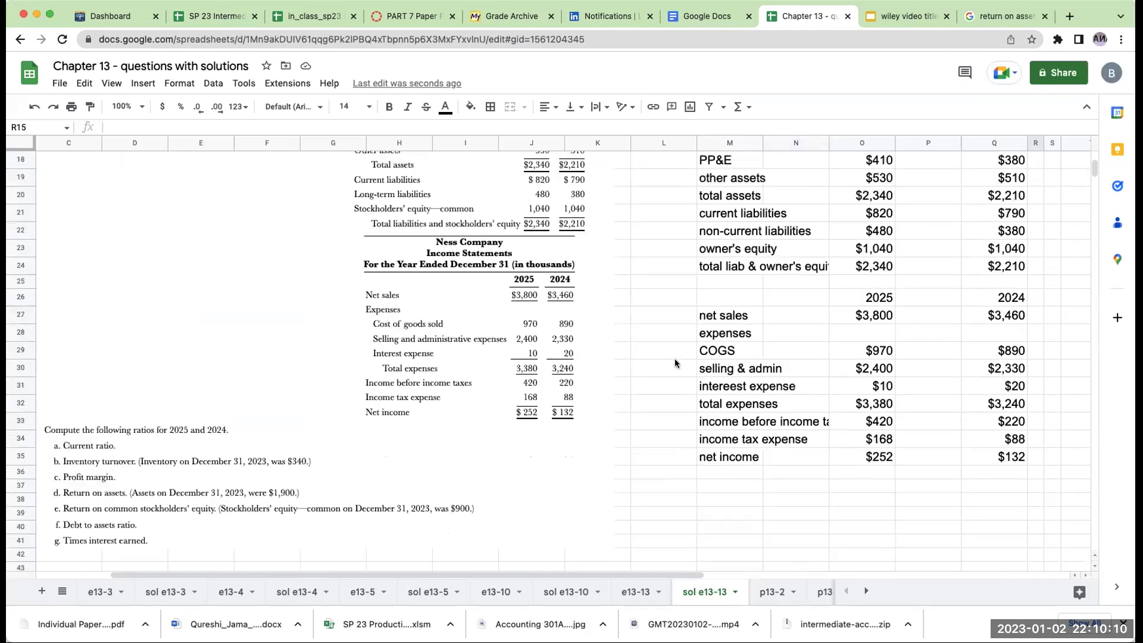
pyautogui.scroll(6, 1067, 280)
pyautogui.click(1021, 256)
# Set columns U through AE to 18-point font for the ratio work
pyautogui.press('Right')
pyautogui.press('Right')
pyautogui.press('Right')
pyautogui.press('Right')
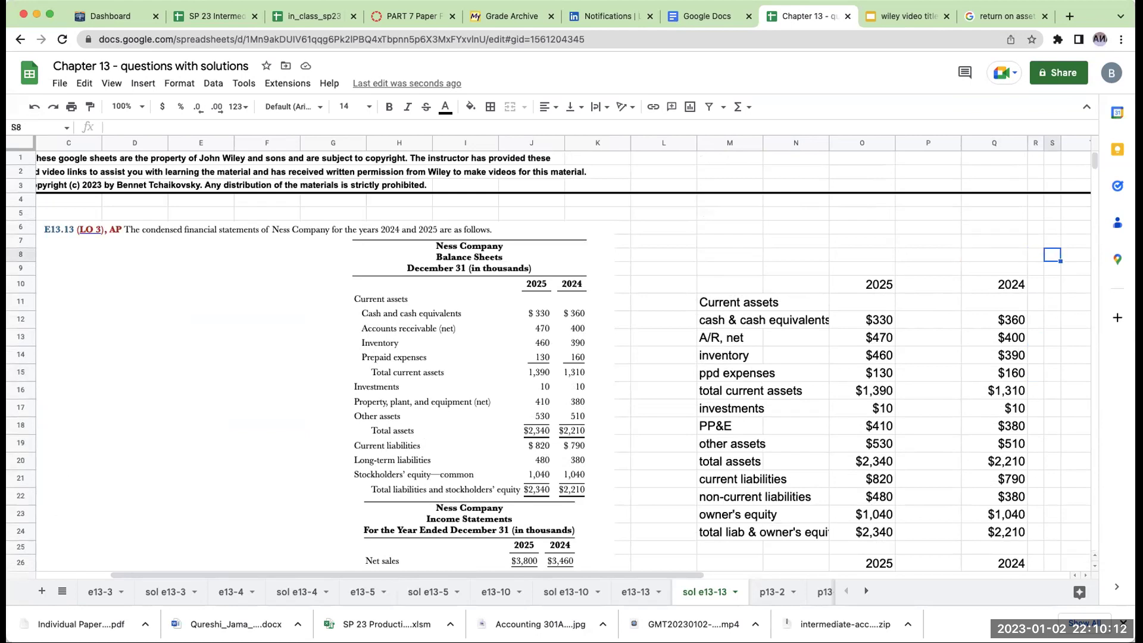
pyautogui.press('Down')
pyautogui.press('Down')
pyautogui.write('cjr')
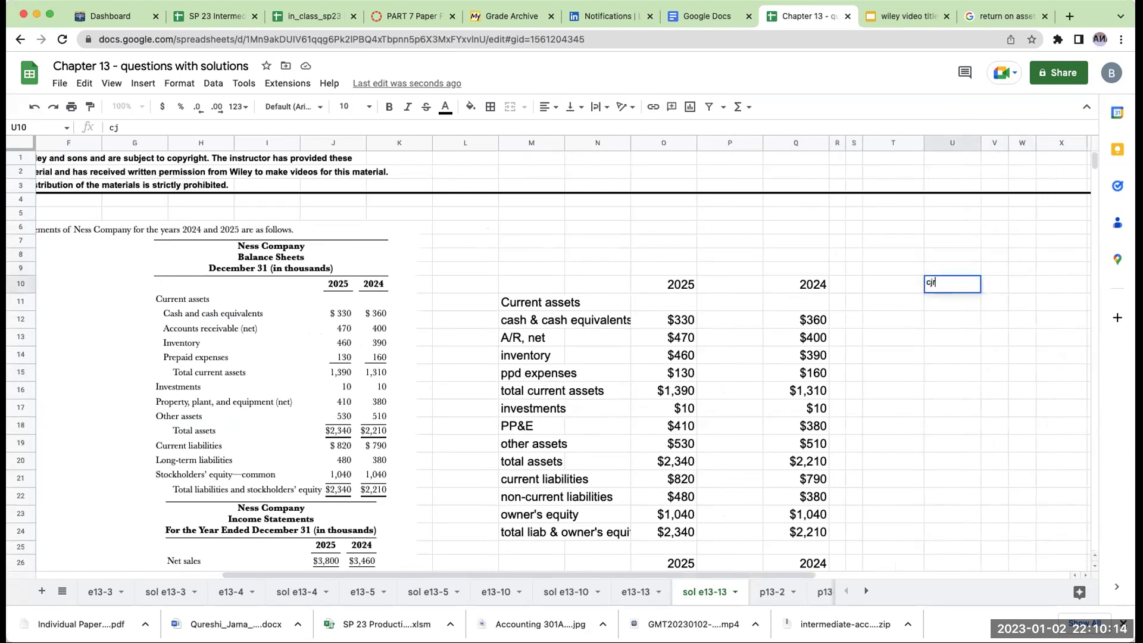
pyautogui.press('BackSpace')
pyautogui.press('BackSpace')
pyautogui.press('BackSpace')
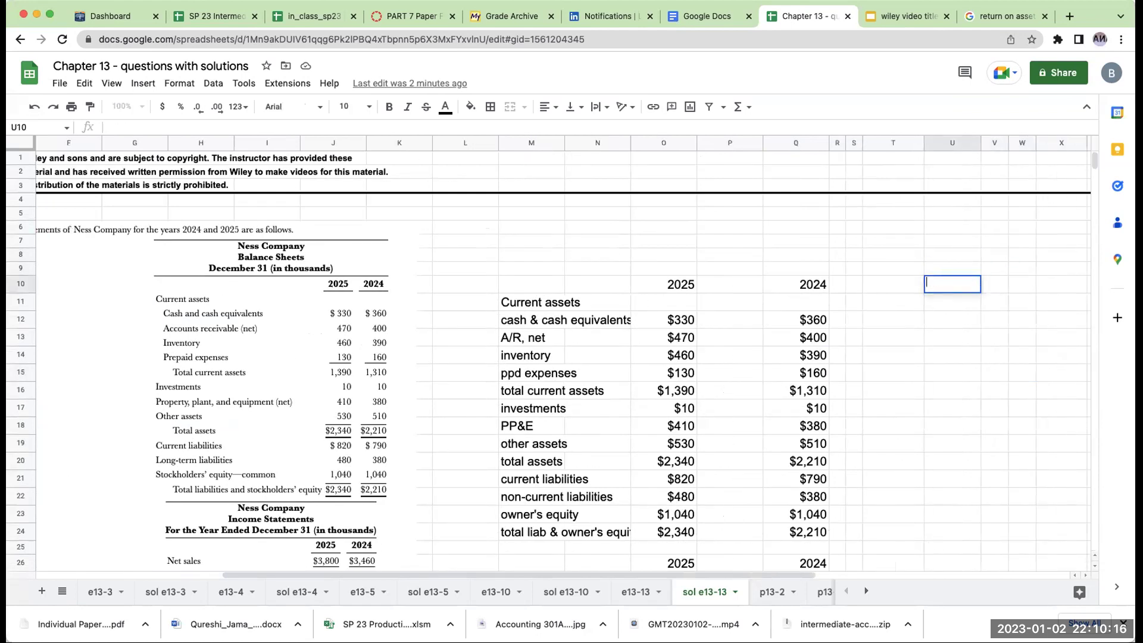
pyautogui.click(948, 143)
pyautogui.moveTo(948, 143); pyautogui.dragTo(1072, 143)
pyautogui.click(348, 107)
pyautogui.write('18')
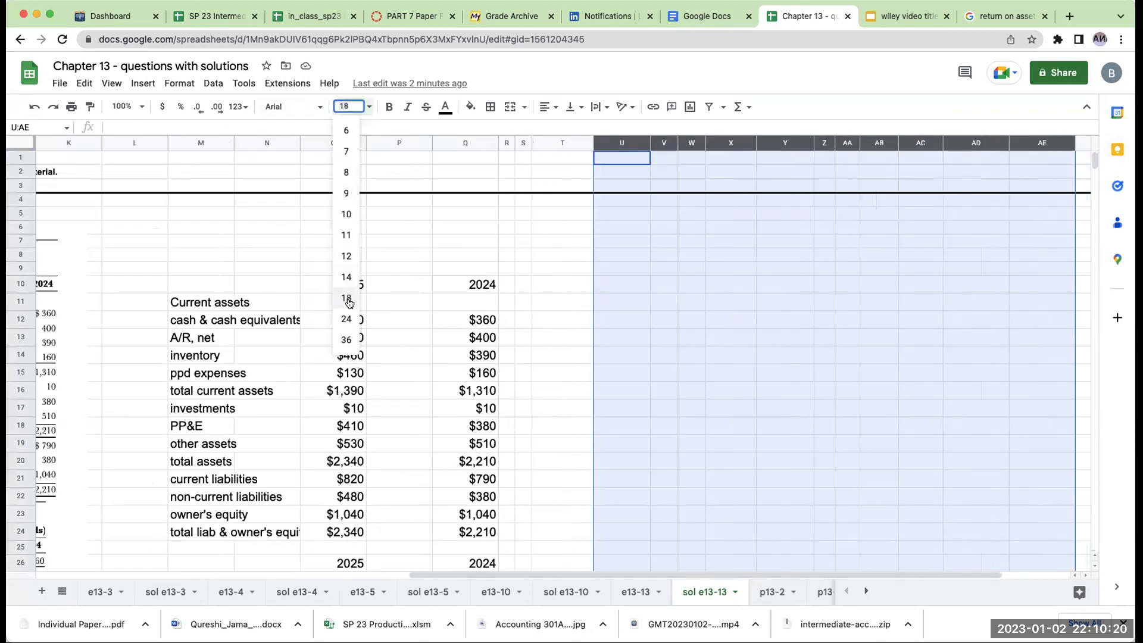
pyautogui.press('Return')
# Enter 'Current ratio' in U10, with 'current assets' in W11 over 'current liabilities' in W12
pyautogui.click(649, 289)
pyautogui.write('Current ratio')
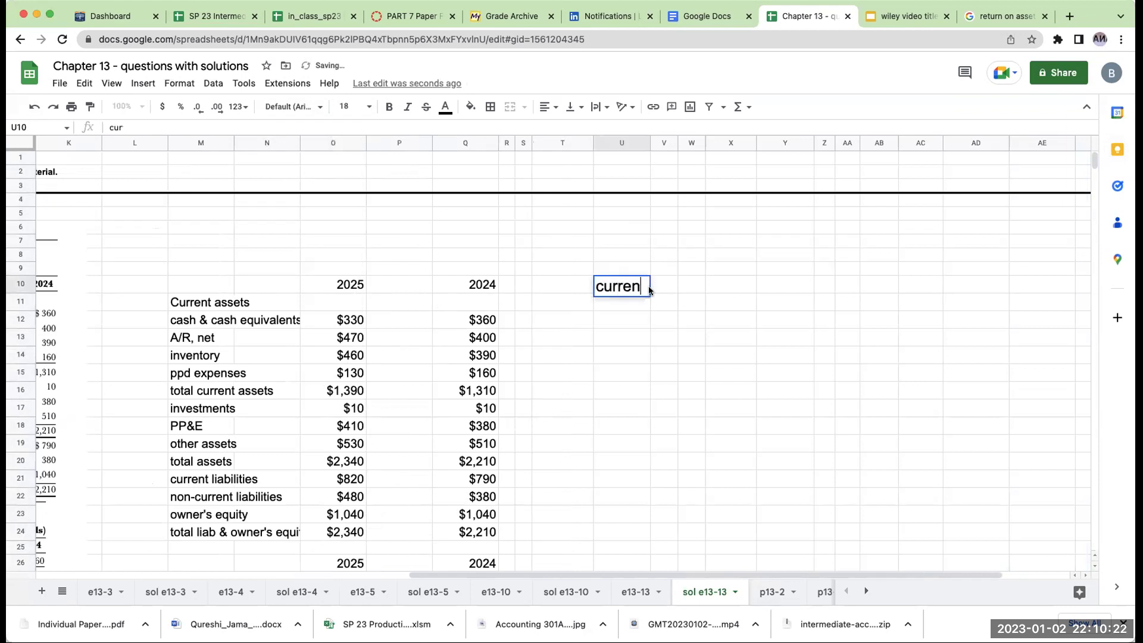
pyautogui.click(663, 302)
pyautogui.click(691, 308)
pyautogui.write('c')
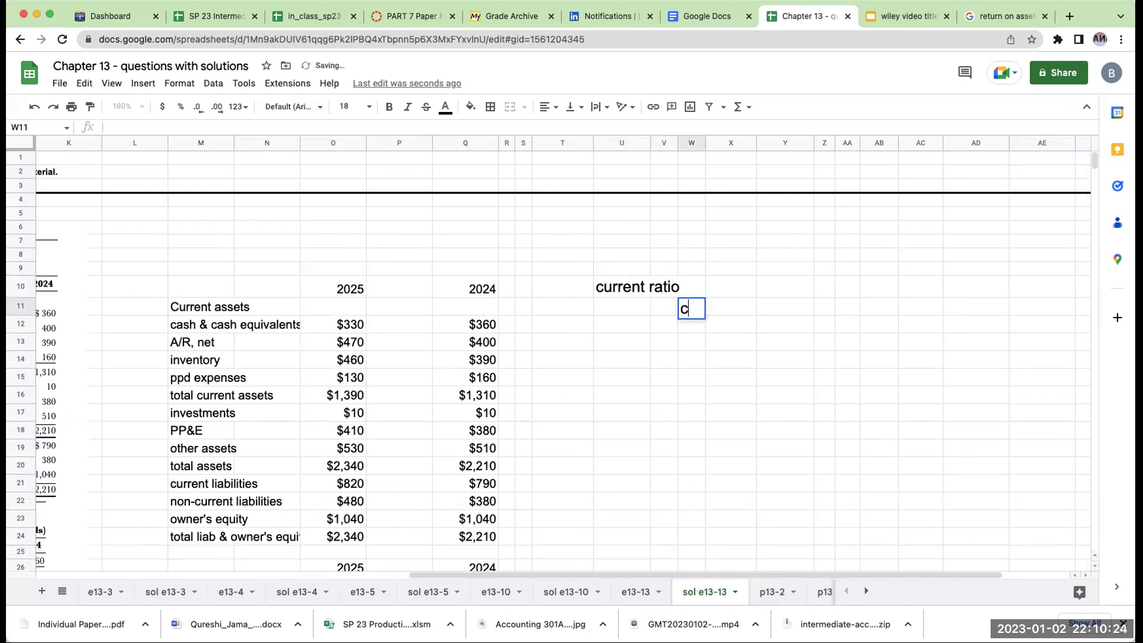
pyautogui.write('urrent assets')
pyautogui.press('Return')
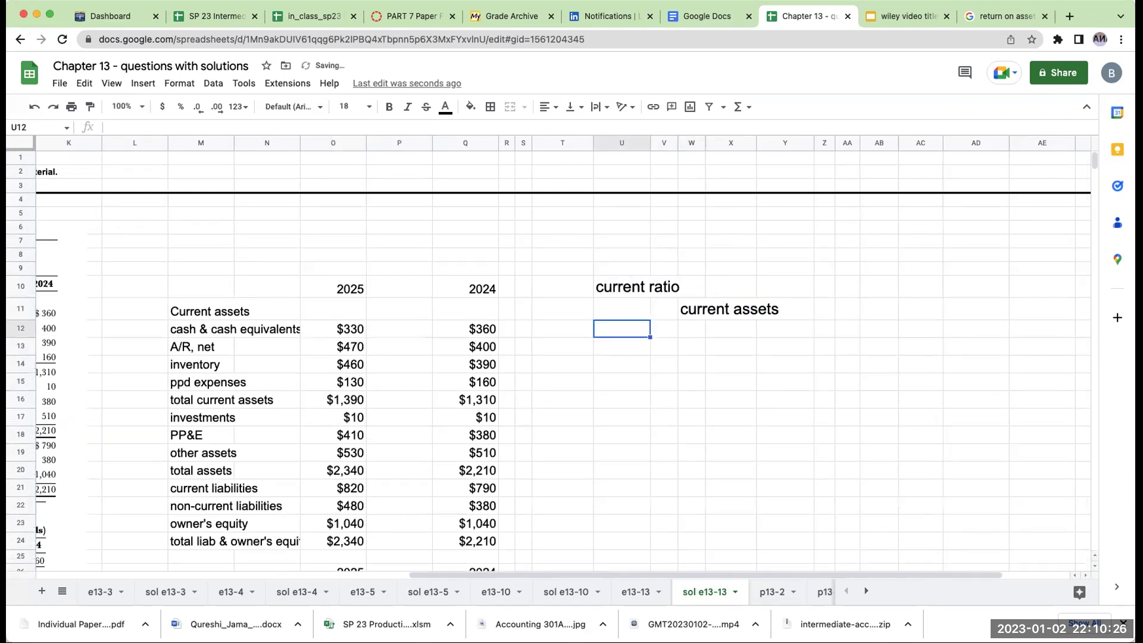
pyautogui.write('current liabilities')
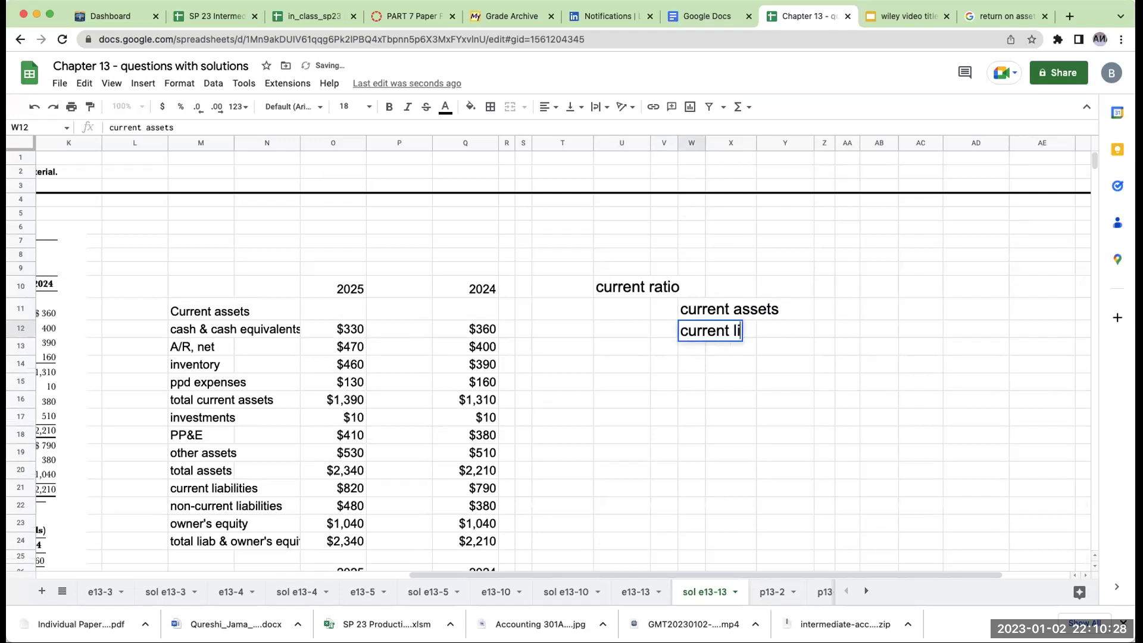
pyautogui.click(622, 347)
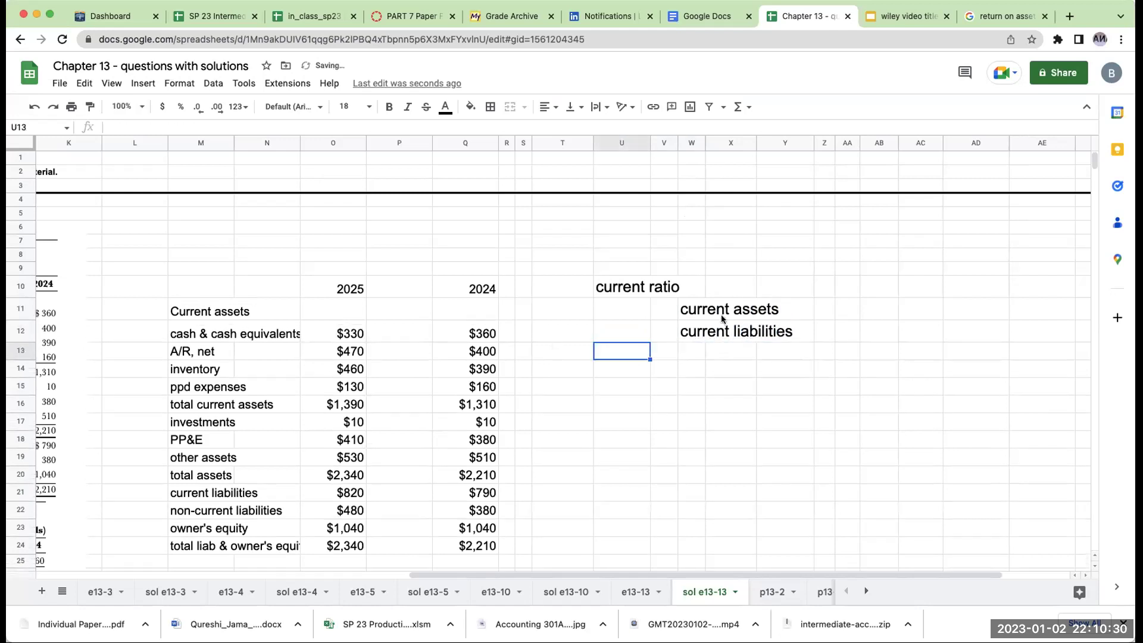
# Add a top border across W12:Y12 as the fraction line
pyautogui.moveTo(690, 334); pyautogui.dragTo(786, 331)
pyautogui.click(490, 107)
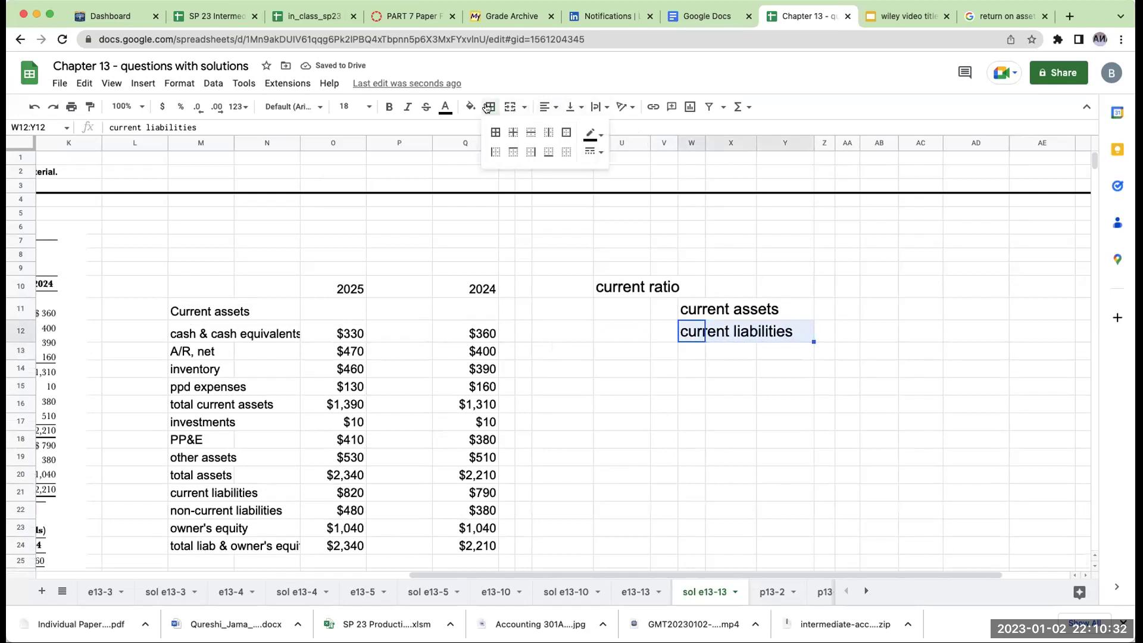
pyautogui.click(513, 152)
pyautogui.click(879, 310)
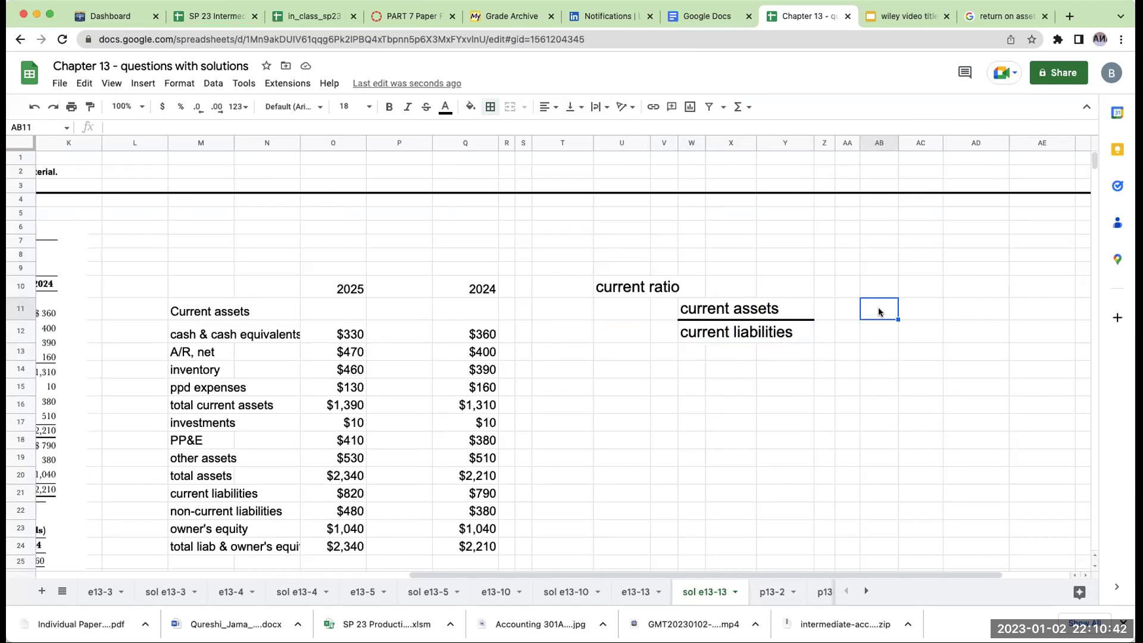
# Reference the 2025 current assets of $1,390 in AB11 and widen column AB
pyautogui.write('+')
pyautogui.press('Left')
pyautogui.press('Left')
pyautogui.press('Left')
pyautogui.press('Left')
pyautogui.press('Left')
pyautogui.press('Left')
pyautogui.press('Left')
pyautogui.press('Left')
pyautogui.press('Left')
pyautogui.press('Left')
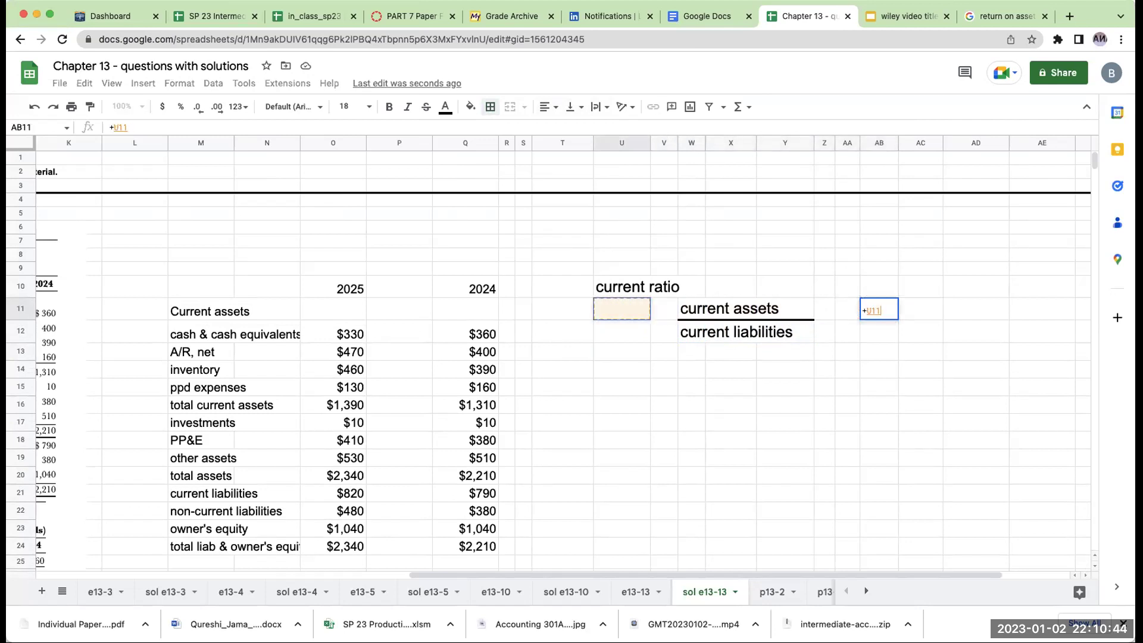
pyautogui.press('Left')
pyautogui.press('Down')
pyautogui.press('Down')
pyautogui.press('Down')
pyautogui.press('Down')
pyautogui.press('Down')
pyautogui.press('Left')
pyautogui.press('Left')
pyautogui.press('Return')
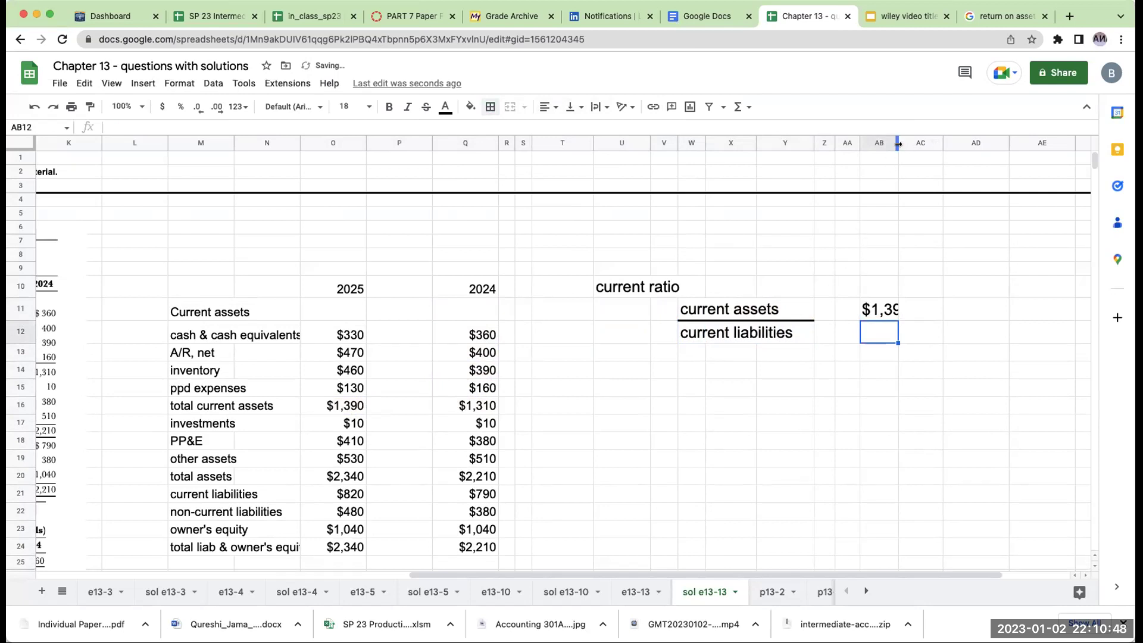
pyautogui.moveTo(898, 143); pyautogui.dragTo(943, 143)
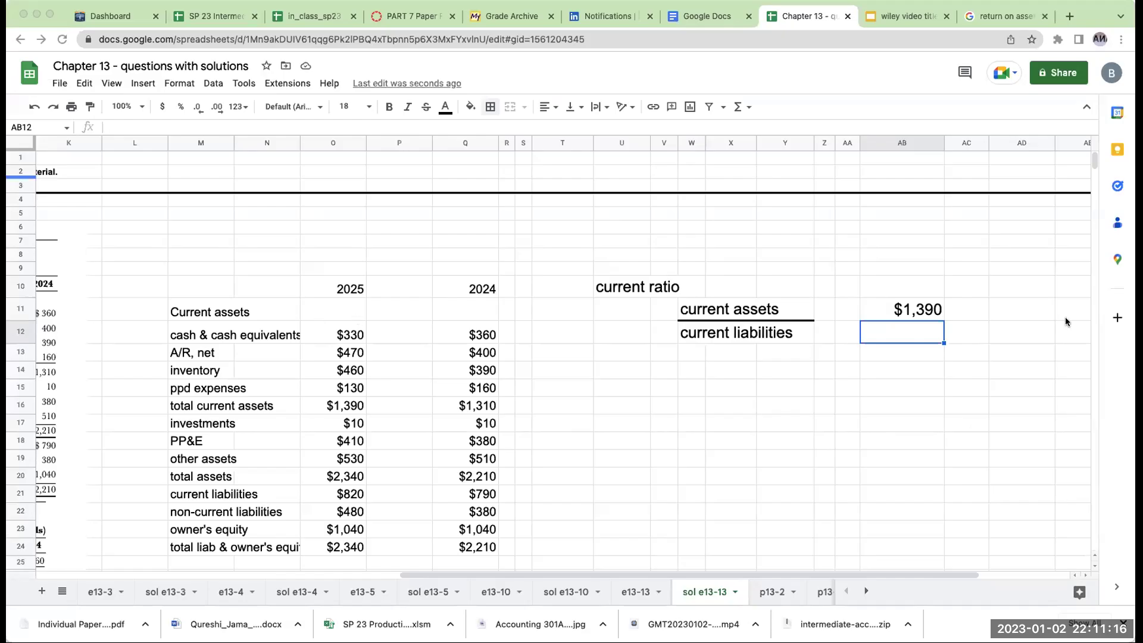
# Add year headers 2025 and 2024 above the ratio values
pyautogui.click(905, 287)
pyautogui.press('Up')
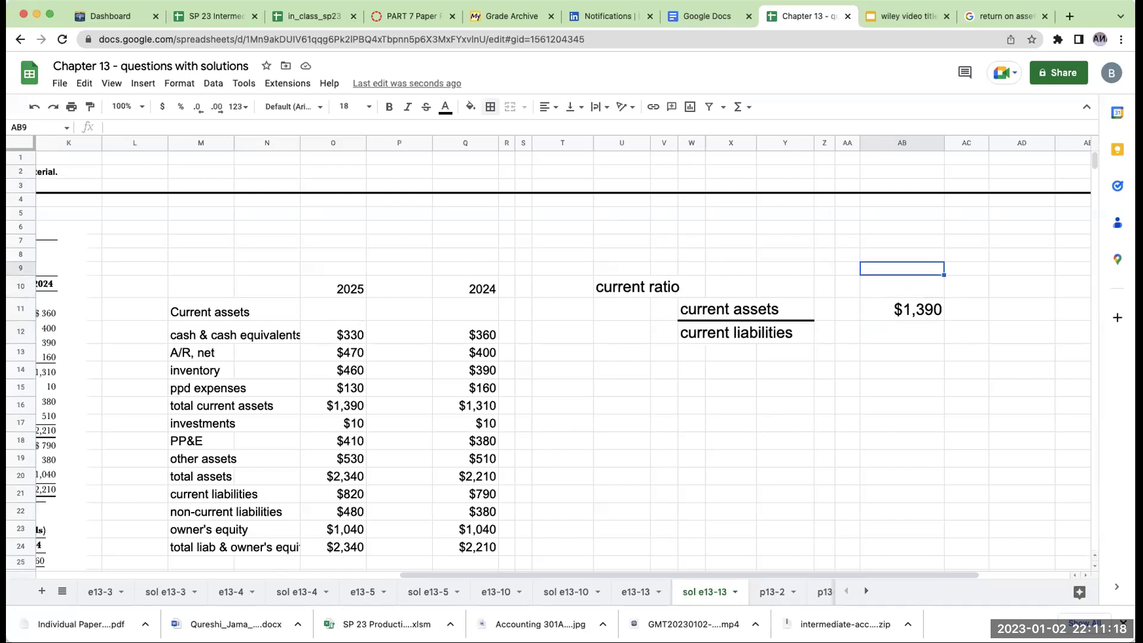
pyautogui.write('2025')
pyautogui.press('Return')
pyautogui.press('Up')
pyautogui.press('Right')
pyautogui.press('Right')
pyautogui.write('2025')
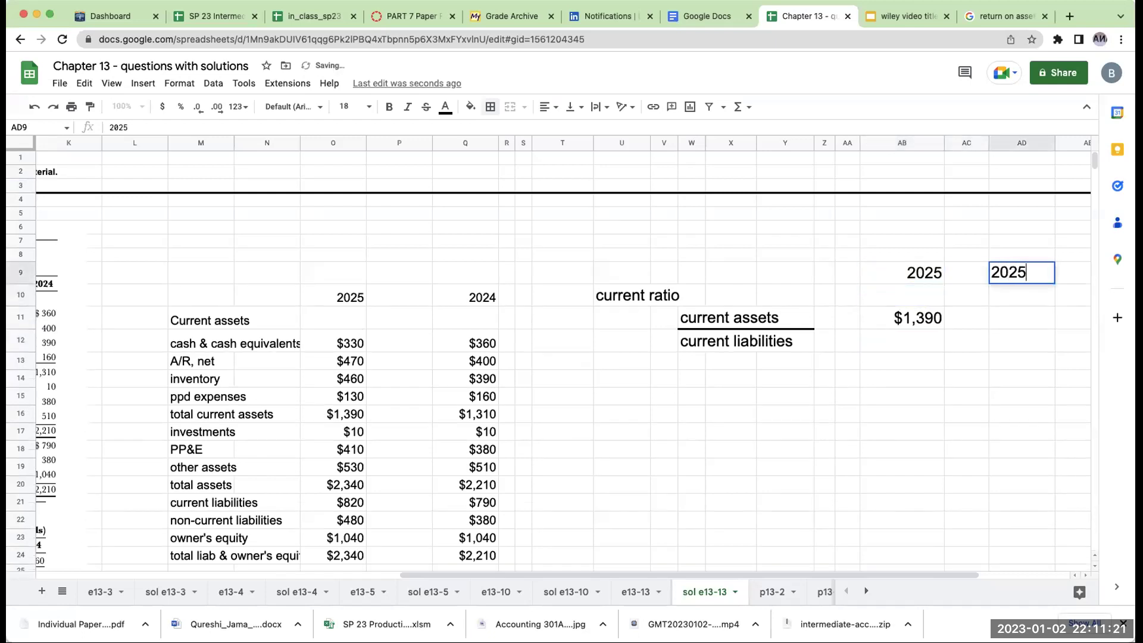
pyautogui.press('BackSpace')
pyautogui.write('4')
pyautogui.press('Return')
pyautogui.press('Down')
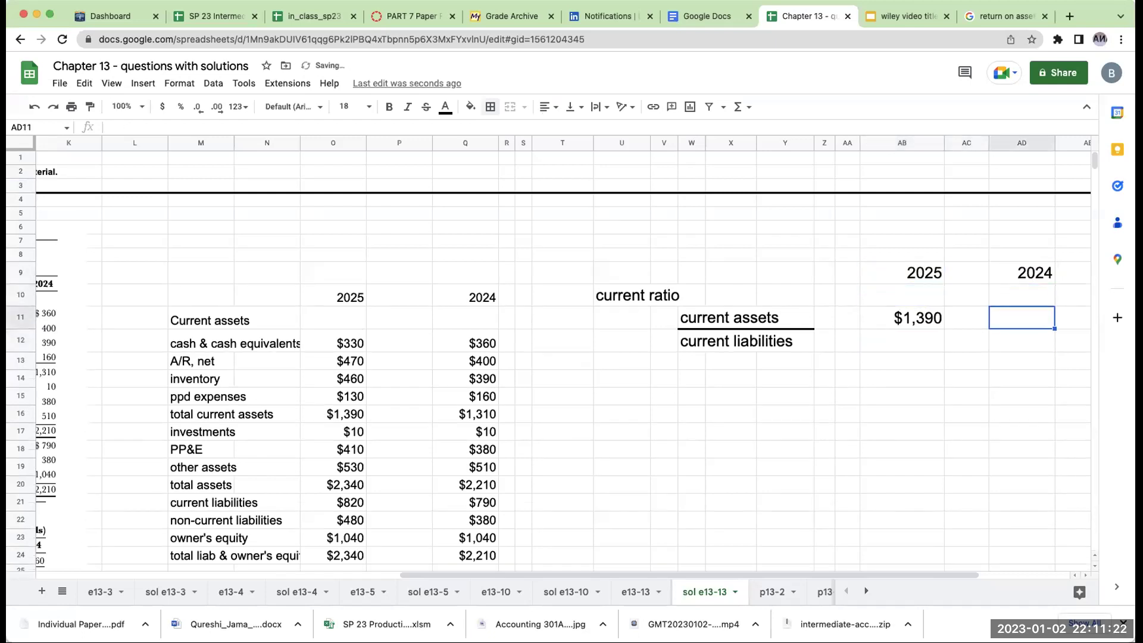
# Reference the 2024 current assets of $1,310 in the 2024 column
pyautogui.write('+')
pyautogui.press('Left')
pyautogui.press('Left')
pyautogui.press('Left')
pyautogui.press('Left')
pyautogui.press('Left')
pyautogui.press('Left')
pyautogui.press('Left')
pyautogui.press('Left')
pyautogui.press('Down')
pyautogui.press('Down')
pyautogui.press('Down')
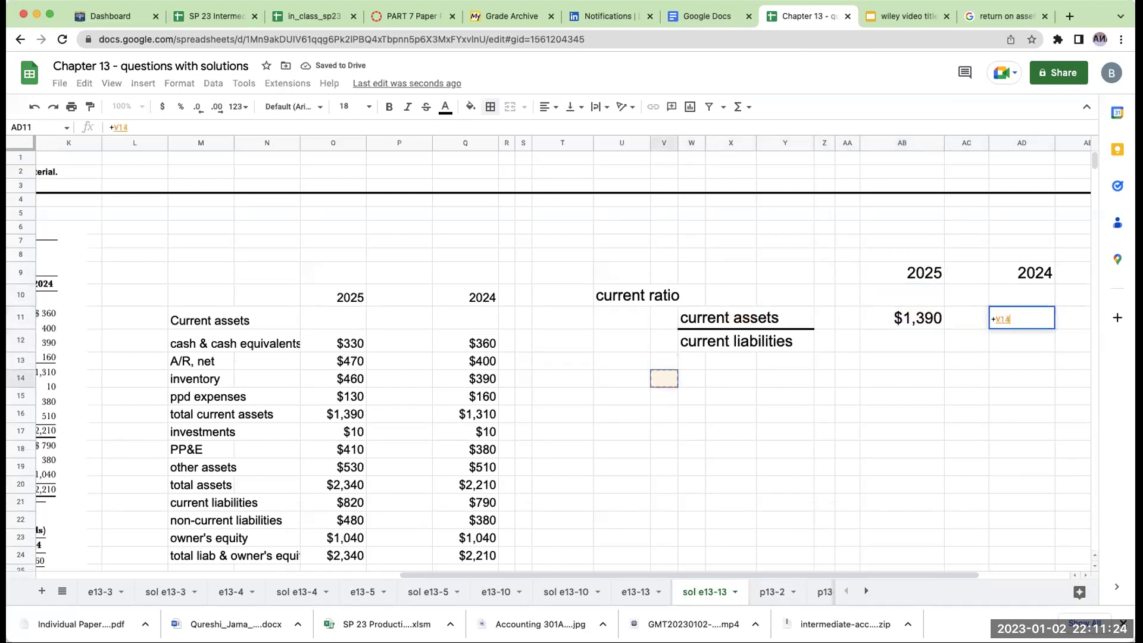
pyautogui.press('Down')
pyautogui.press('Down')
pyautogui.press('Left')
pyautogui.press('Left')
pyautogui.press('Left')
pyautogui.press('Left')
pyautogui.press('Left')
pyautogui.press('Return')
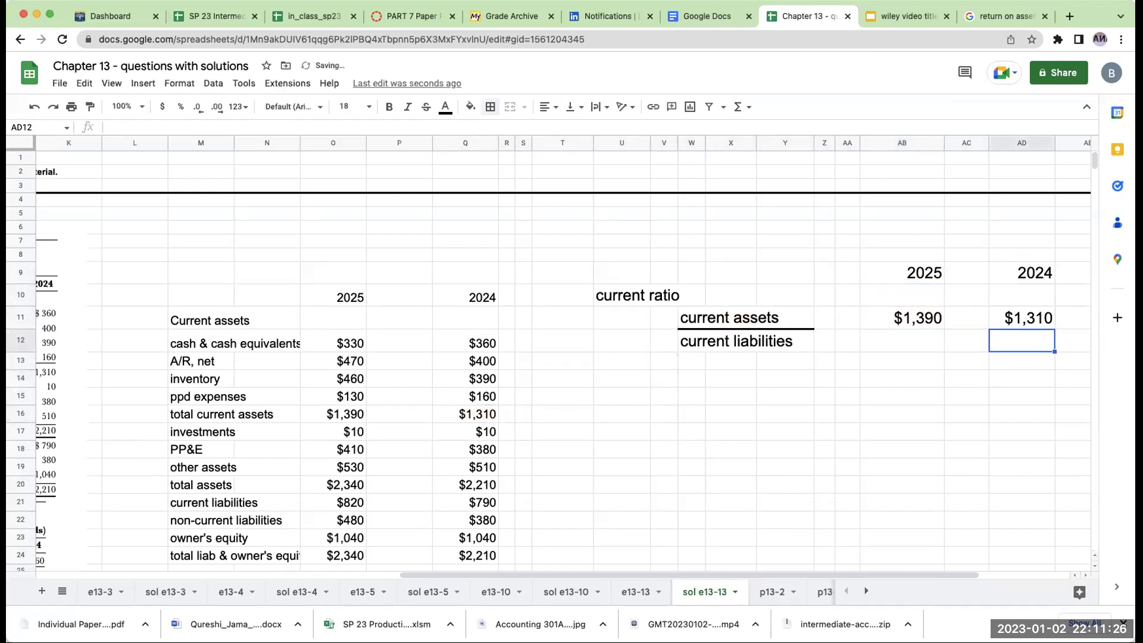
pyautogui.press('Up')
pyautogui.press('Left')
pyautogui.press('Left')
pyautogui.press('Down')
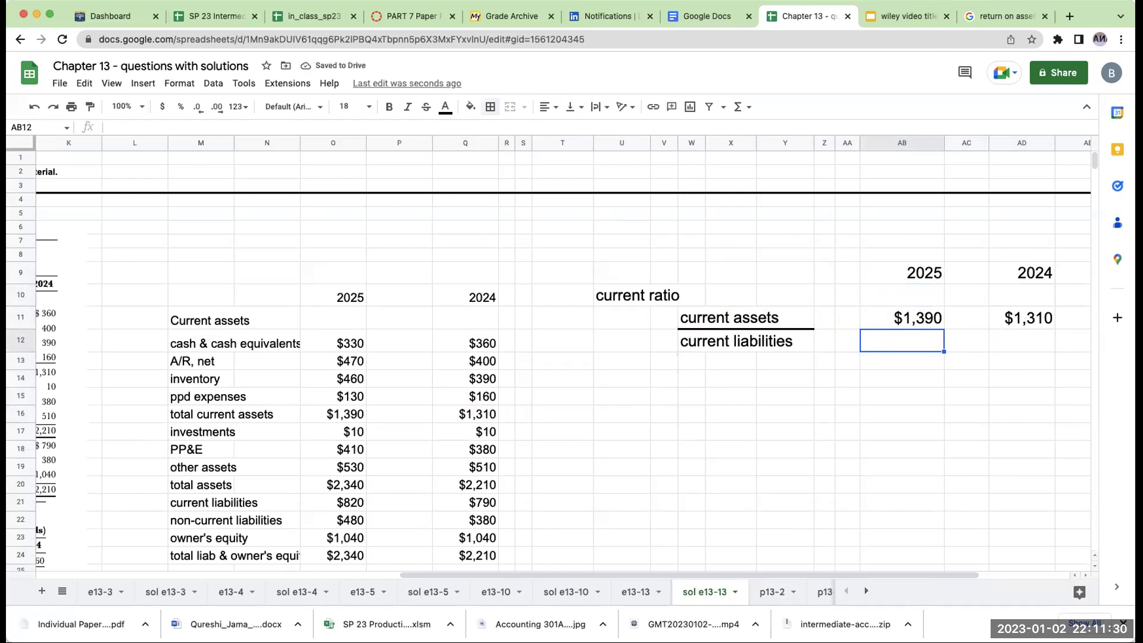
# Reference current liabilities of $820 for 2025 and $790 for 2024
pyautogui.write('+')
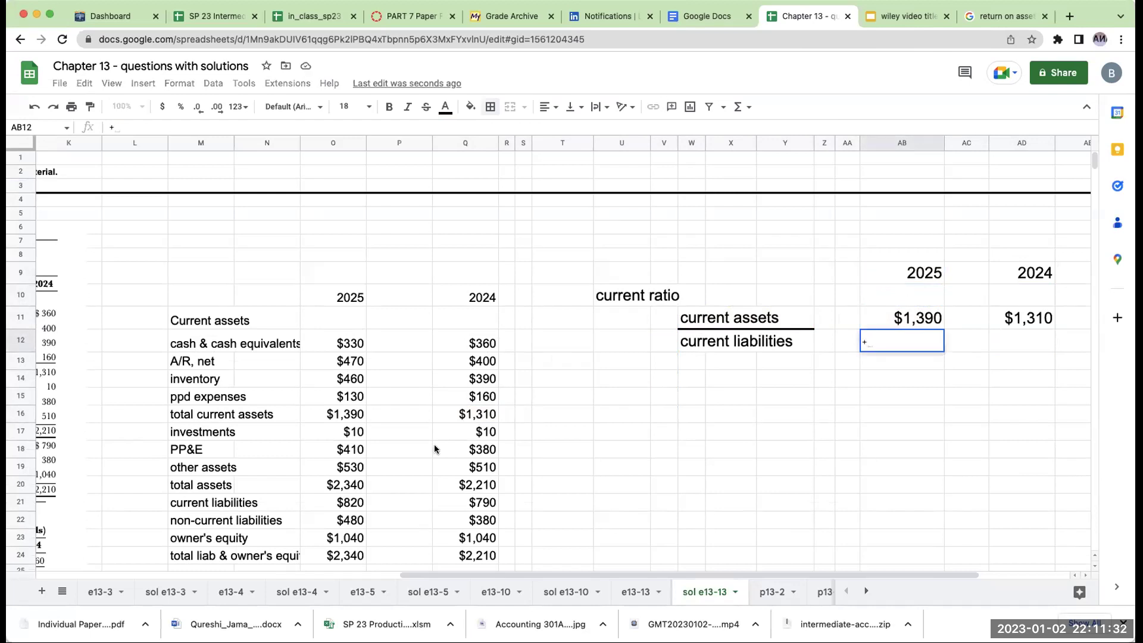
pyautogui.click(342, 505)
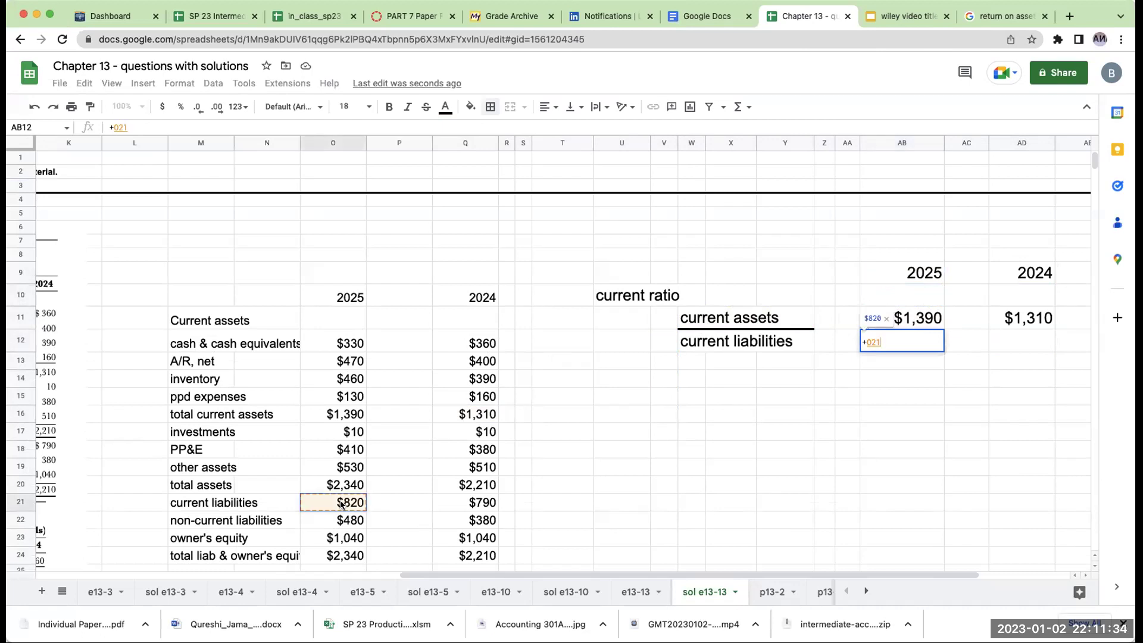
pyautogui.press('Return')
pyautogui.click(1022, 340)
pyautogui.write('+')
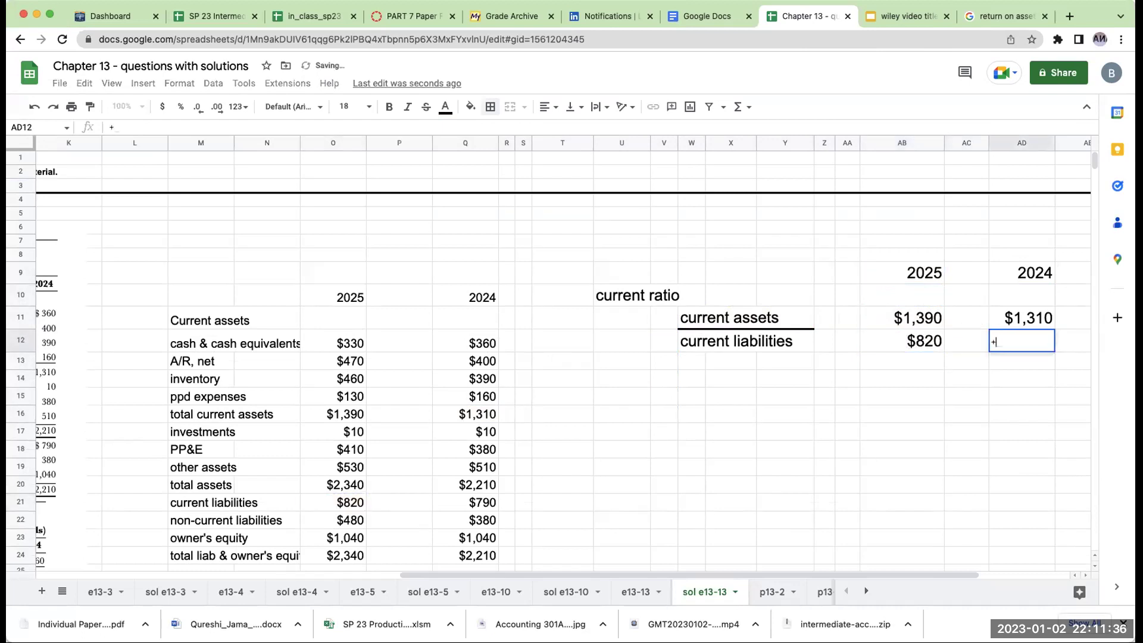
pyautogui.click(479, 503)
pyautogui.press('Return')
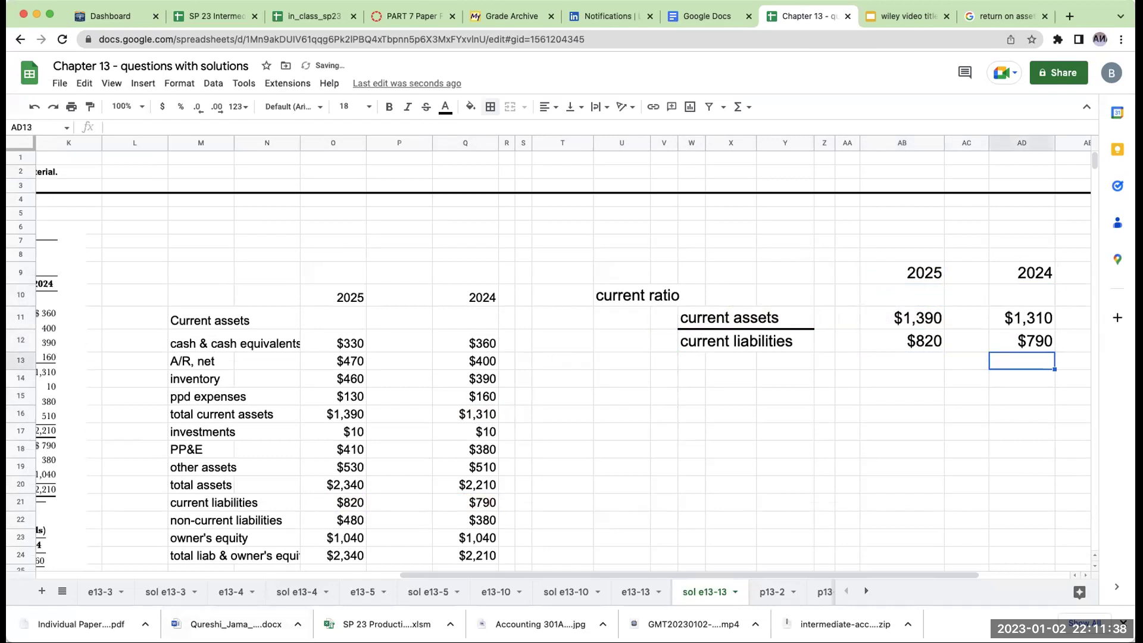
# Add top-border fraction lines above the $820 and $790 liabilities
pyautogui.click(890, 335)
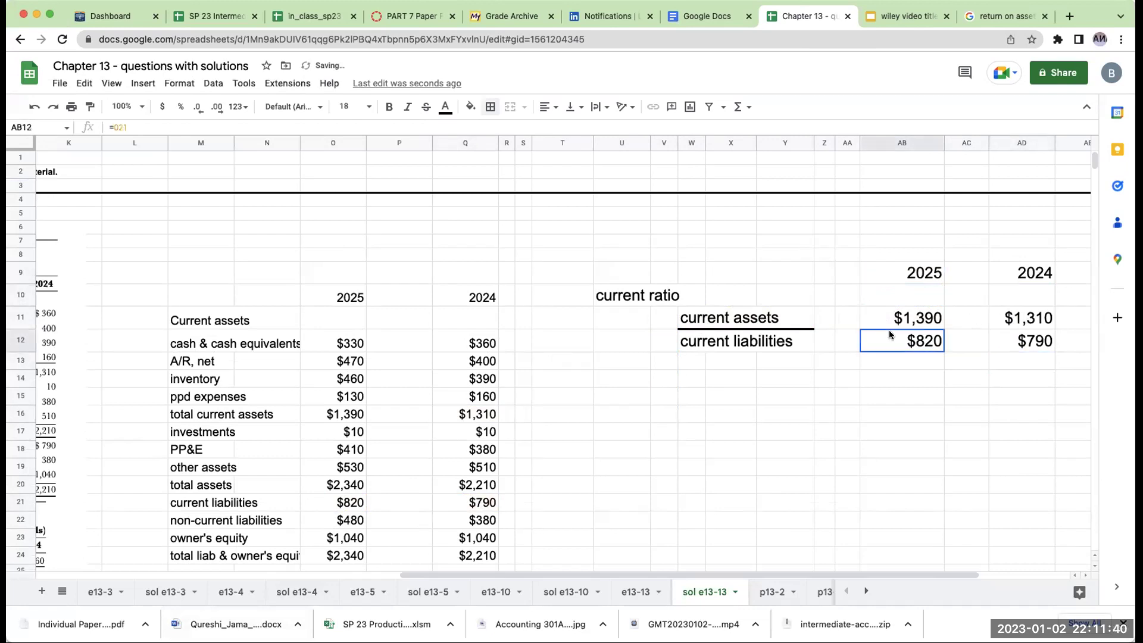
pyautogui.click(490, 107)
pyautogui.click(513, 152)
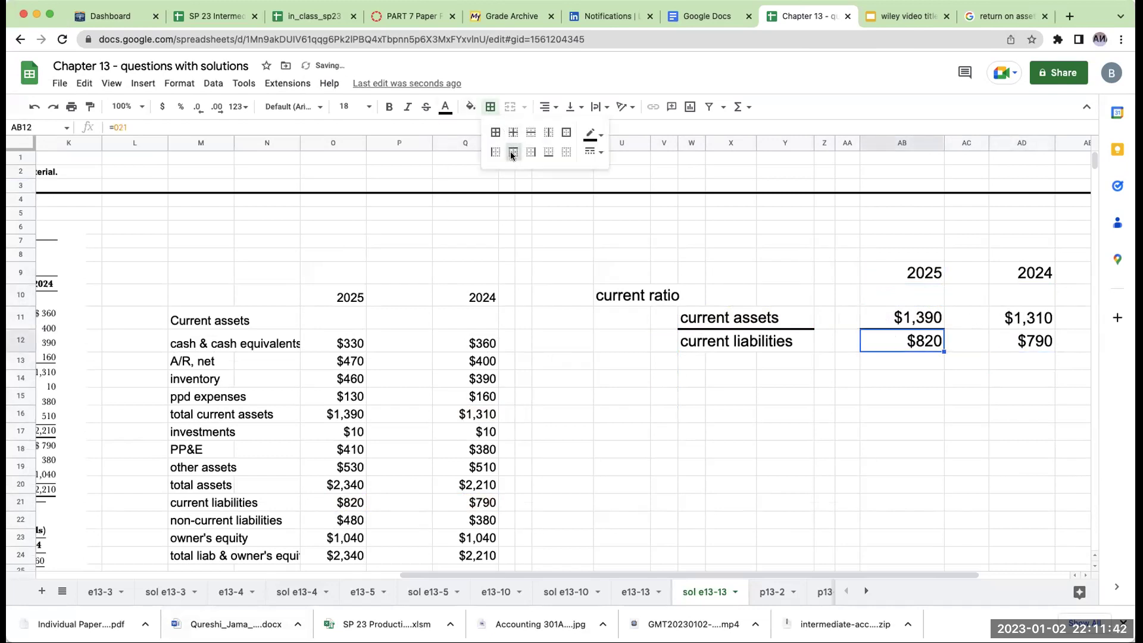
pyautogui.click(1049, 341)
pyautogui.click(490, 106)
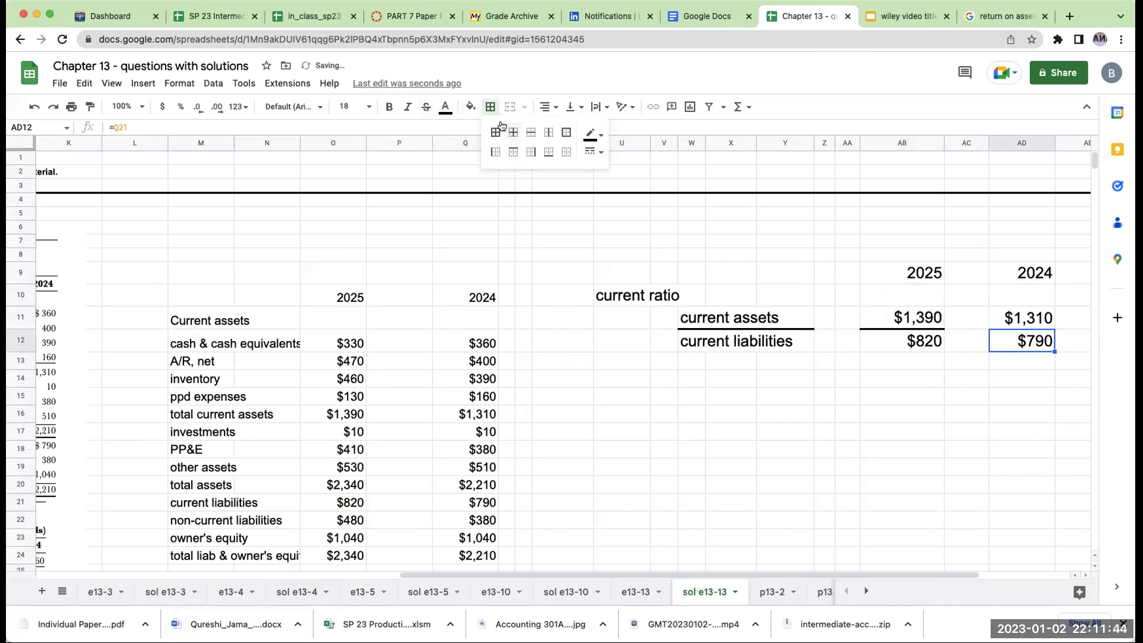
pyautogui.click(513, 151)
pyautogui.click(980, 430)
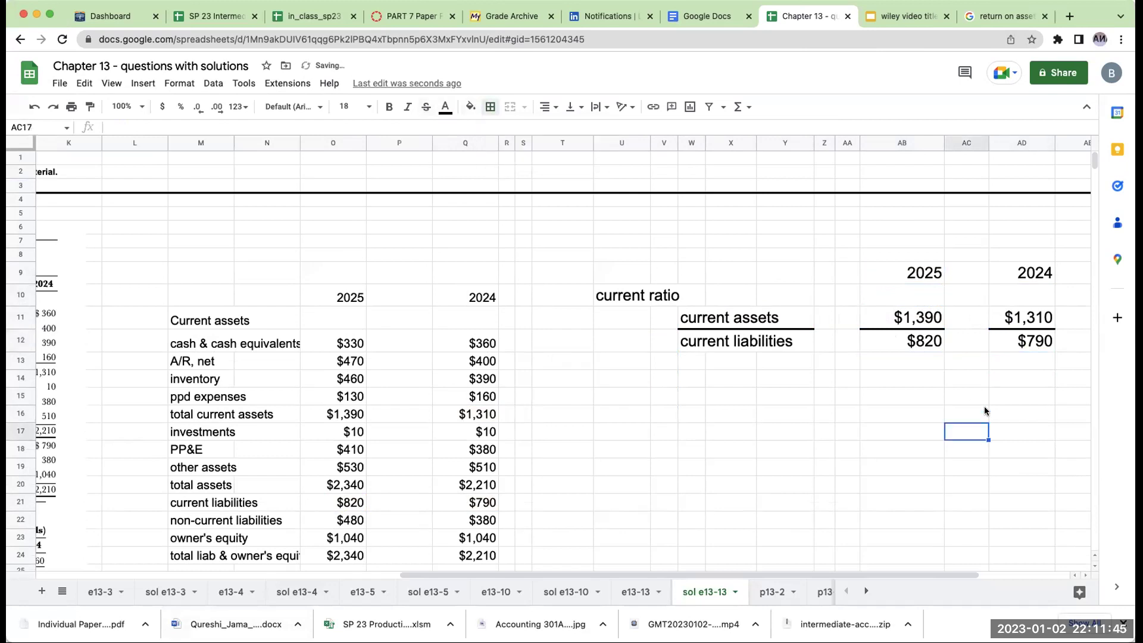
# Insert an empty column to the left of column AC
pyautogui.rightClick(959, 143)
pyautogui.click(883, 248)
pyautogui.click(983, 323)
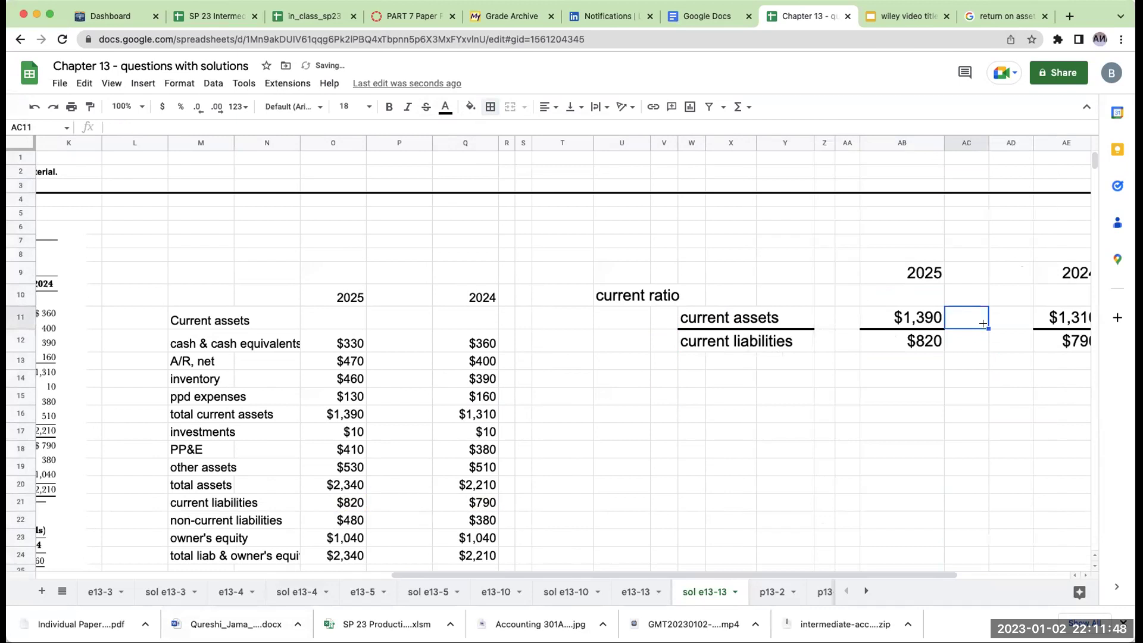
# Compute the 2025 current ratio in AC11 as +AB11/AB12, giving 1.695
pyautogui.hscroll(3, 983, 323)
pyautogui.write('+')
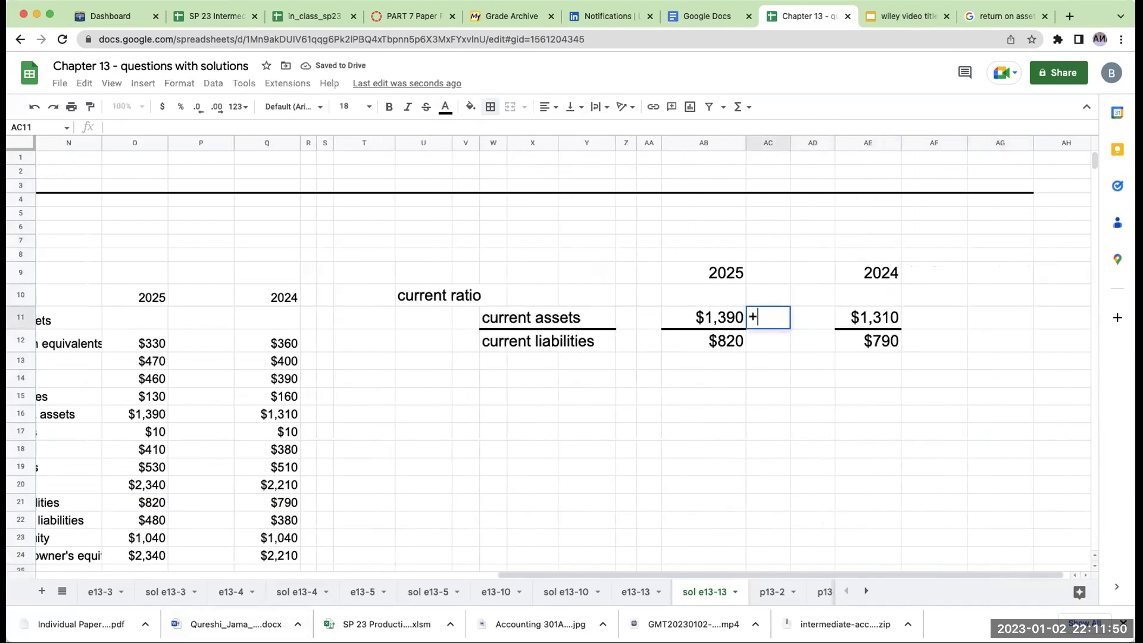
pyautogui.press('Left')
pyautogui.write('/')
pyautogui.press('Down')
pyautogui.press('Left')
pyautogui.press('Return')
# Compute the 2024 current ratio in AF11 as AE11/AE12, giving 1.658227
pyautogui.press('Right')
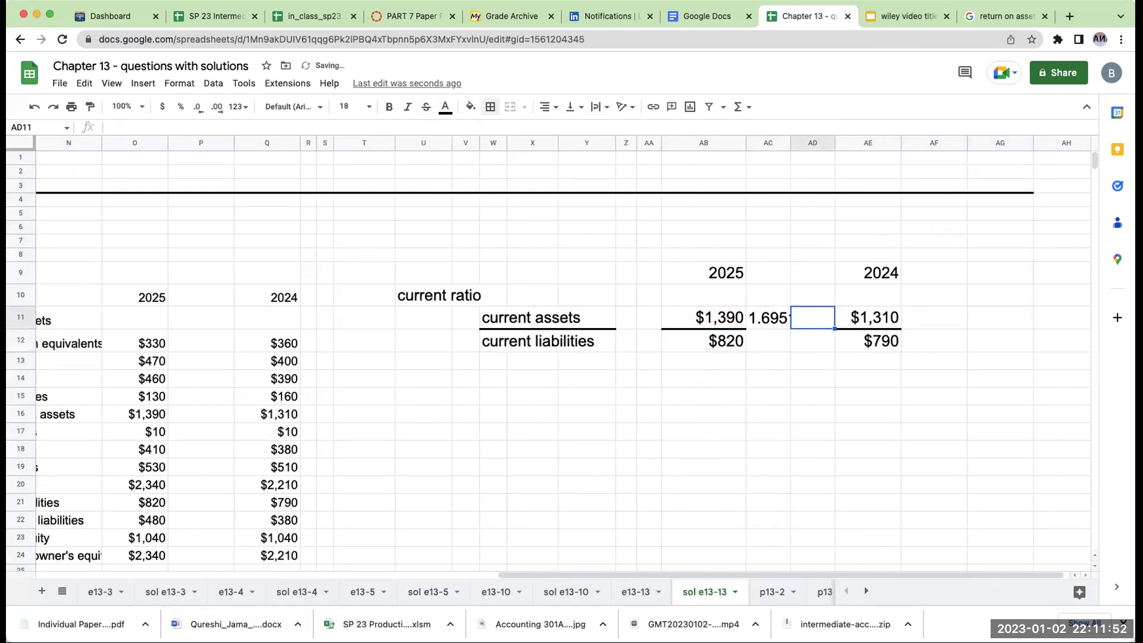
pyautogui.press('Right')
pyautogui.press('Right')
pyautogui.write('+')
pyautogui.press('Left')
pyautogui.write('/')
pyautogui.press('Down')
pyautogui.press('Left')
pyautogui.press('Return')
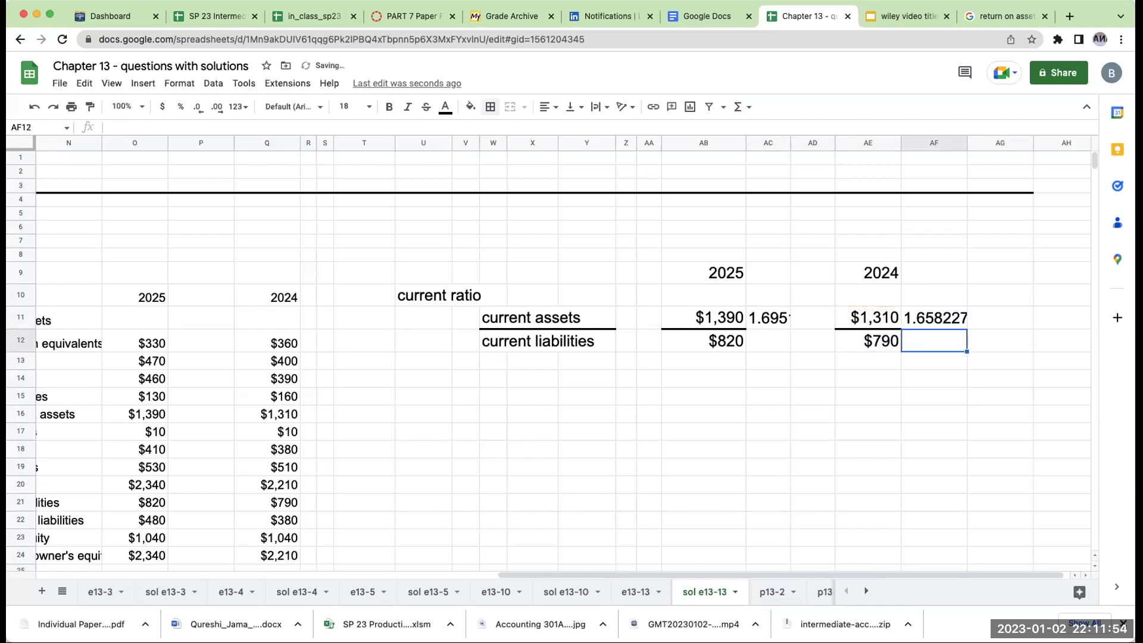
pyautogui.press('Up')
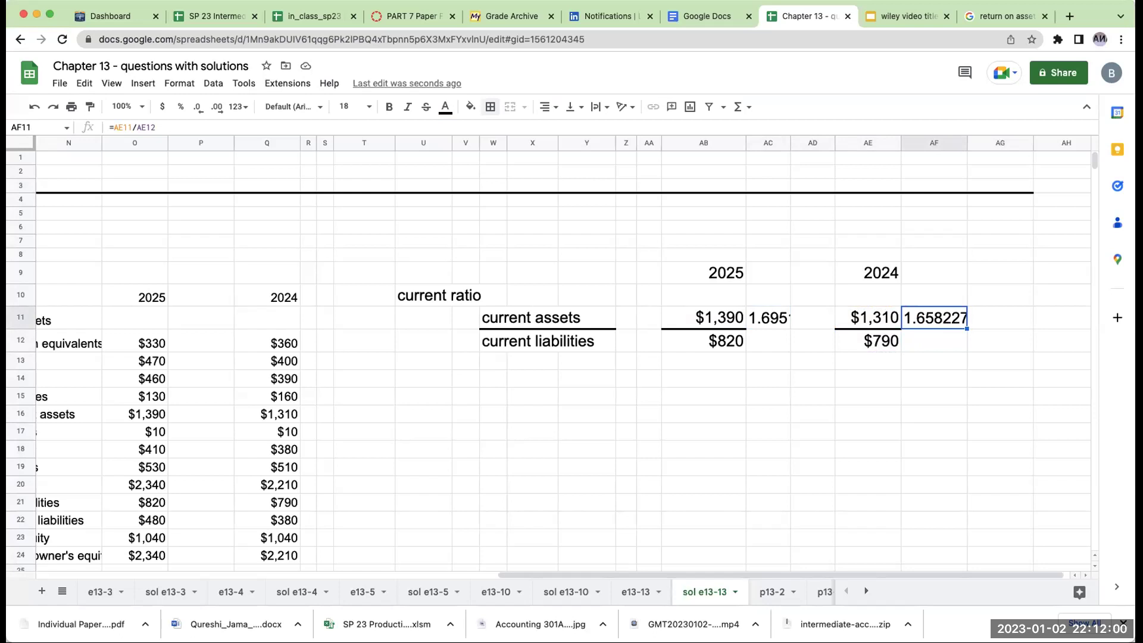
pyautogui.click(430, 376)
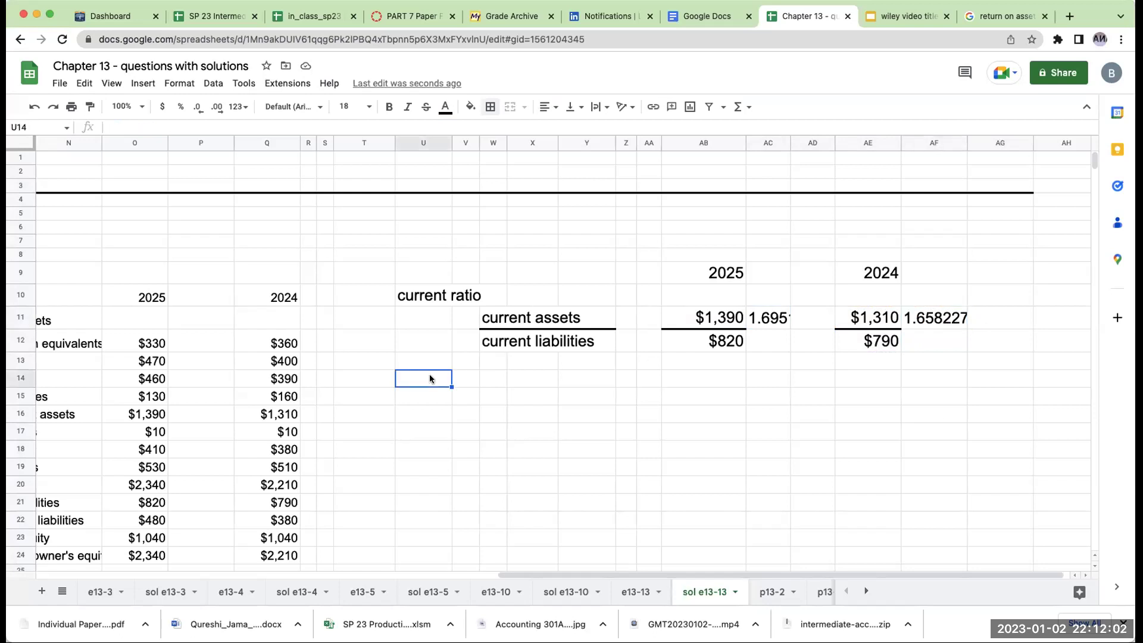
pyautogui.press('Left')
pyautogui.press('Left')
pyautogui.press('Left')
pyautogui.press('Left')
pyautogui.press('Left')
pyautogui.press('Left')
pyautogui.press('Left')
pyautogui.press('Left')
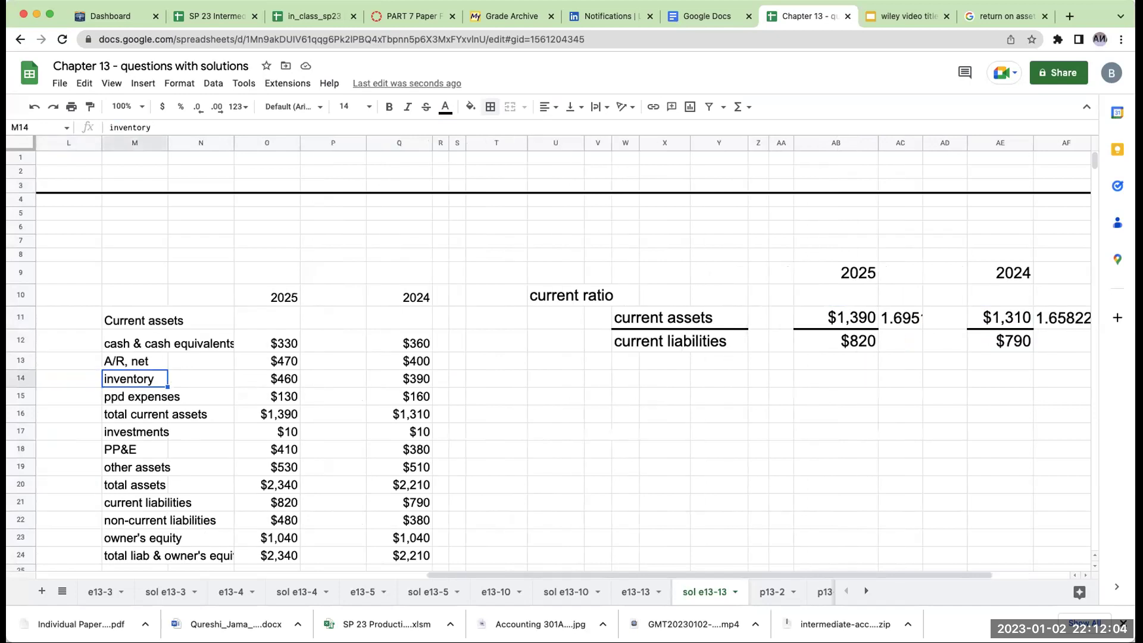
pyautogui.press('Right')
pyautogui.press('Right')
pyautogui.press('Right')
pyautogui.press('Right')
pyautogui.press('Right')
pyautogui.press('Right')
pyautogui.press('Right')
pyautogui.press('Right')
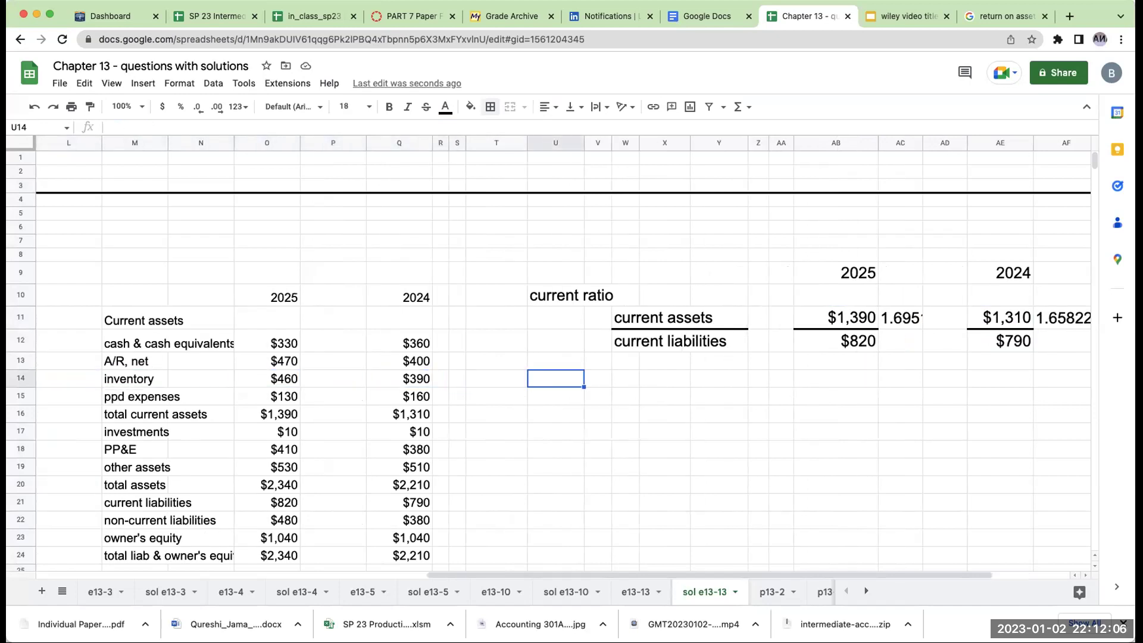
pyautogui.press('Left')
pyautogui.press('Left')
pyautogui.press('Left')
pyautogui.press('Left')
pyautogui.press('Left')
pyautogui.press('Left')
pyautogui.press('Left')
pyautogui.press('Left')
pyautogui.press('Left')
pyautogui.press('Left')
pyautogui.press('Left')
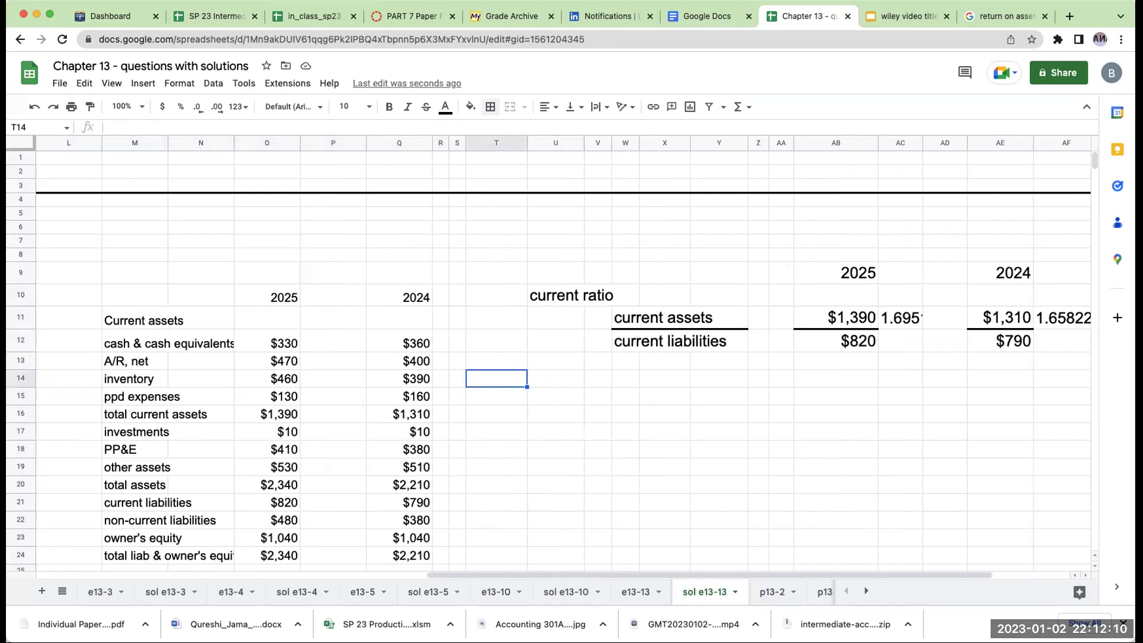
pyautogui.press('Left')
pyautogui.press('Left')
pyautogui.press('Left')
pyautogui.press('Left')
pyautogui.press('Left')
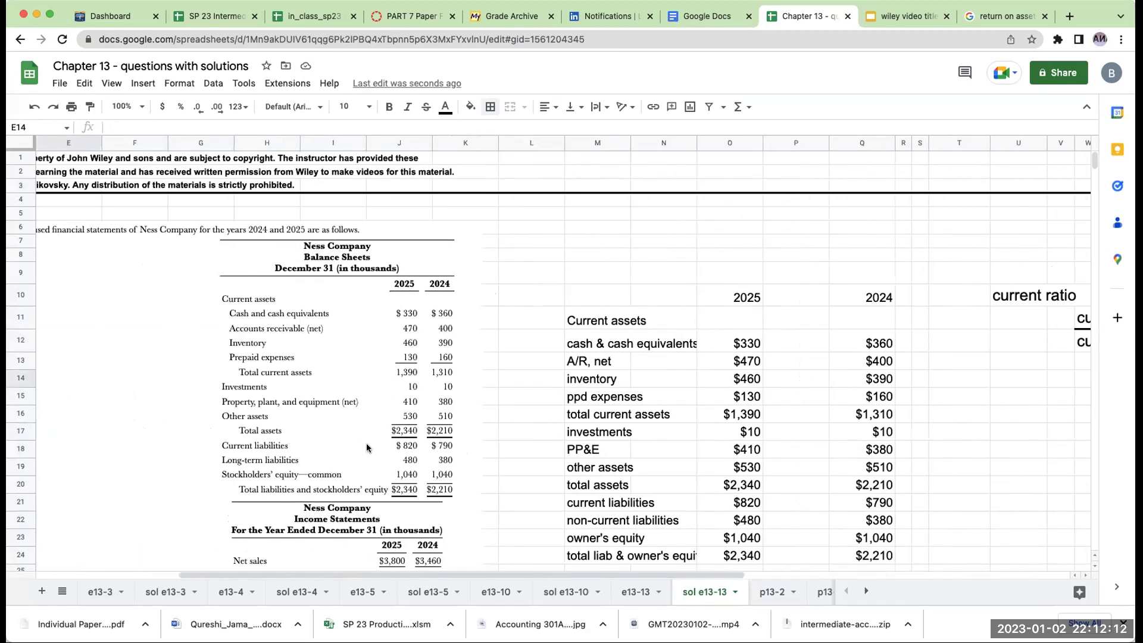
pyautogui.scroll(-10, 366, 448)
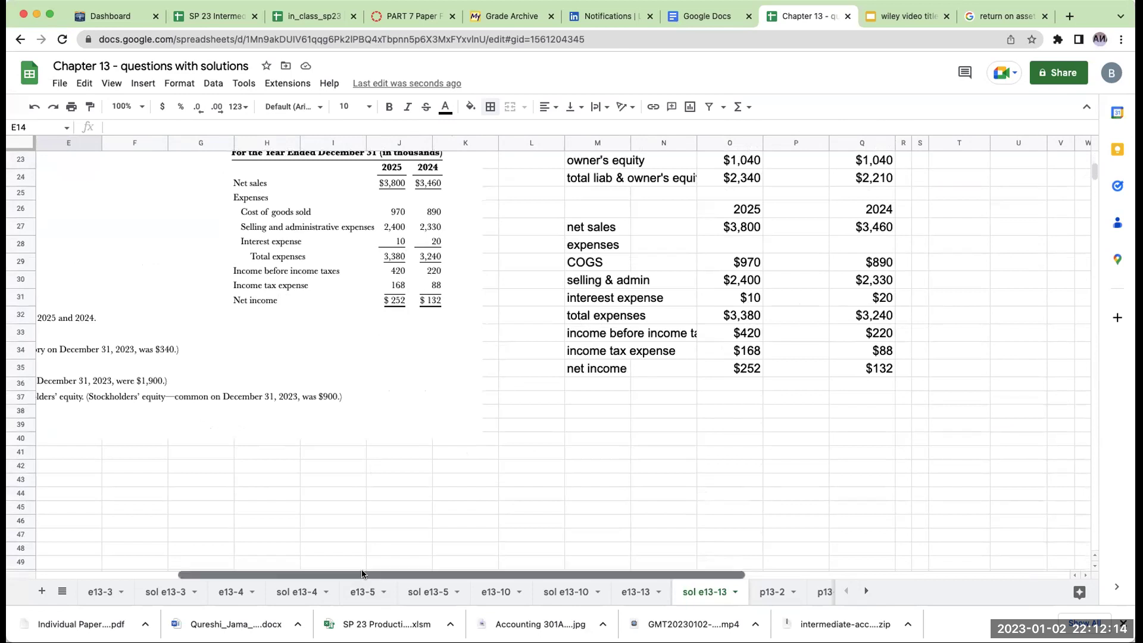
pyautogui.hscroll(-3, 362, 573)
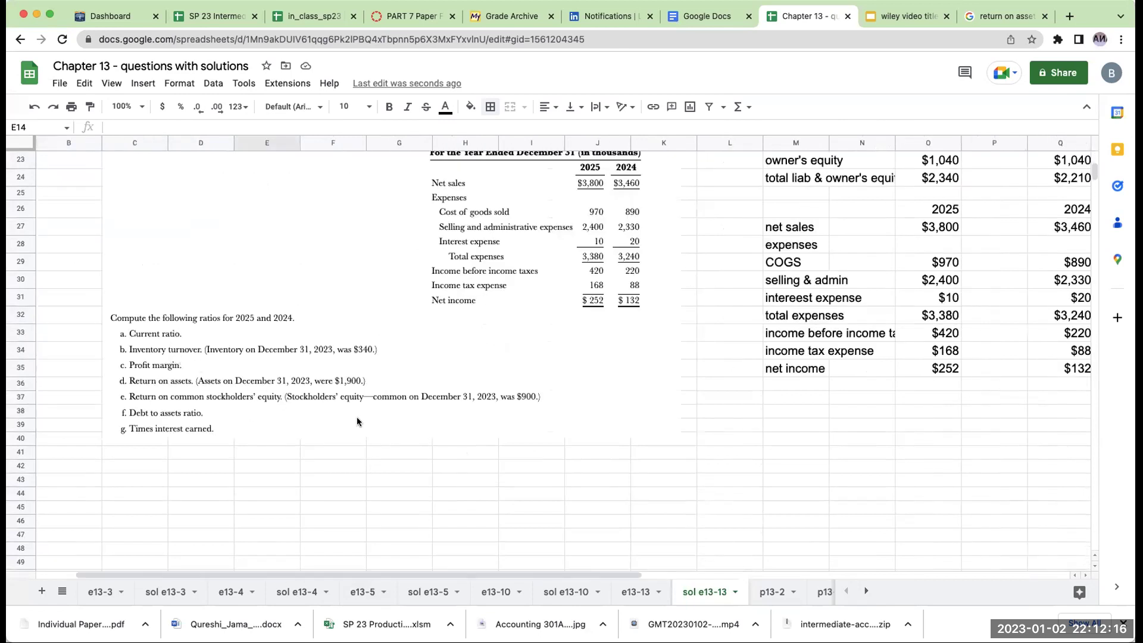
pyautogui.scroll(10, 357, 423)
pyautogui.hscroll(3, 358, 423)
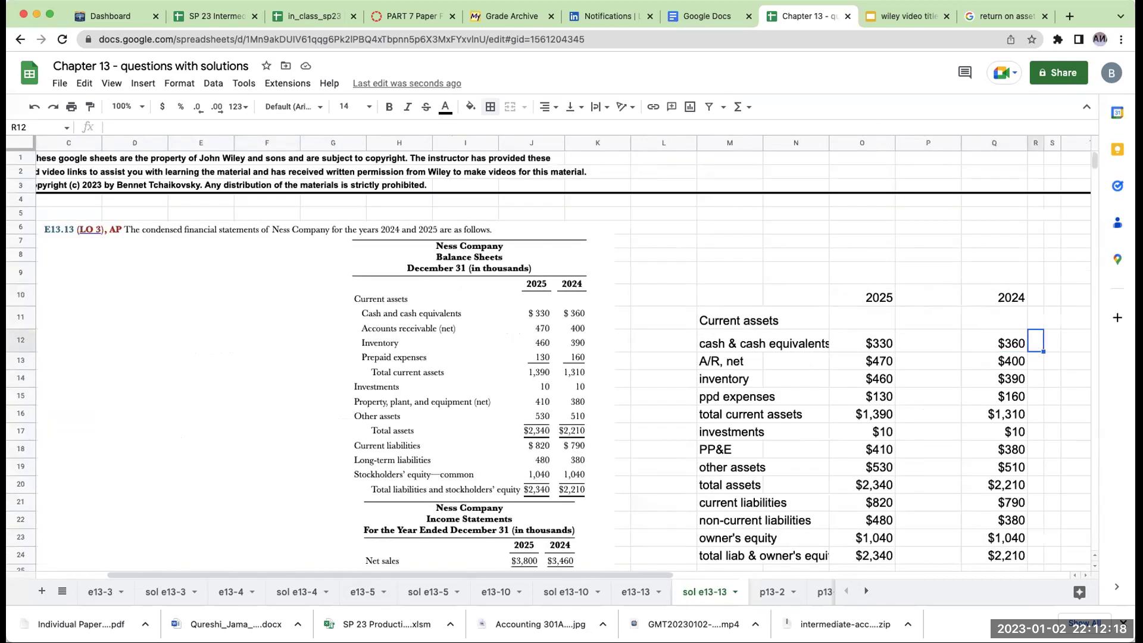
pyautogui.click(1018, 340)
pyautogui.press('Right')
pyautogui.press('Right')
pyautogui.press('Right')
pyautogui.press('Right')
pyautogui.press('Right')
pyautogui.press('Right')
pyautogui.press('Left')
pyautogui.press('Left')
pyautogui.press('Left')
pyautogui.press('Left')
pyautogui.press('Left')
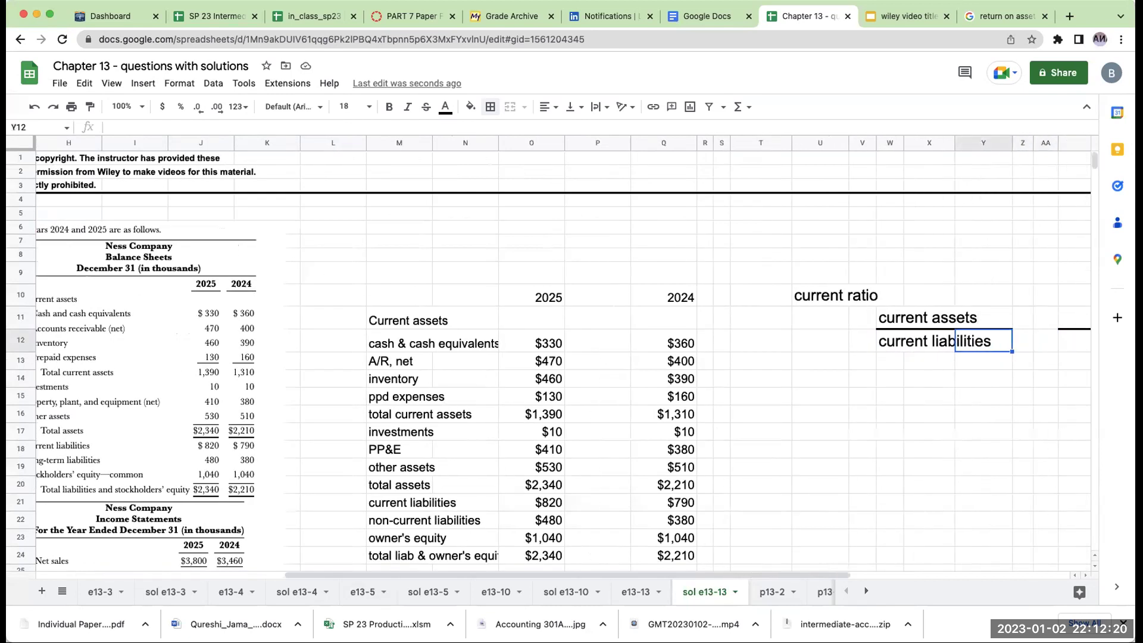
# Add the 'inventory turnover ratio' heading and the 'COGS' numerator label
pyautogui.click(820, 378)
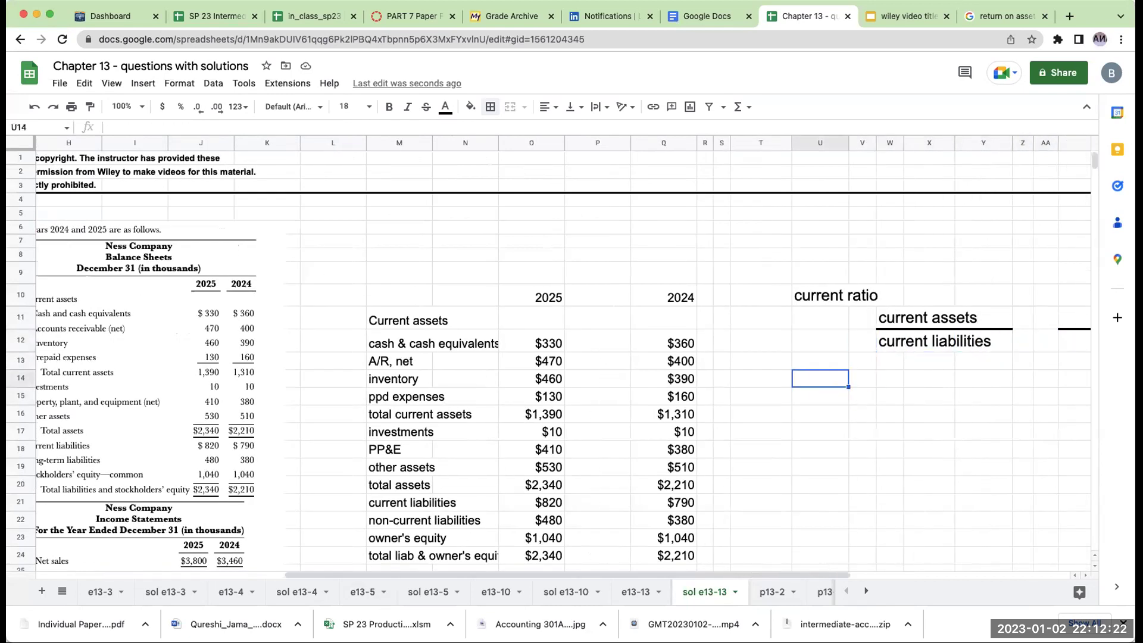
pyautogui.write('inventory turnover')
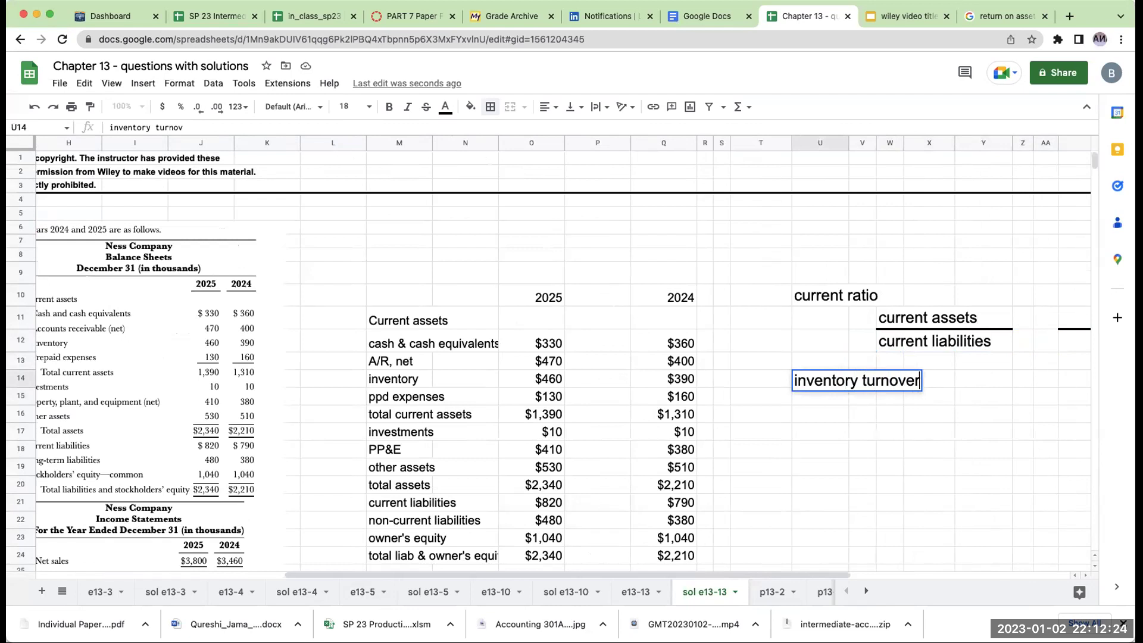
pyautogui.write(' ratio')
pyautogui.press('Return')
pyautogui.click(890, 418)
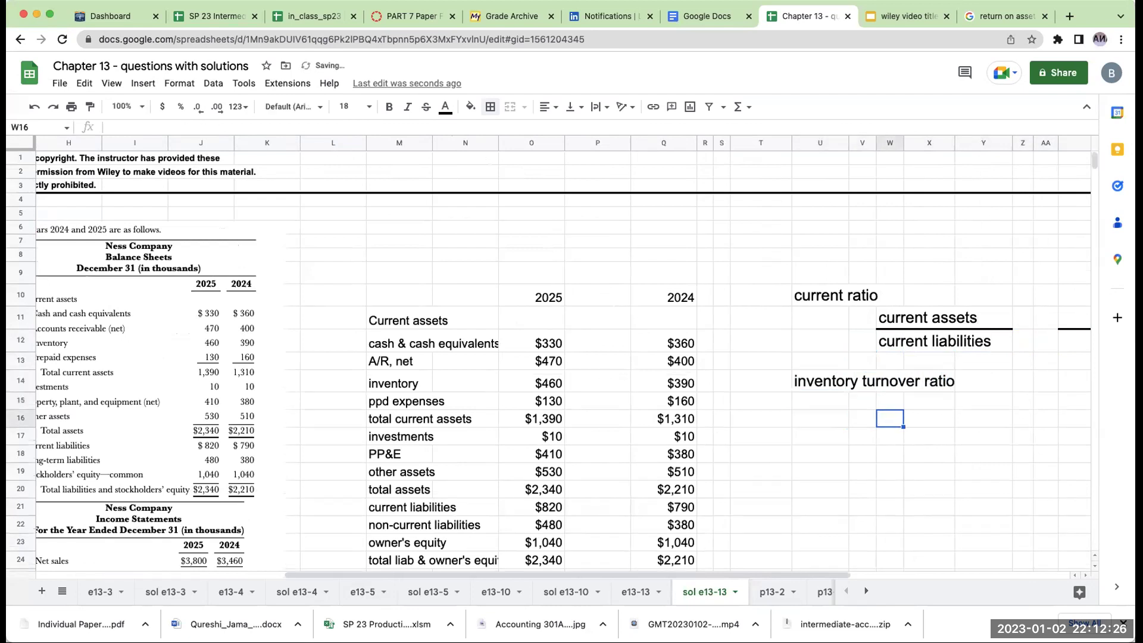
pyautogui.write('COGS')
pyautogui.click(819, 441)
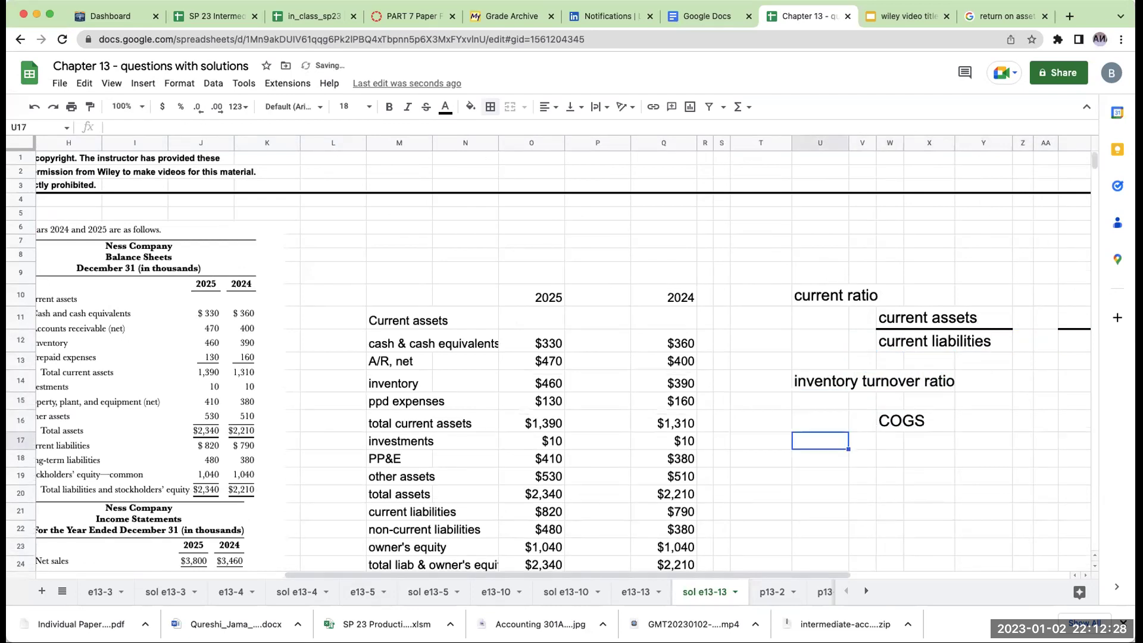
# Enter 'average inventory' in W17 and add a top border across W17:Y17
pyautogui.click(890, 443)
pyautogui.write('avewrage')
pyautogui.press('BackSpace')
pyautogui.press('BackSpace')
pyautogui.press('BackSpace')
pyautogui.press('BackSpace')
pyautogui.press('BackSpace')
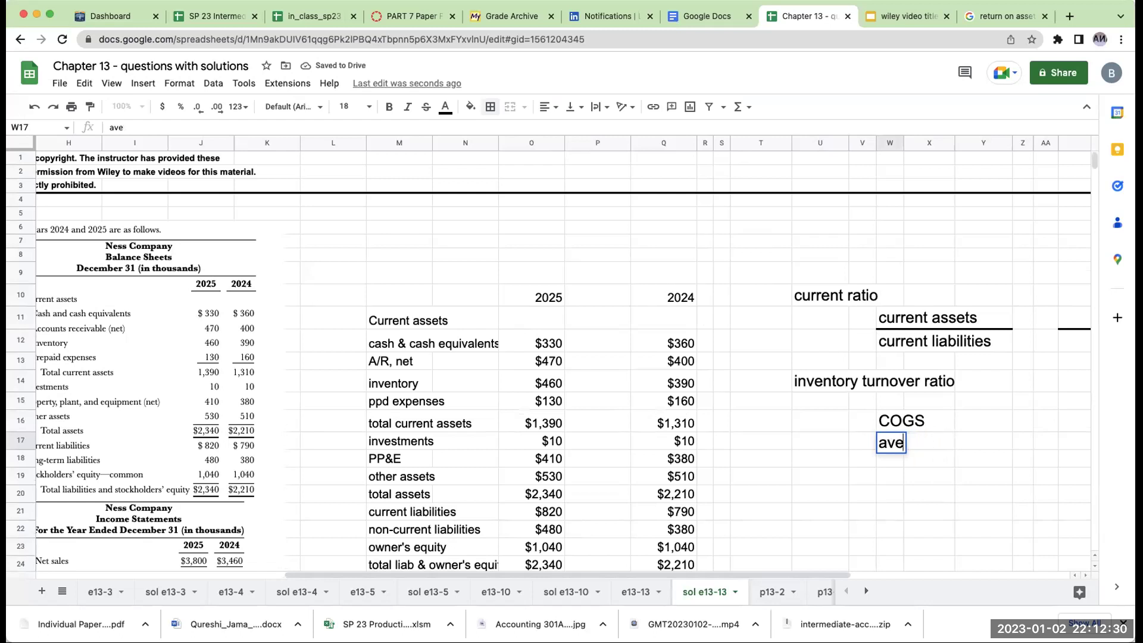
pyautogui.write('rage inventory')
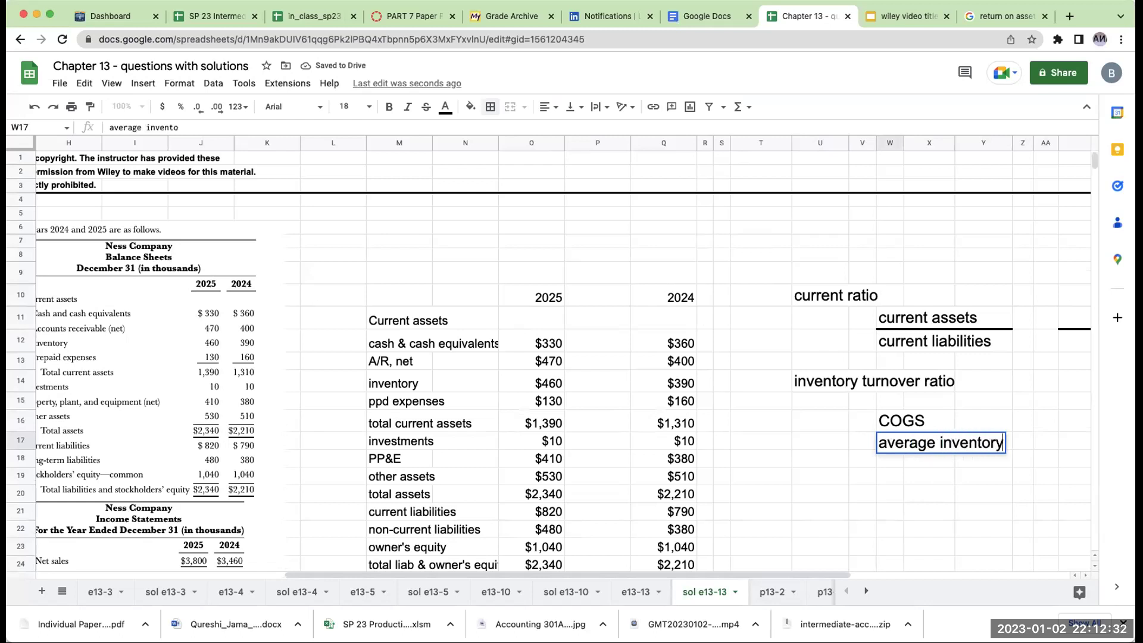
pyautogui.click(820, 462)
pyautogui.moveTo(885, 441); pyautogui.dragTo(1000, 452)
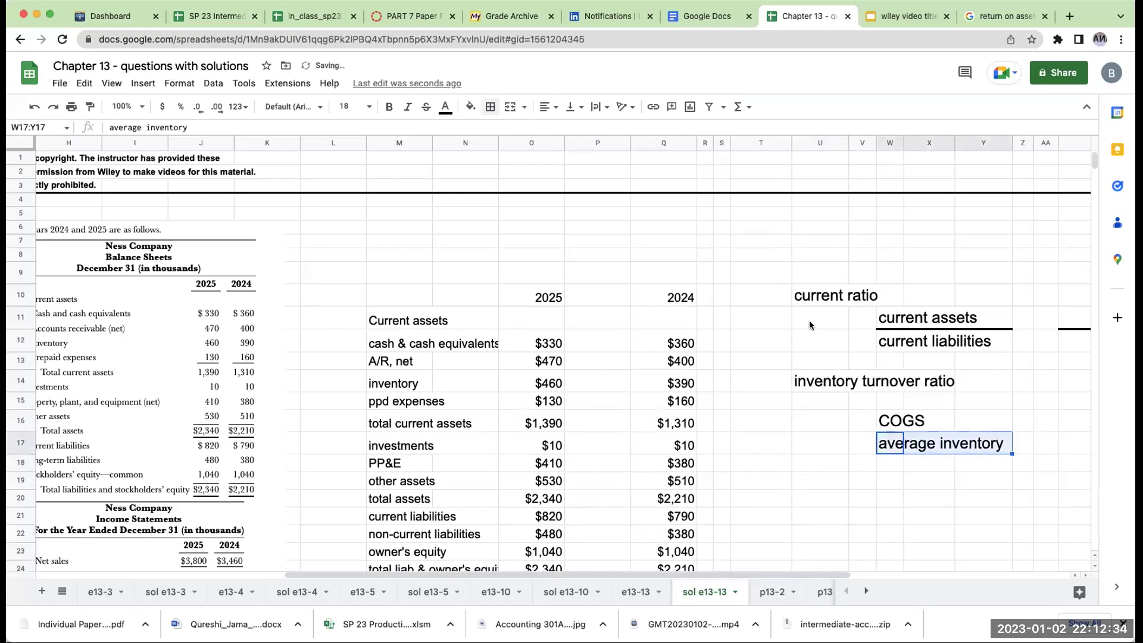
pyautogui.click(491, 106)
pyautogui.click(511, 152)
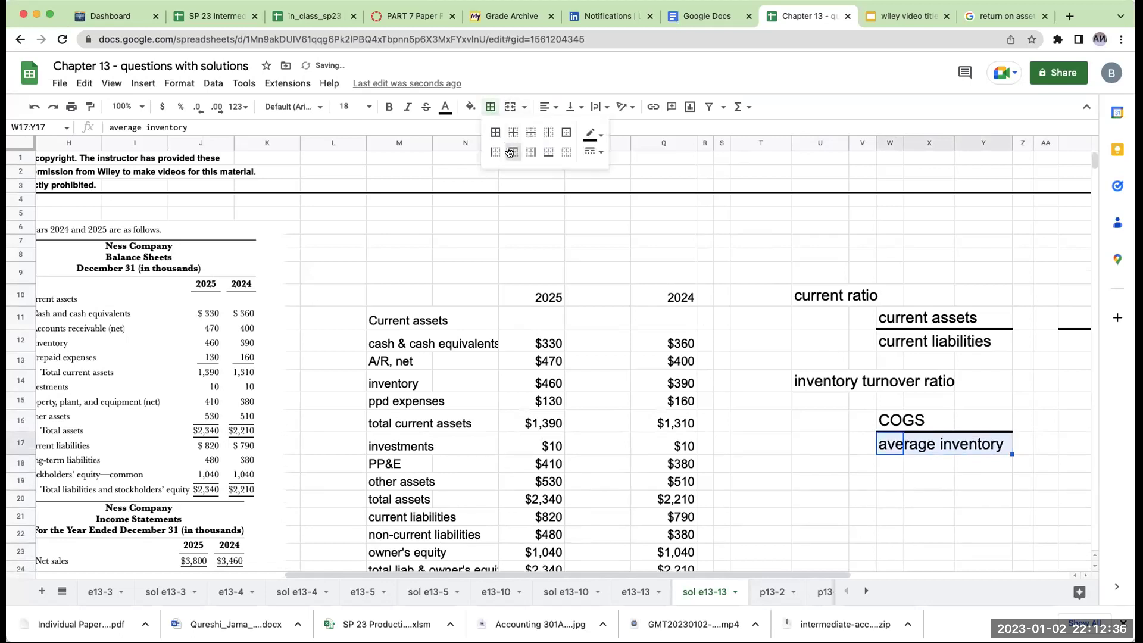
pyautogui.click(806, 505)
pyautogui.scroll(-1, 731, 508)
pyautogui.scroll(-5, 730, 507)
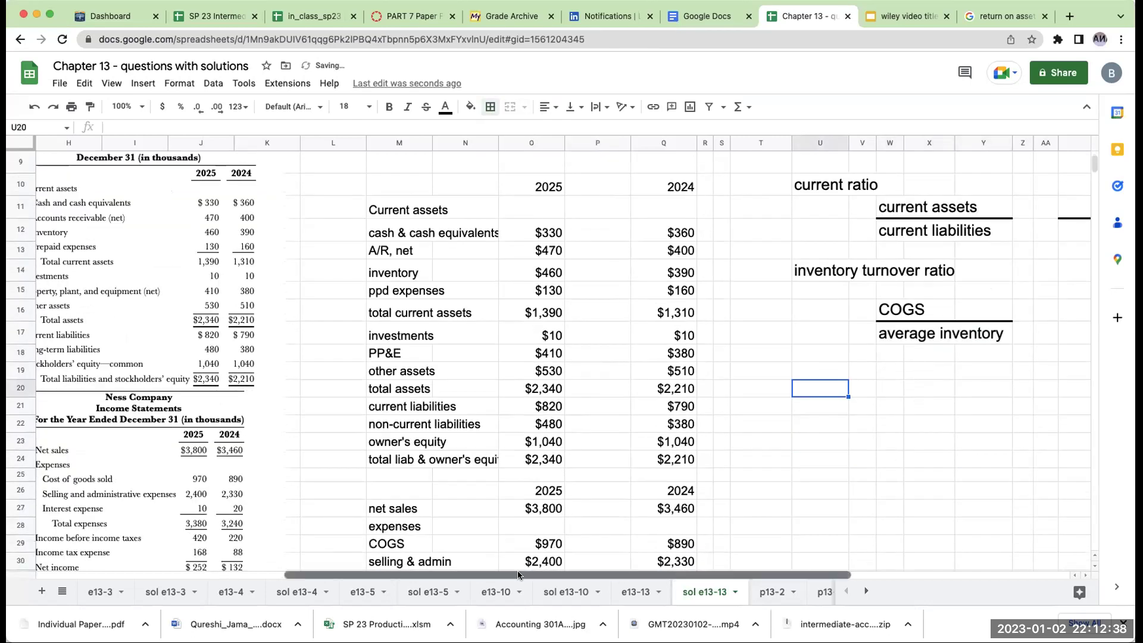
pyautogui.hscroll(4, 670, 536)
# Copy the fraction-line row AB12:AE12 into row 17 and clear the pasted values
pyautogui.click(848, 299)
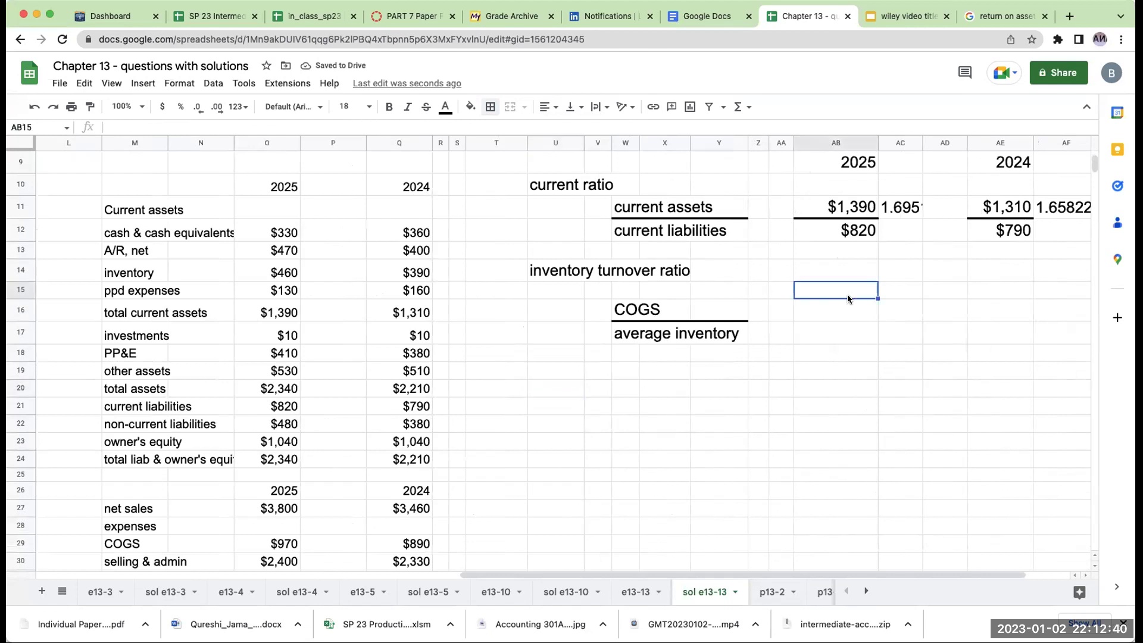
pyautogui.click(837, 217)
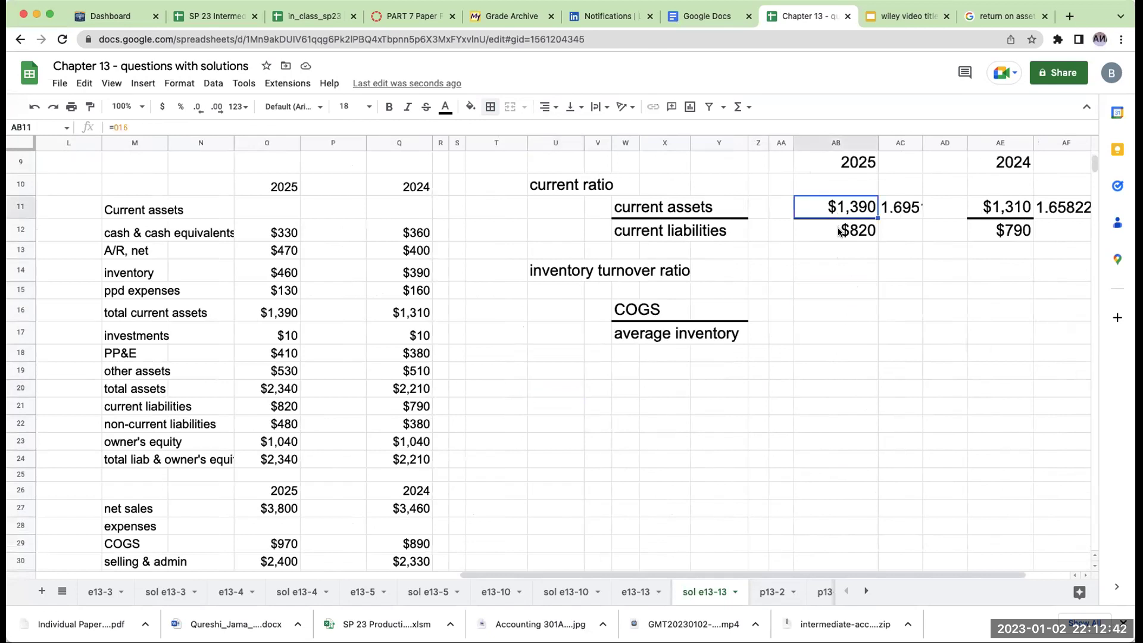
pyautogui.moveTo(840, 232); pyautogui.dragTo(1026, 231)
pyautogui.hotkey('ctrl', 'c')
pyautogui.press('Down')
pyautogui.press('Down')
pyautogui.press('Down')
pyautogui.press('Down')
pyautogui.press('Down')
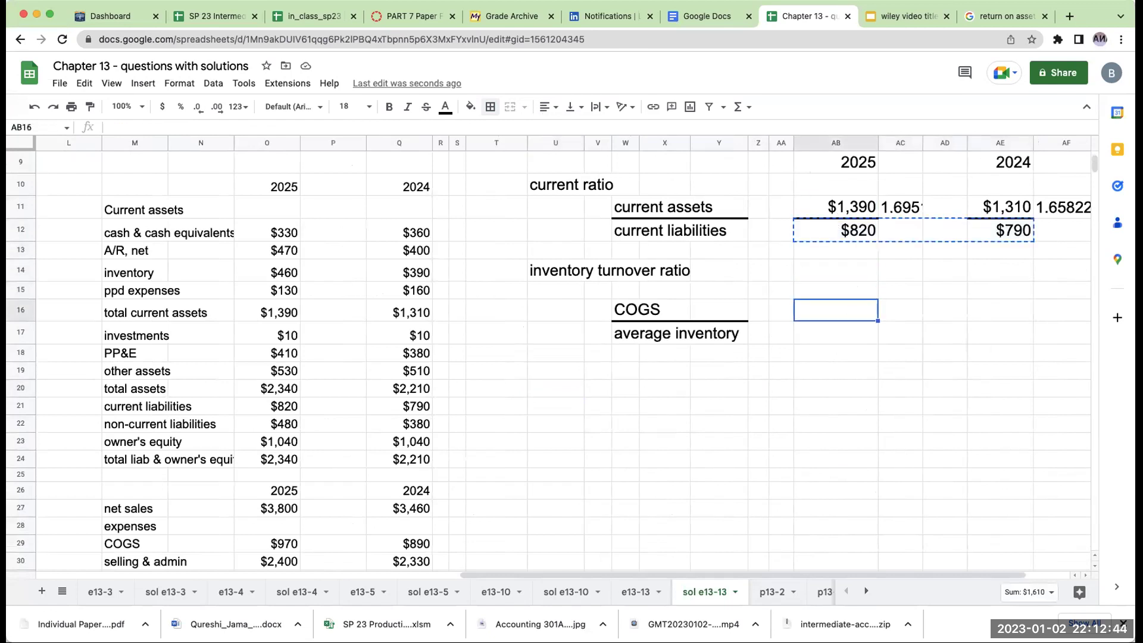
pyautogui.hotkey('ctrl', 'v')
pyautogui.press('Delete')
pyautogui.press('Right')
pyautogui.press('Right')
pyautogui.press('Right')
pyautogui.press('Delete')
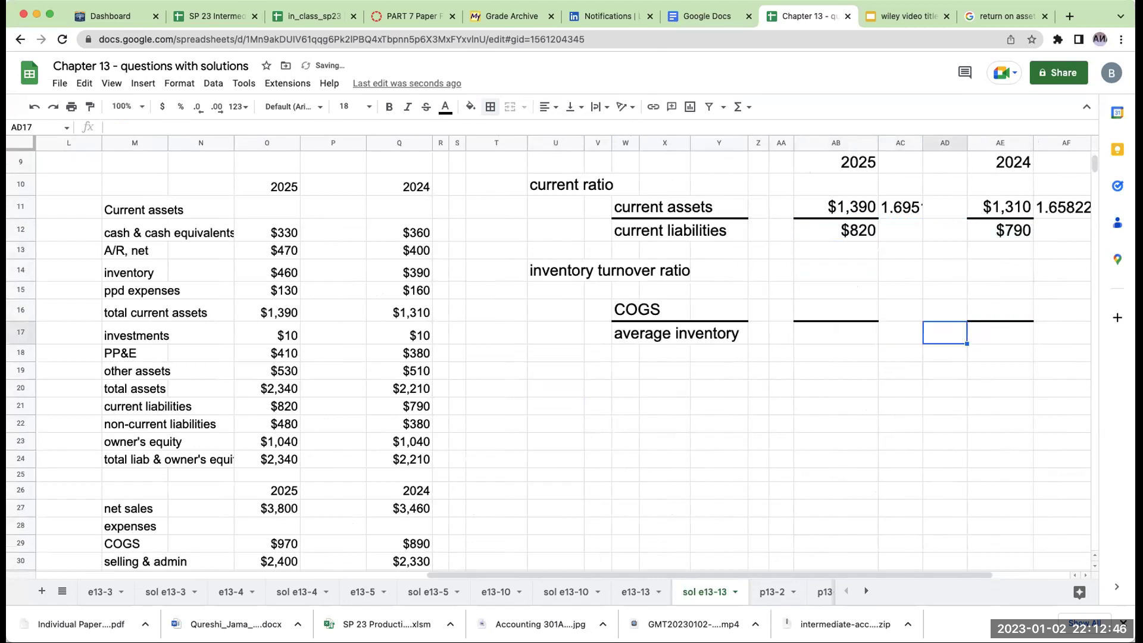
pyautogui.press('Left')
pyautogui.press('Left')
pyautogui.press('Left')
# Reference COGS of $970 (O29) for 2025 and $890 (Q29) for 2024 in row 16
pyautogui.click(836, 309)
pyautogui.write('+')
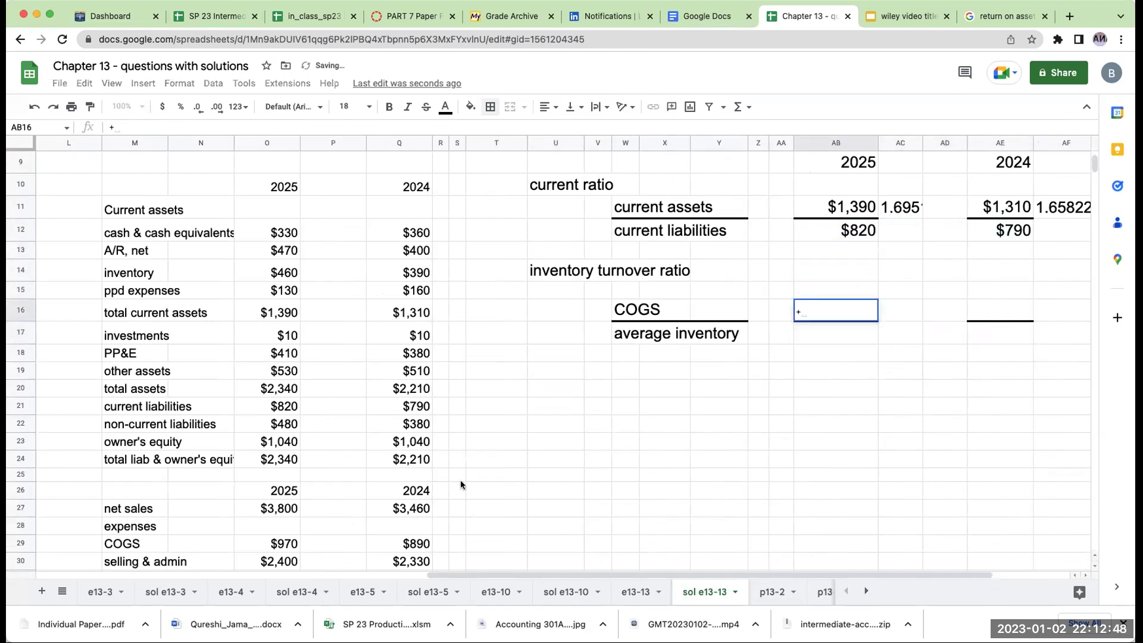
pyautogui.click(291, 543)
pyautogui.press('Tab')
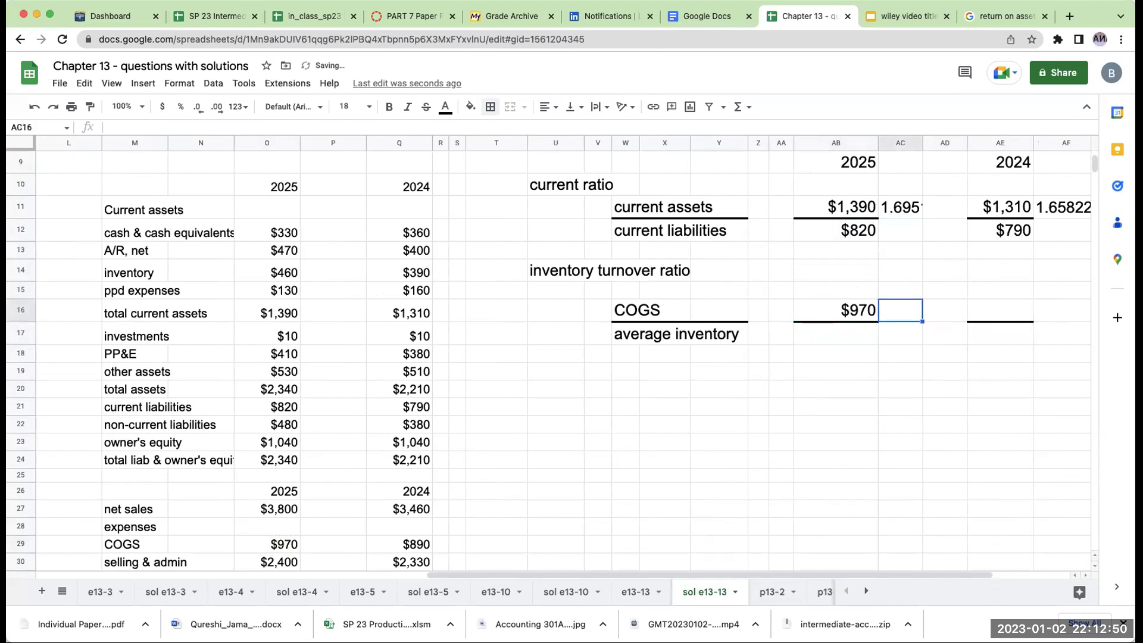
pyautogui.press('Right')
pyautogui.press('Right')
pyautogui.write('+')
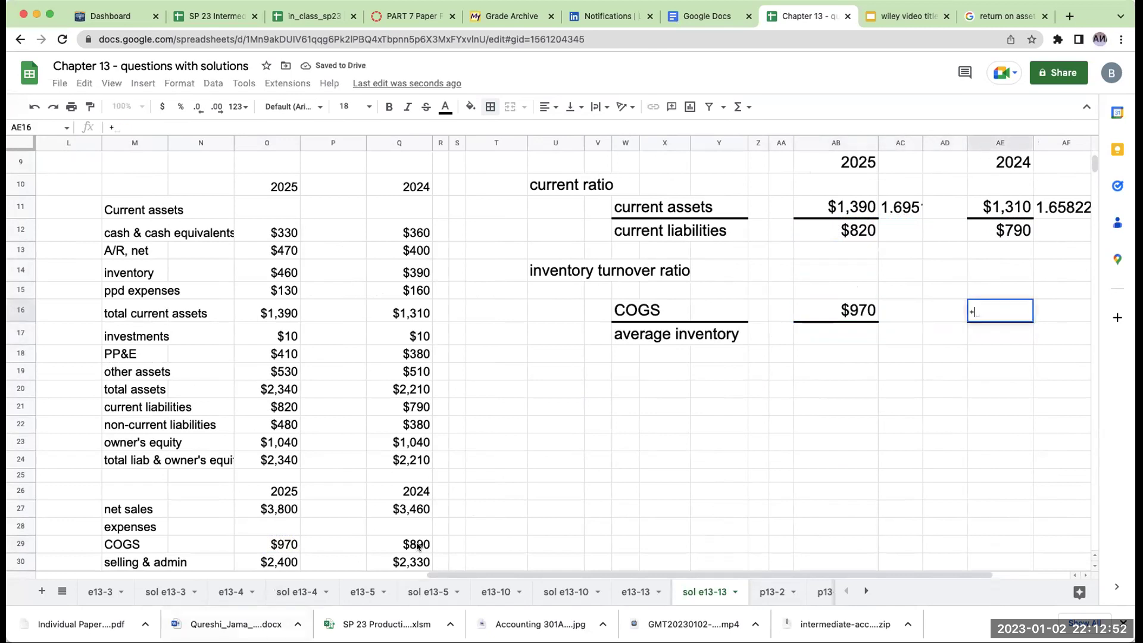
pyautogui.click(417, 544)
pyautogui.press('Return')
pyautogui.press('Left')
pyautogui.press('Left')
pyautogui.press('Left')
pyautogui.press('Left')
pyautogui.press('Left')
pyautogui.press('Left')
pyautogui.press('Left')
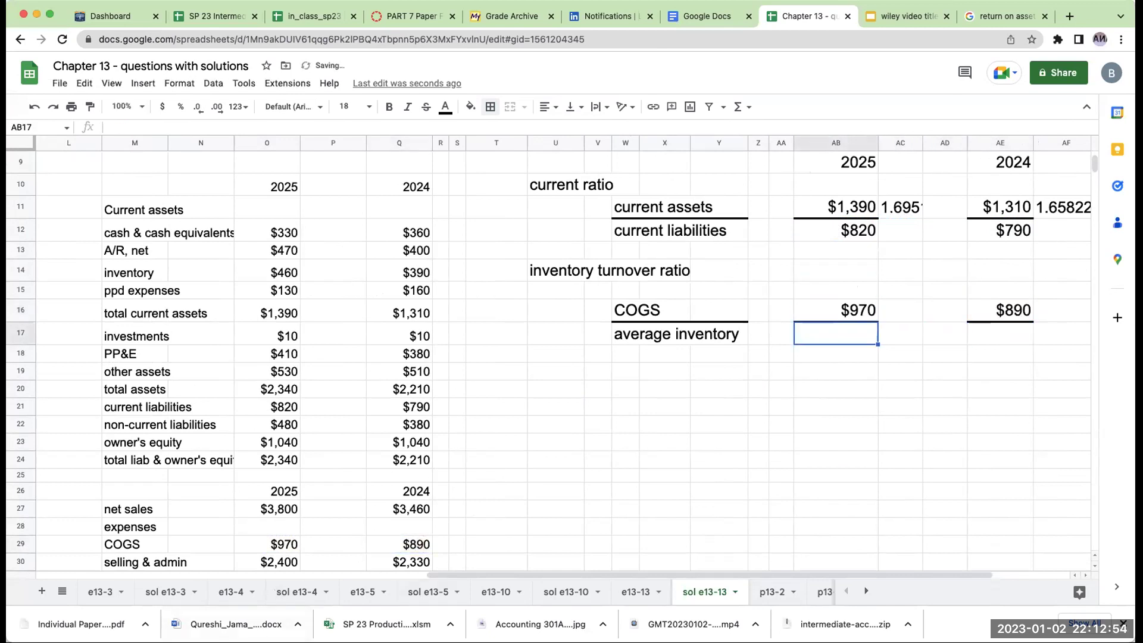
pyautogui.press('Down')
pyautogui.press('Down')
# Add the notes 'average inventory' and '(beg inv + ending inv) / 2' in column W
pyautogui.press('Left')
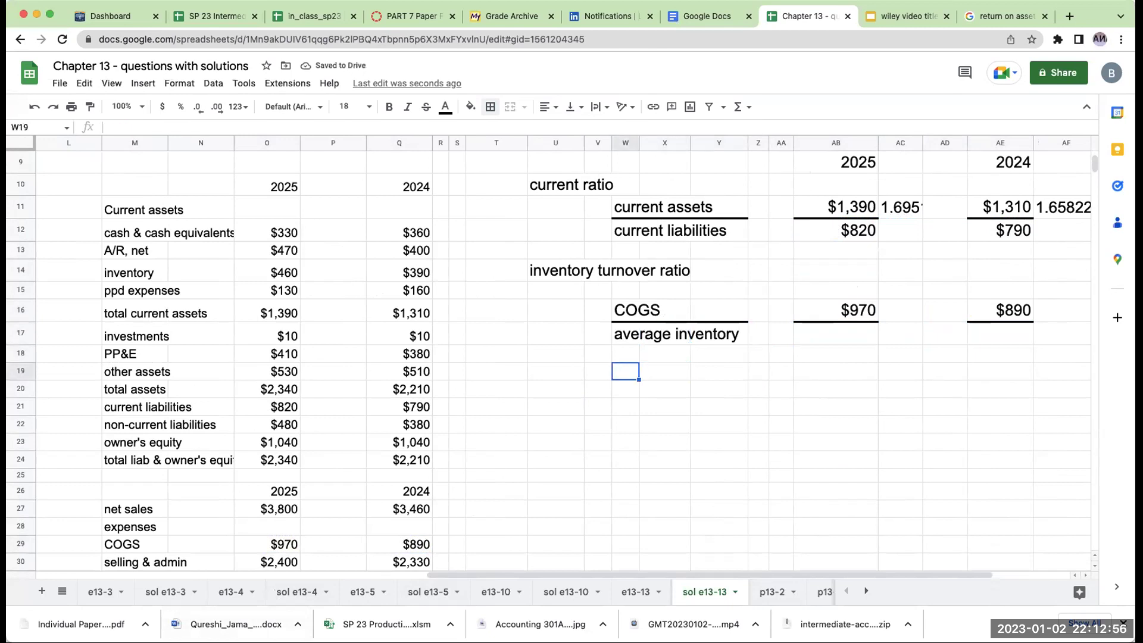
pyautogui.write('average inventory')
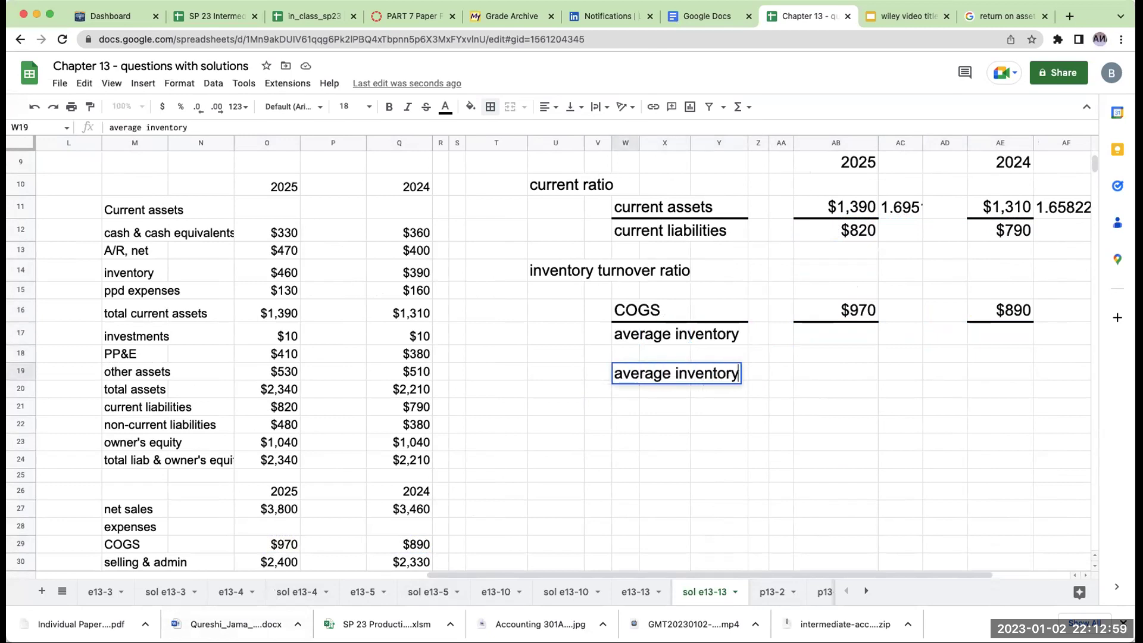
pyautogui.press('Return')
pyautogui.press('Down')
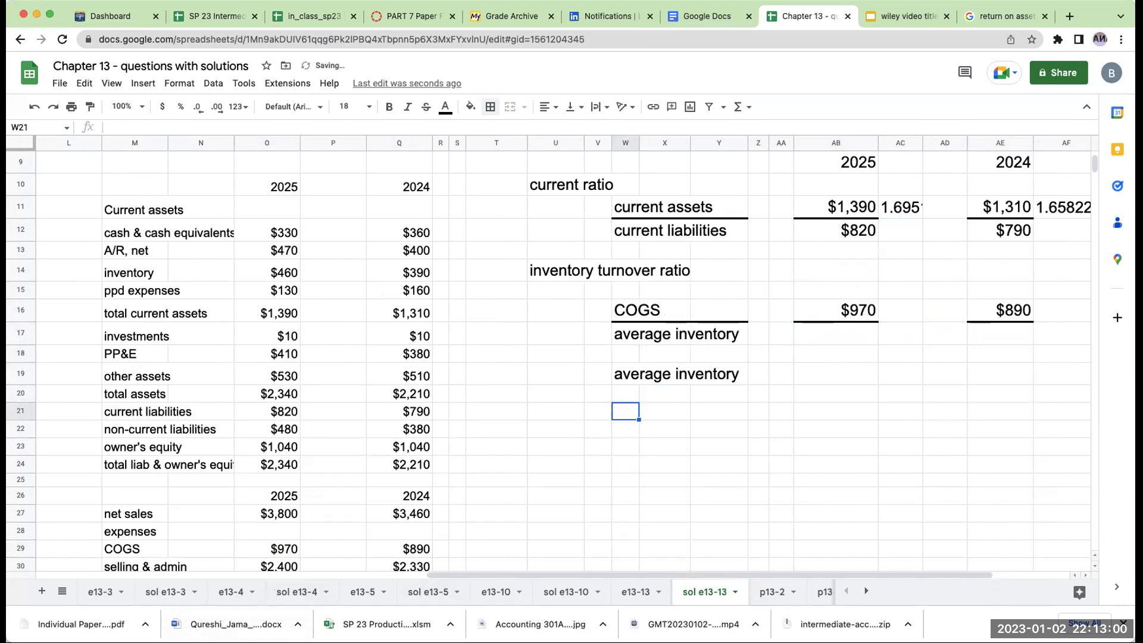
pyautogui.write("'(beg inv")
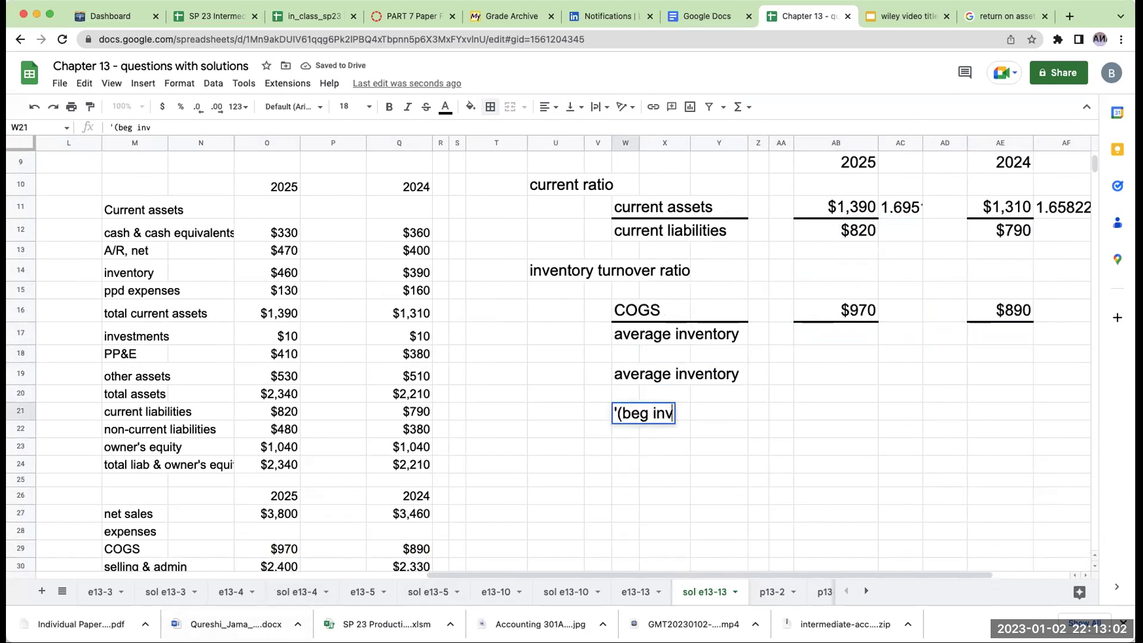
pyautogui.write(' + ending inv) / 2')
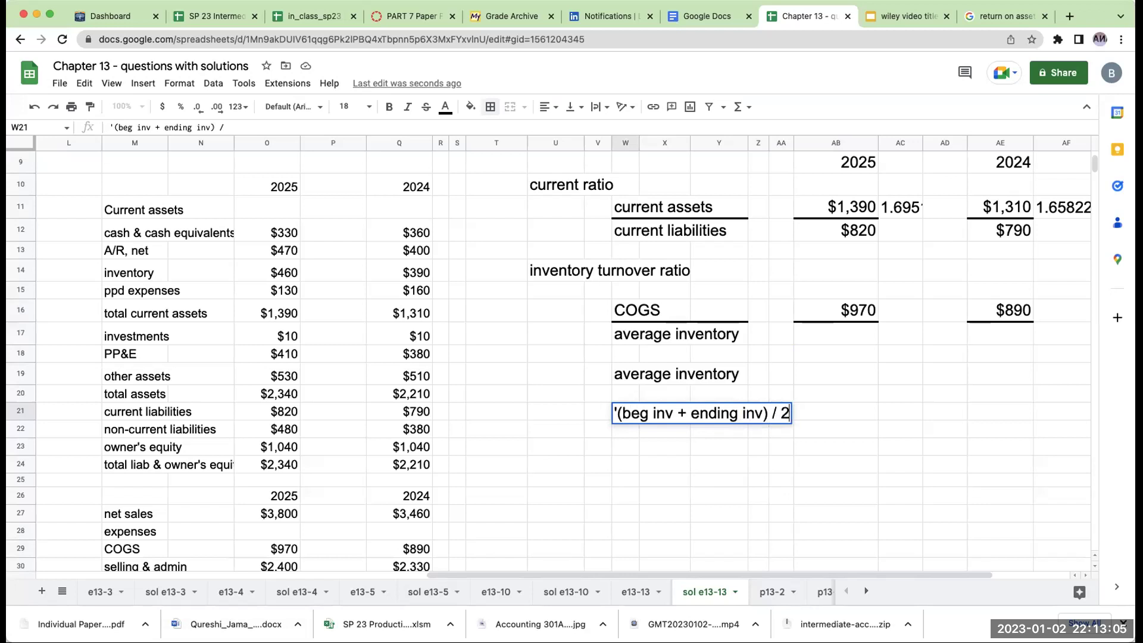
pyautogui.press('Return')
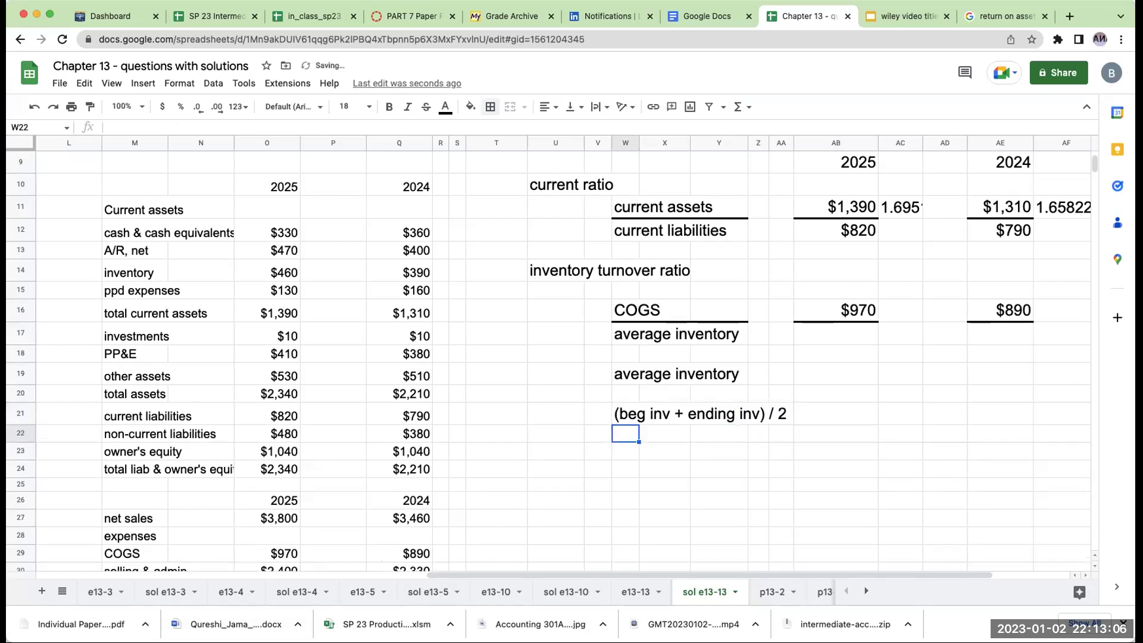
# Add a 2025 heading with the workings 460+390 and a divisor of 2 beneath it
pyautogui.click(622, 456)
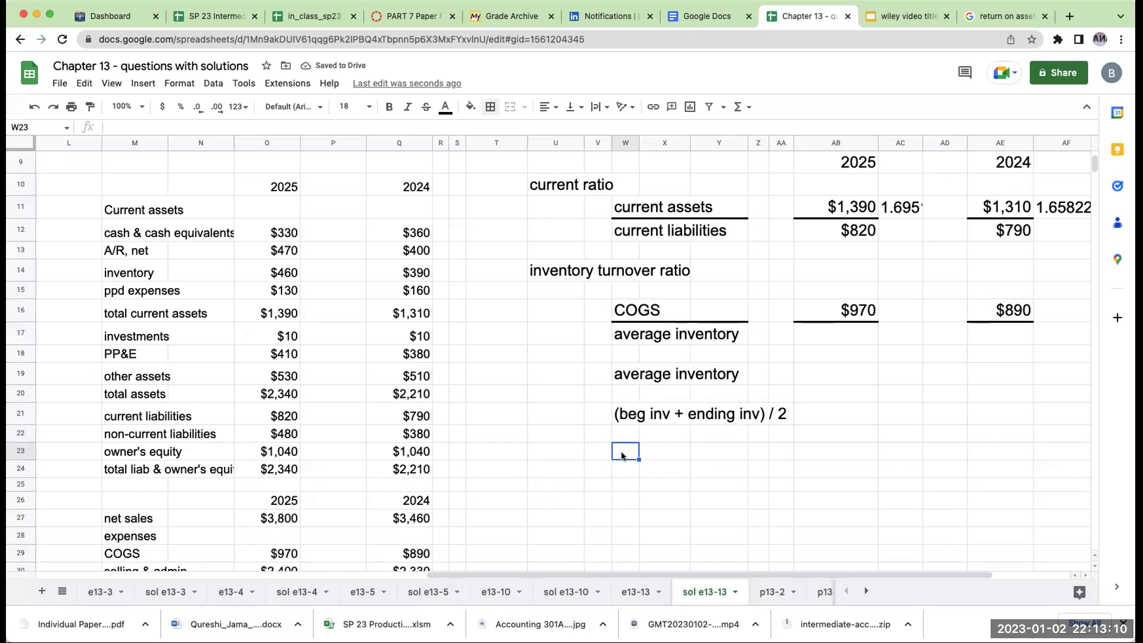
pyautogui.write('202')
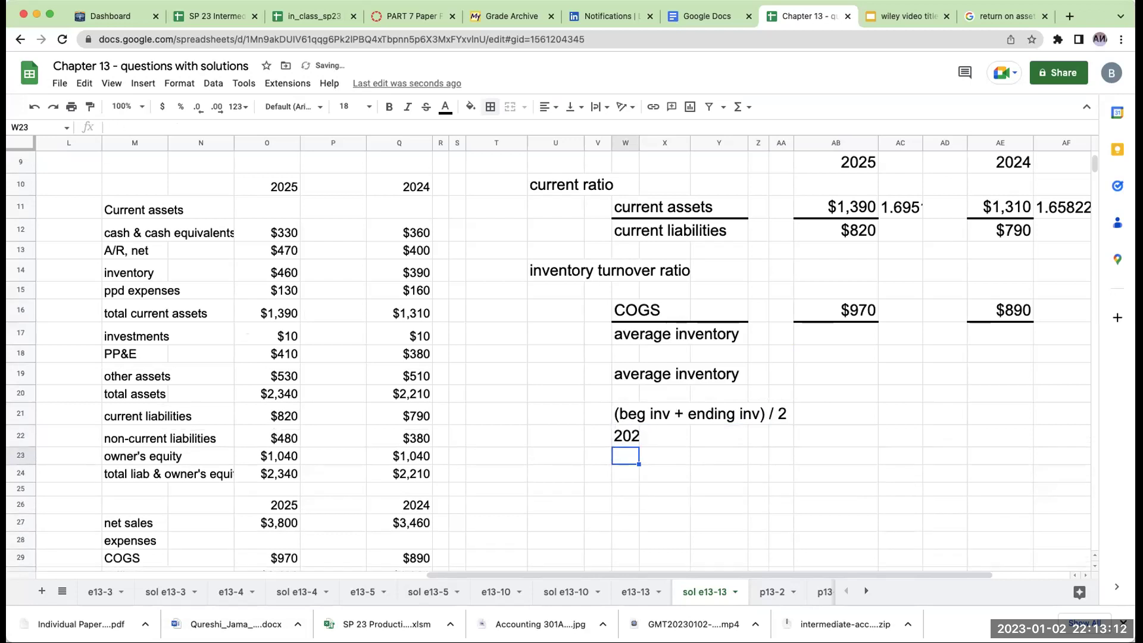
pyautogui.press('Tab')
pyautogui.press('Up')
pyautogui.write('20')
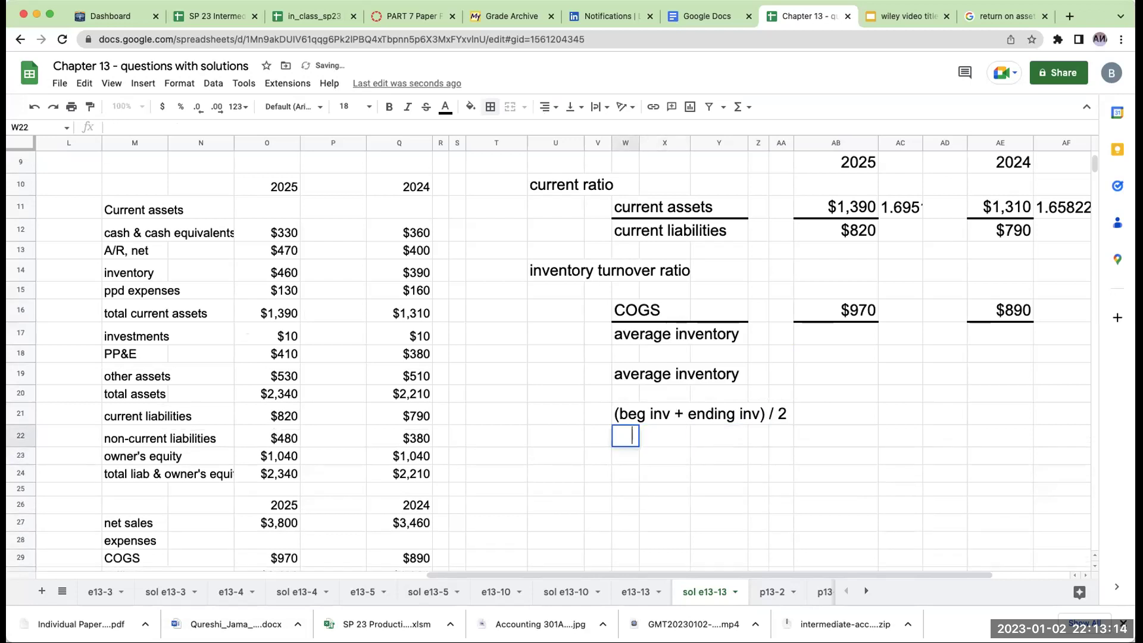
pyautogui.write('25')
pyautogui.press('Return')
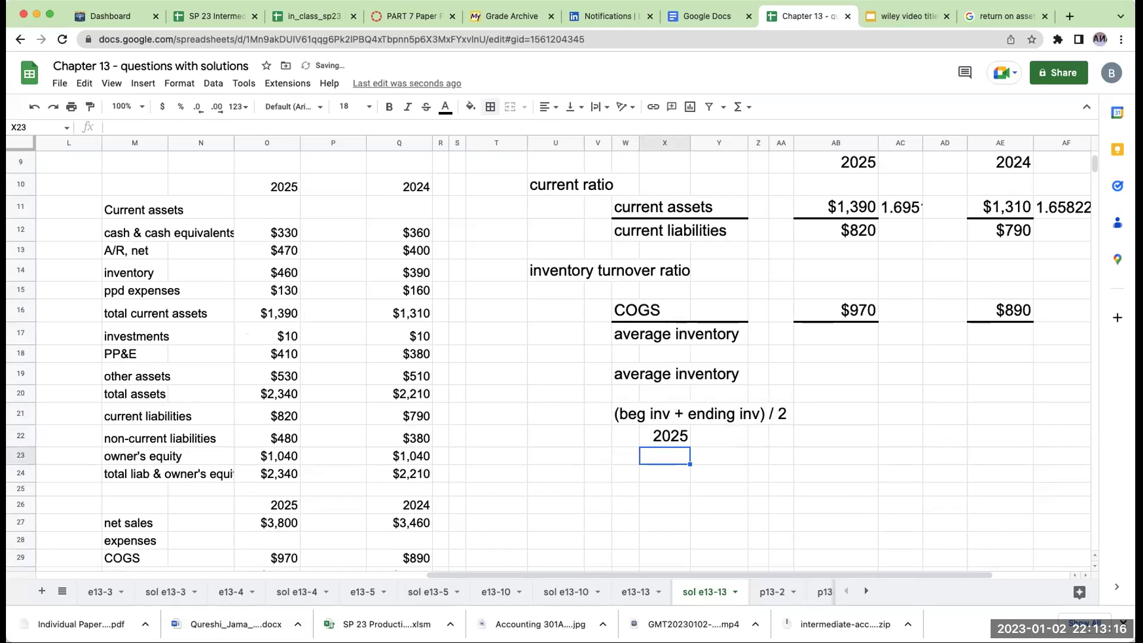
pyautogui.write('460+390')
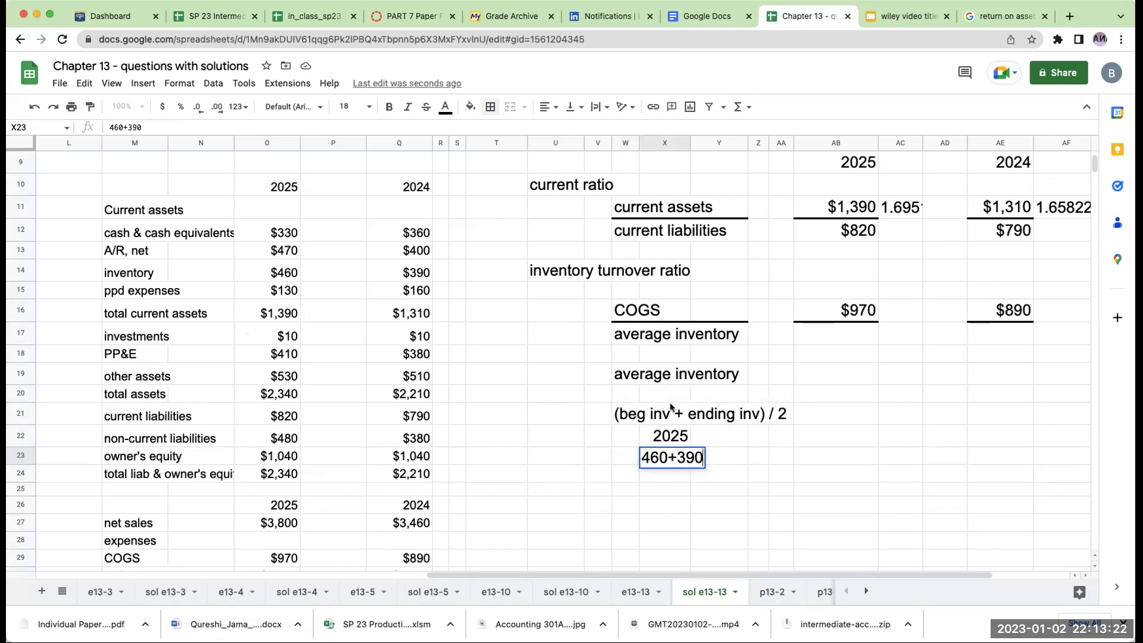
pyautogui.press('Return')
pyautogui.write('2')
pyautogui.press('Up')
# Move across to cell AB23, cancelling a stray entry in U23 along the way
pyautogui.press('Right')
pyautogui.press('Right')
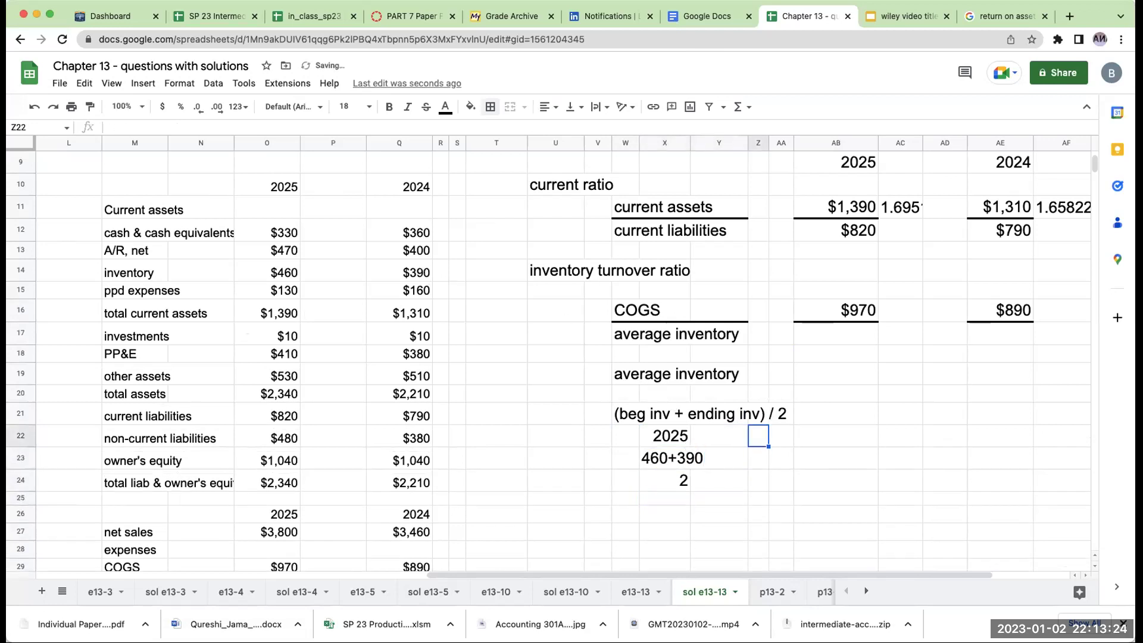
pyautogui.press('Right')
pyautogui.press('Left')
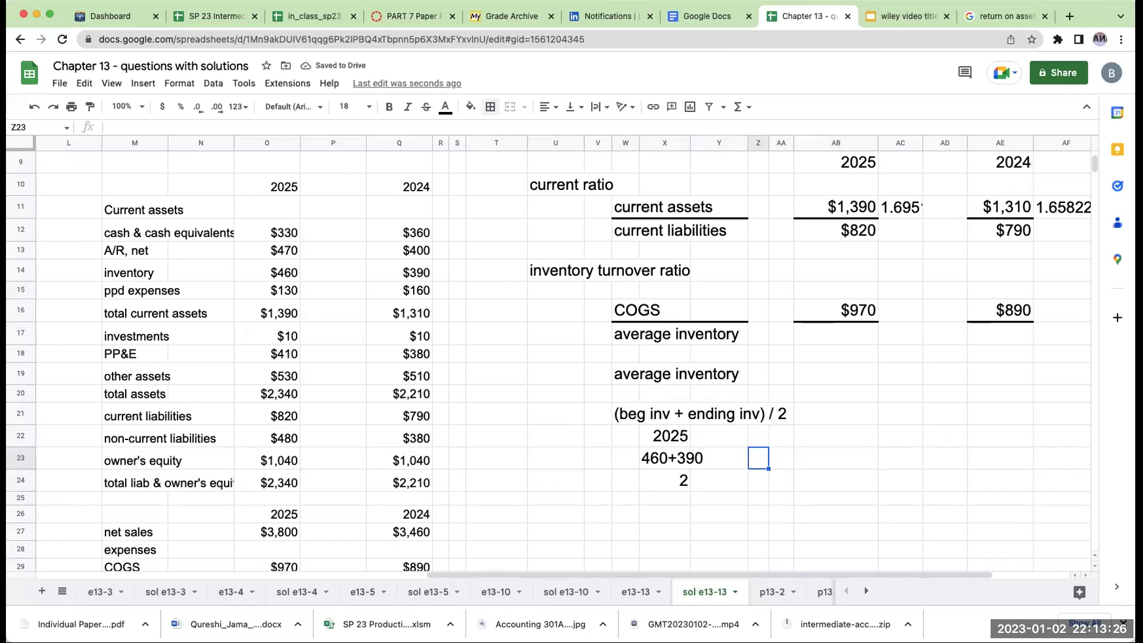
pyautogui.press('Left')
pyautogui.press('Left')
pyautogui.press('Left')
pyautogui.press('Left')
pyautogui.press('Left')
pyautogui.write('=')
pyautogui.press('Right')
pyautogui.press('Right')
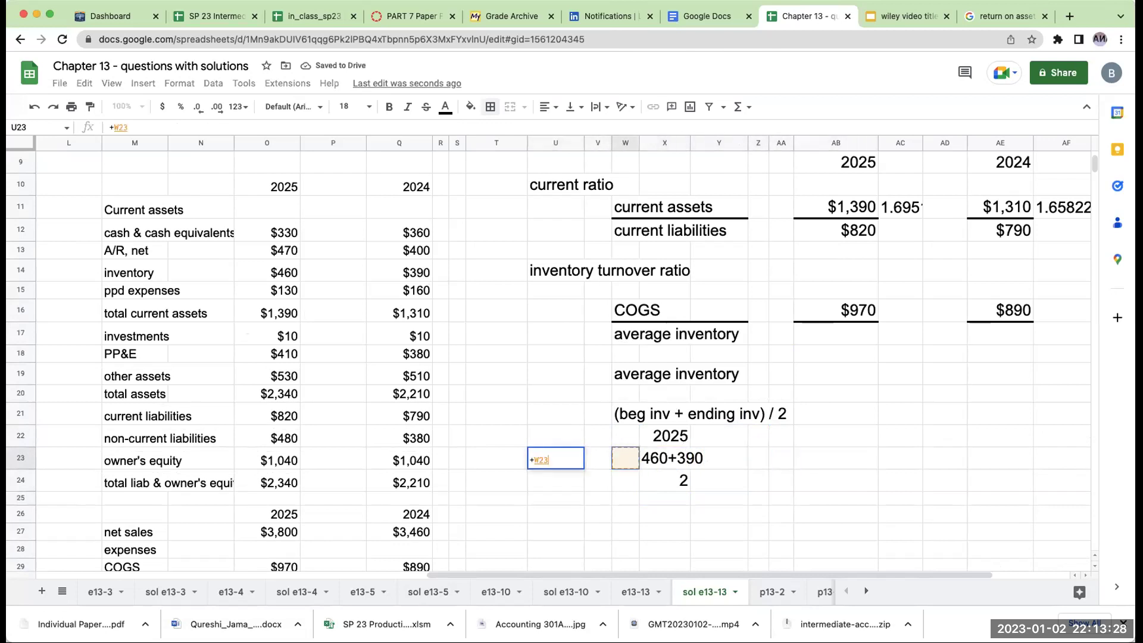
pyautogui.press('Escape')
pyautogui.press('Right')
pyautogui.press('Right')
pyautogui.press('Right')
pyautogui.press('Right')
pyautogui.press('Right')
pyautogui.press('Right')
pyautogui.press('Right')
pyautogui.write('+14')
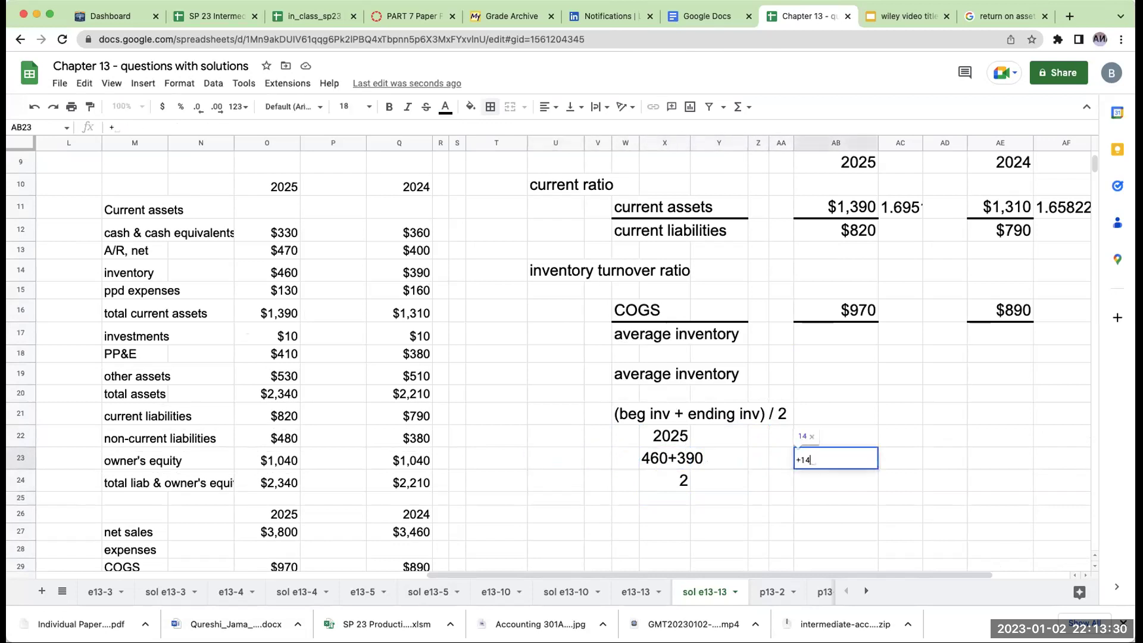
pyautogui.press('BackSpace')
pyautogui.press('BackSpace')
# Compute the 2025 average inventory in AB23 as +850/2, giving 425
pyautogui.write('460')
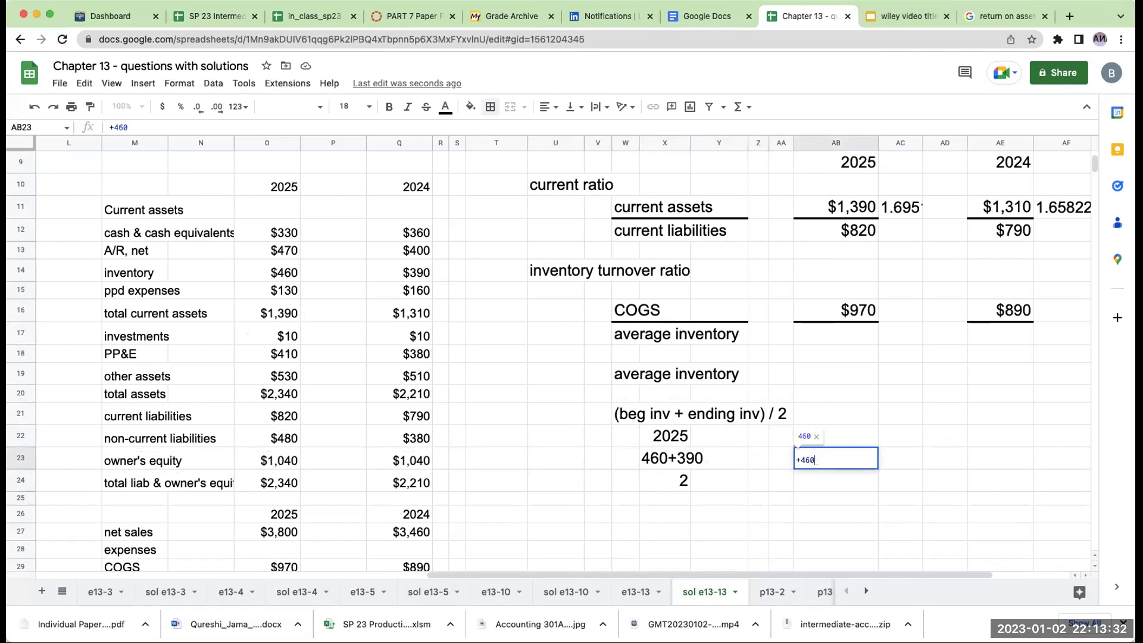
pyautogui.write('+390/')
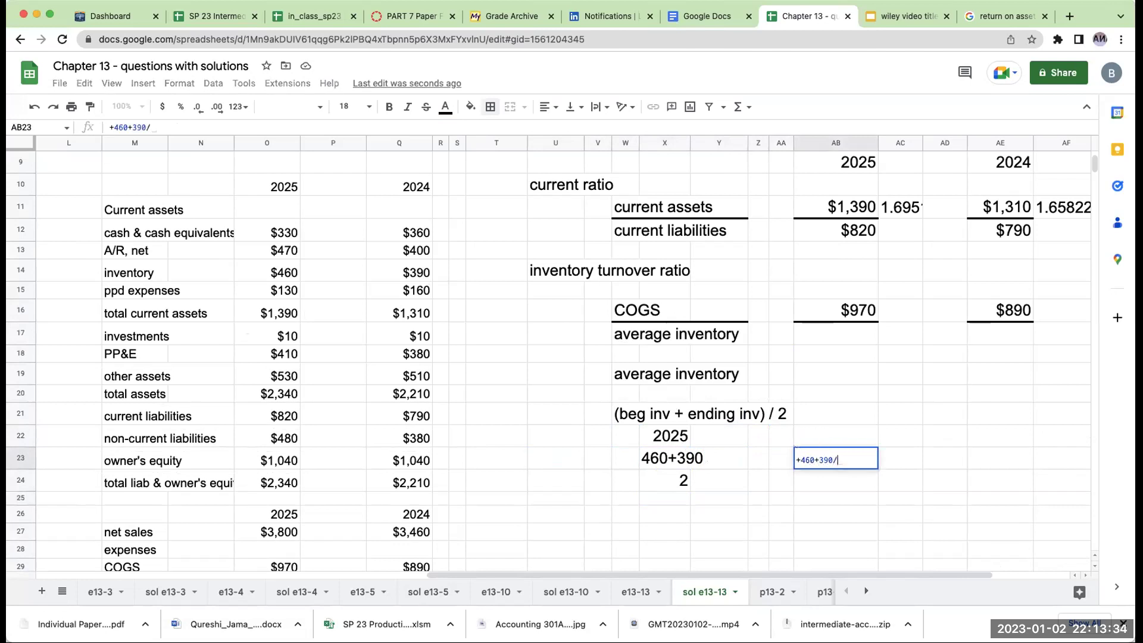
pyautogui.press('Escape')
pyautogui.write('+850')
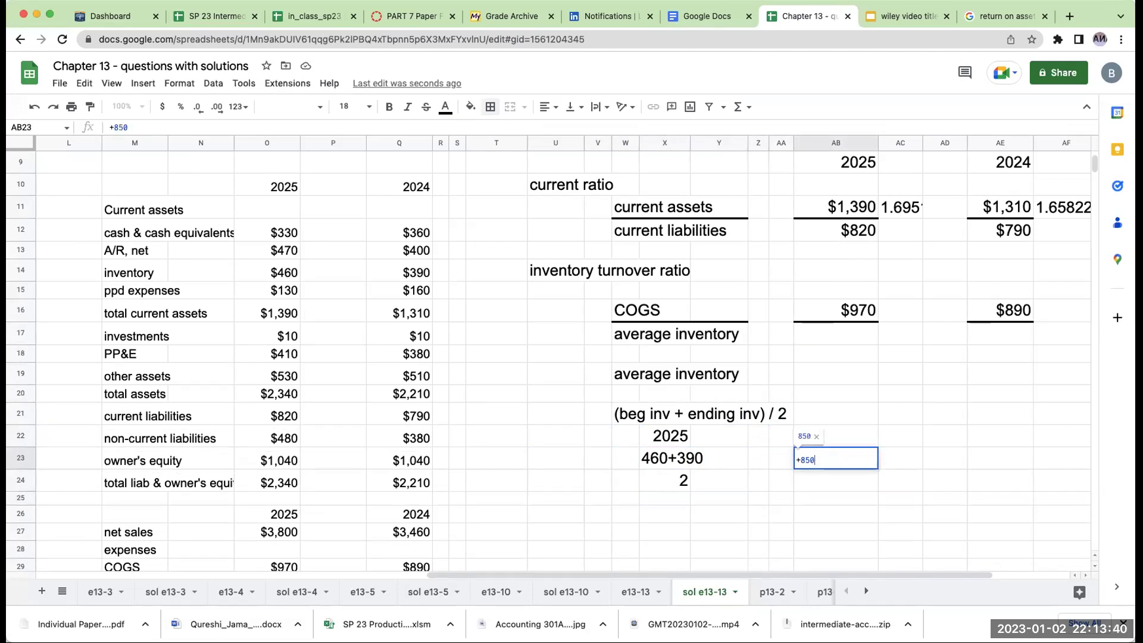
pyautogui.write('/2')
pyautogui.press('Return')
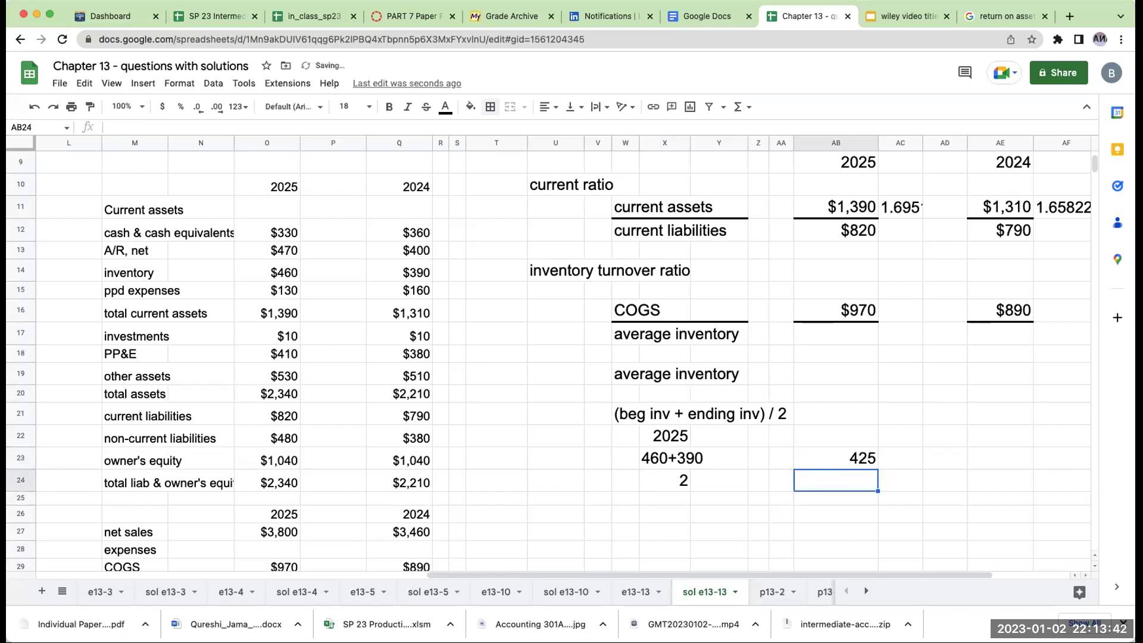
pyautogui.press('Up')
pyautogui.press('Up')
pyautogui.press('Up')
pyautogui.press('Up')
pyautogui.press('Up')
pyautogui.press('Up')
pyautogui.press('Up')
pyautogui.press('Up')
pyautogui.press('Up')
pyautogui.press('Up')
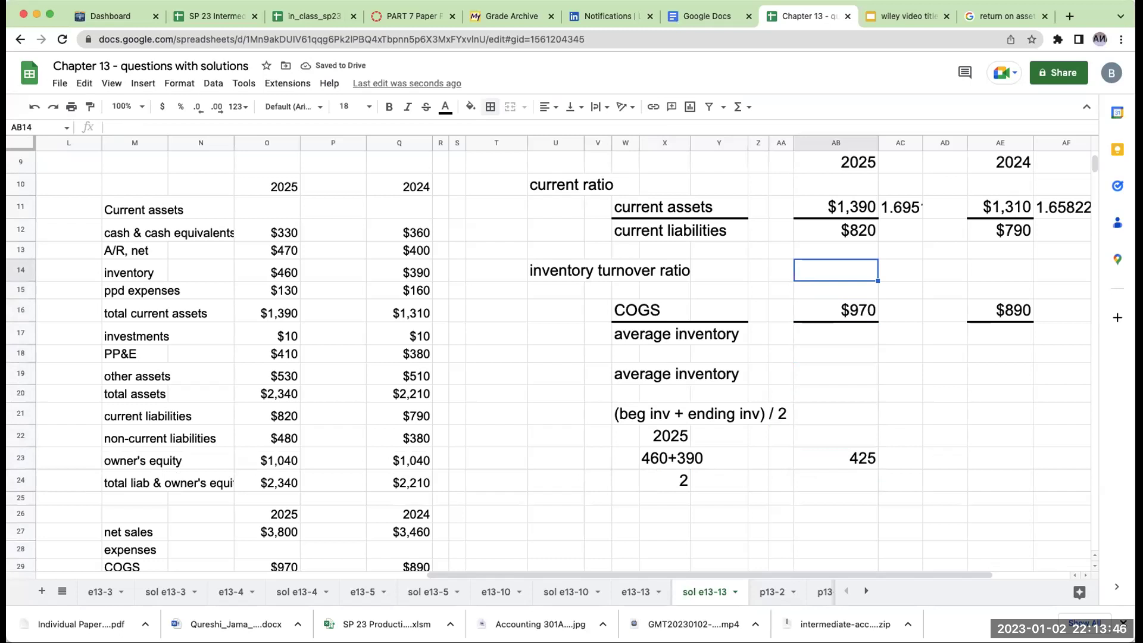
pyautogui.press('Down')
pyautogui.press('Down')
pyautogui.press('Down')
pyautogui.press('Down')
pyautogui.press('Down')
pyautogui.press('Down')
pyautogui.press('Down')
pyautogui.press('Down')
pyautogui.press('Down')
pyautogui.press('Down')
pyautogui.press('Down')
pyautogui.press('Down')
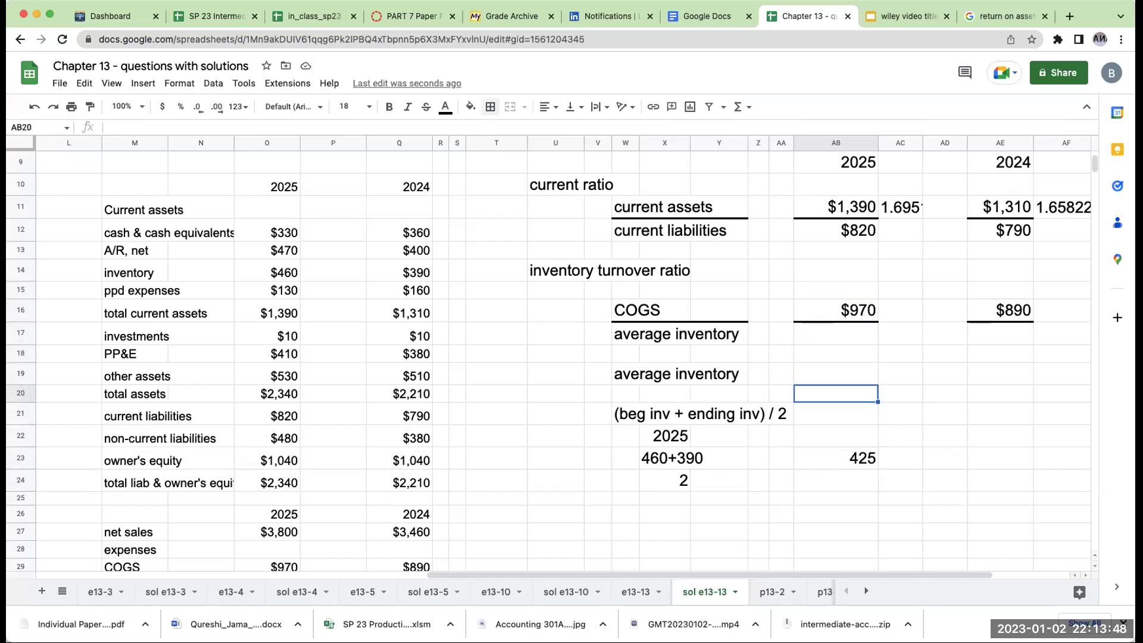
pyautogui.press('Up')
pyautogui.press('Up')
pyautogui.press('Up')
pyautogui.press('Up')
pyautogui.press('Up')
pyautogui.press('Up')
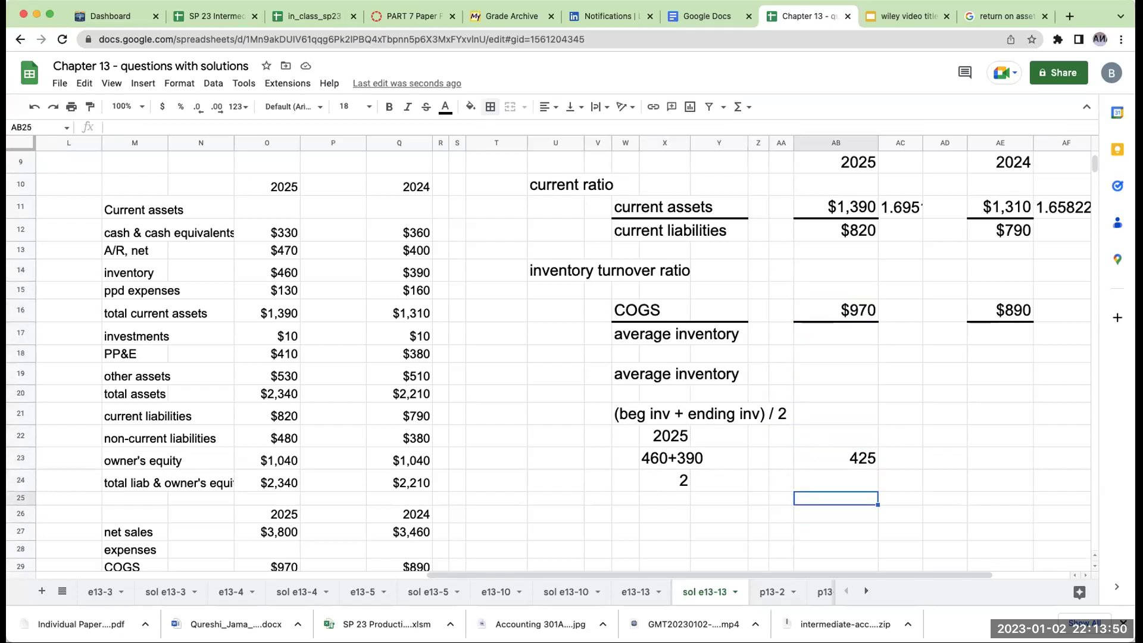
pyautogui.press('Down')
pyautogui.press('Down')
pyautogui.press('Down')
pyautogui.press('Down')
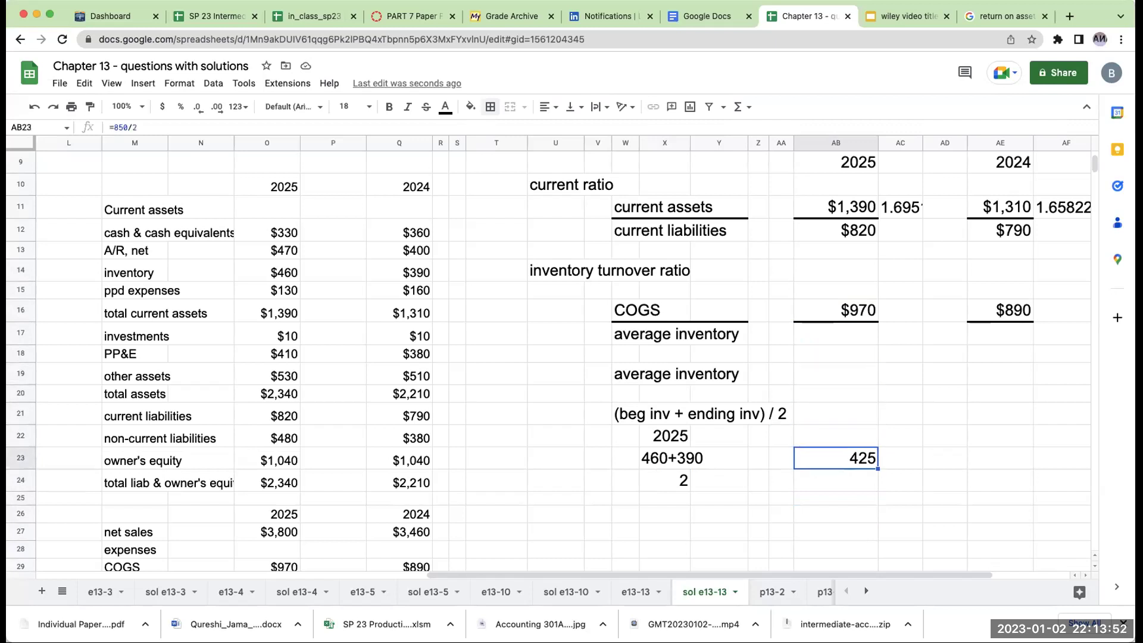
pyautogui.press('Up')
pyautogui.press('Up')
pyautogui.press('Up')
pyautogui.press('Up')
pyautogui.press('Up')
pyautogui.press('Up')
pyautogui.press('Up')
# Enter 425 as average inventory and build the turnover formula =AB16/AB17, giving 2.282352
pyautogui.write('425')
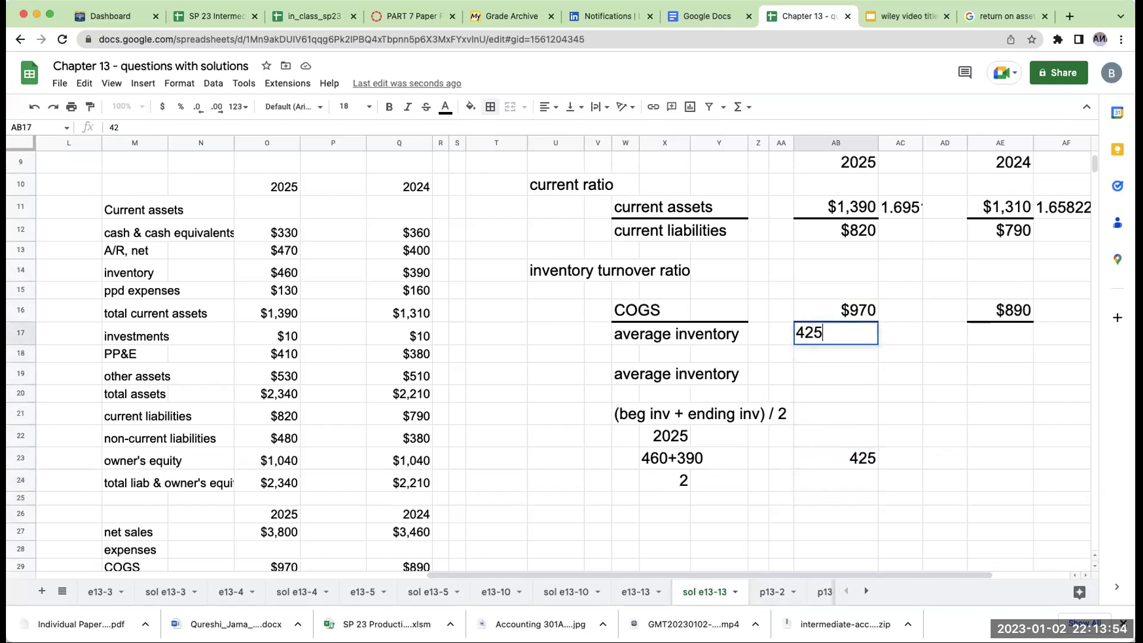
pyautogui.press('Return')
pyautogui.press('Up')
pyautogui.press('Right')
pyautogui.press('Up')
pyautogui.write('+')
pyautogui.press('Left')
pyautogui.write('/')
pyautogui.press('Down')
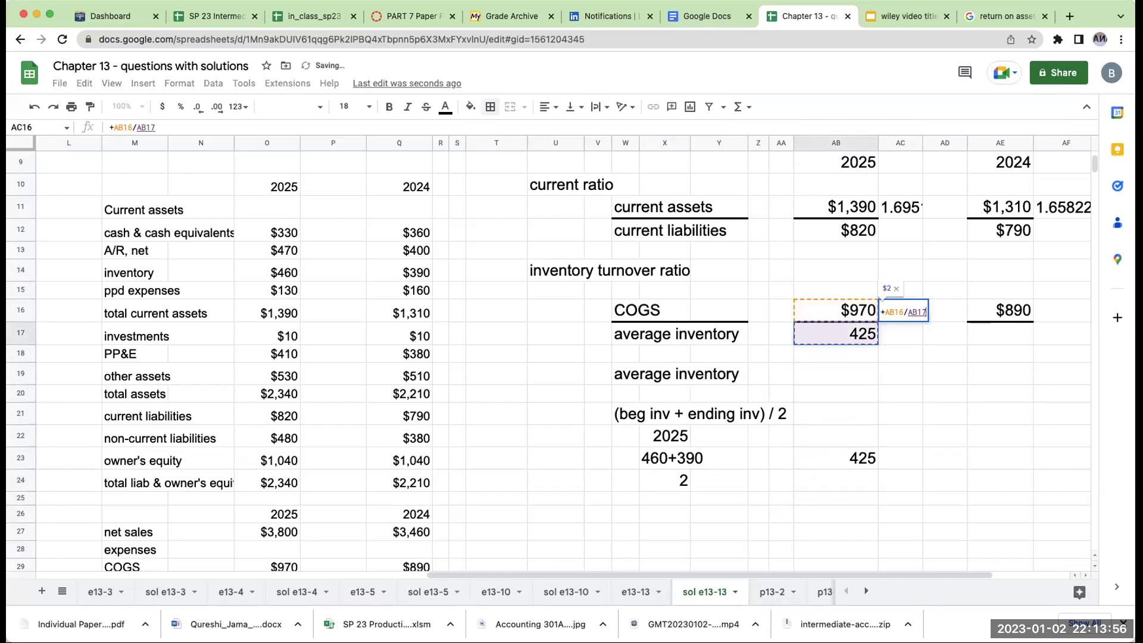
pyautogui.press('Return')
pyautogui.press('Up')
# Format the 425 average inventory as currency and widen column AC to show the full ratio
pyautogui.click(846, 333)
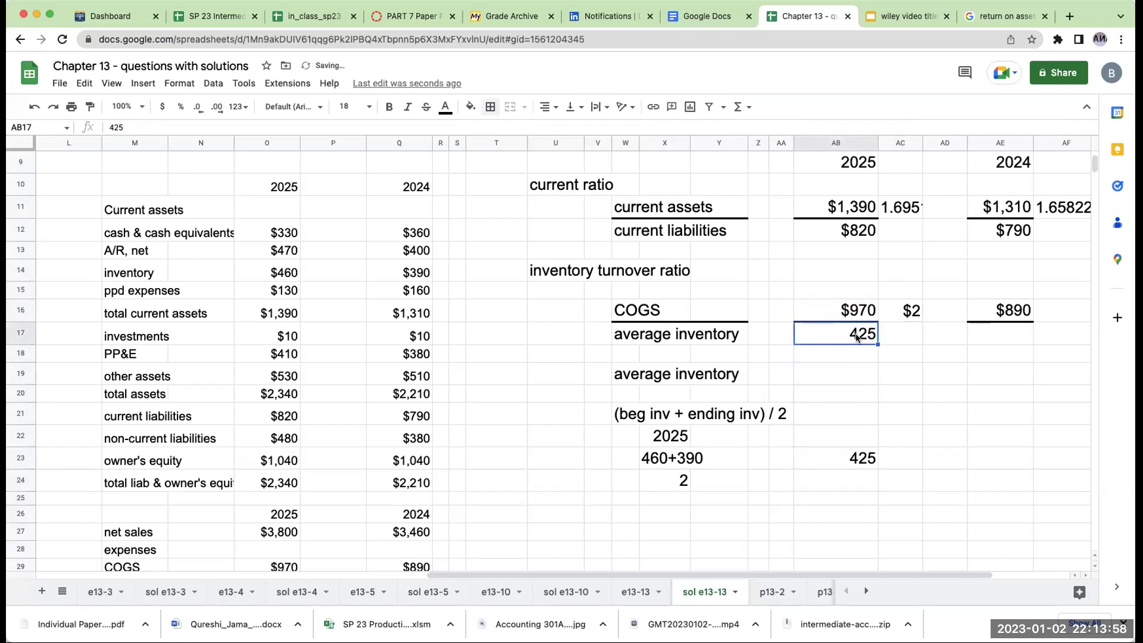
pyautogui.click(165, 107)
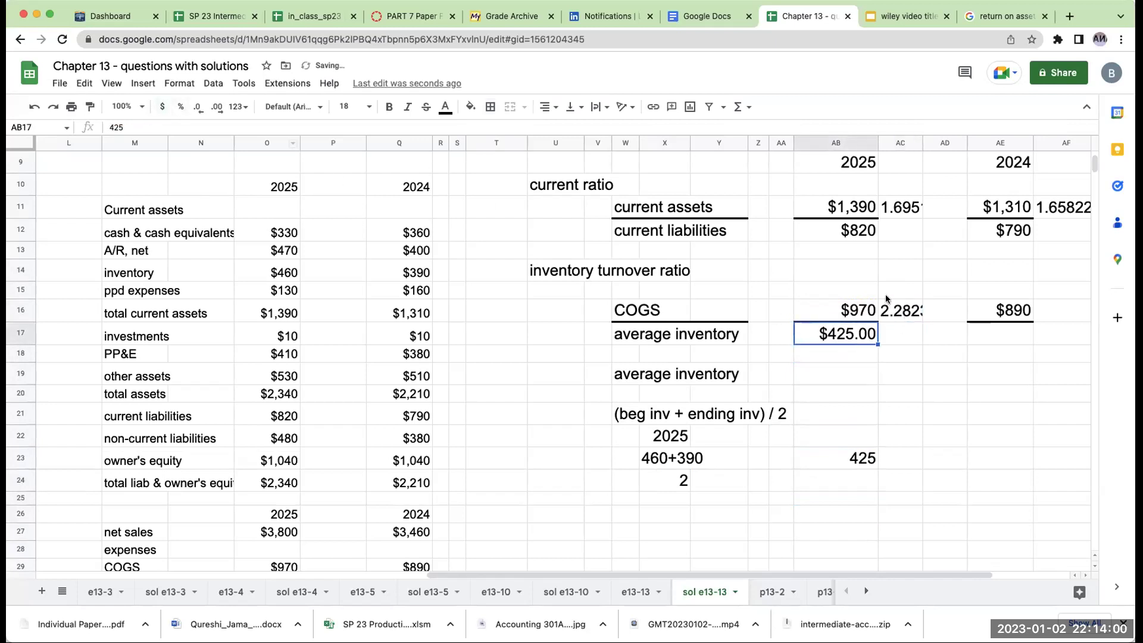
pyautogui.moveTo(920, 138); pyautogui.dragTo(947, 138)
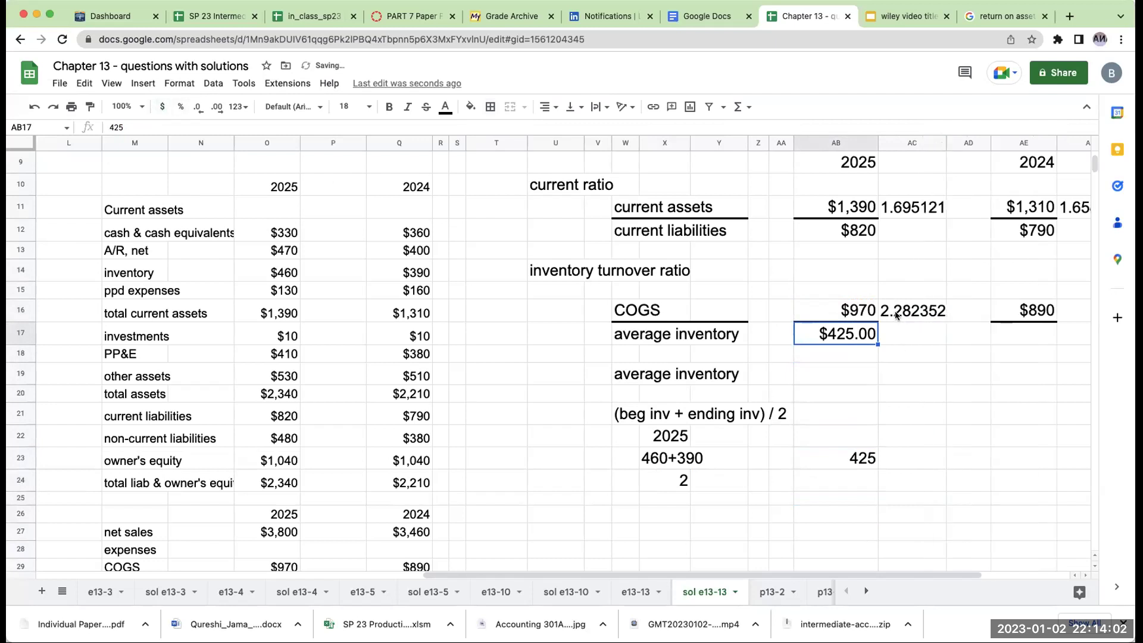
pyautogui.click(897, 316)
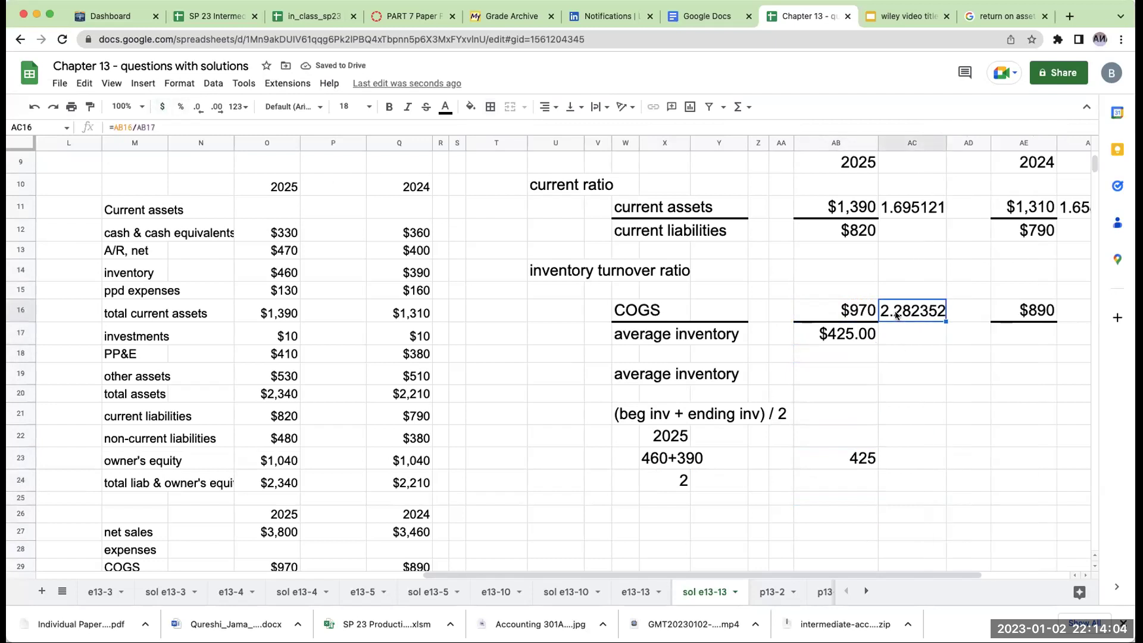
pyautogui.click(916, 404)
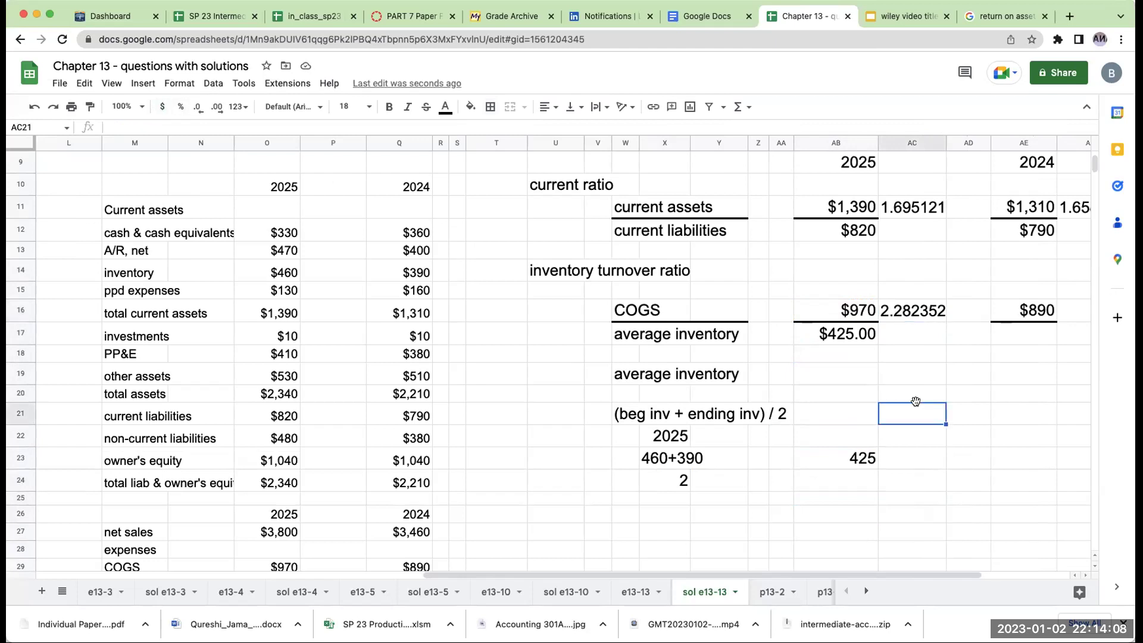
# Remove both decimals from the $425 average inventory and recheck the 2025 turnover formula
pyautogui.press('Up')
pyautogui.press('Right')
pyautogui.press('Right')
pyautogui.press('Right')
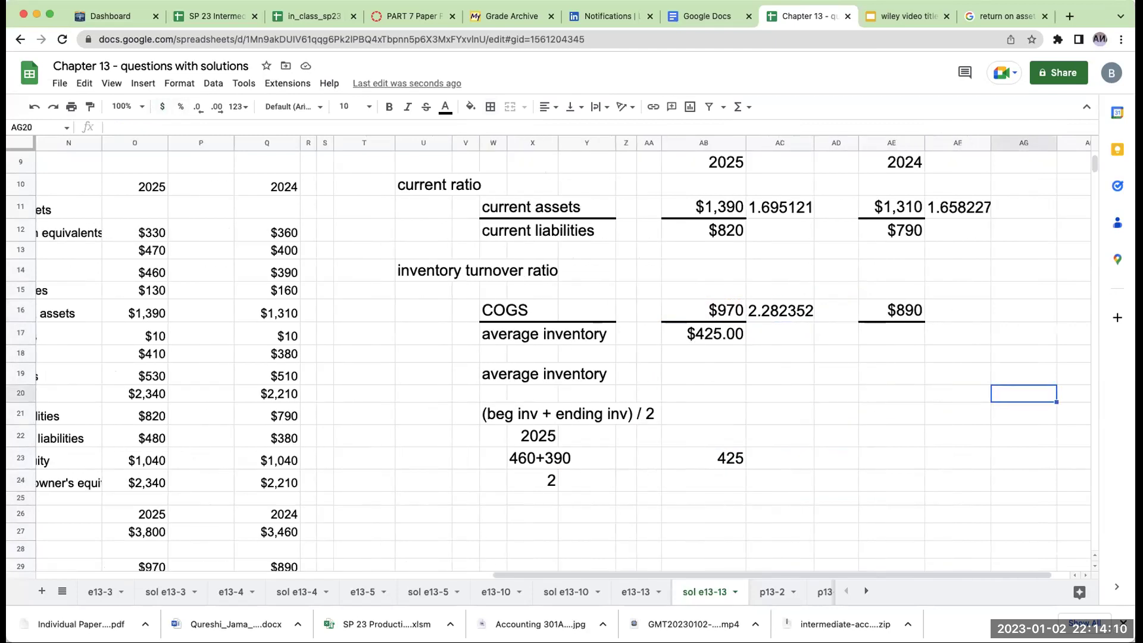
pyautogui.press('Left')
pyautogui.press('Left')
pyautogui.press('Right')
pyautogui.press('Up')
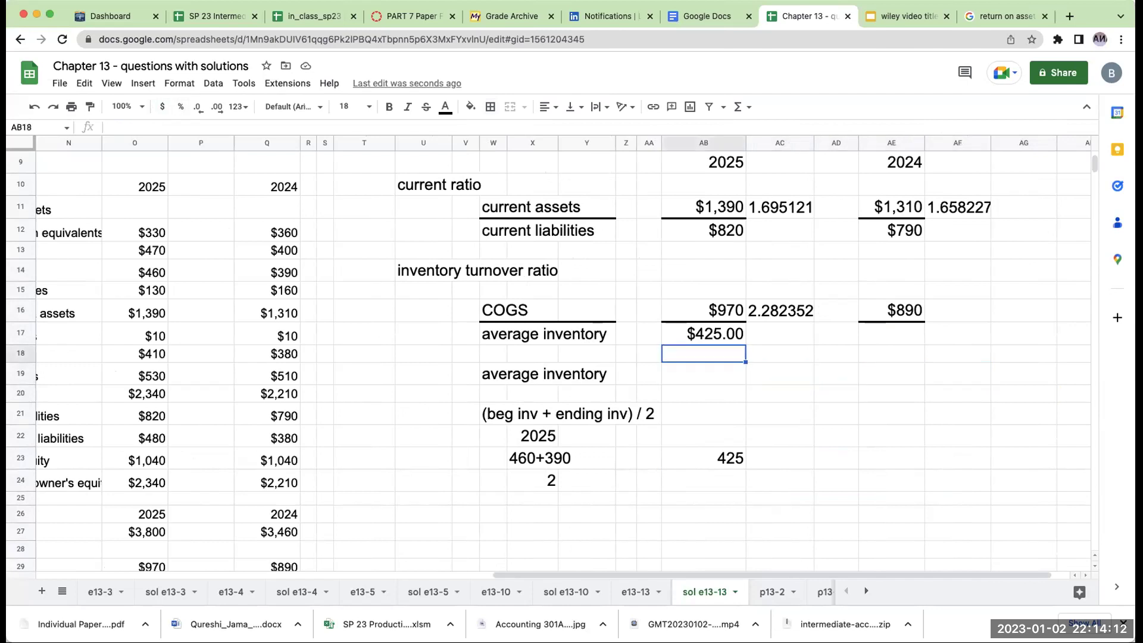
pyautogui.click(704, 334)
pyautogui.click(198, 106)
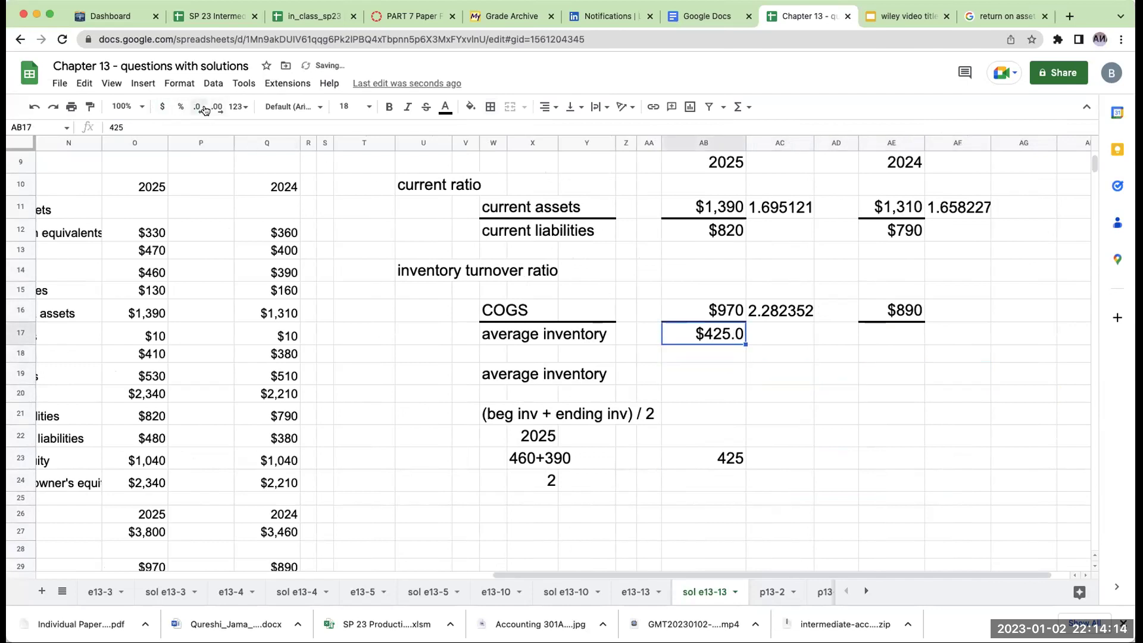
pyautogui.click(198, 107)
pyautogui.click(649, 499)
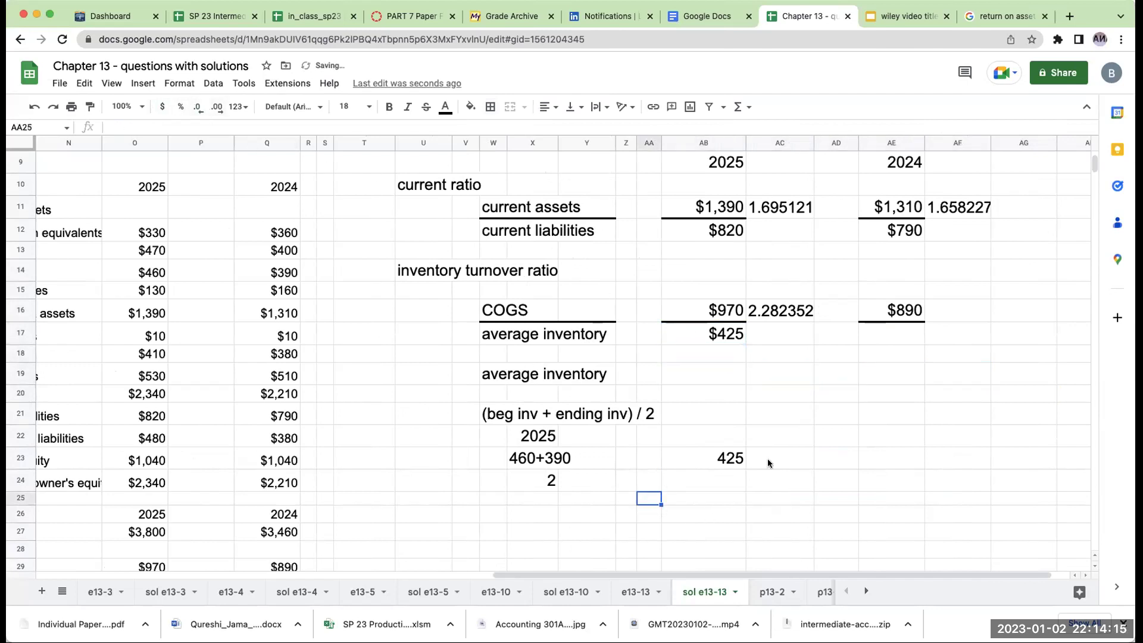
pyautogui.click(849, 387)
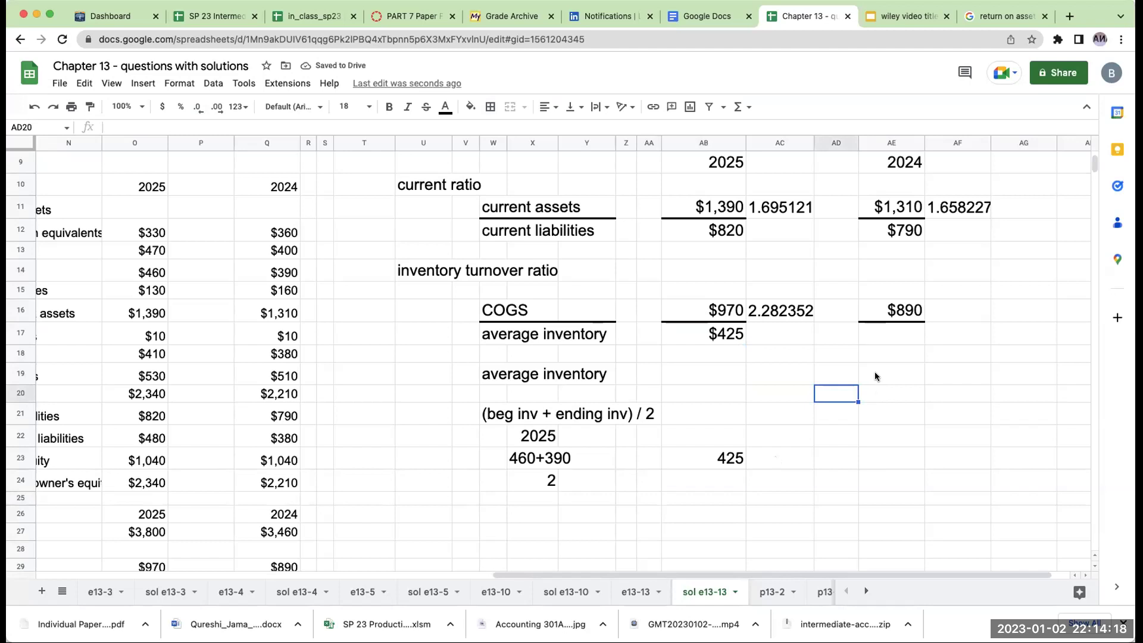
pyautogui.click(875, 375)
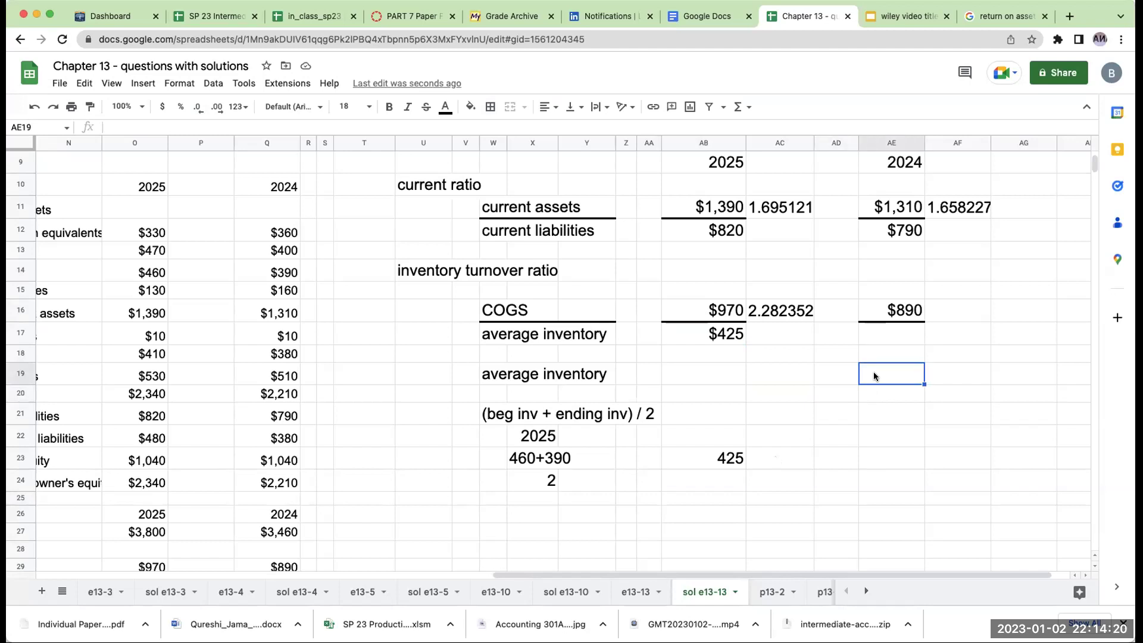
pyautogui.click(779, 318)
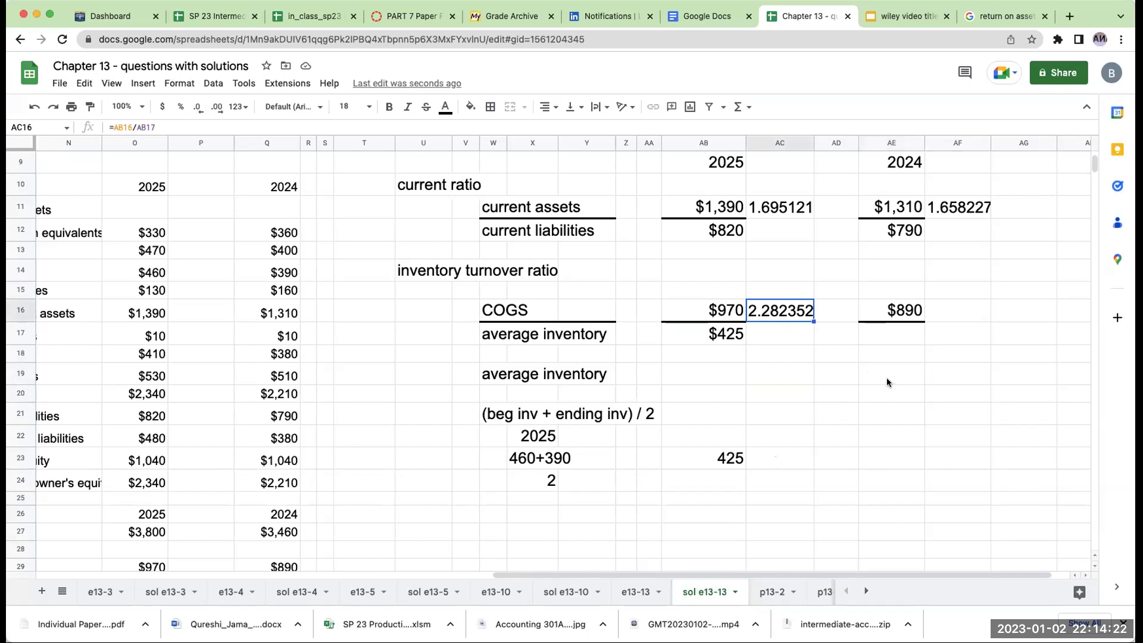
pyautogui.click(882, 381)
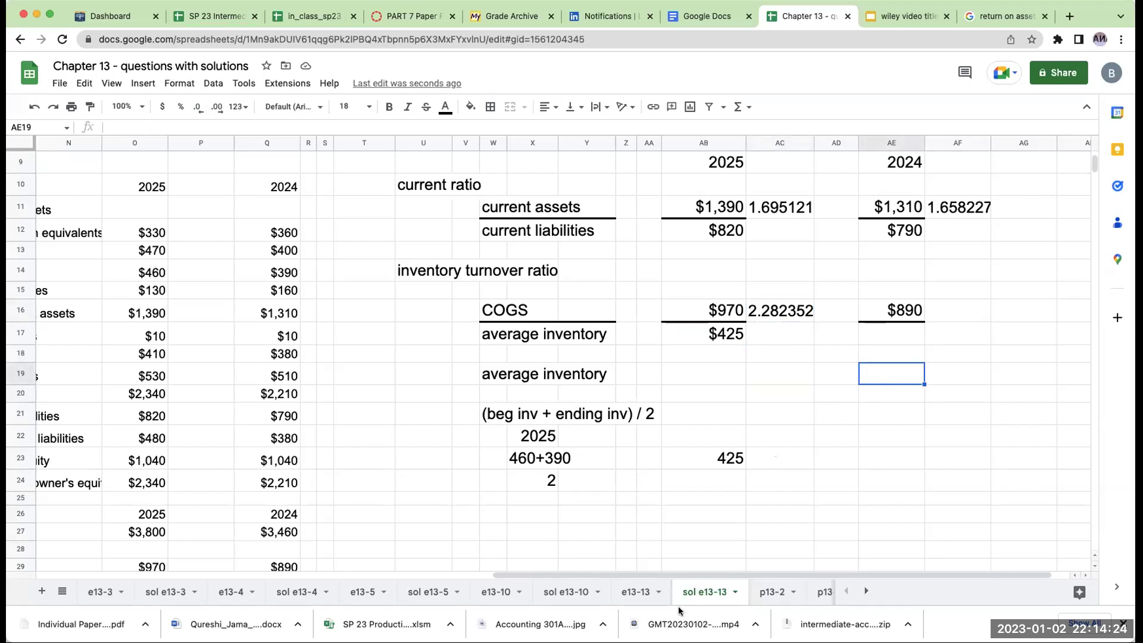
pyautogui.moveTo(571, 573); pyautogui.dragTo(127, 576)
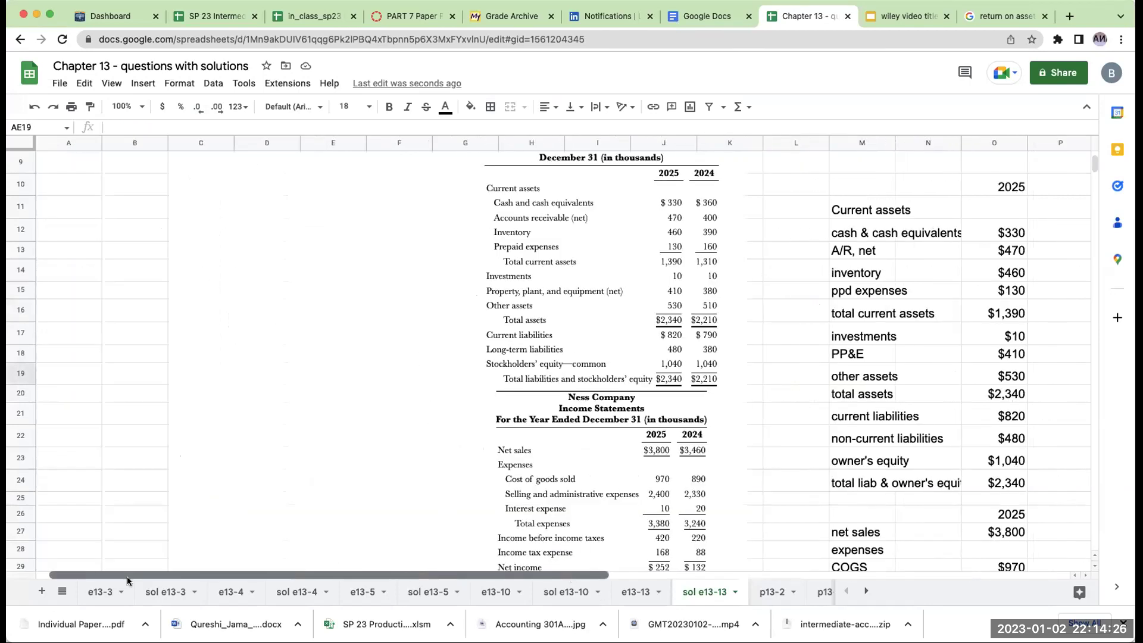
pyautogui.scroll(-6, 244, 562)
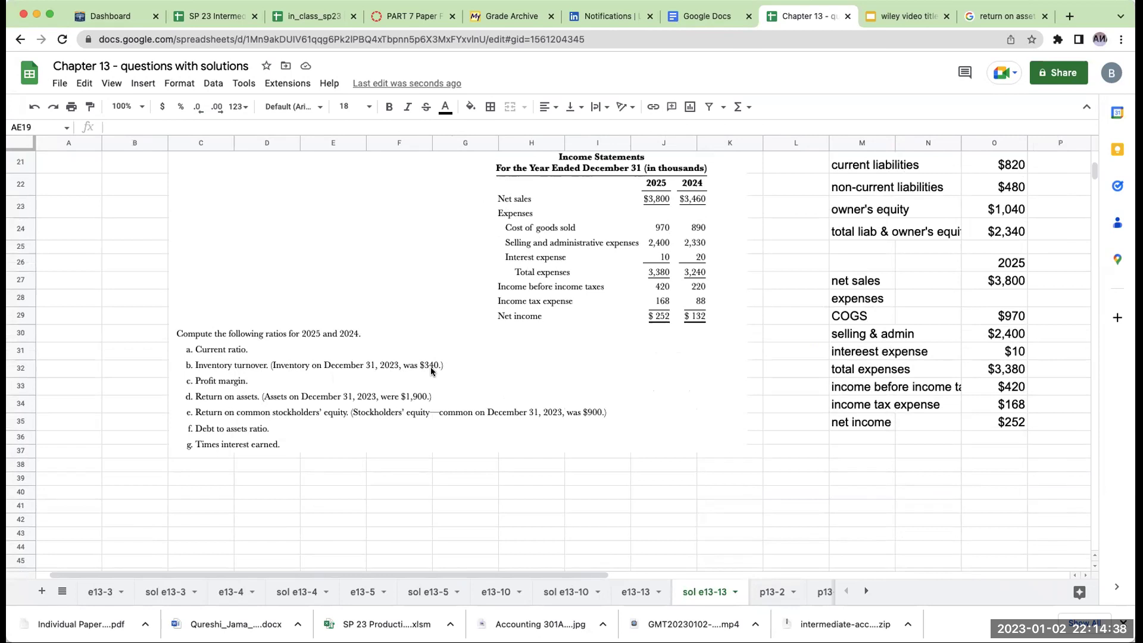
pyautogui.click(985, 474)
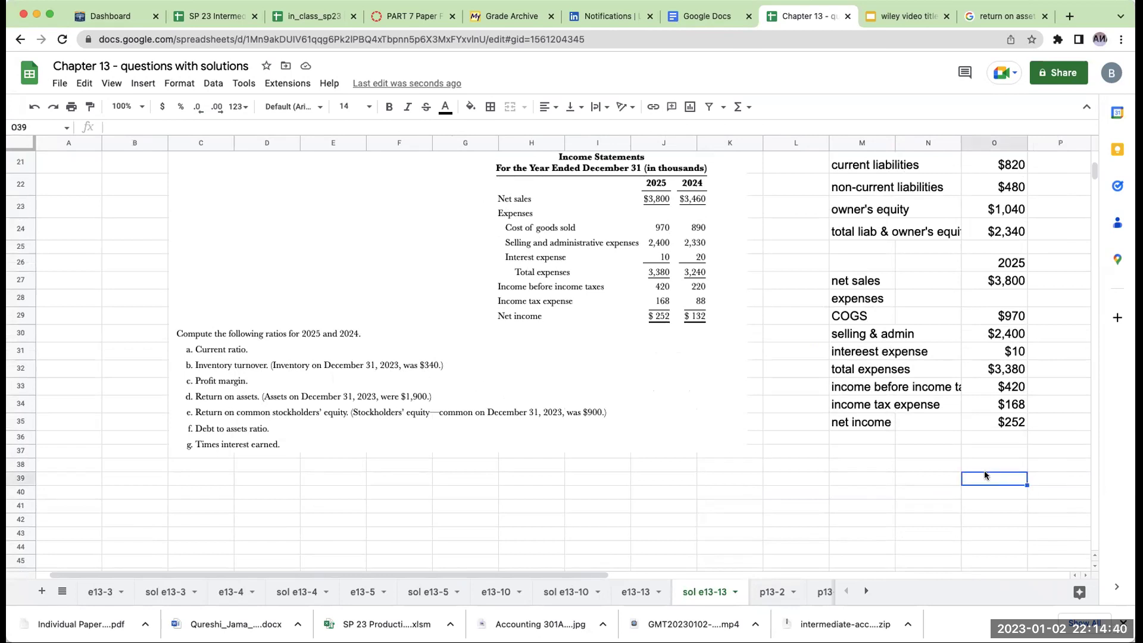
pyautogui.press('Right')
pyautogui.press('Right')
pyautogui.press('Right')
pyautogui.press('Right')
pyautogui.press('Right')
pyautogui.press('Right')
pyautogui.press('Right')
pyautogui.press('Right')
pyautogui.press('Right')
pyautogui.press('Right')
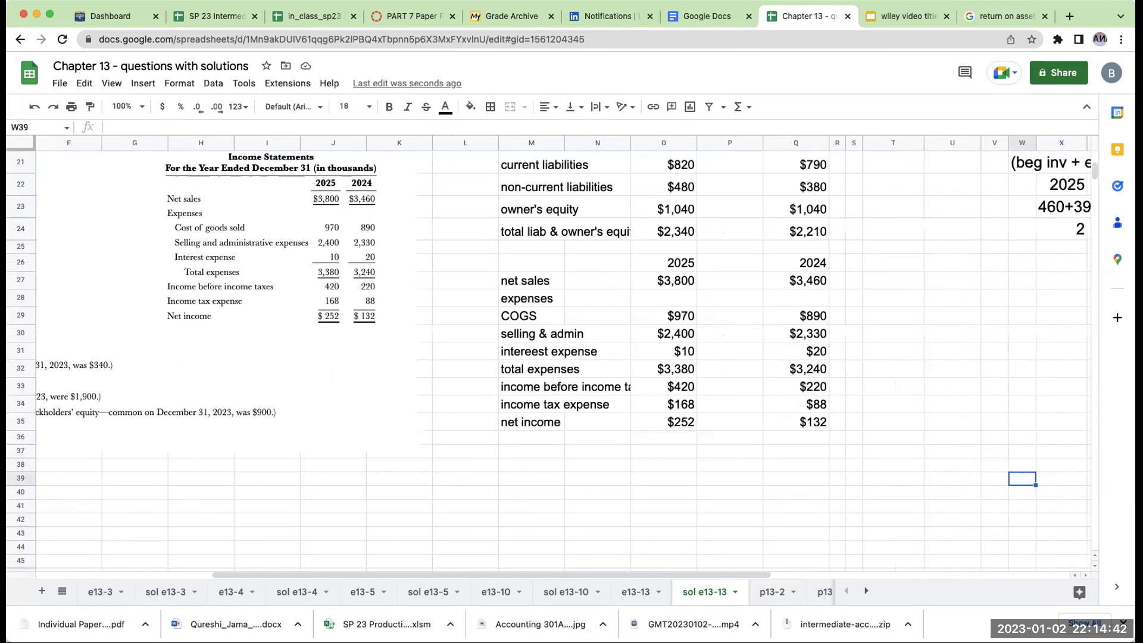
pyautogui.press('Right')
pyautogui.press('Right')
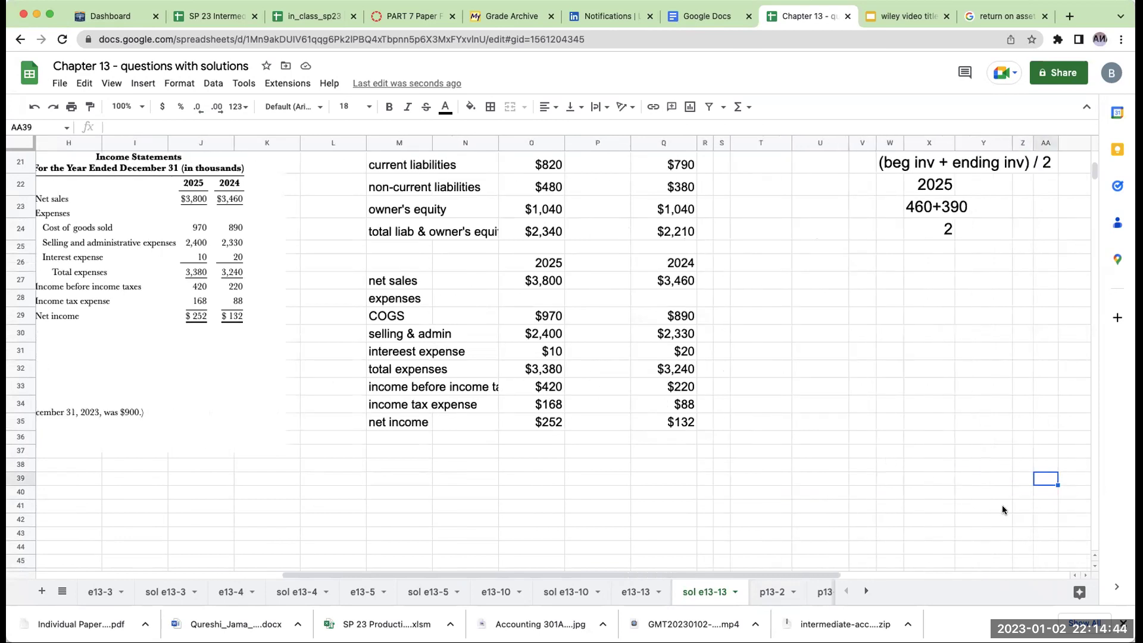
pyautogui.scroll(4, 1002, 505)
pyautogui.click(1058, 421)
# Write the 2024 inventory workings 390+340 with a divisor of 2 below
pyautogui.press('Right')
pyautogui.press('Right')
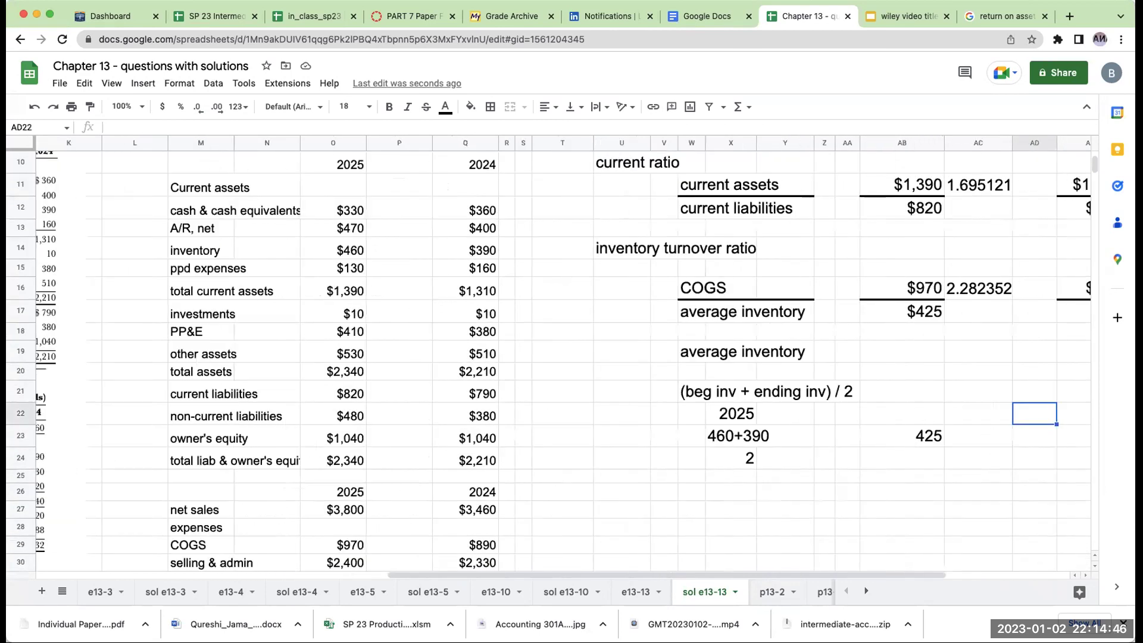
pyautogui.press('Right')
pyautogui.press('Right')
pyautogui.press('Left')
pyautogui.press('Left')
pyautogui.press('Down')
pyautogui.press('Right')
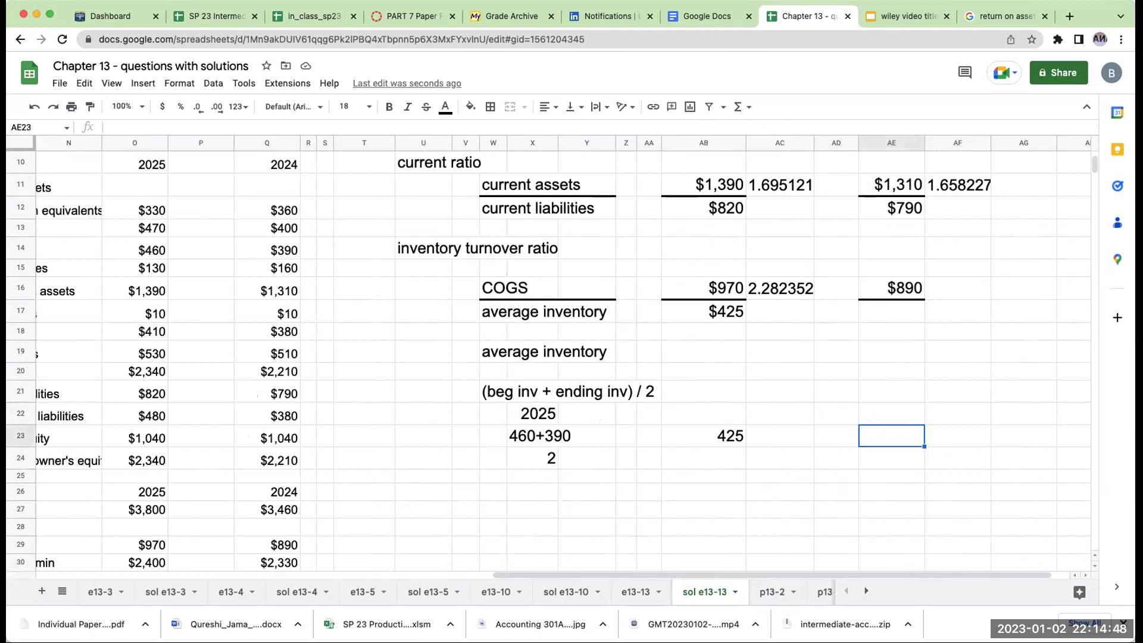
pyautogui.write('340+')
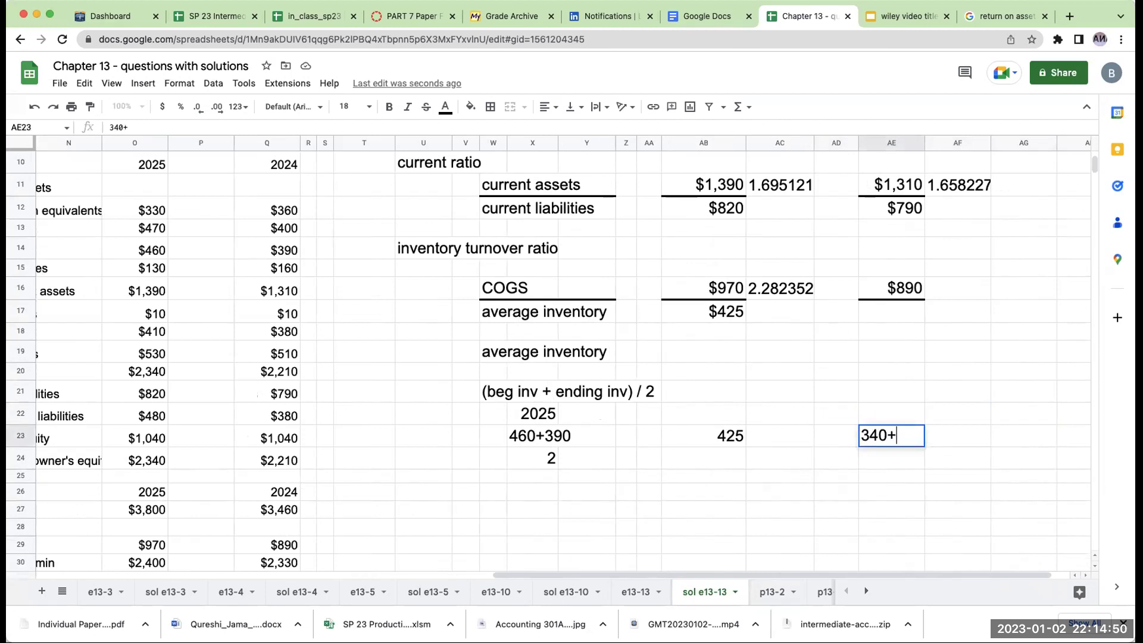
pyautogui.press('BackSpace')
pyautogui.press('BackSpace')
pyautogui.press('BackSpace')
pyautogui.write('390+340')
pyautogui.press('Return')
pyautogui.write('2')
pyautogui.press('Tab')
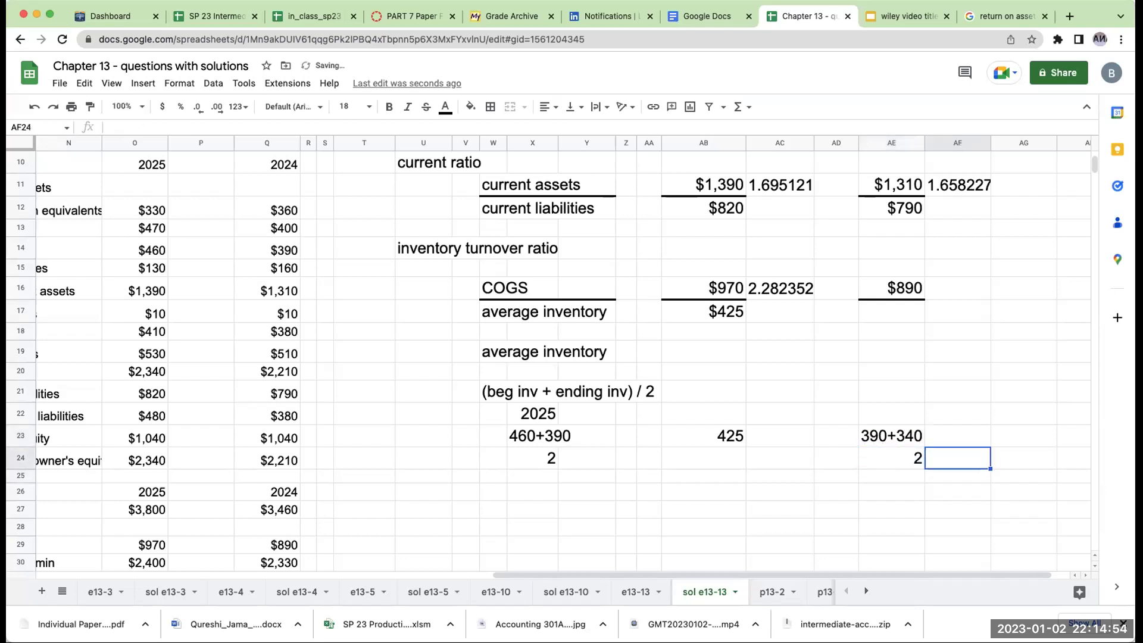
# Compute the 2024 inventory sum of 730 with +390+340 and enter the divisor 2
pyautogui.press('Up')
pyautogui.press('Right')
pyautogui.press('Left')
pyautogui.write('+')
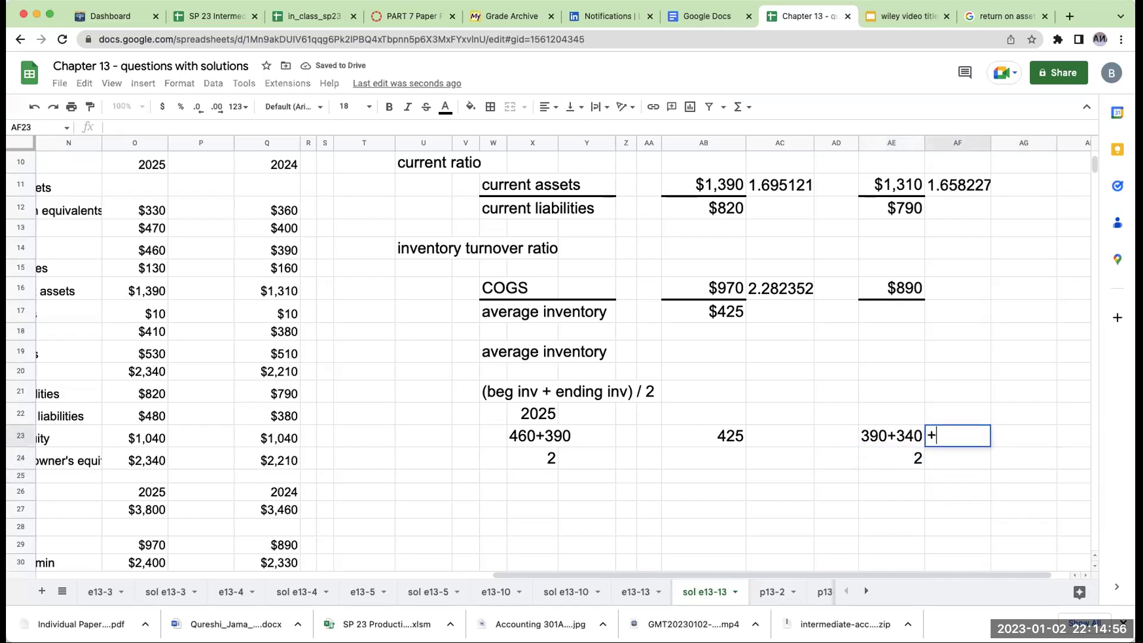
pyautogui.write('390+340')
pyautogui.press('Return')
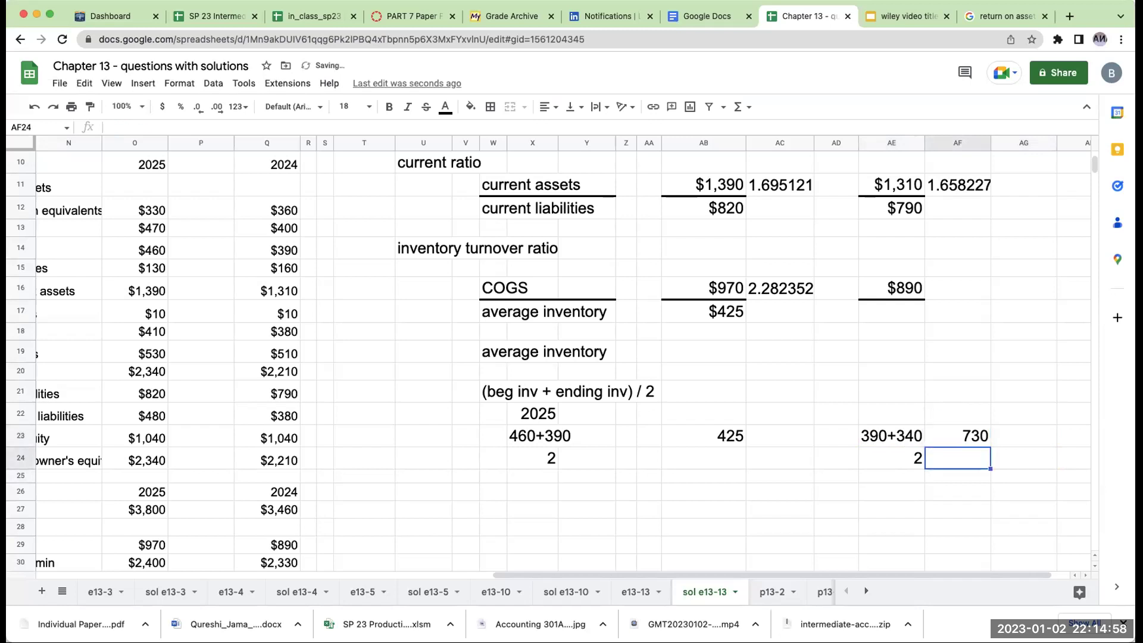
pyautogui.write('2')
pyautogui.press('Tab')
# Enter =AF23/AF24 for the 2024 average inventory of 365 and set it to font size 18
pyautogui.press('Up')
pyautogui.write('=AF23/AF24')
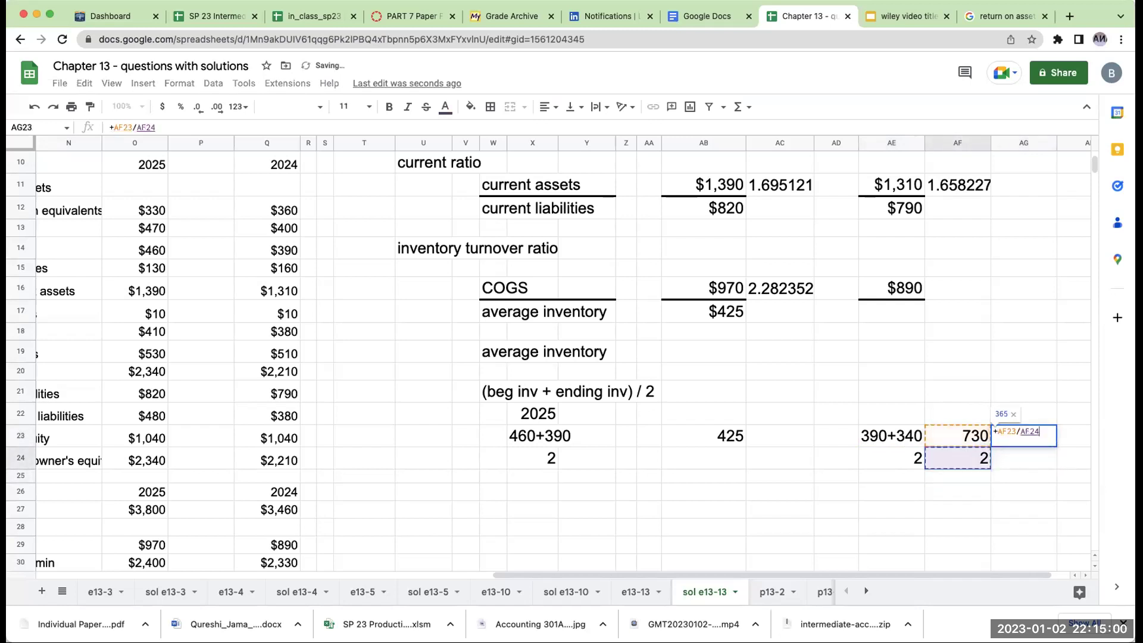
pyautogui.press('Return')
pyautogui.press('Up')
pyautogui.click(958, 436)
pyautogui.click(1024, 435)
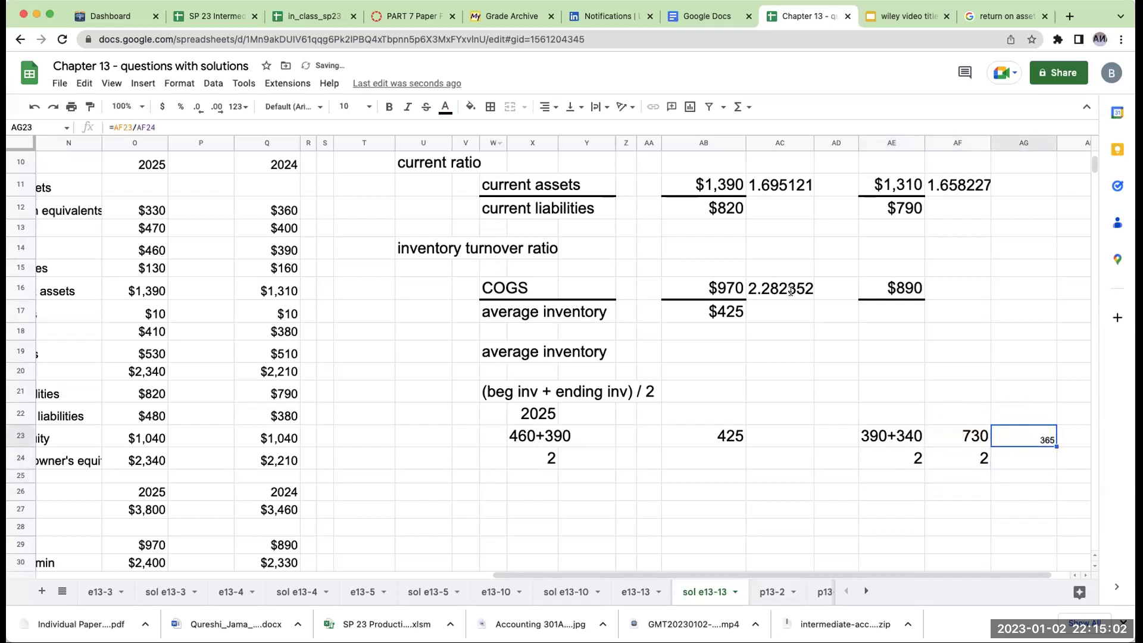
pyautogui.click(336, 107)
pyautogui.click(345, 296)
# Link the 2024 average inventory cell AE17 to the 365 result
pyautogui.click(923, 338)
pyautogui.press('Up')
pyautogui.write('+')
pyautogui.press('Right')
pyautogui.press('Down')
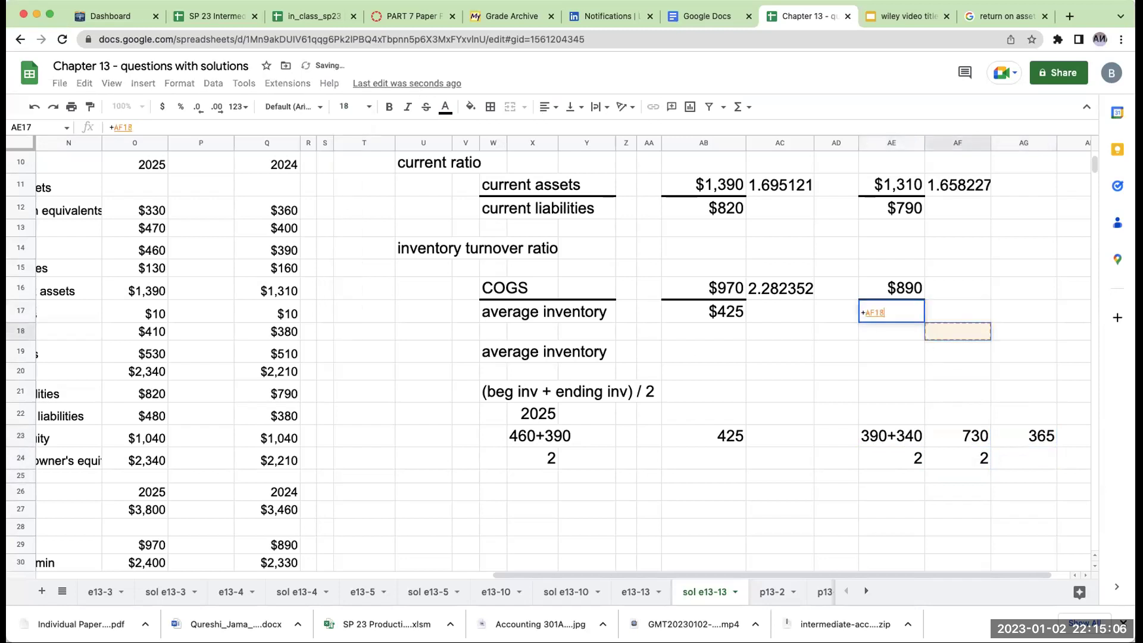
pyautogui.press('Down')
pyautogui.press('Down')
pyautogui.press('Down')
pyautogui.press('Right')
pyautogui.press('Down')
pyautogui.press('Down')
pyautogui.press('Return')
# Enter the 2024 inventory turnover =AE16/AE17 and format it as Number, showing 2.44
pyautogui.click(958, 289)
pyautogui.write('+')
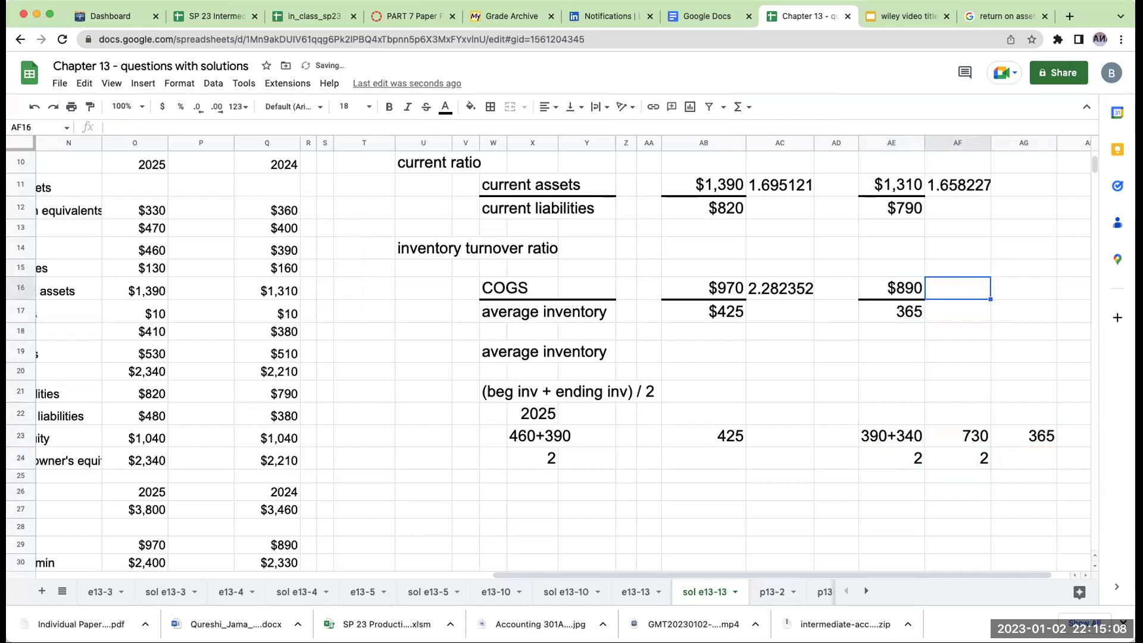
pyautogui.press('Left')
pyautogui.write('/')
pyautogui.press('Down')
pyautogui.press('Return')
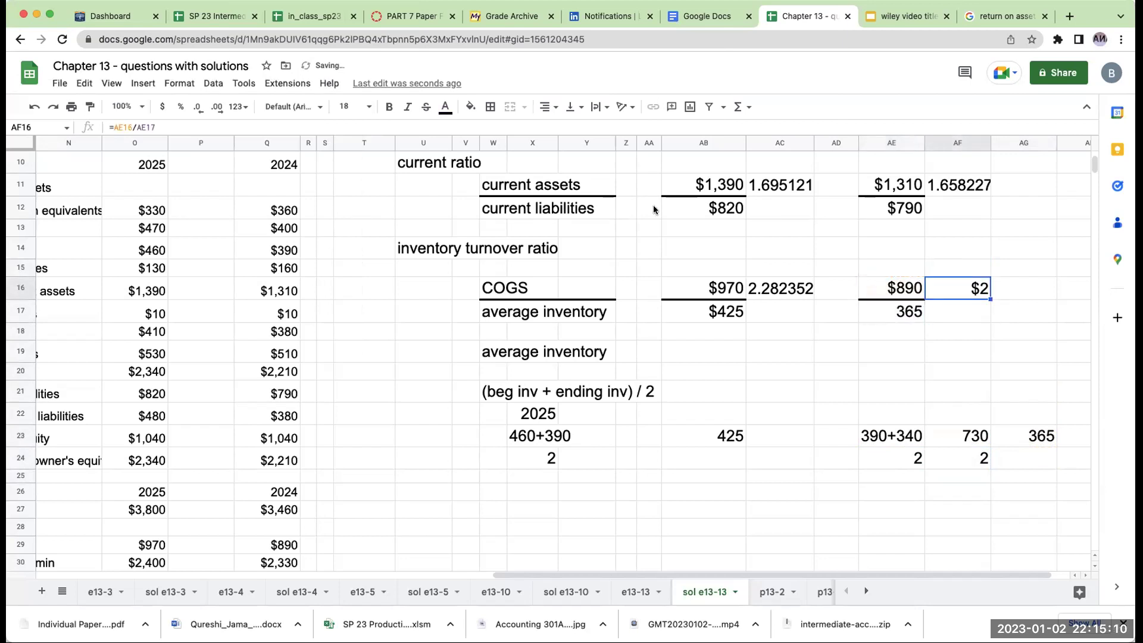
pyautogui.click(240, 106)
pyautogui.click(255, 172)
# Format the 2024 average inventory as $365 currency with no decimals
pyautogui.click(900, 313)
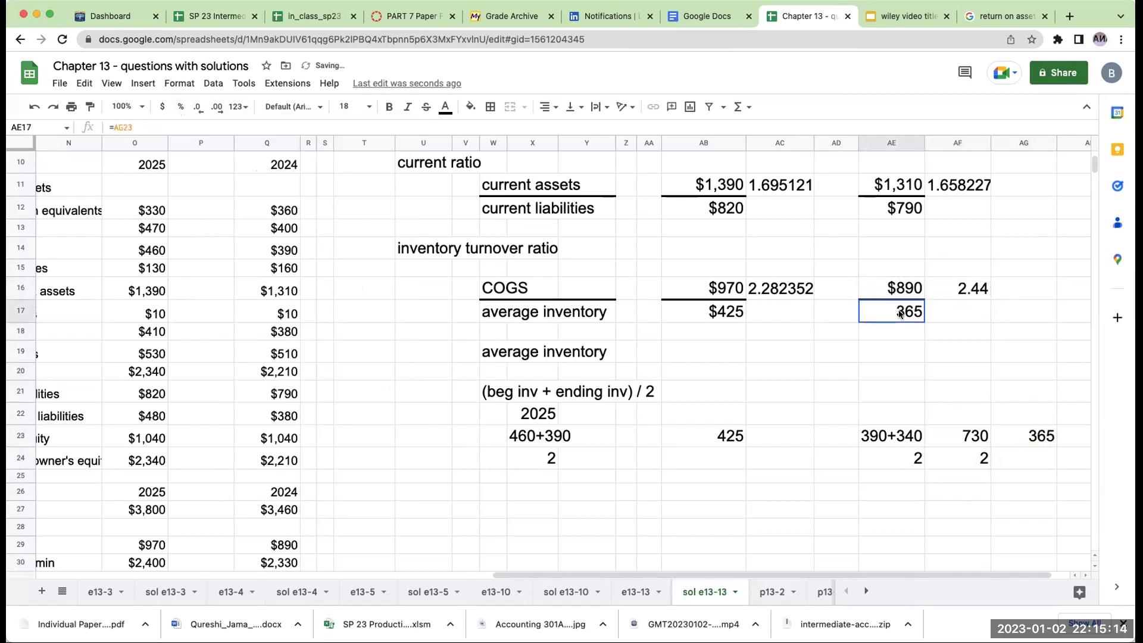
pyautogui.click(162, 106)
pyautogui.click(195, 106)
pyautogui.click(195, 107)
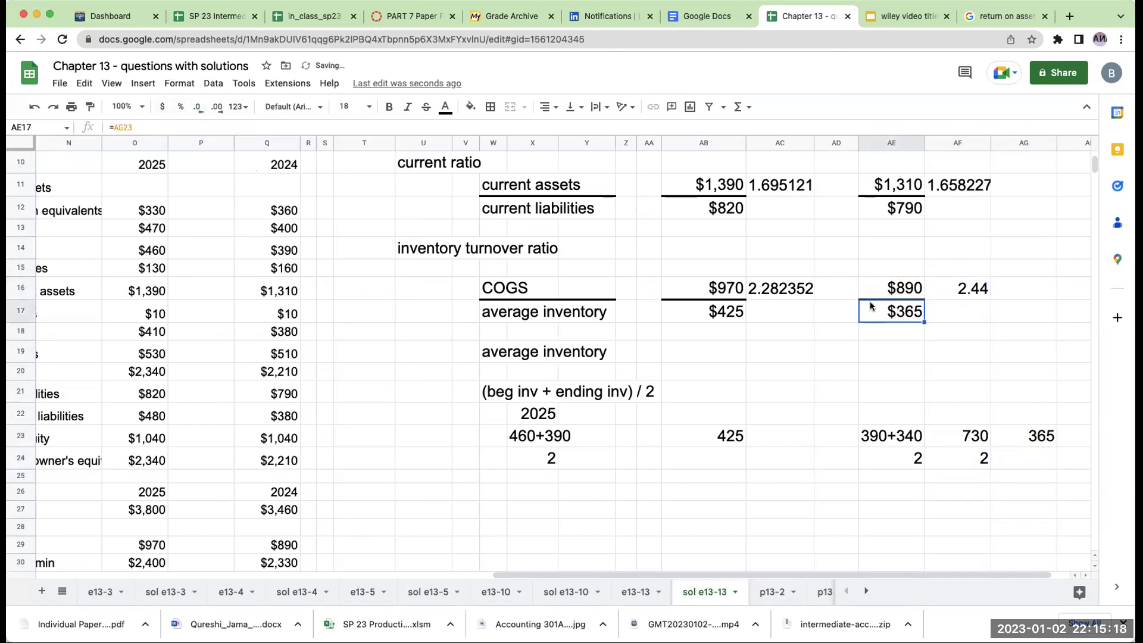
pyautogui.click(905, 364)
# Compare the 2024 and 2025 turnover formulas and scroll around the ratio area
pyautogui.click(954, 293)
pyautogui.press('Left')
pyautogui.press('Left')
pyautogui.press('Left')
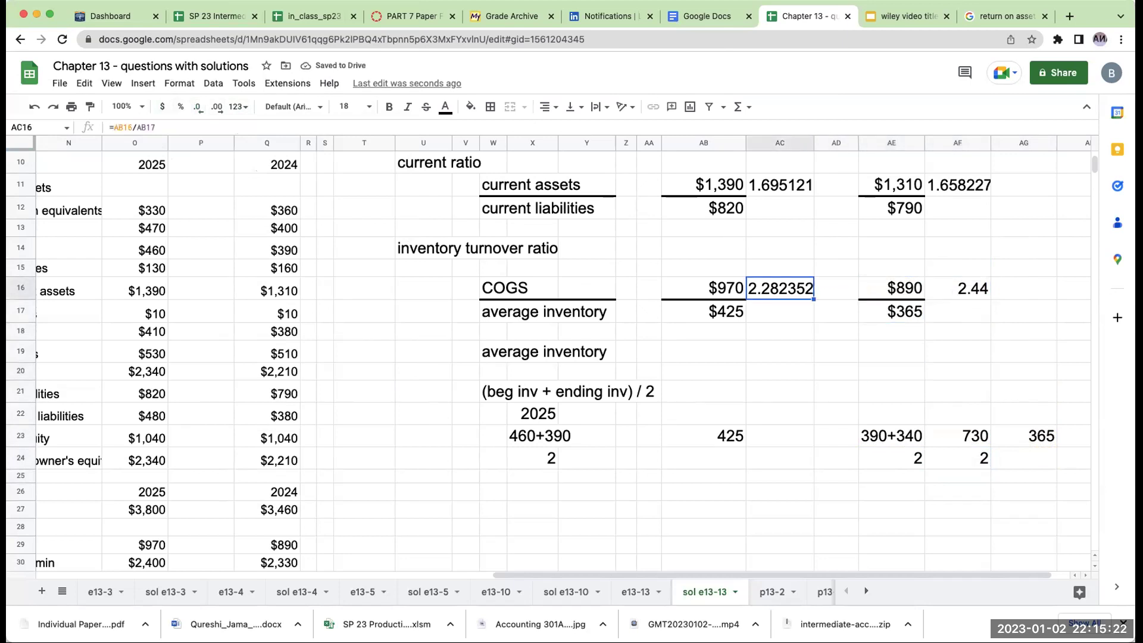
pyautogui.press('Left')
pyautogui.press('Left')
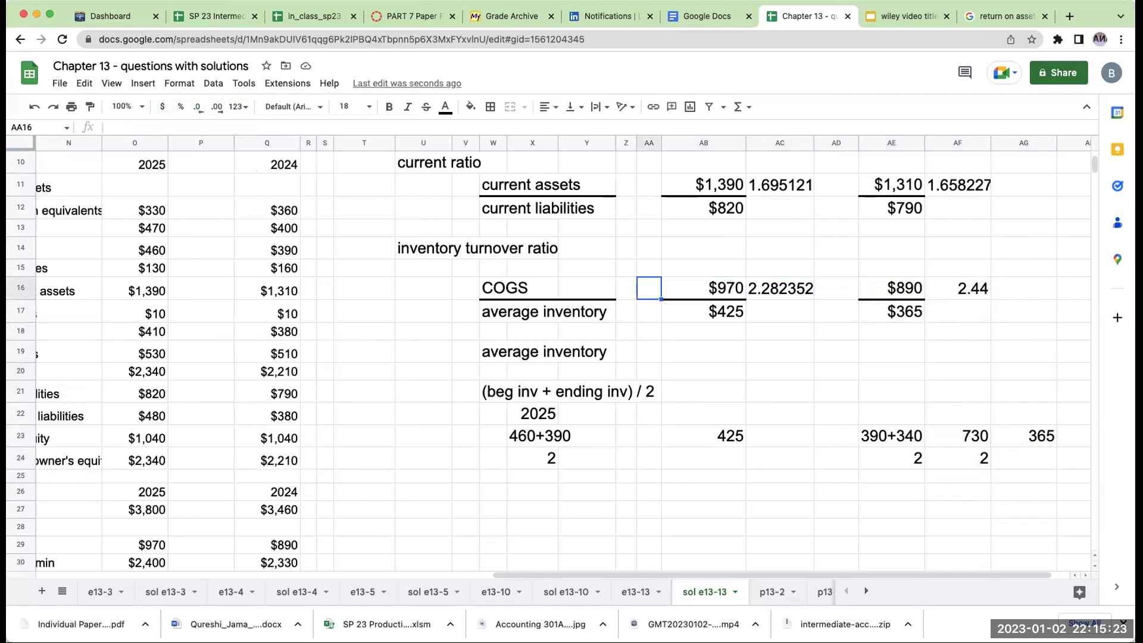
pyautogui.click(474, 508)
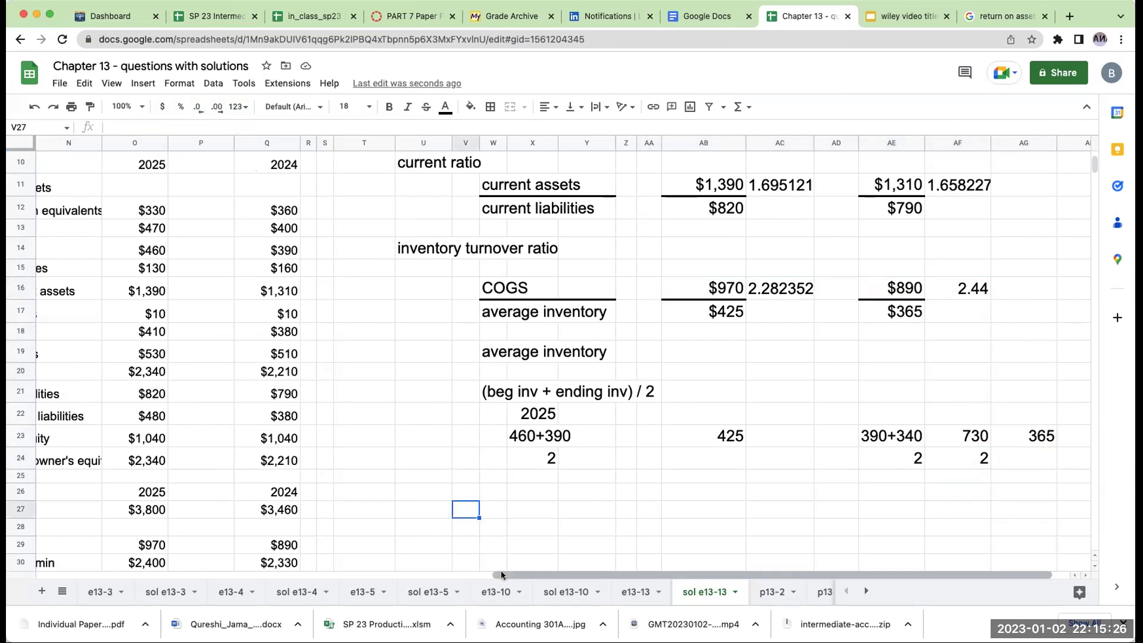
pyautogui.hscroll(-3, 501, 562)
pyautogui.scroll(-1, 701, 499)
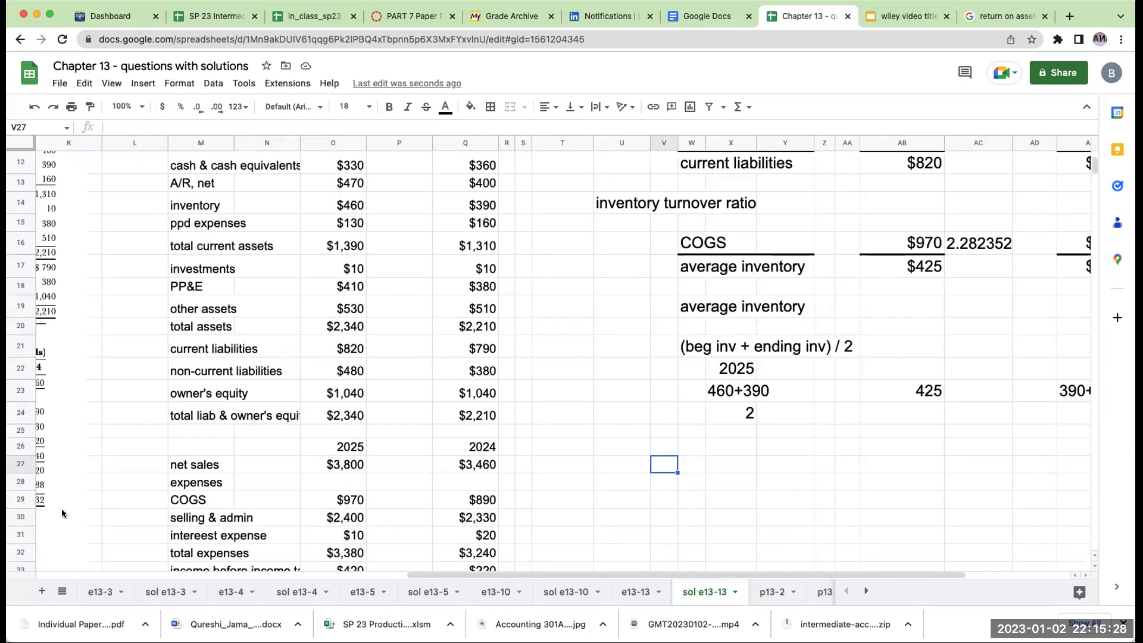
pyautogui.scroll(5, 319, 462)
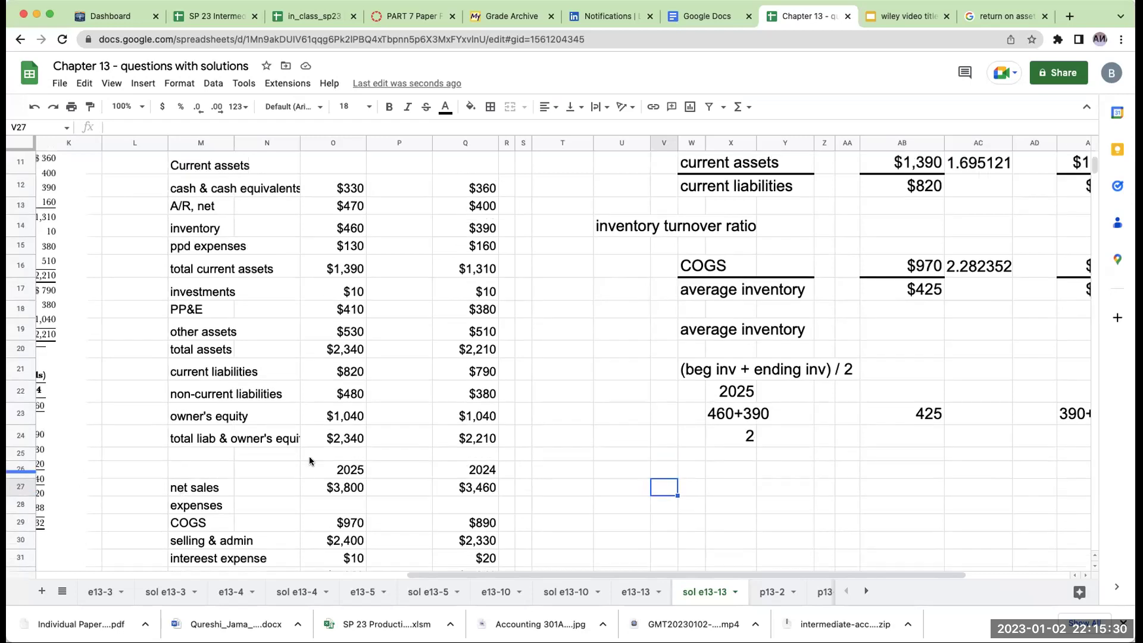
# Type the heading 'profit margin' in W27 below the turnover ratios
pyautogui.moveTo(427, 575); pyautogui.dragTo(252, 565)
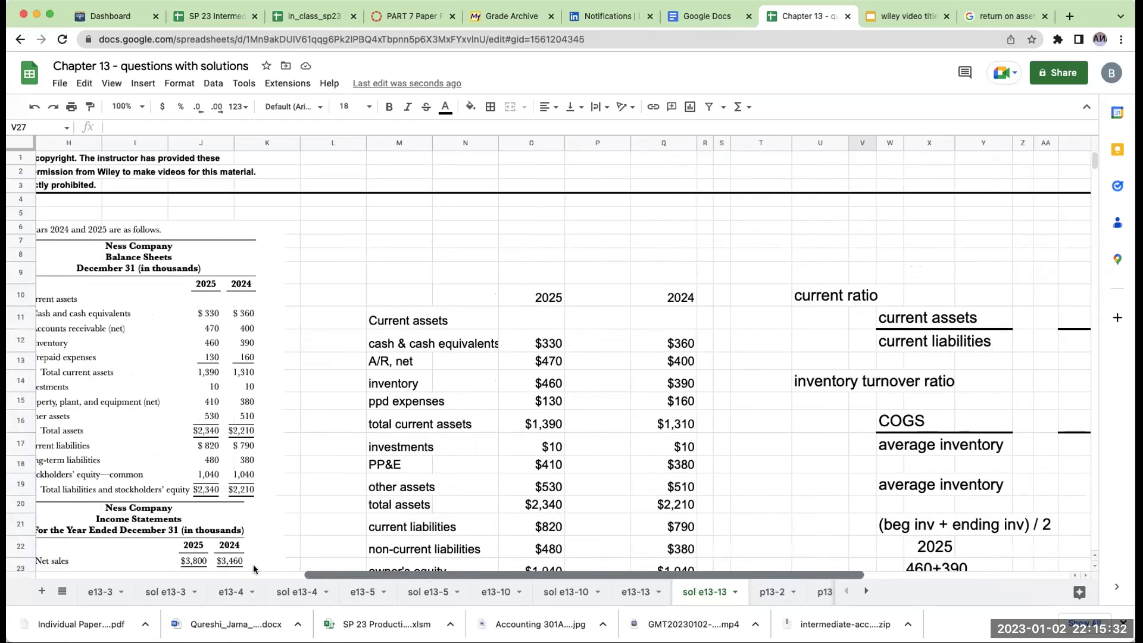
pyautogui.scroll(-8, 469, 492)
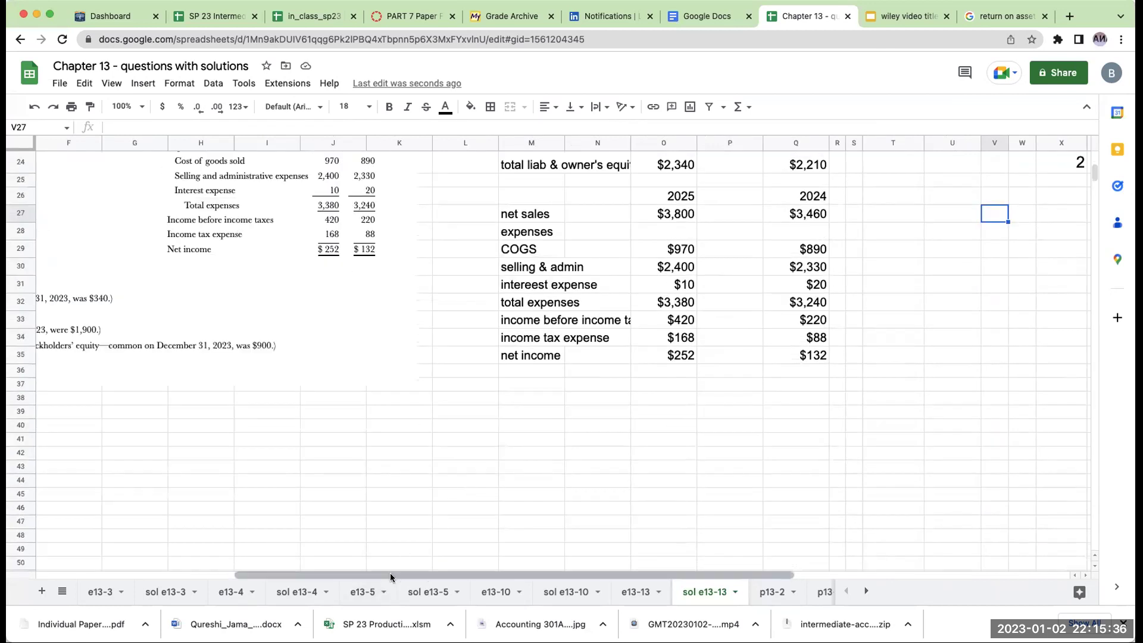
pyautogui.hscroll(-4, 391, 572)
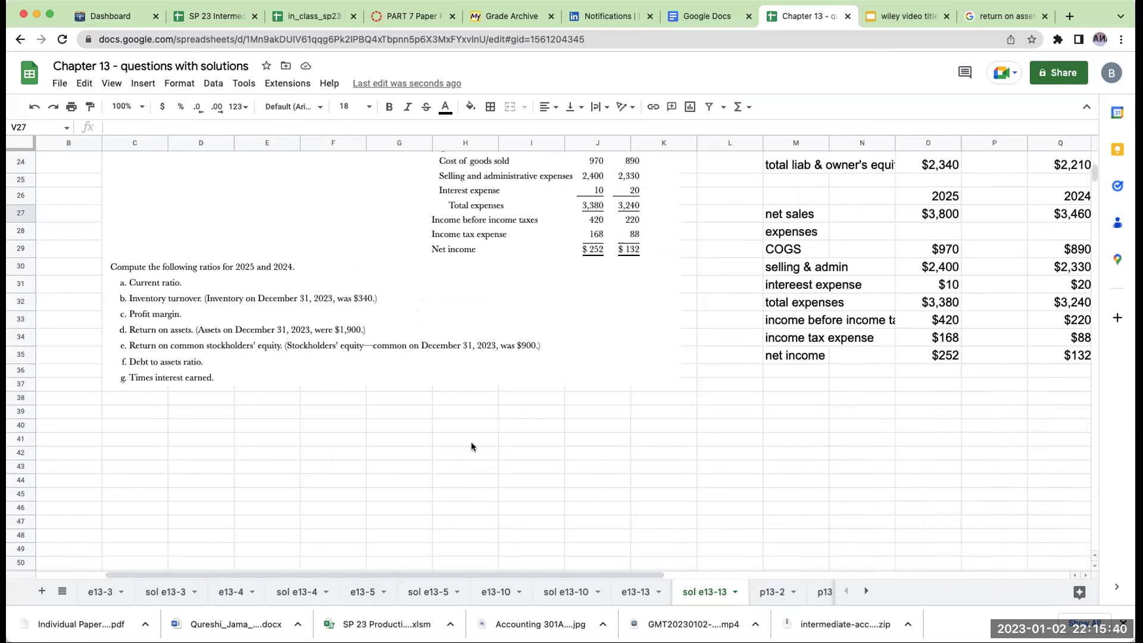
pyautogui.scroll(3, 472, 447)
pyautogui.hscroll(13, 407, 337)
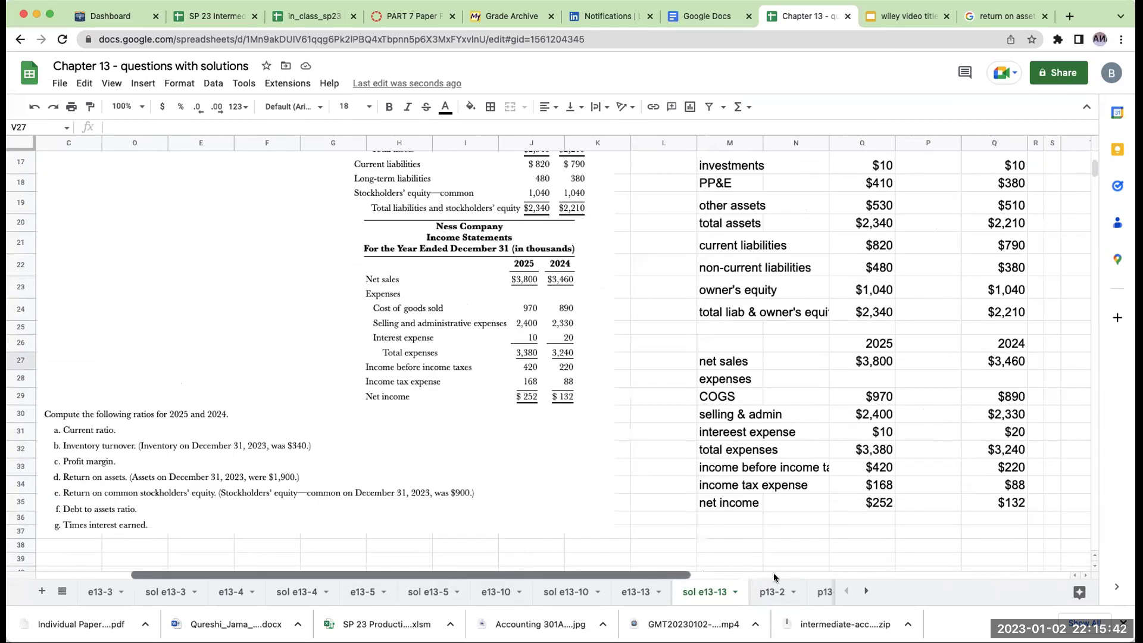
pyautogui.click(428, 369)
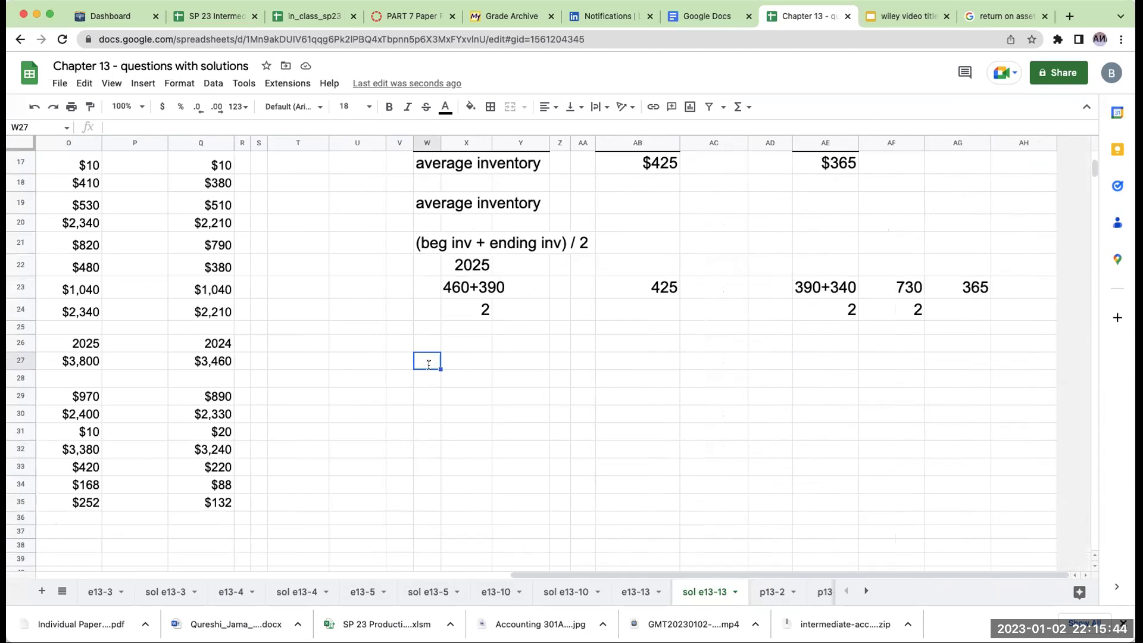
pyautogui.write('profit margin')
pyautogui.press('Return')
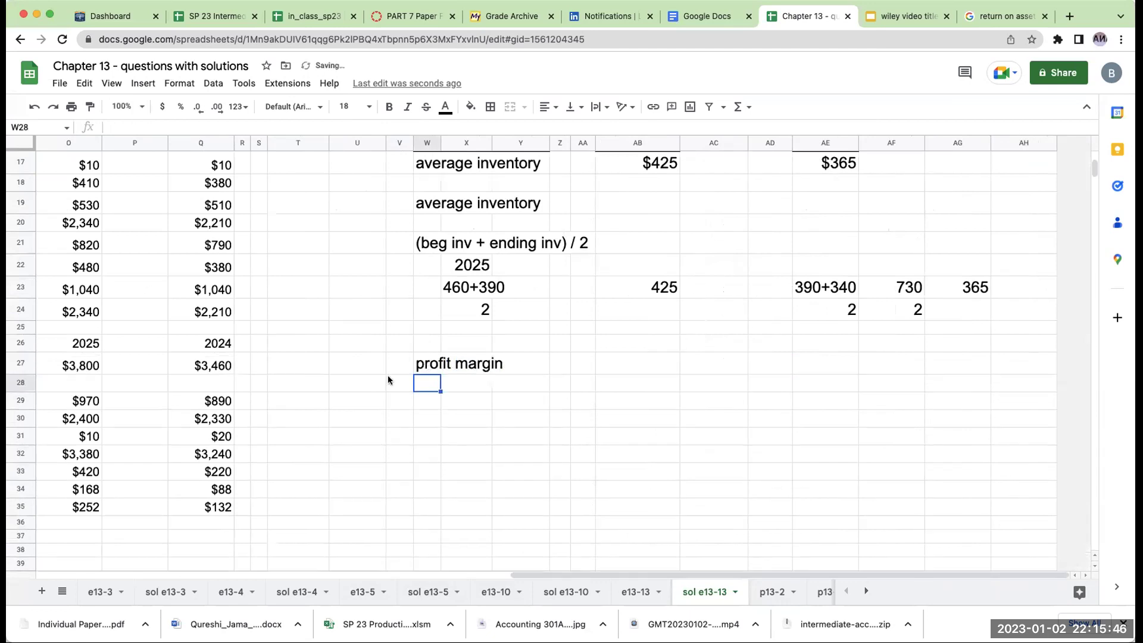
# Copy the net income and net sales labels K11:M12 from sol e13-10 into W29 of sol e13-13
pyautogui.click(557, 591)
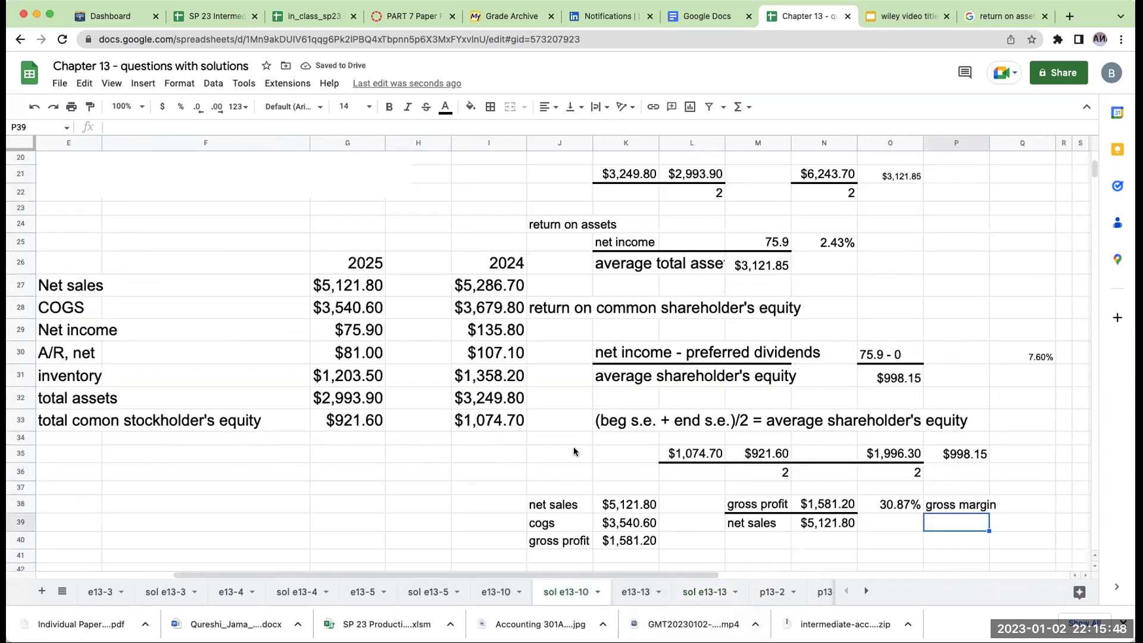
pyautogui.scroll(5, 563, 474)
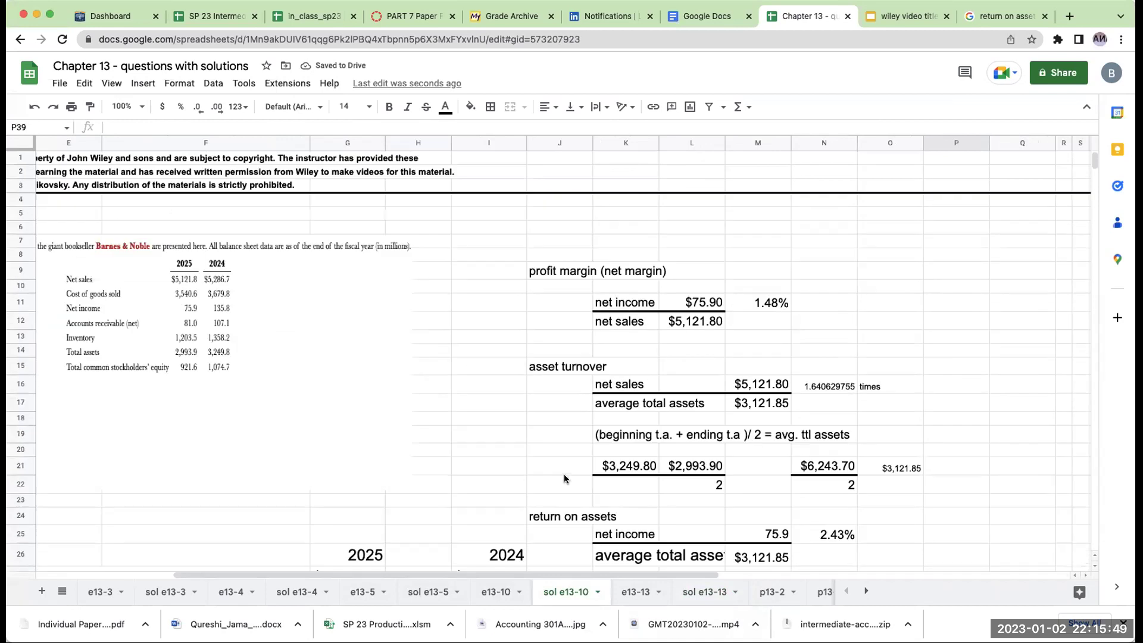
pyautogui.click(619, 307)
pyautogui.moveTo(620, 307); pyautogui.dragTo(651, 321)
pyautogui.hotkey('ctrl', 'c')
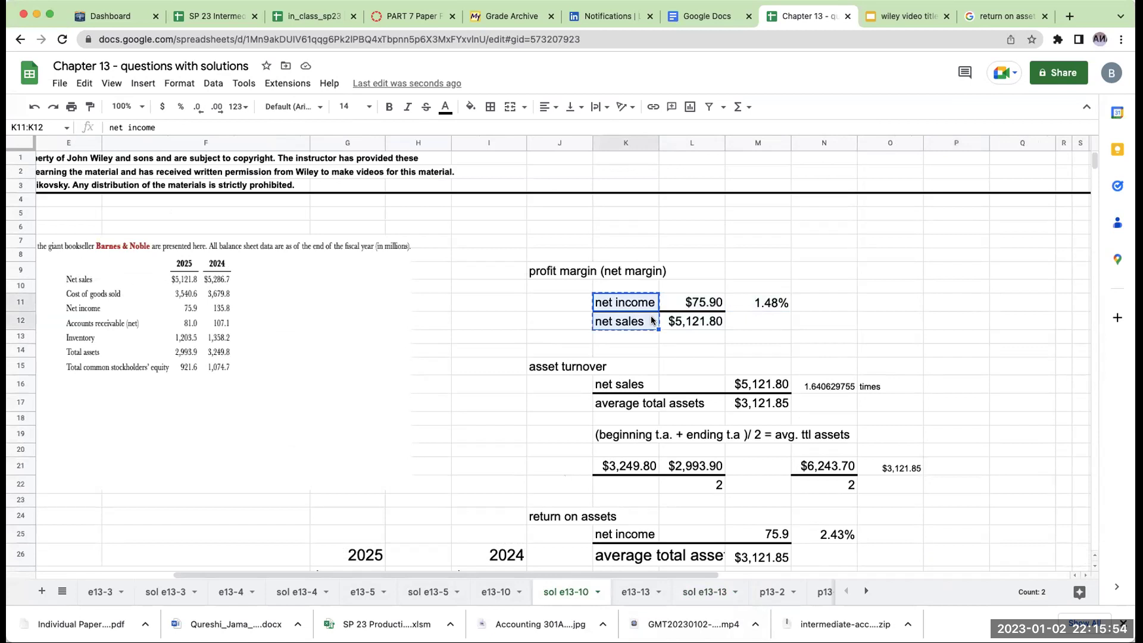
pyautogui.click(705, 592)
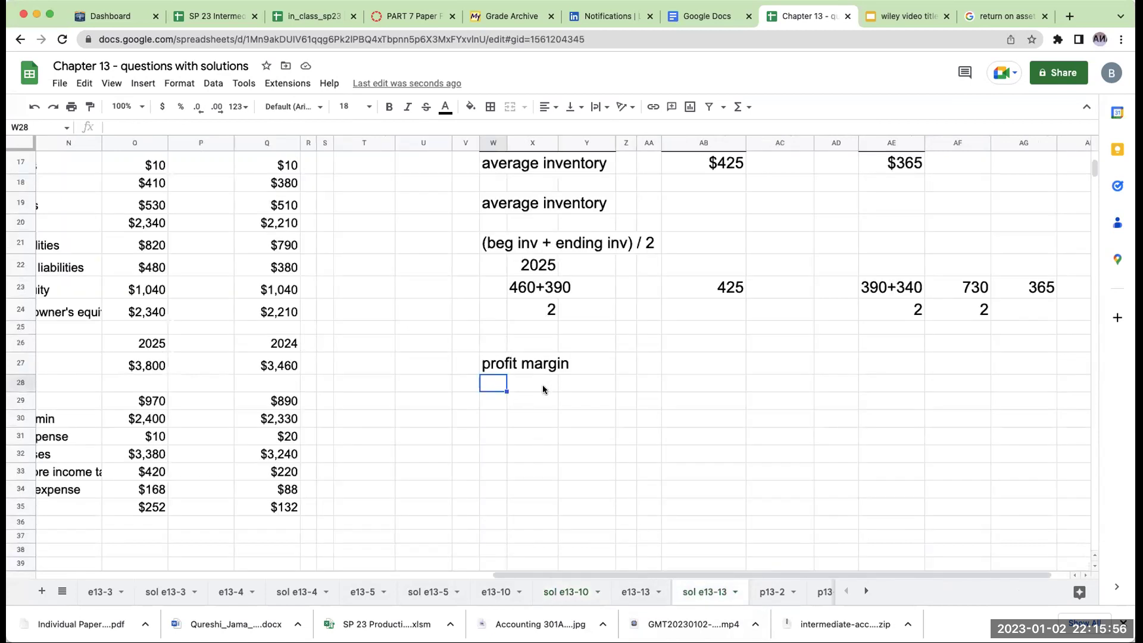
pyautogui.click(535, 396)
# Paste the net income and net sales labels and extend the line under net income
pyautogui.click(496, 403)
pyautogui.hotkey('ctrl', 'v')
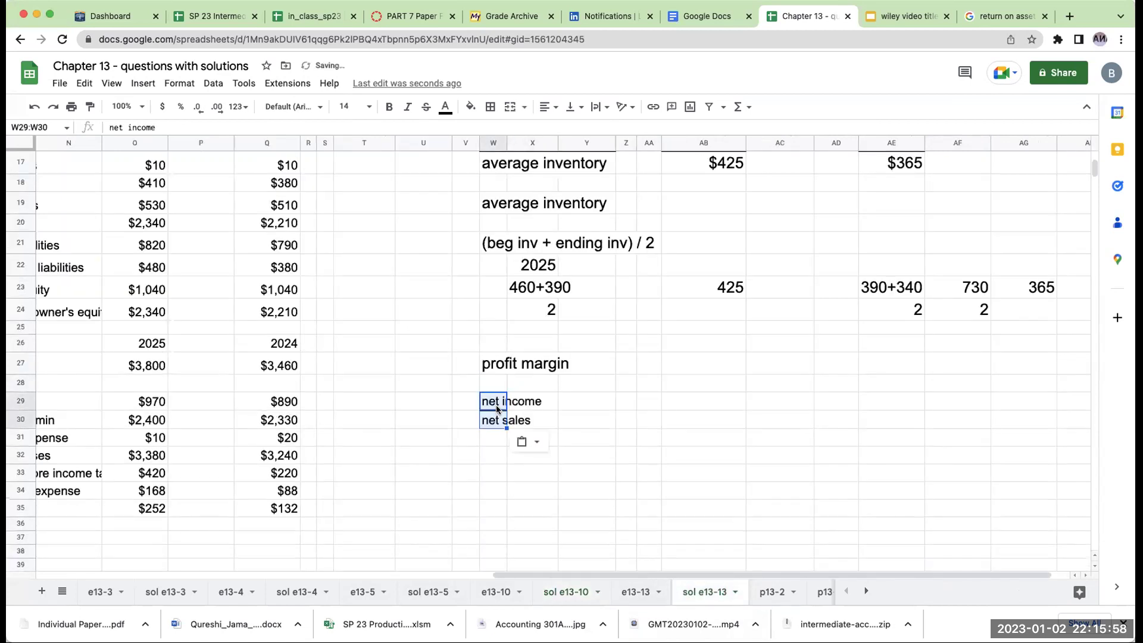
pyautogui.click(572, 401)
pyautogui.click(525, 420)
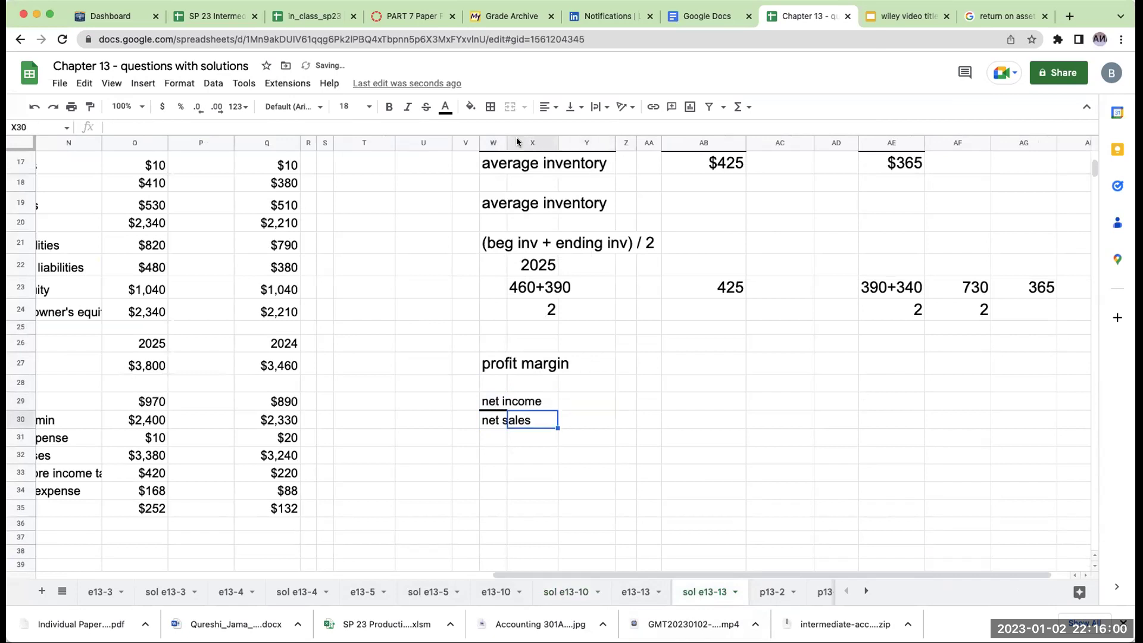
pyautogui.click(490, 107)
pyautogui.click(513, 158)
pyautogui.click(794, 388)
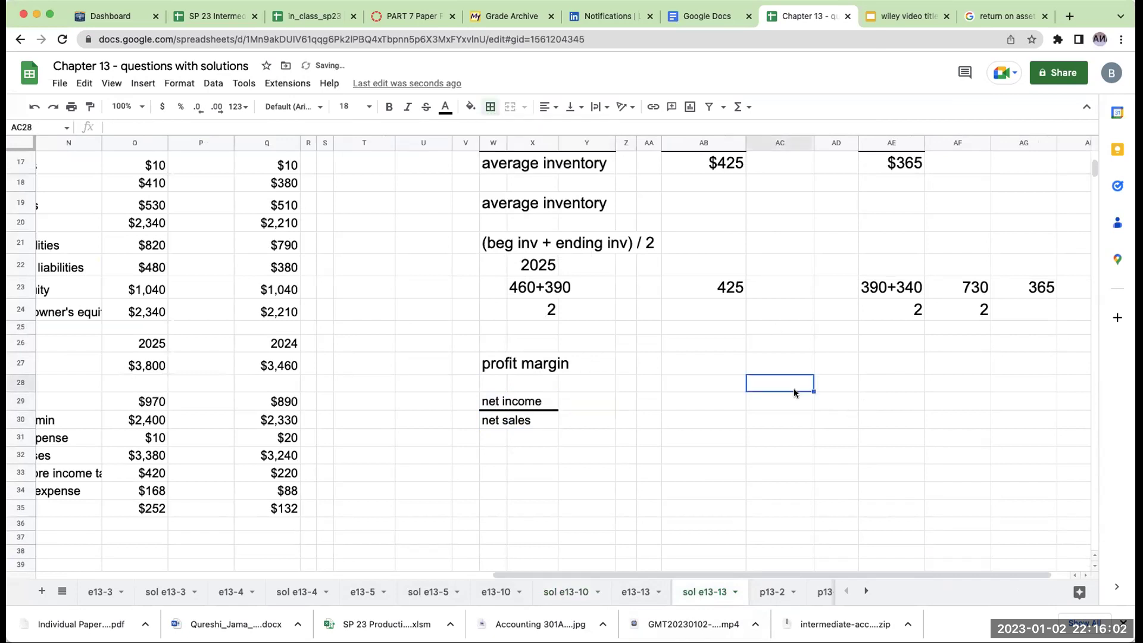
# Reference the 2025 net income of $252 from the statement
pyautogui.press('Left')
pyautogui.press('Down')
pyautogui.press('Up')
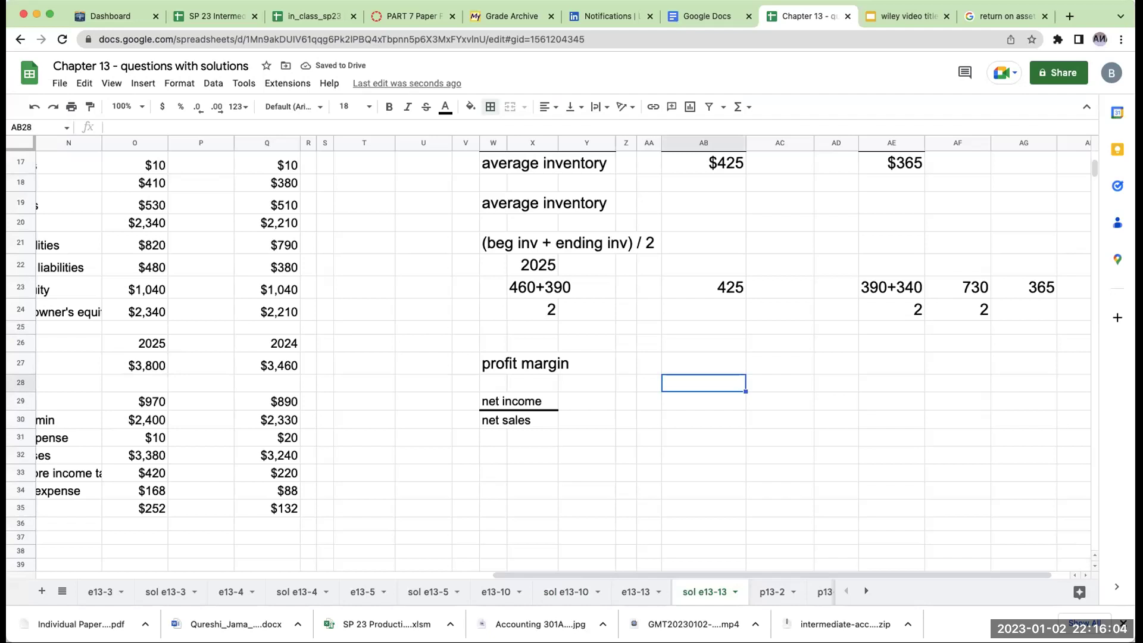
pyautogui.press('Up')
pyautogui.press('Up')
pyautogui.press('Down')
pyautogui.press('Down')
pyautogui.press('Down')
pyautogui.press('Down')
pyautogui.press('Up')
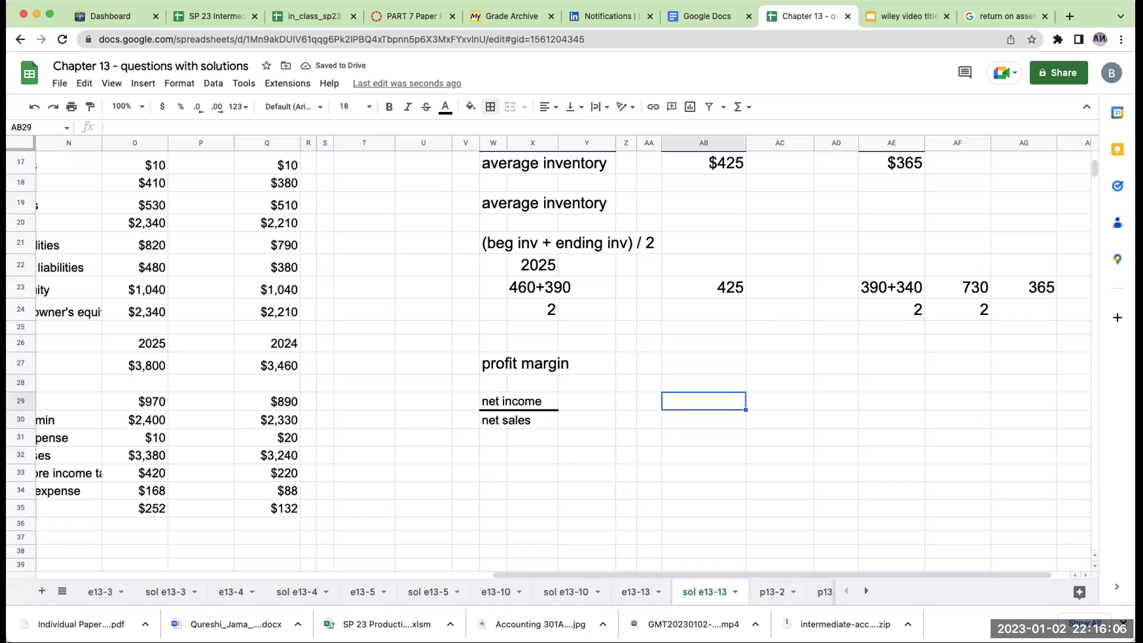
pyautogui.write('+')
pyautogui.press('Left')
pyautogui.press('Left')
pyautogui.press('Left')
pyautogui.press('Left')
pyautogui.press('Left')
pyautogui.press('Left')
pyautogui.press('Left')
pyautogui.press('Left')
pyautogui.press('Left')
pyautogui.press('Left')
pyautogui.press('Left')
pyautogui.press('Left')
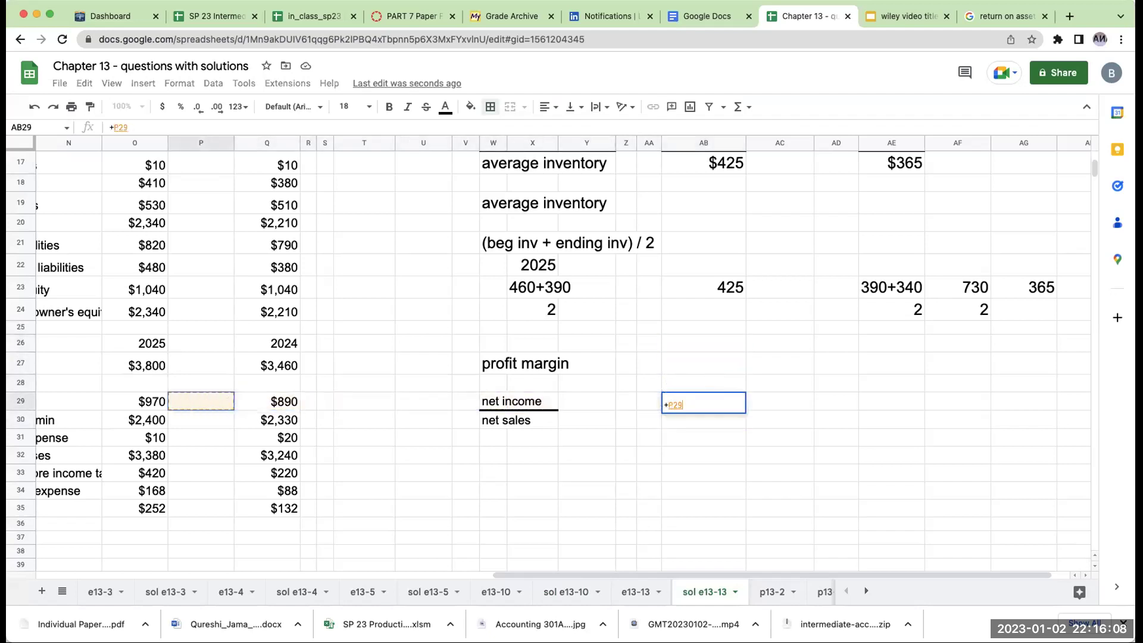
pyautogui.press('Left')
pyautogui.press('Down')
pyautogui.press('Left')
pyautogui.press('Left')
pyautogui.press('Down')
pyautogui.press('Right')
pyautogui.press('Down')
pyautogui.press('Down')
pyautogui.press('Right')
pyautogui.press('Right')
pyautogui.press('Down')
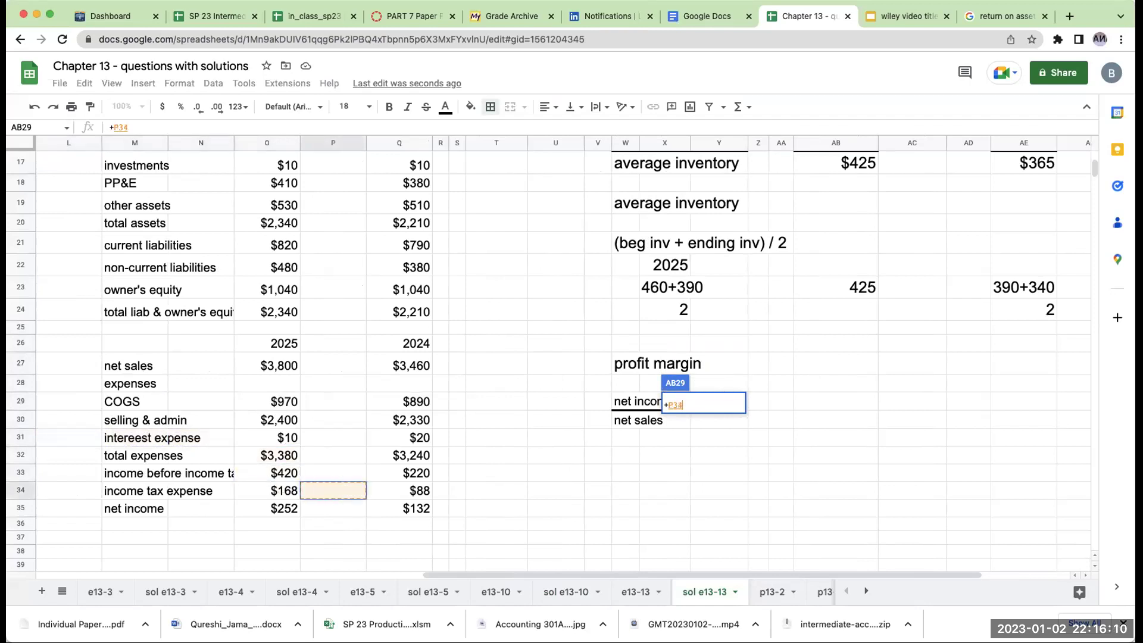
pyautogui.press('Down')
pyautogui.press('Left')
pyautogui.press('Return')
# Reference the 2025 net sales of $3,800 beneath it
pyautogui.write('++')
pyautogui.press('Left')
pyautogui.press('Left')
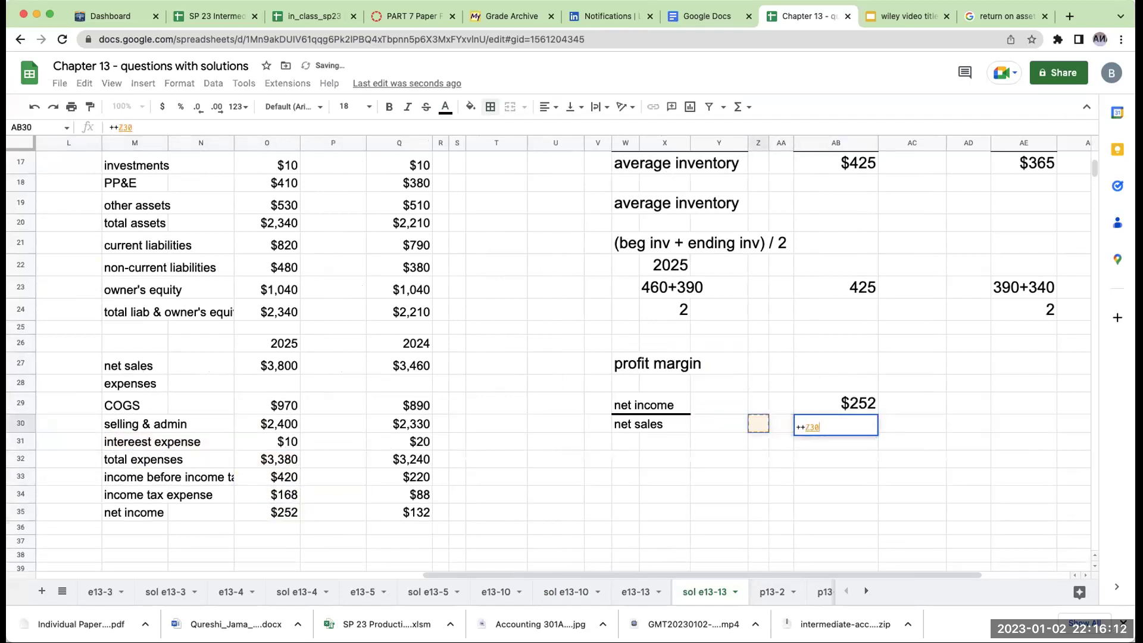
pyautogui.press('Left')
pyautogui.press('Left')
pyautogui.press('Left')
pyautogui.press('Left')
pyautogui.press('Left')
pyautogui.press('Left')
pyautogui.press('Left')
pyautogui.press('Left')
pyautogui.press('Left')
pyautogui.press('Left')
pyautogui.press('Left')
pyautogui.press('Up')
pyautogui.press('Up')
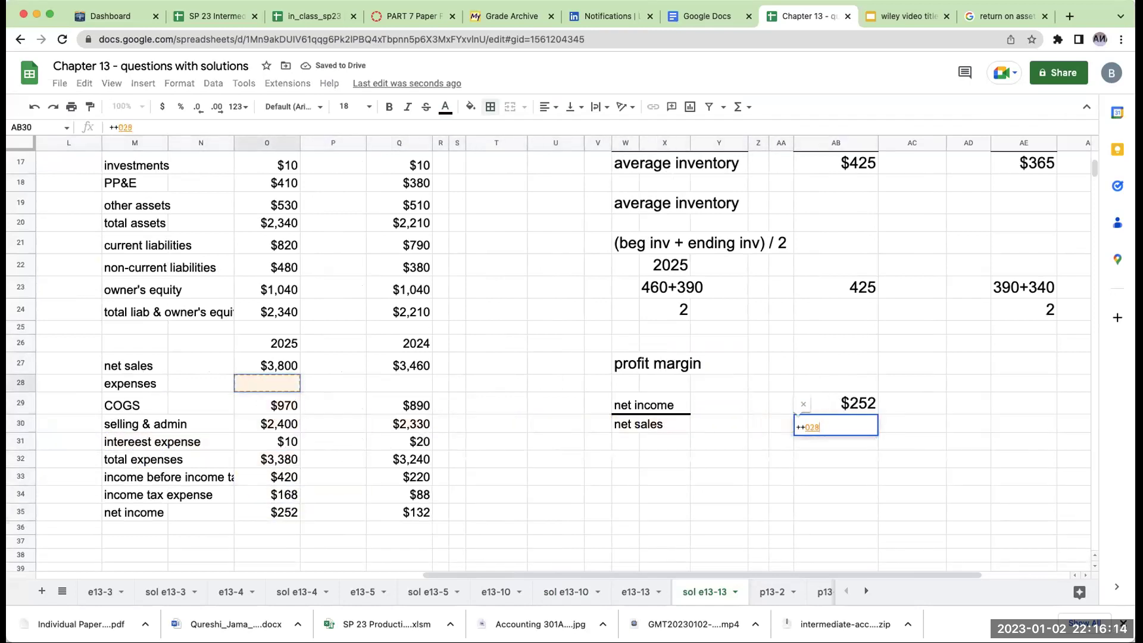
pyautogui.press('Up')
pyautogui.press('Return')
# Reference the 2024 net income of $132 and net sales of $3,460
pyautogui.press('Up')
pyautogui.press('Right')
pyautogui.press('Right')
pyautogui.press('Up')
pyautogui.press('Up')
pyautogui.press('Right')
pyautogui.press('Down')
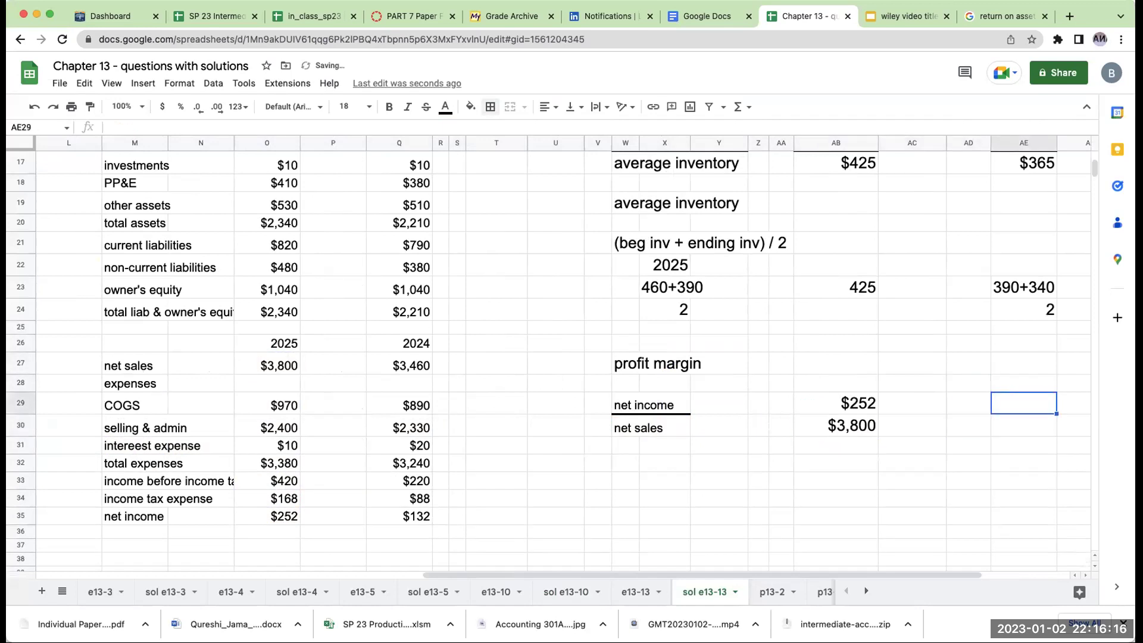
pyautogui.write('+')
pyautogui.press('Left')
pyautogui.press('Left')
pyautogui.press('Left')
pyautogui.press('Left')
pyautogui.press('Left')
pyautogui.press('Left')
pyautogui.press('Left')
pyautogui.press('Left')
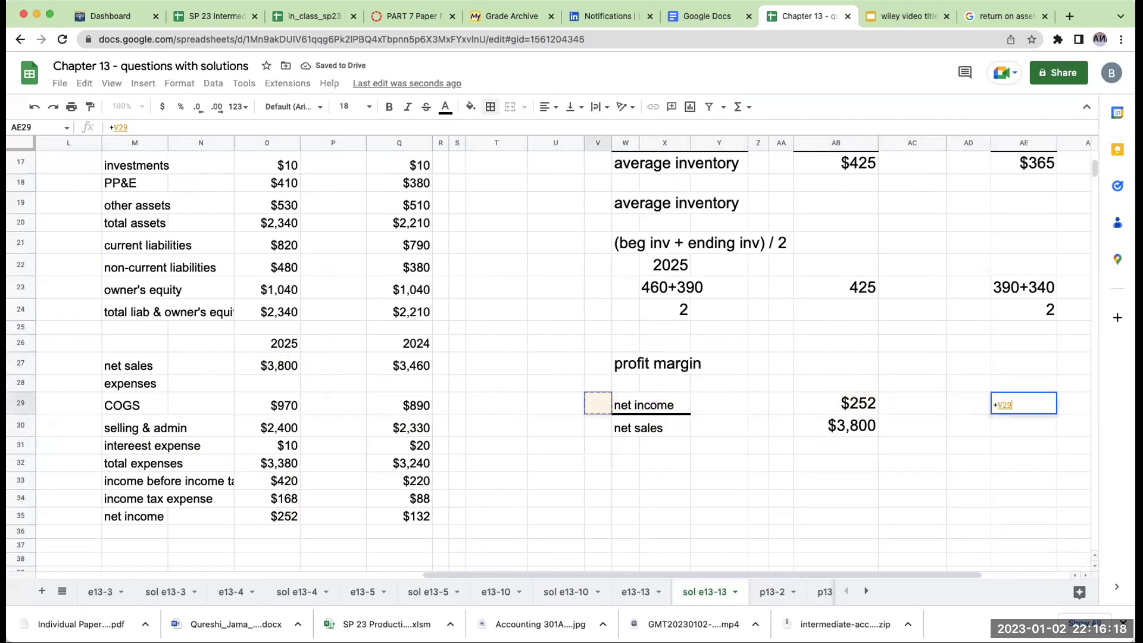
pyautogui.press('Down')
pyautogui.press('Down')
pyautogui.press('Down')
pyautogui.press('Left')
pyautogui.press('Left')
pyautogui.press('Left')
pyautogui.press('Left')
pyautogui.press('Left')
pyautogui.press('Down')
pyautogui.press('Down')
pyautogui.press('Down')
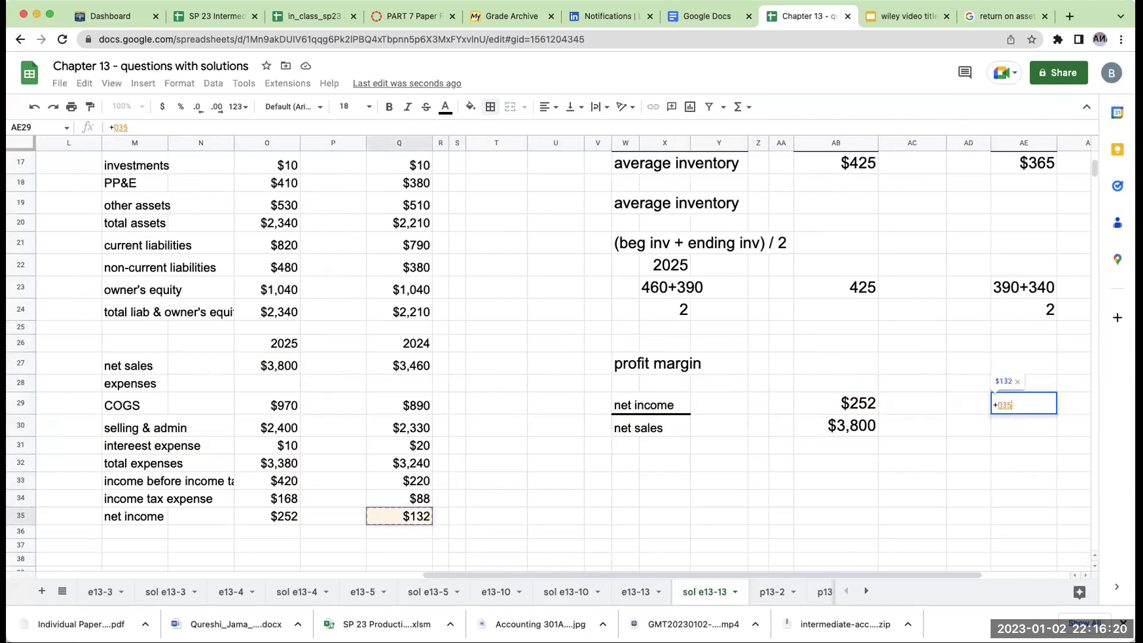
pyautogui.press('Return')
pyautogui.write('+')
pyautogui.click(409, 369)
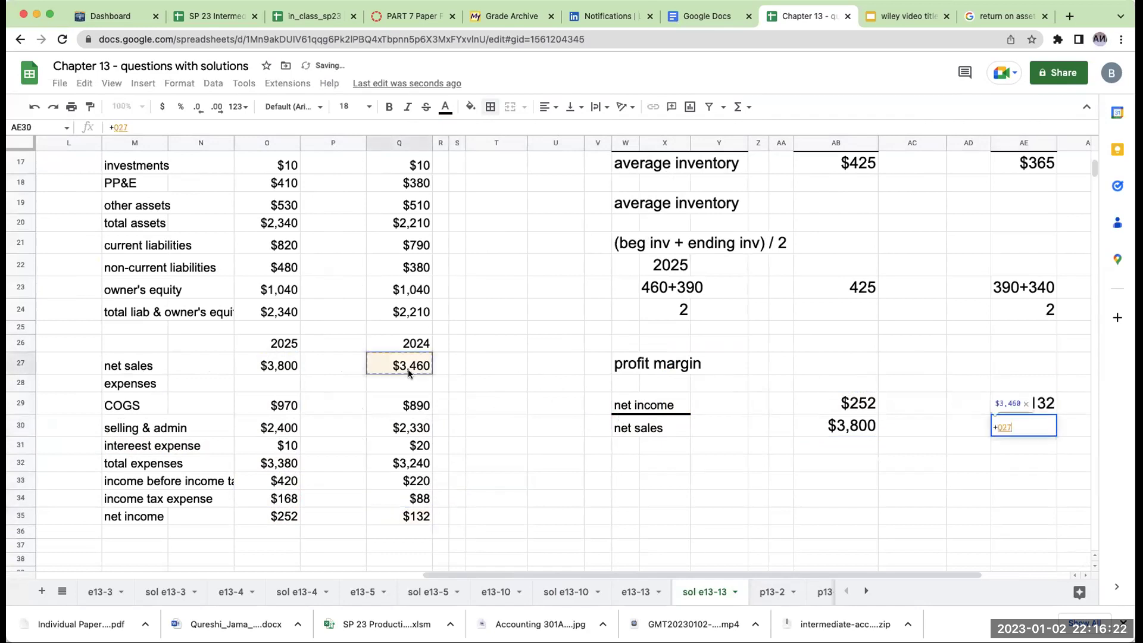
pyautogui.press('Return')
# Add top borders above the 2025 and 2024 net sales figures as fraction lines
pyautogui.click(867, 428)
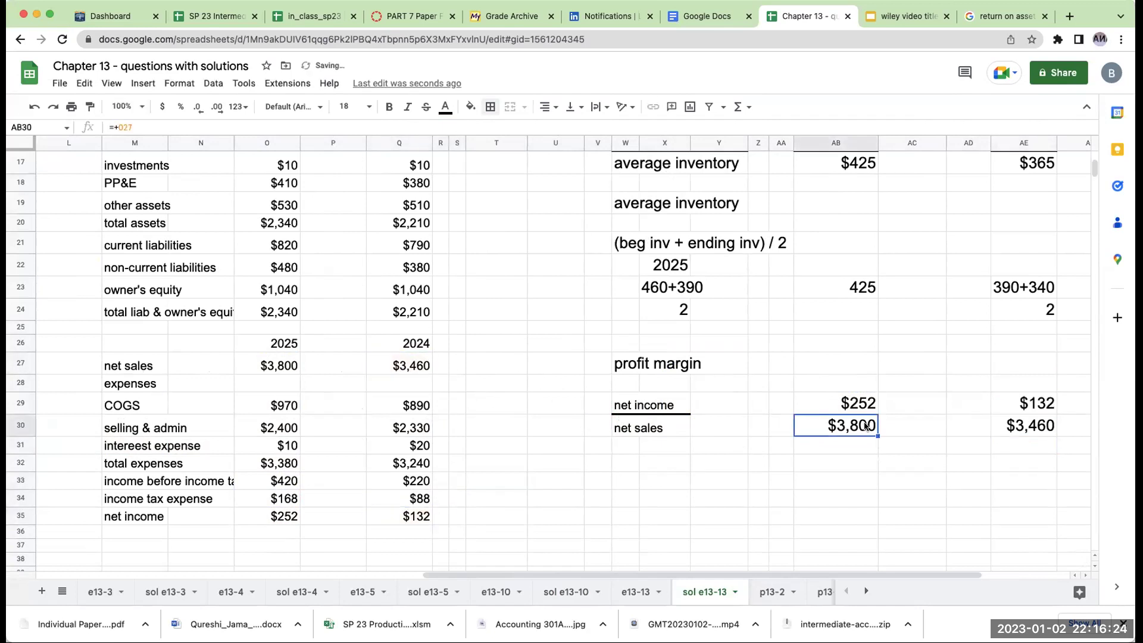
pyautogui.click(490, 107)
pyautogui.click(519, 153)
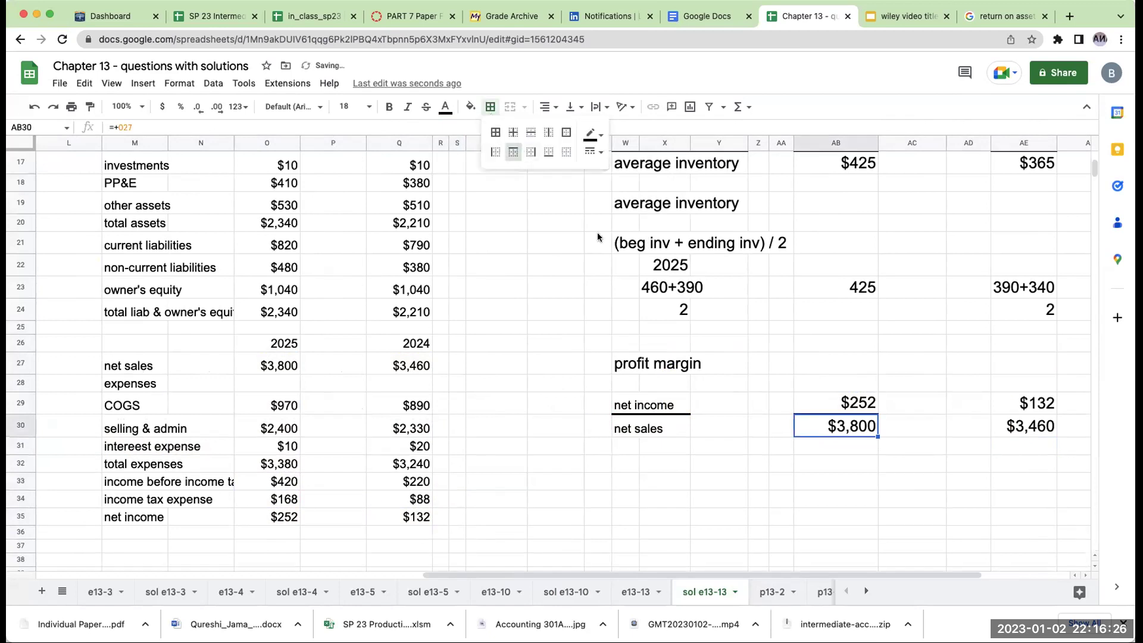
pyautogui.click(1048, 428)
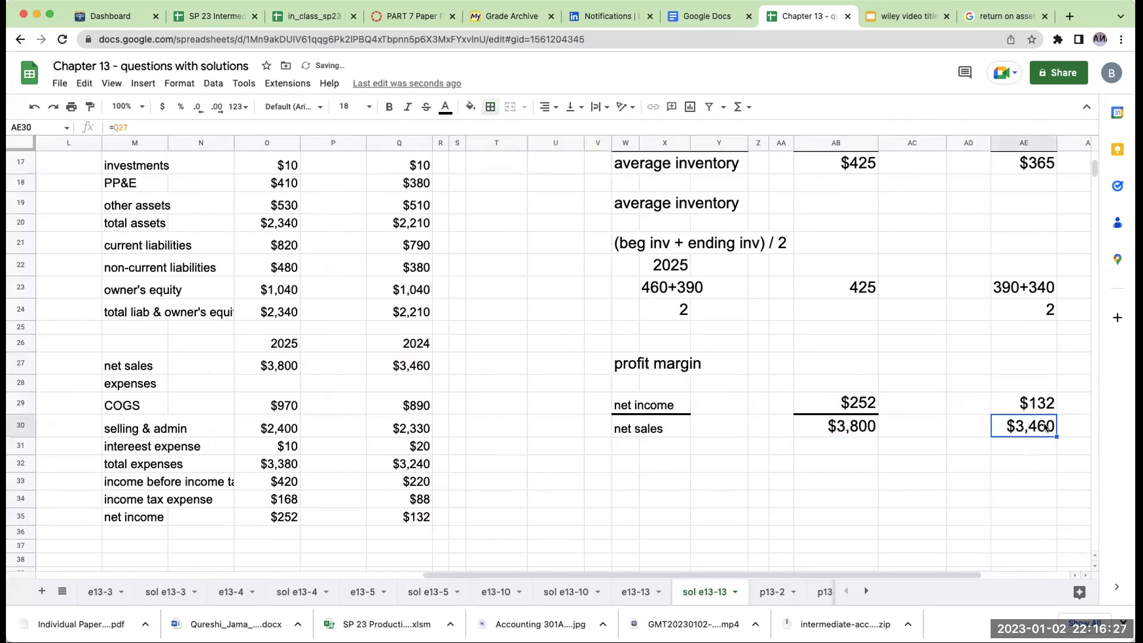
pyautogui.click(490, 107)
pyautogui.click(511, 153)
# Enter the profit margin formulas =AB29/AB30 for 2025 and =AE29/AE30 for 2024
pyautogui.click(922, 411)
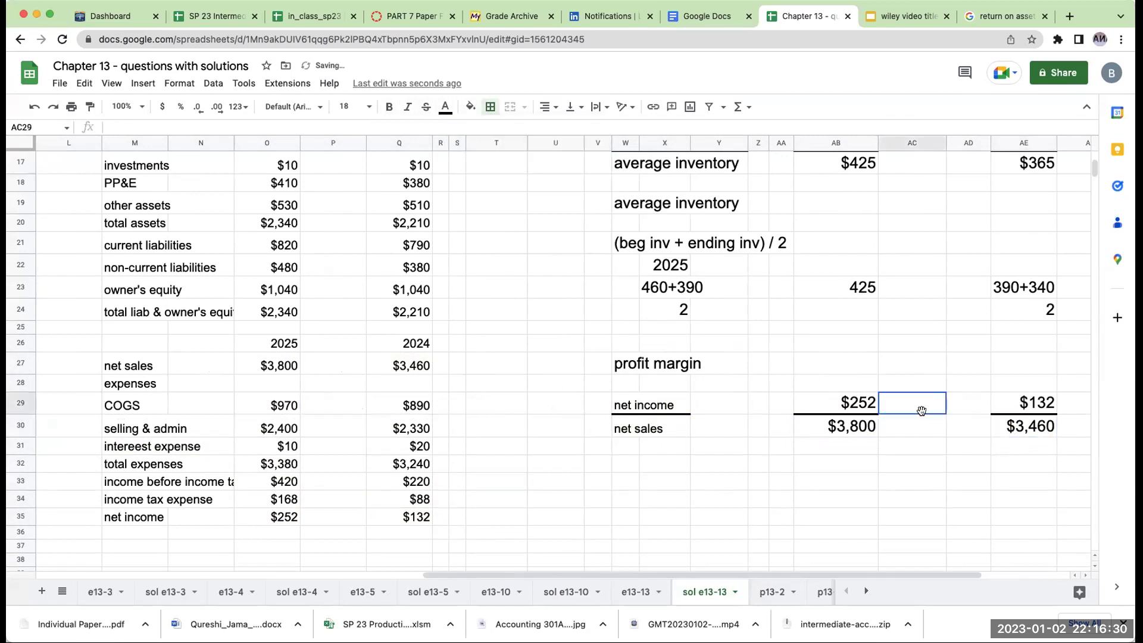
pyautogui.write('=AB29/AB30')
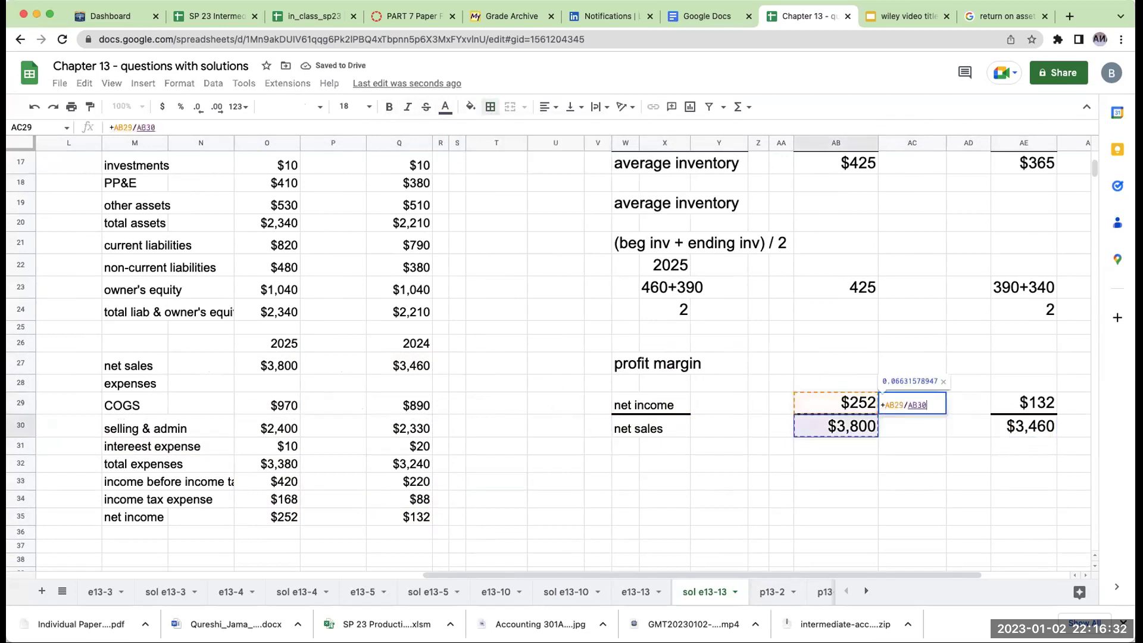
pyautogui.press('Return')
pyautogui.click(1075, 403)
pyautogui.write('=AE29/AE30')
pyautogui.press('Return')
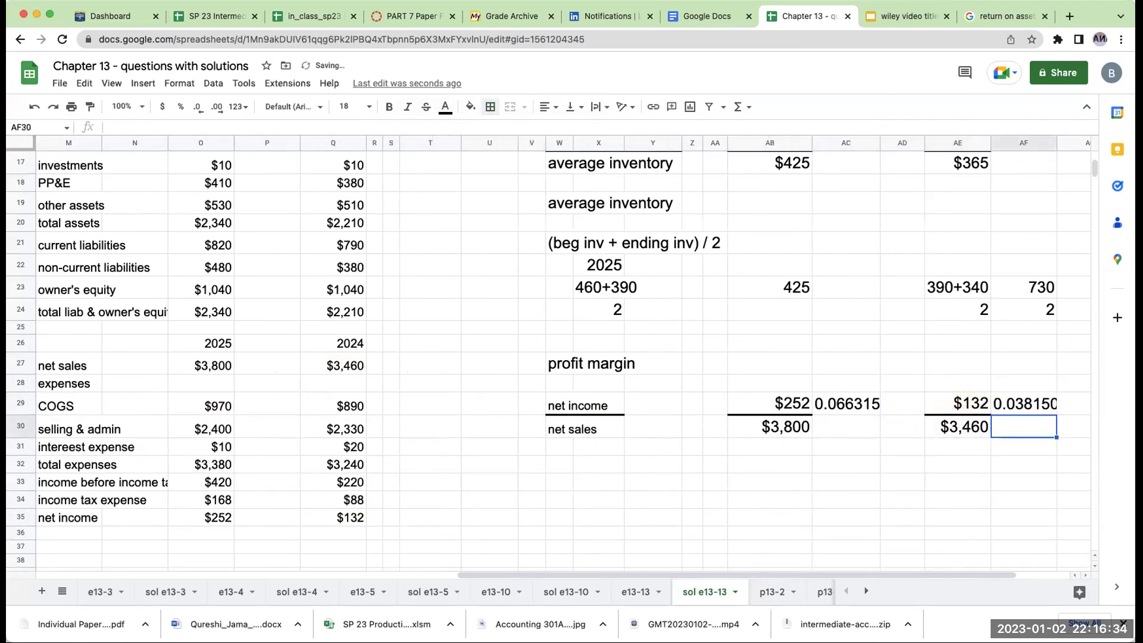
pyautogui.press('Up')
# Format both profit margin results as percentages, showing 6.63% and 3.82%
pyautogui.click(872, 409)
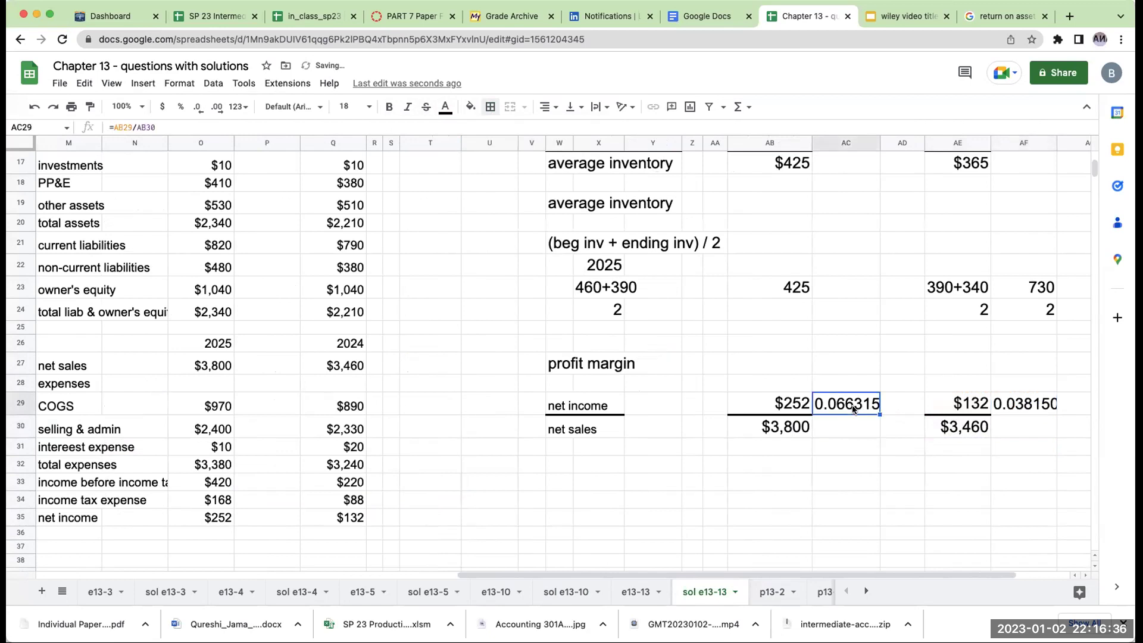
pyautogui.click(180, 107)
pyautogui.click(1000, 408)
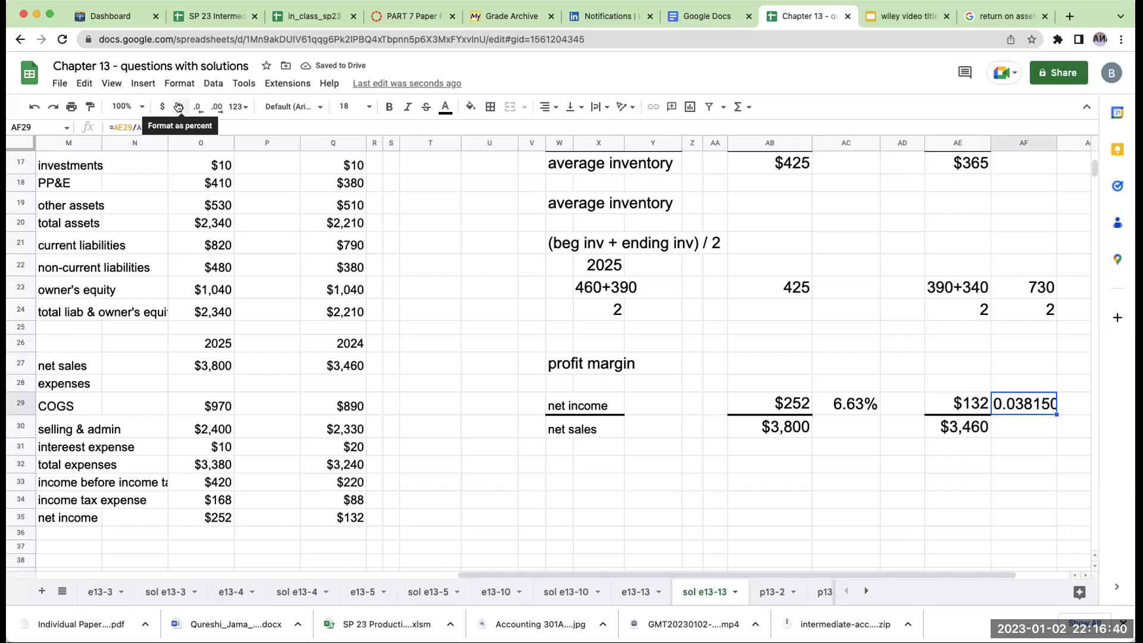
pyautogui.click(180, 107)
pyautogui.click(692, 464)
pyautogui.click(598, 448)
pyautogui.click(562, 473)
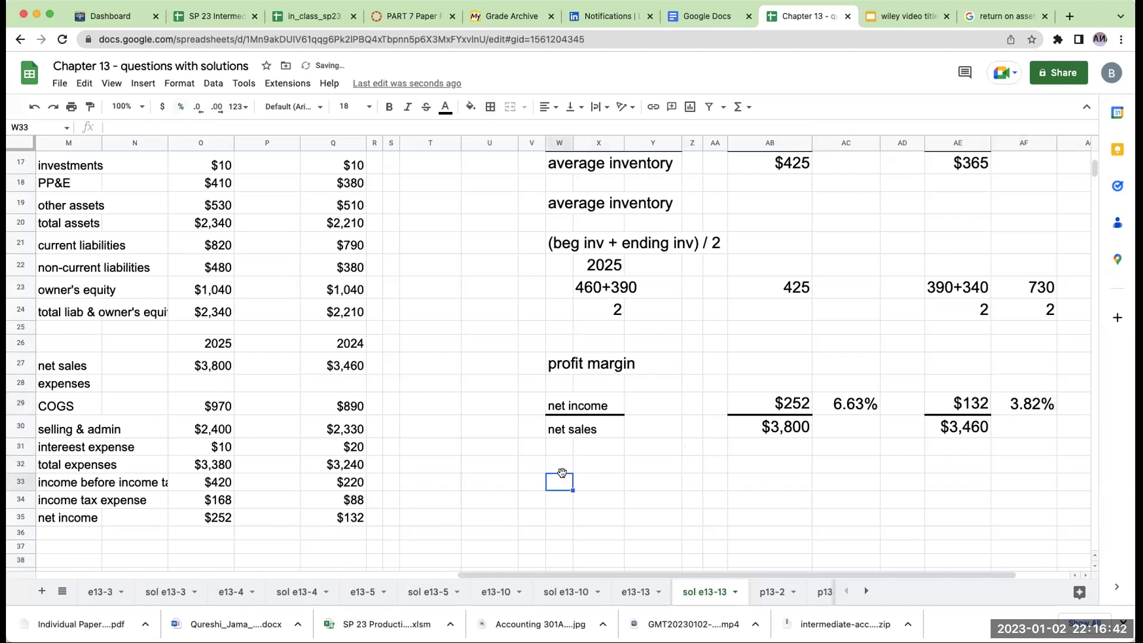
# Copy the average total assets formula note from sol e13-10 into sol e13-13
pyautogui.moveTo(484, 565); pyautogui.dragTo(152, 462)
pyautogui.scroll(-2, 152, 462)
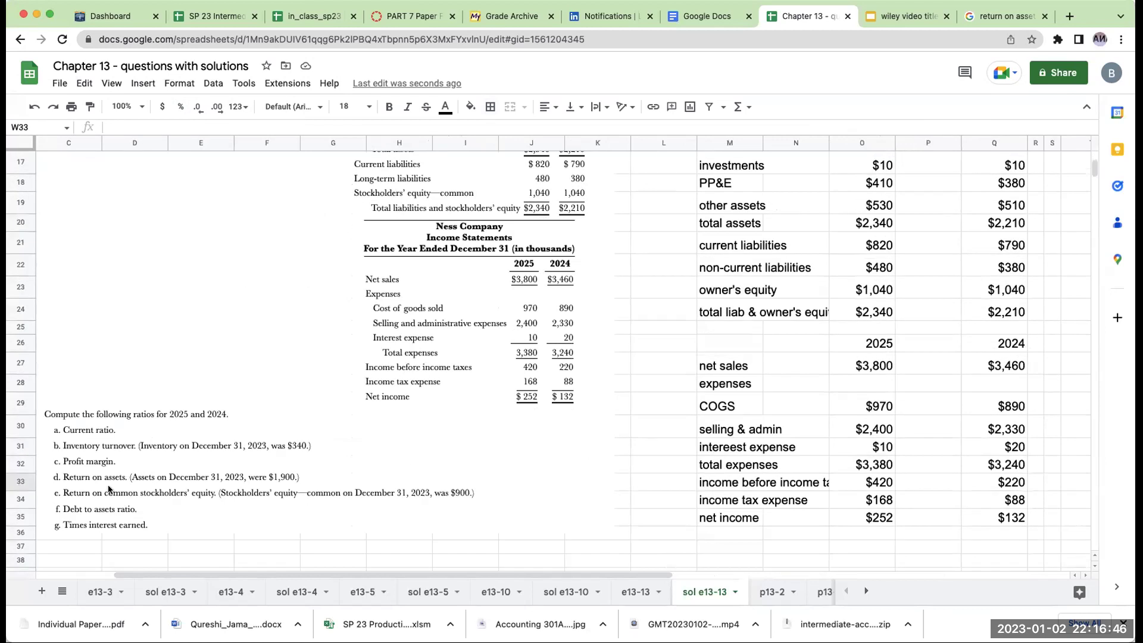
pyautogui.click(551, 592)
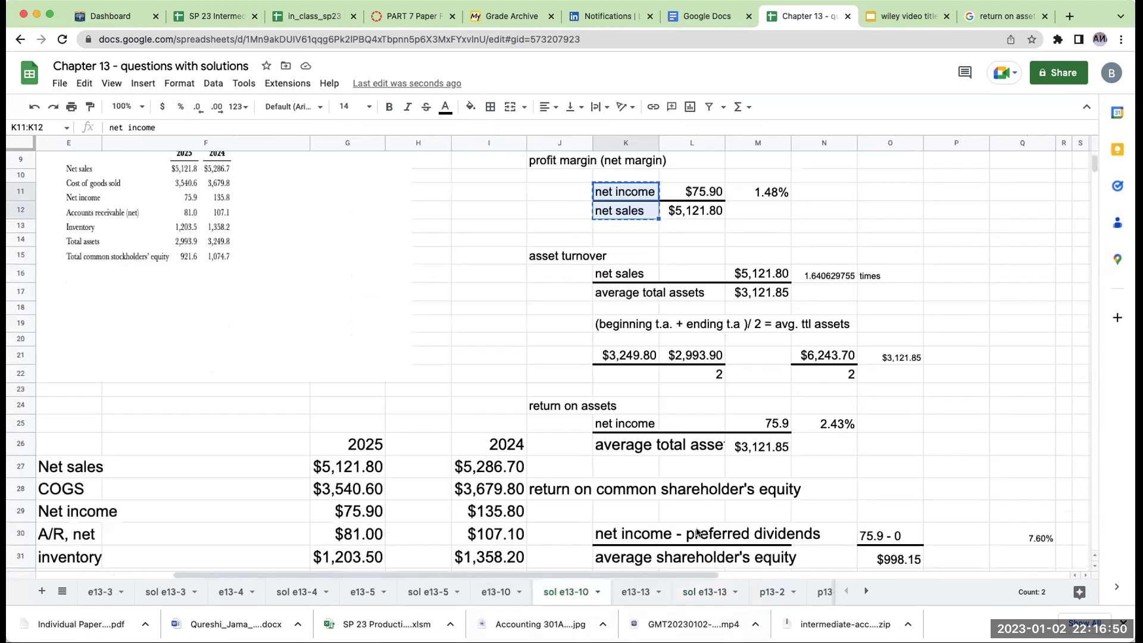
pyautogui.scroll(-1, 698, 532)
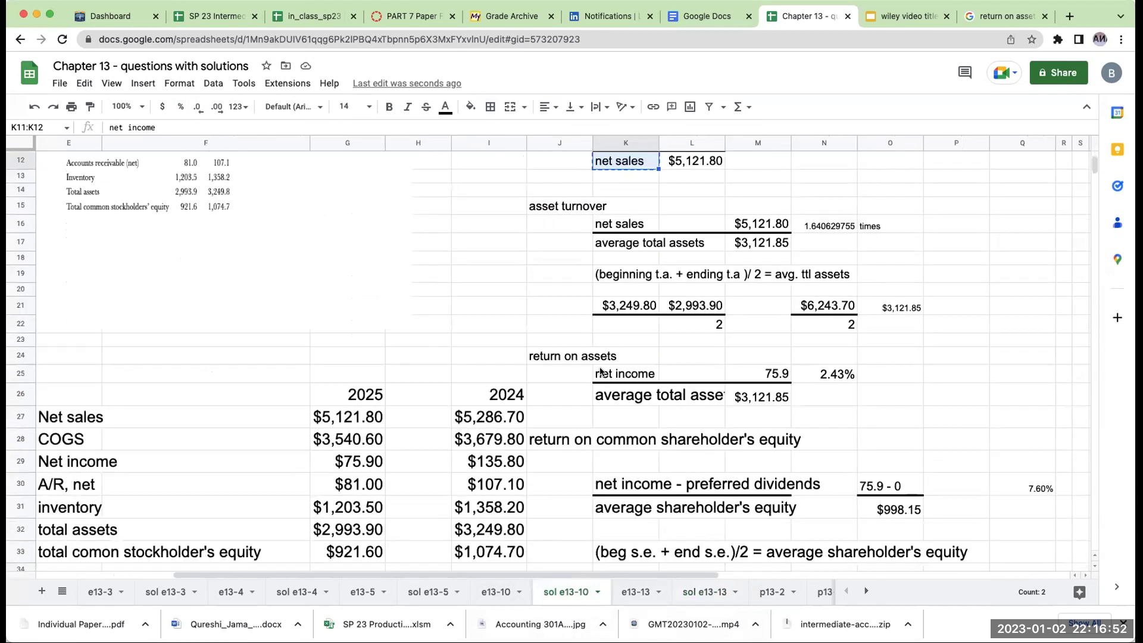
pyautogui.click(610, 277)
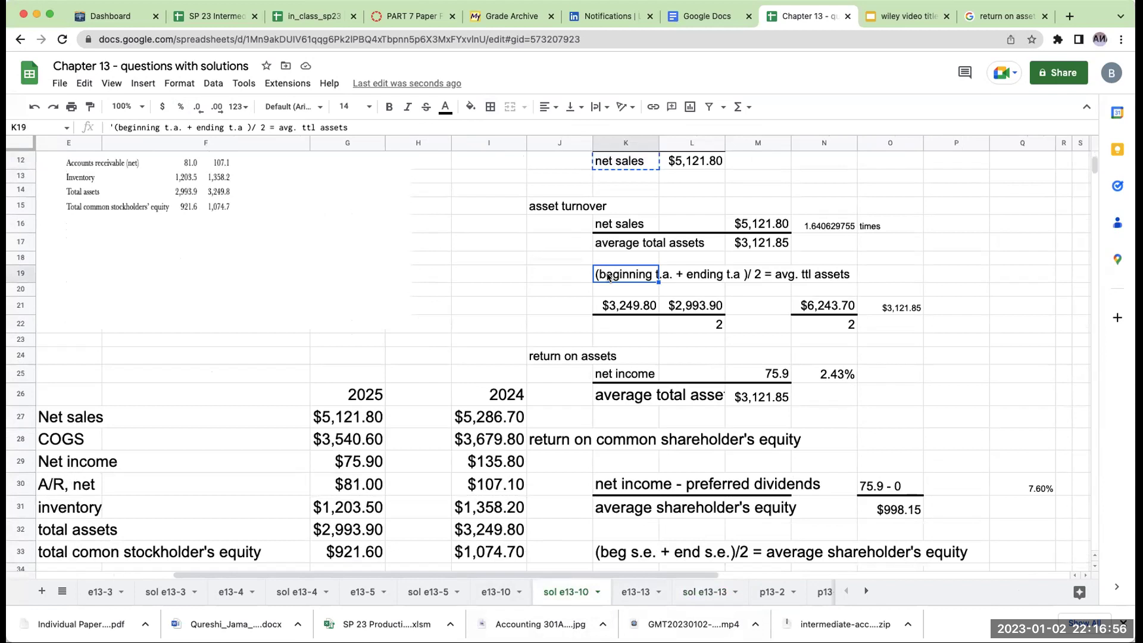
pyautogui.hotkey('ctrl', 'c')
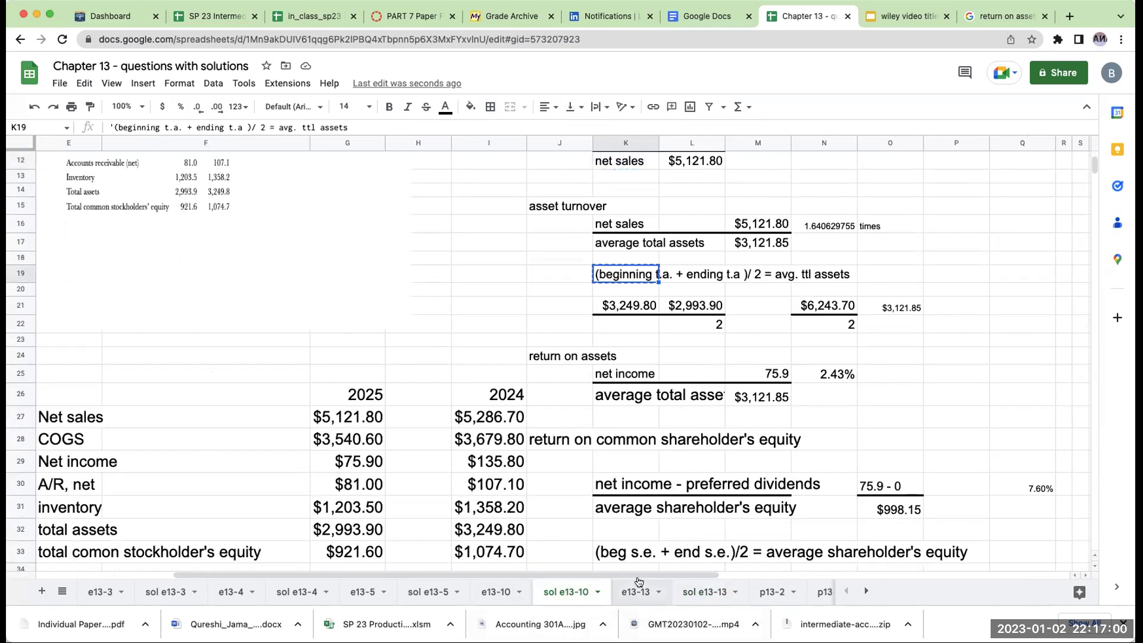
pyautogui.click(700, 591)
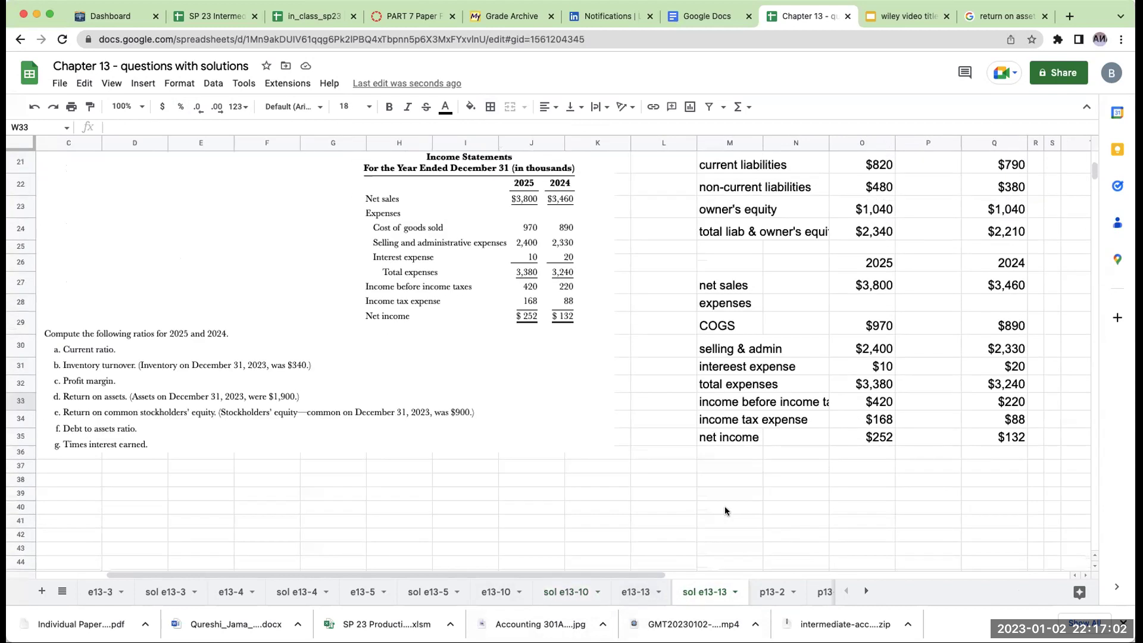
pyautogui.scroll(2, 725, 511)
pyautogui.hscroll(8, 685, 506)
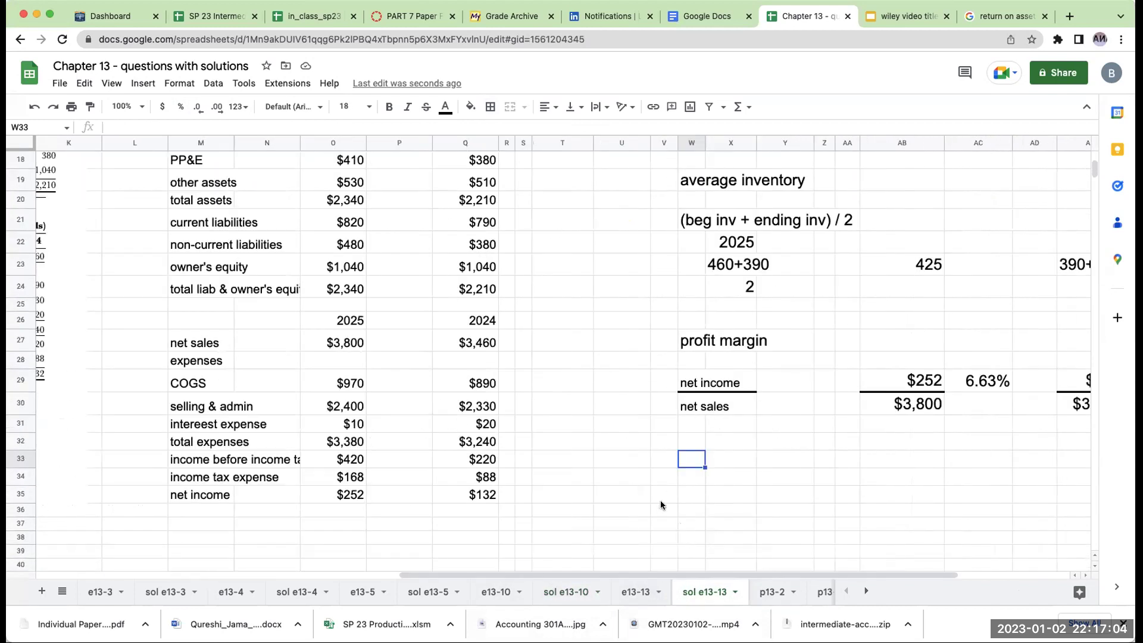
pyautogui.click(689, 494)
pyautogui.press('super+v')
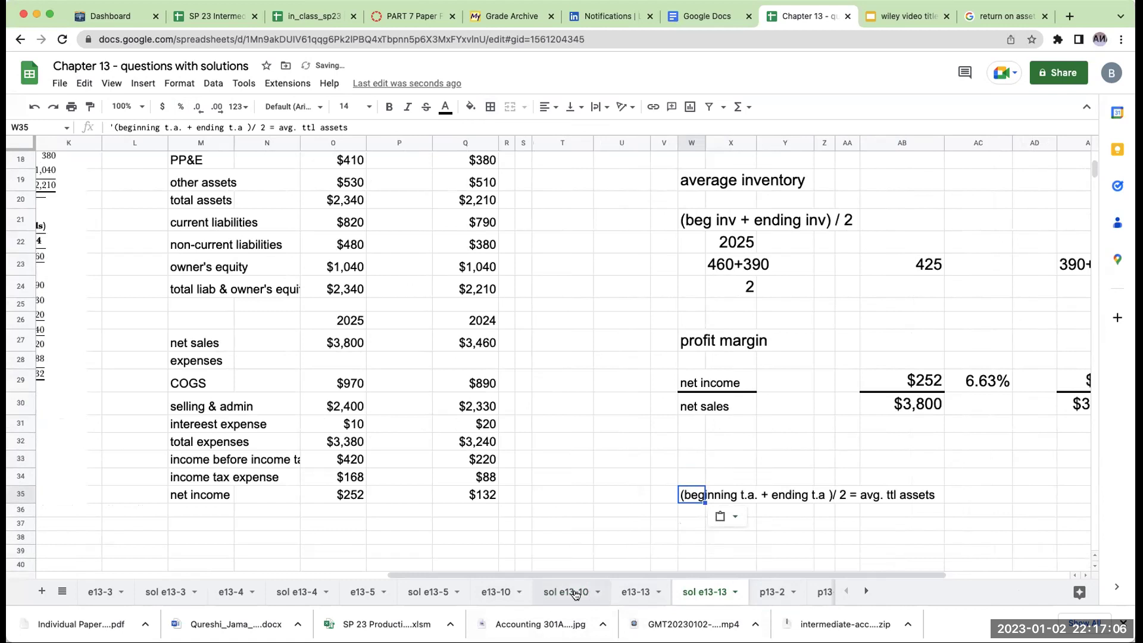
# Copy the net income over average total assets labels from sol e13-10 into sol e13-13
pyautogui.click(575, 593)
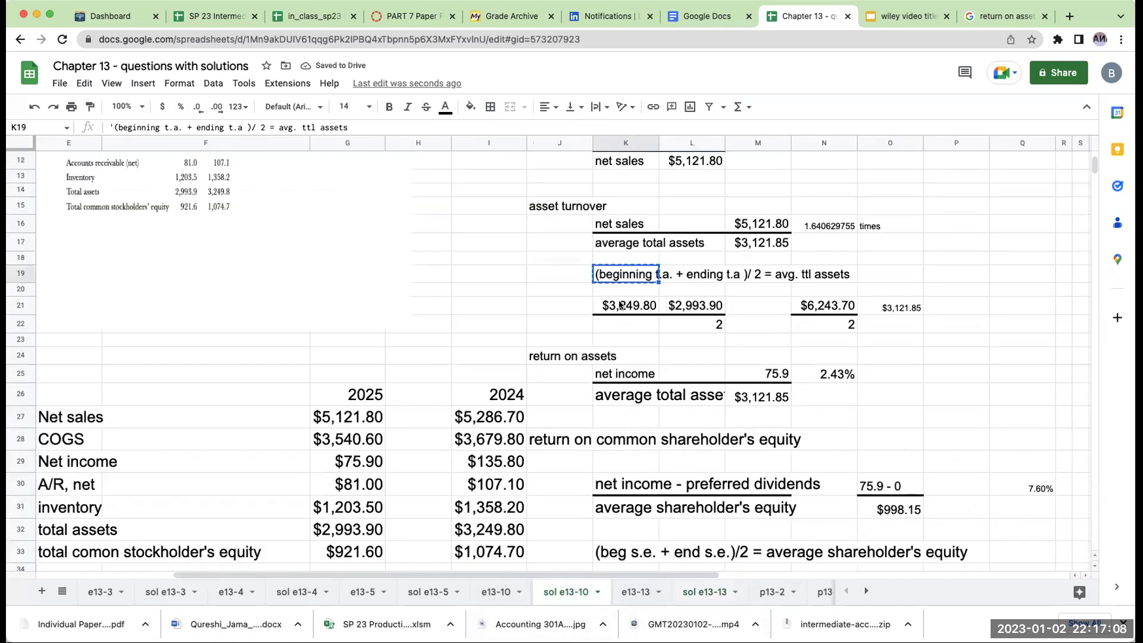
pyautogui.moveTo(620, 372); pyautogui.dragTo(664, 400)
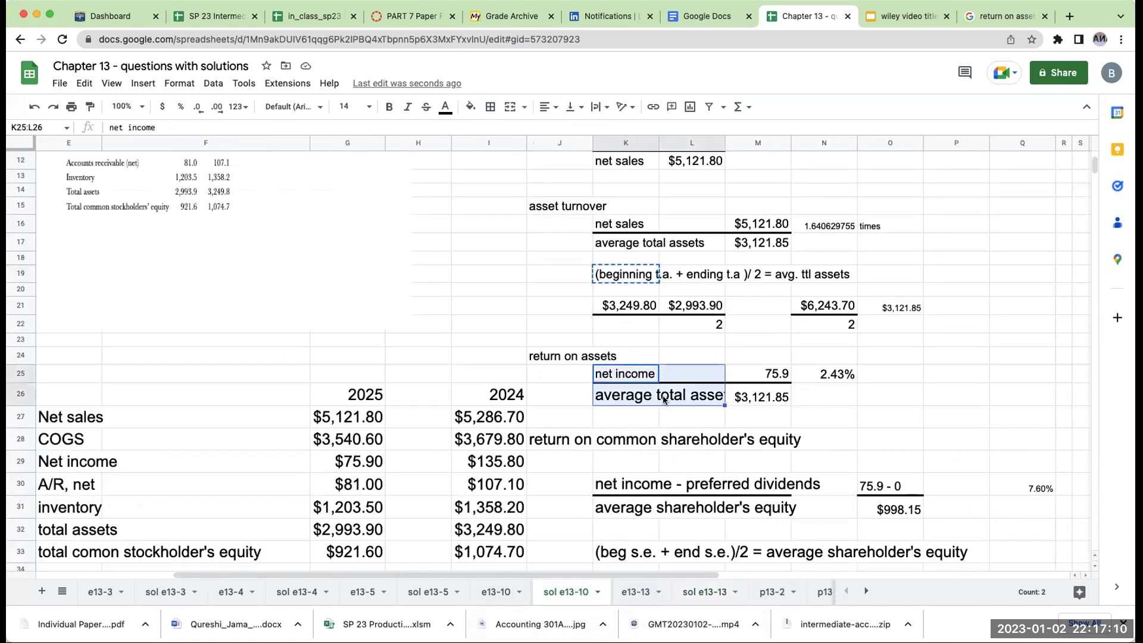
pyautogui.press('super+c')
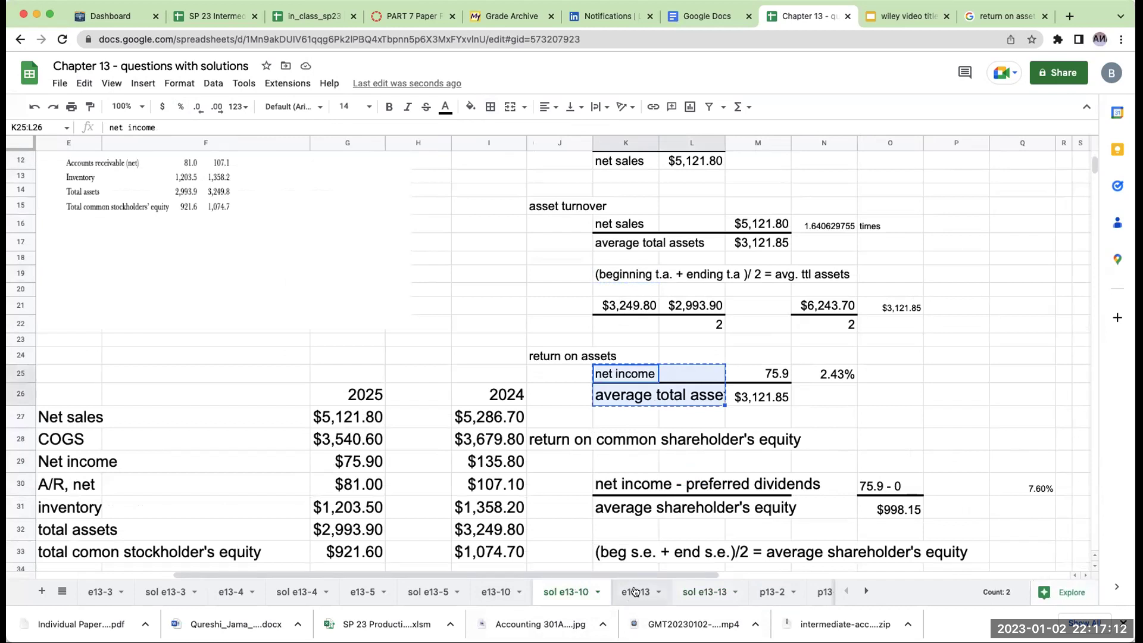
pyautogui.click(708, 593)
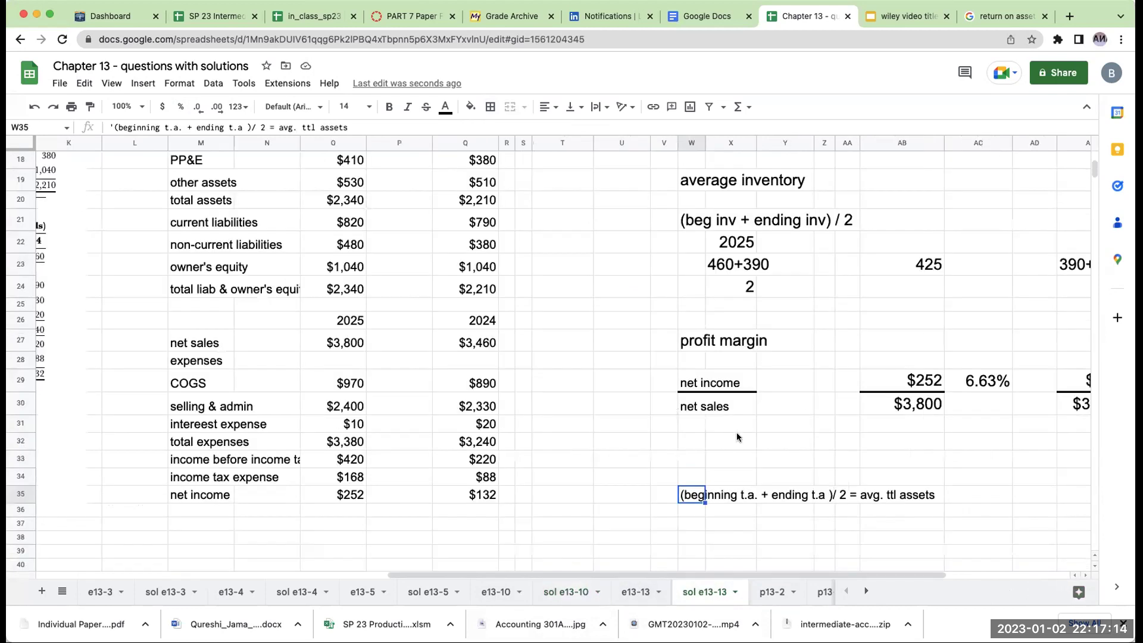
pyautogui.click(693, 444)
pyautogui.click(693, 459)
pyautogui.press('super+v')
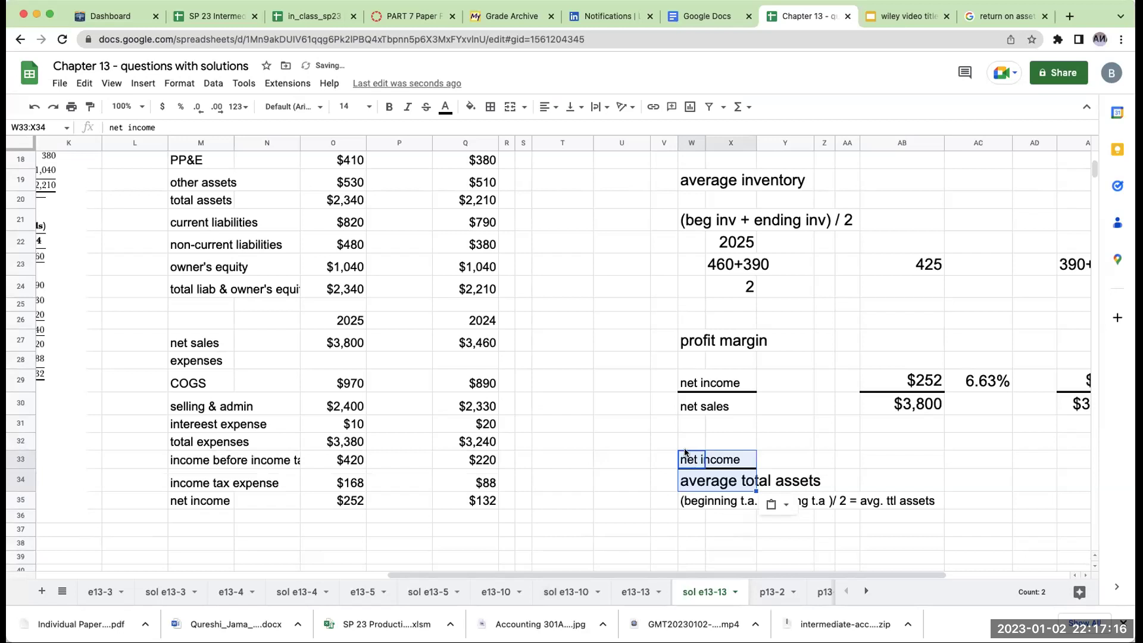
# Add the heading 'return on assets' above the new labels
pyautogui.scroll(6, 380, 418)
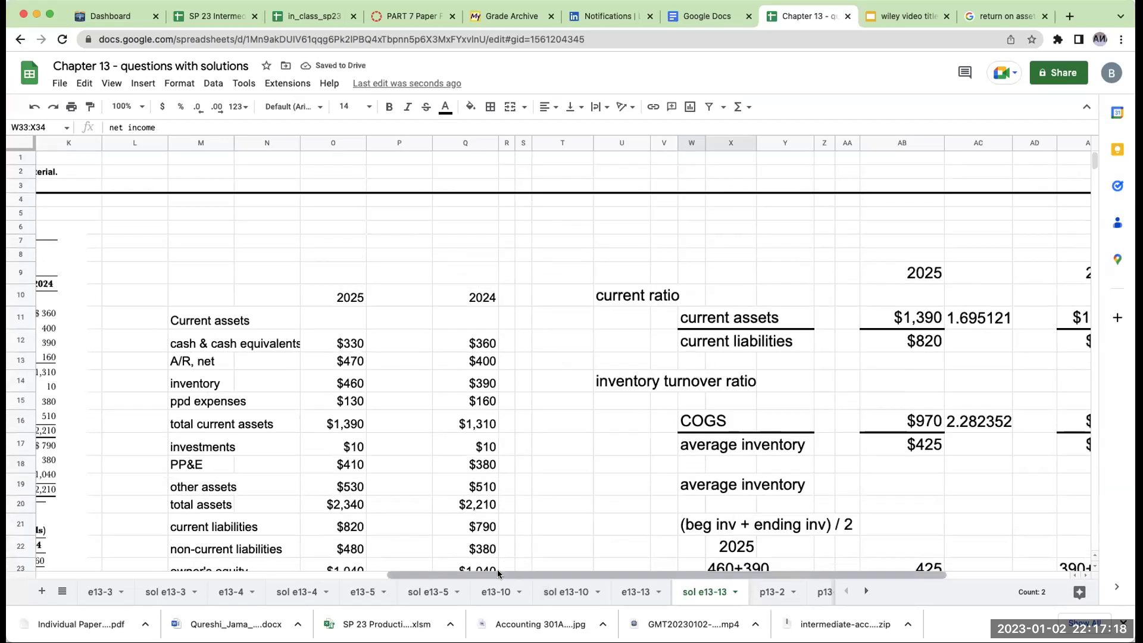
pyautogui.moveTo(498, 570); pyautogui.dragTo(199, 524)
pyautogui.scroll(-1, 198, 524)
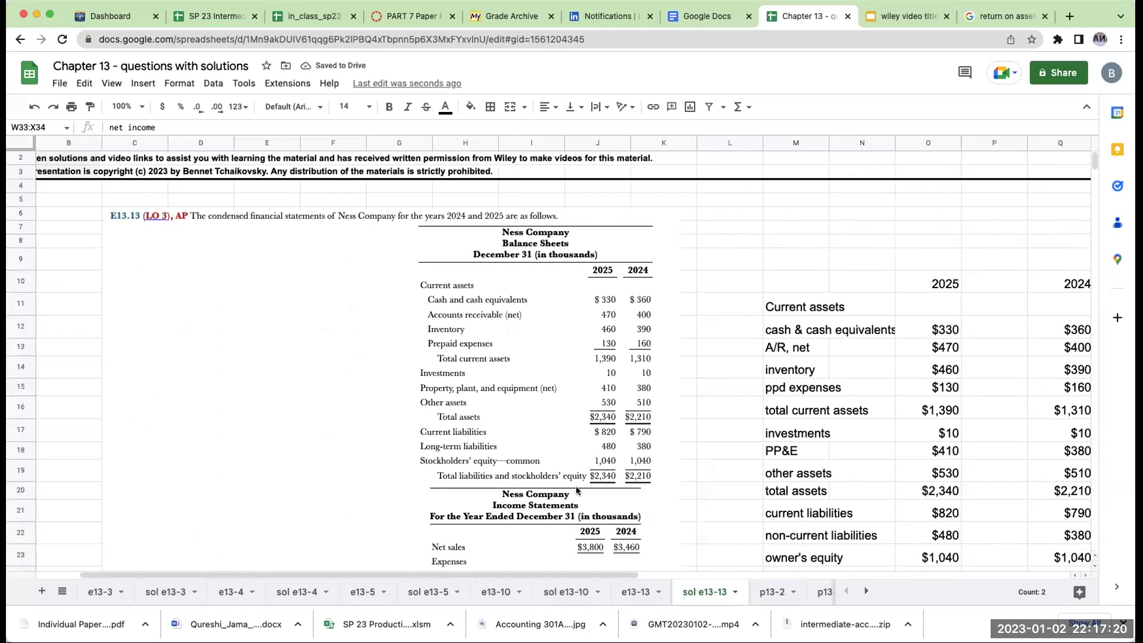
pyautogui.scroll(-4, 577, 486)
pyautogui.click(798, 480)
pyautogui.press('Right')
pyautogui.press('Right')
pyautogui.press('Right')
pyautogui.press('Right')
pyautogui.press('Right')
pyautogui.press('Right')
pyautogui.press('Right')
pyautogui.press('Right')
pyautogui.press('Right')
pyautogui.press('Right')
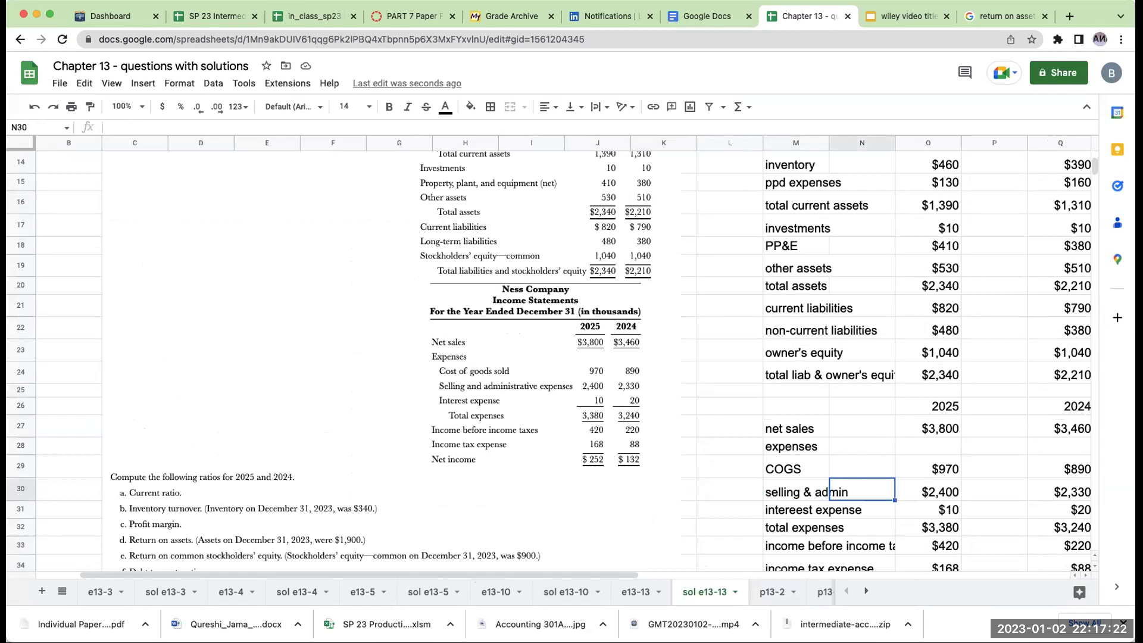
pyautogui.press('Right')
pyautogui.press('Right')
pyautogui.press('Right')
pyautogui.press('Right')
pyautogui.press('Right')
pyautogui.press('Right')
pyautogui.press('Right')
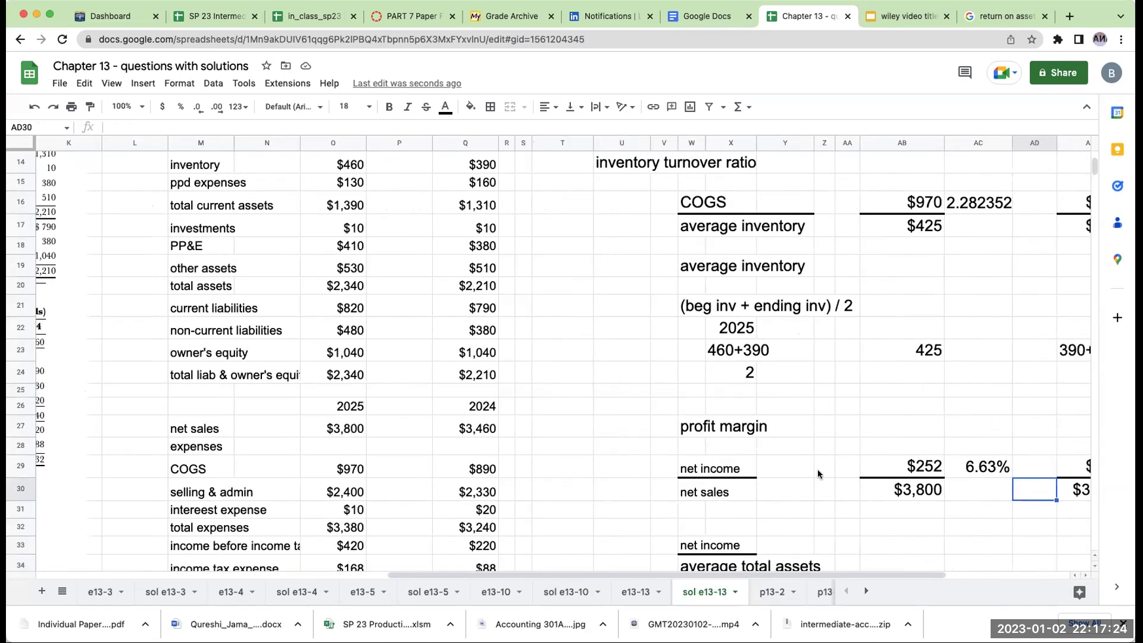
pyautogui.scroll(-3, 817, 469)
pyautogui.click(682, 367)
pyautogui.moveTo(646, 368); pyautogui.dragTo(648, 367)
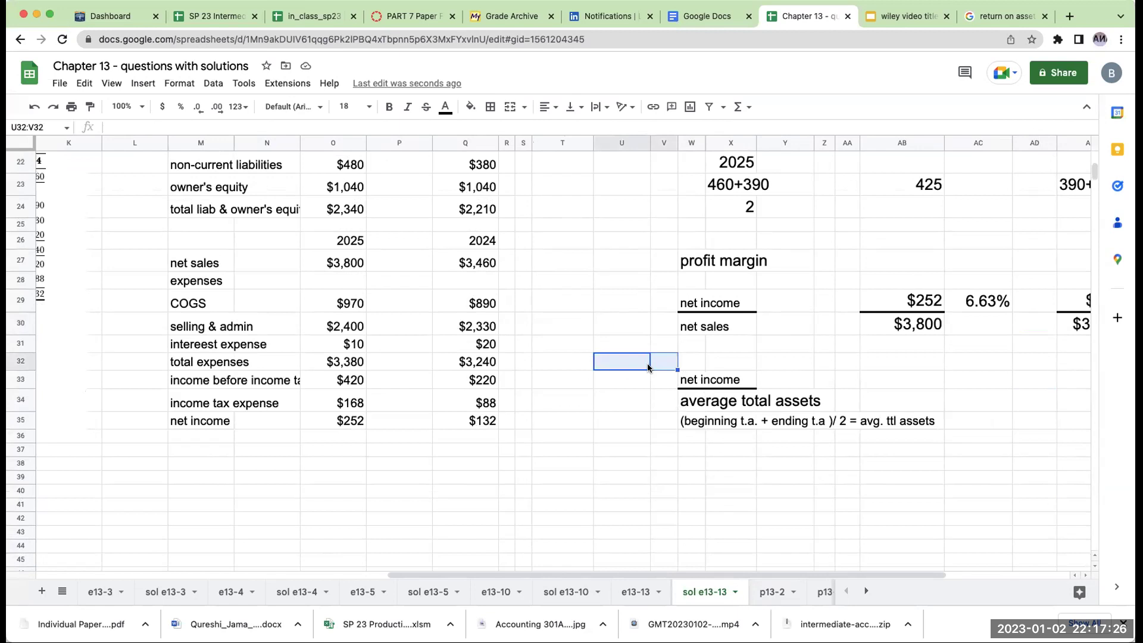
pyautogui.click(649, 368)
pyautogui.write('fretir')
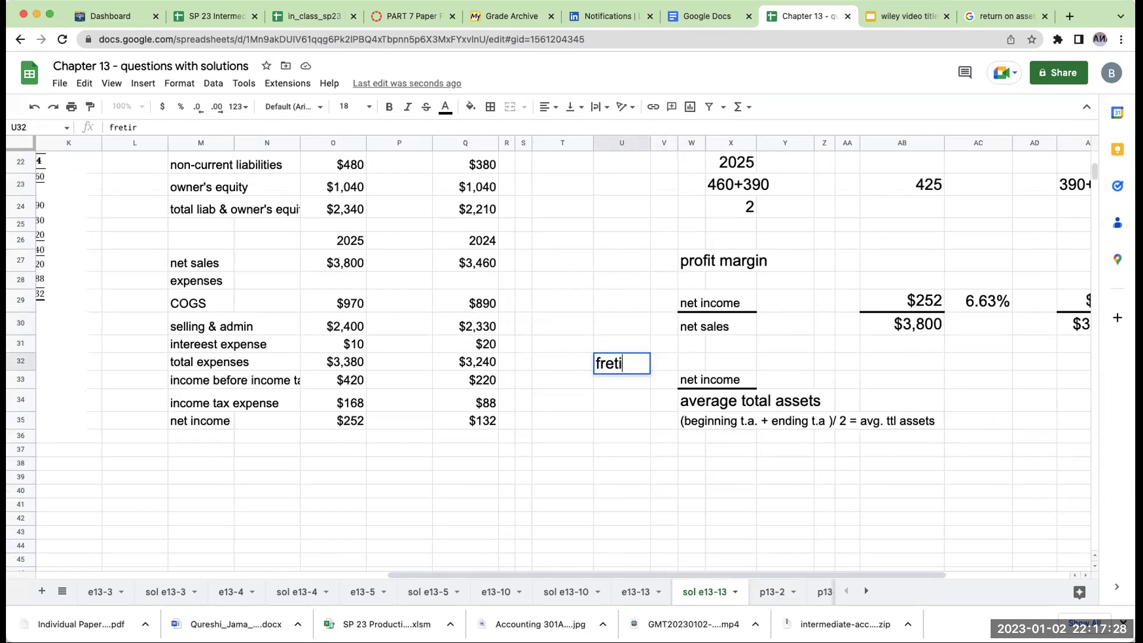
pyautogui.press('BackSpace')
pyautogui.press('BackSpace')
pyautogui.press('BackSpace')
pyautogui.press('BackSpace')
pyautogui.press('BackSpace')
pyautogui.write('return omn')
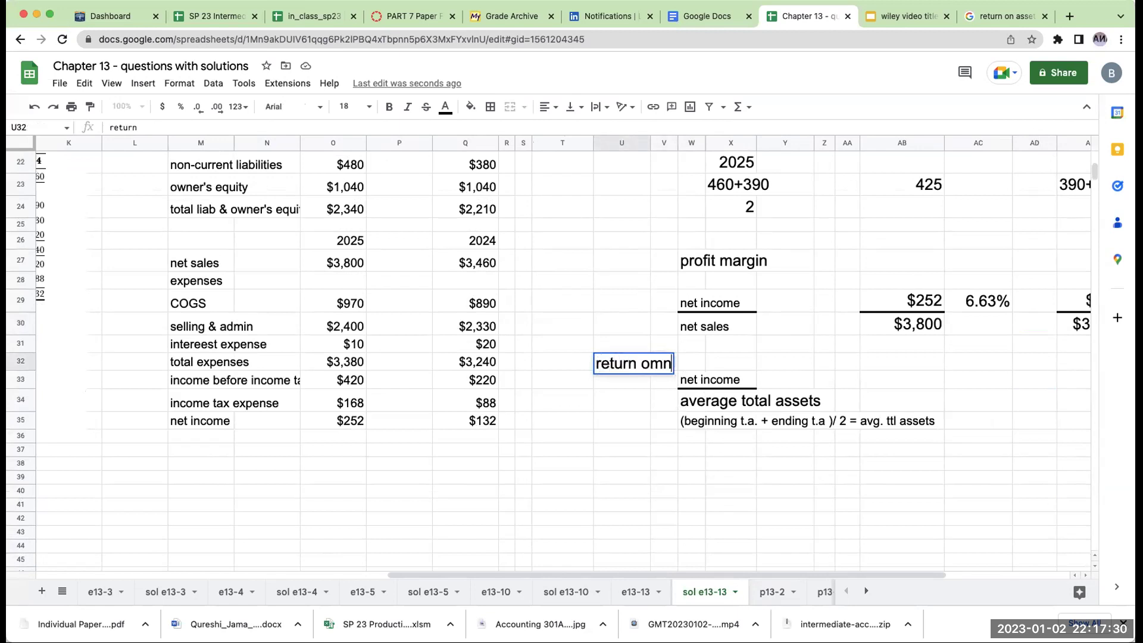
pyautogui.write(' as')
pyautogui.press('BackSpace')
pyautogui.press('BackSpace')
pyautogui.press('BackSpace')
pyautogui.press('BackSpace')
pyautogui.press('BackSpace')
pyautogui.press('BackSpace')
pyautogui.write('n')
pyautogui.write('assets')
pyautogui.press('Return')
# Pull net income into the section with =AB29 ($252, 2025) and =AE29 ($132, 2024)
pyautogui.click(785, 384)
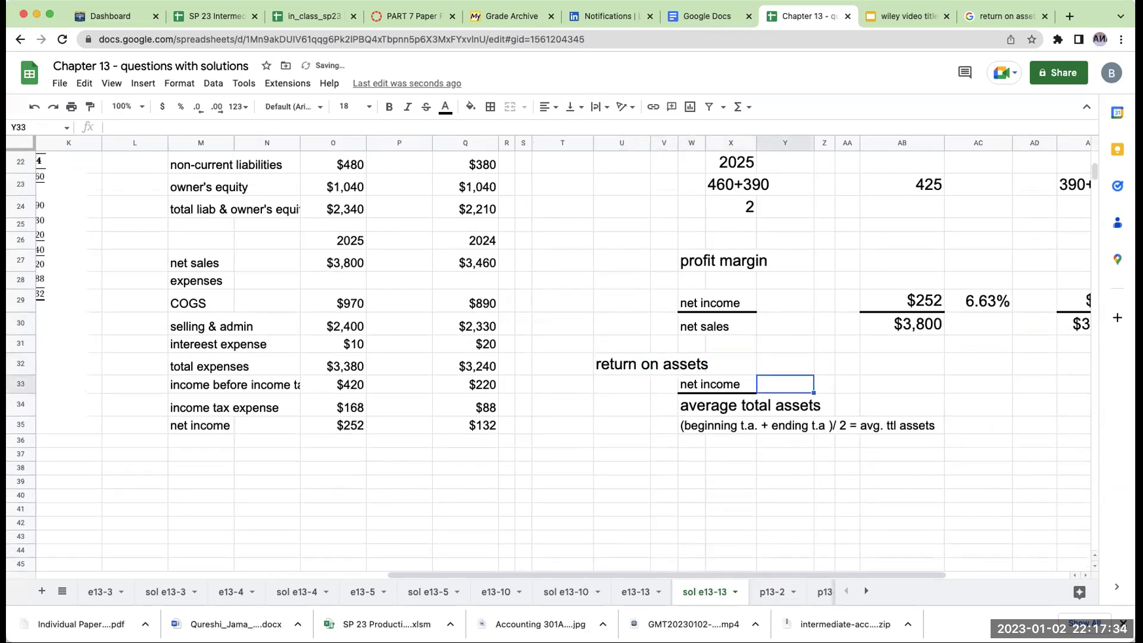
pyautogui.press('Right')
pyautogui.press('Right')
pyautogui.press('Right')
pyautogui.write('=')
pyautogui.press('Up')
pyautogui.press('Up')
pyautogui.press('Up')
pyautogui.press('Up')
pyautogui.press('Return')
pyautogui.press('Up')
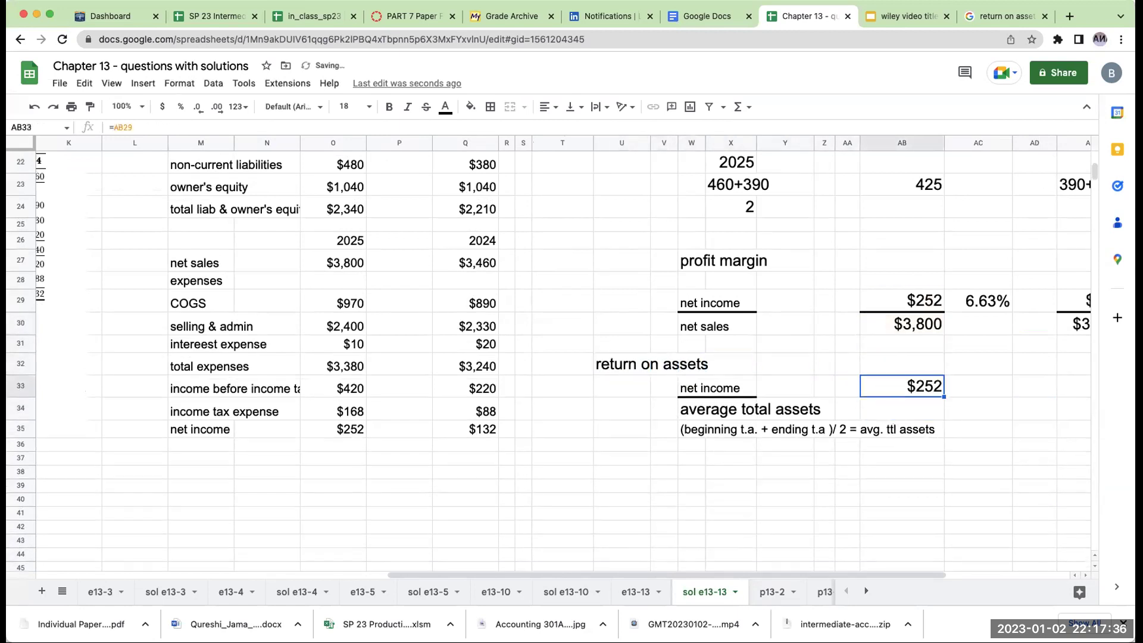
pyautogui.press('Right')
pyautogui.press('Right')
pyautogui.press('Right')
pyautogui.write('=')
pyautogui.press('Up')
pyautogui.press('Up')
pyautogui.press('Up')
pyautogui.press('Up')
pyautogui.press('Return')
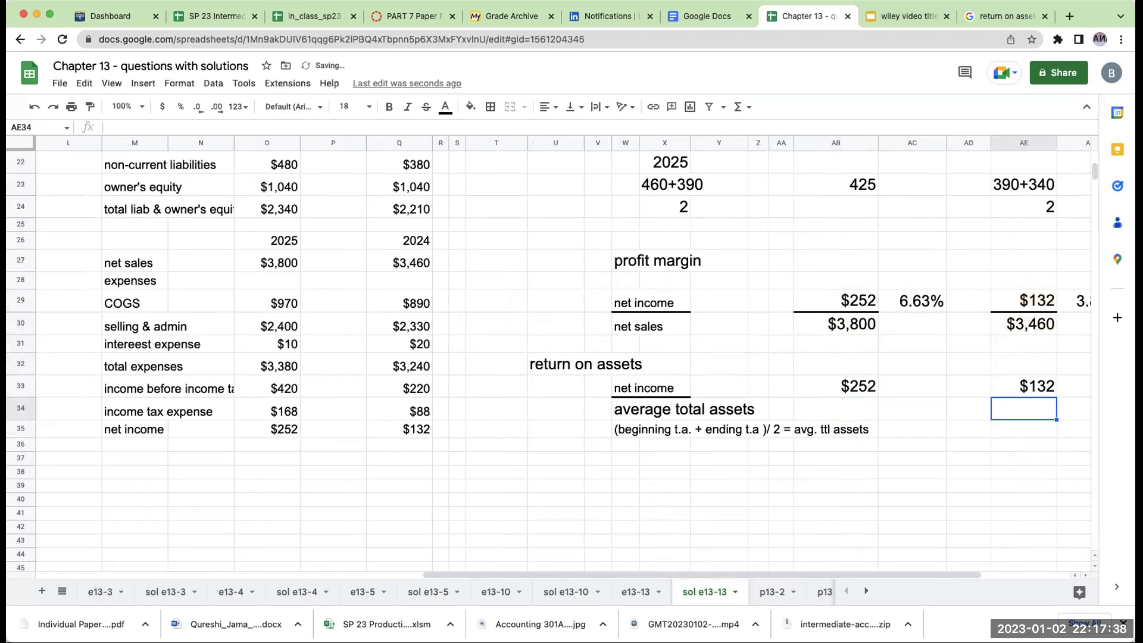
pyautogui.press('Up')
pyautogui.press('Left')
pyautogui.press('Left')
pyautogui.press('Left')
pyautogui.press('Down')
pyautogui.press('Down')
pyautogui.press('Down')
pyautogui.press('Left')
pyautogui.press('Left')
pyautogui.press('Left')
pyautogui.press('Left')
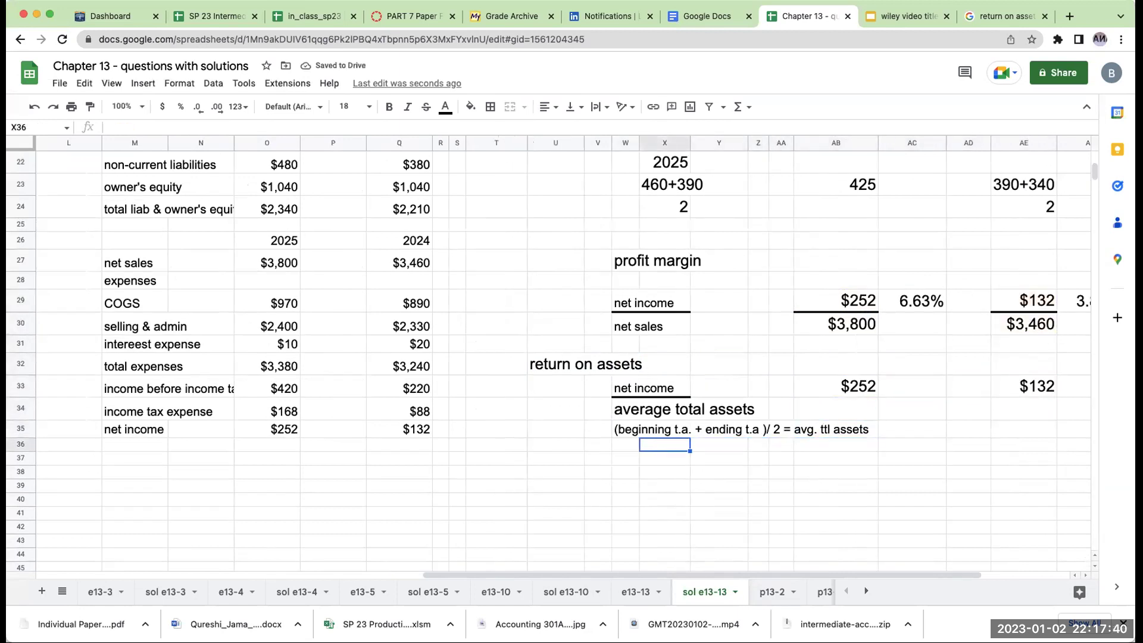
pyautogui.press('Down')
pyautogui.press('Down')
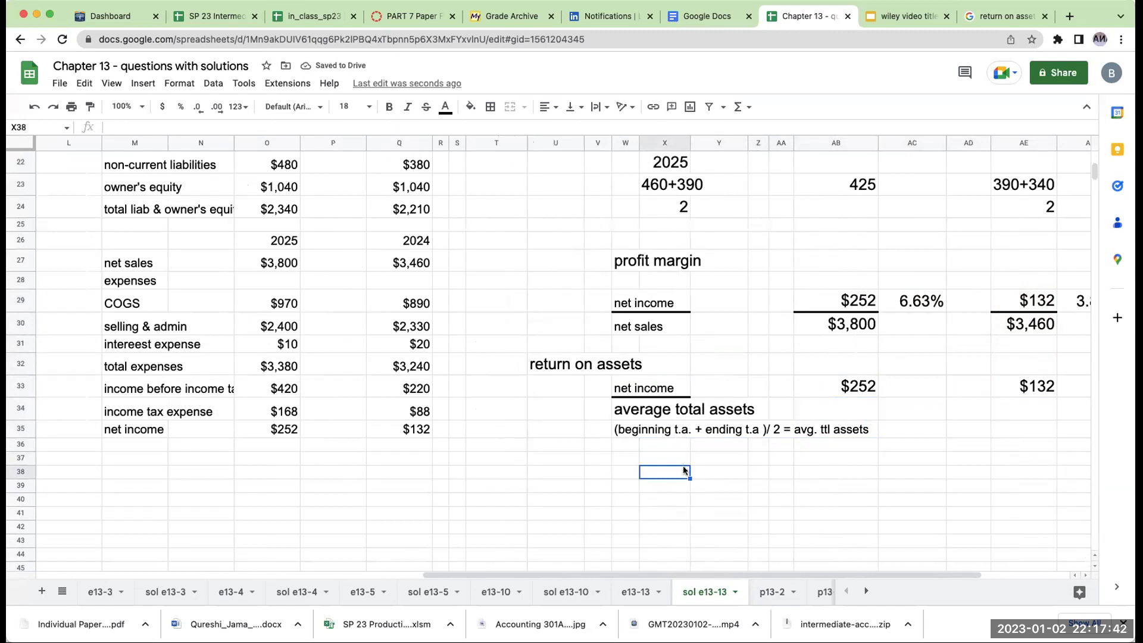
# Add an 'avg ttl assets' label with a '202' year note below the return on assets notes
pyautogui.click(630, 453)
pyautogui.moveTo(619, 575); pyautogui.dragTo(256, 550)
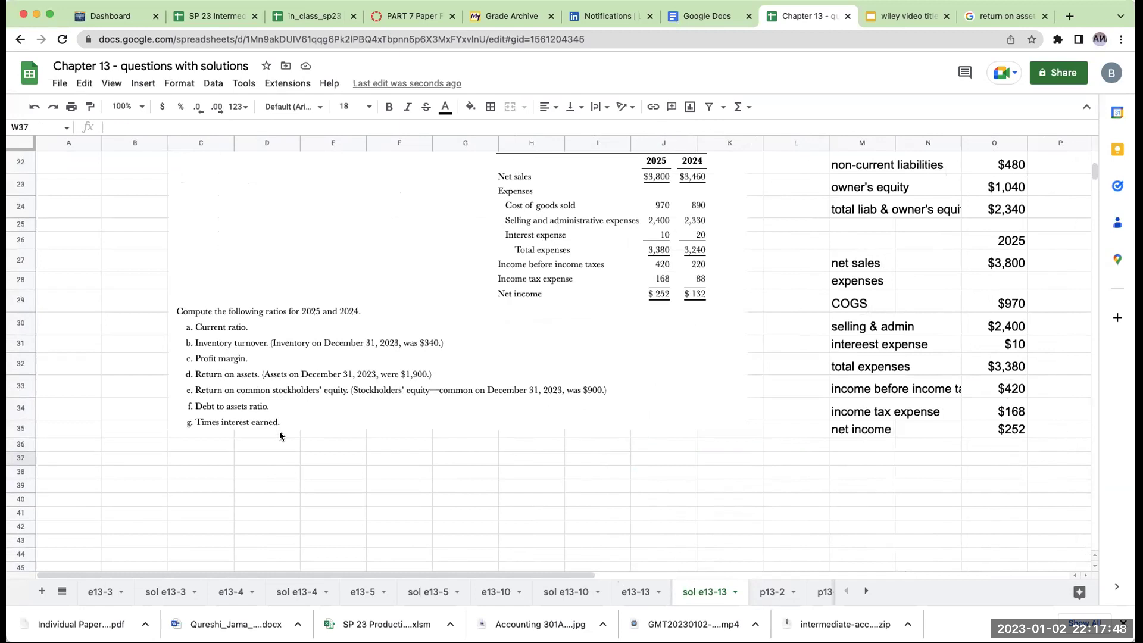
pyautogui.scroll(2, 785, 419)
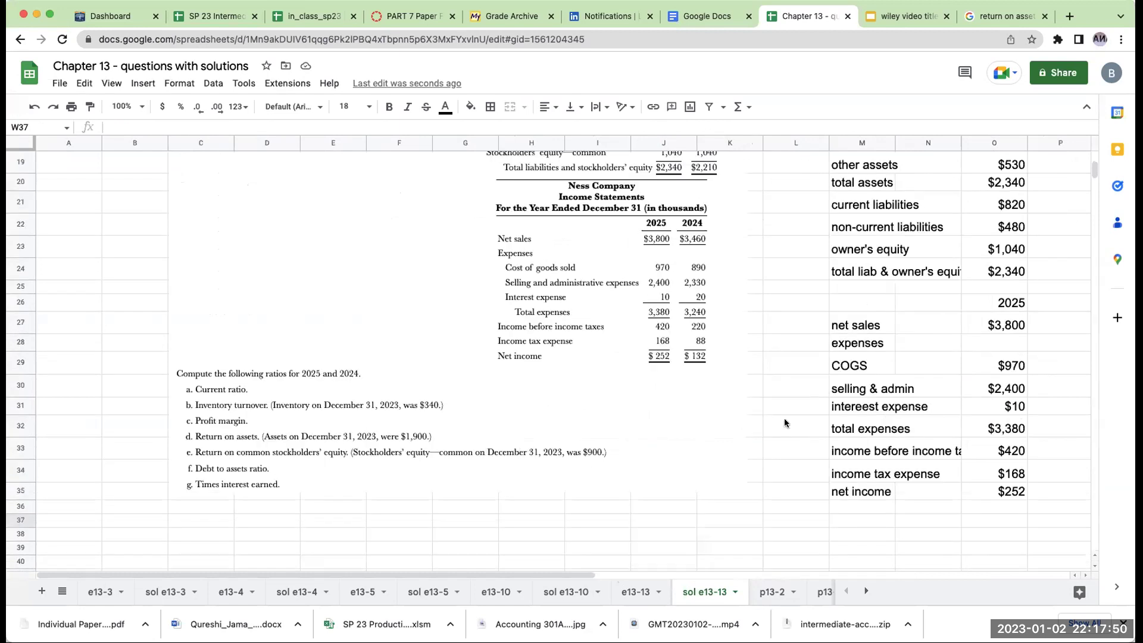
pyautogui.scroll(1, 868, 522)
pyautogui.click(928, 361)
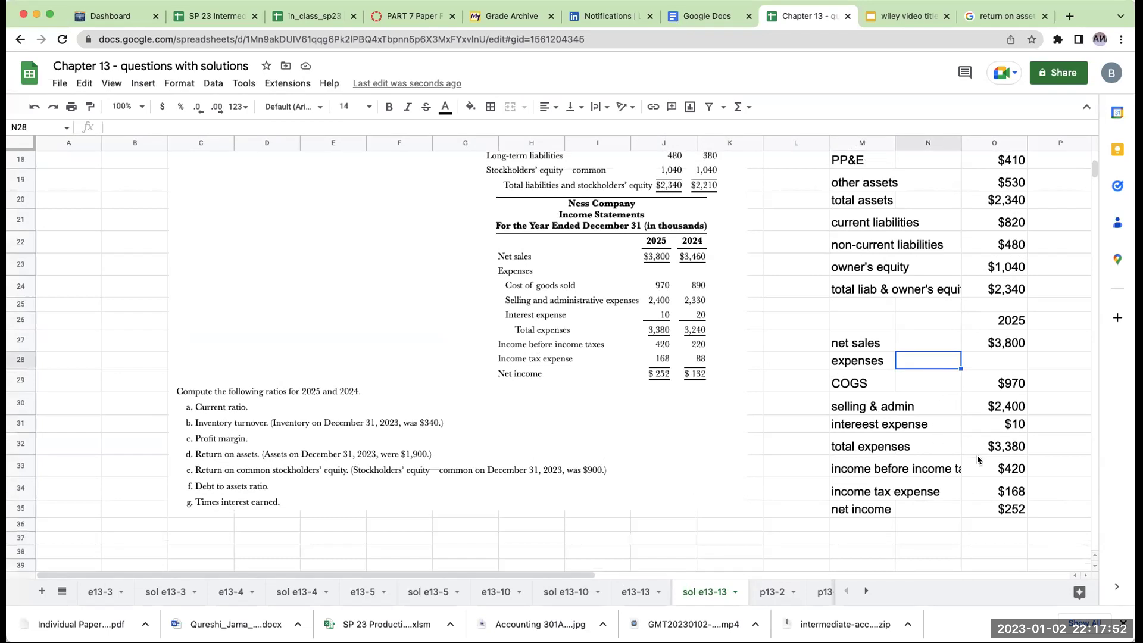
pyautogui.press('Right')
pyautogui.press('Right')
pyautogui.press('Right')
pyautogui.press('Right')
pyautogui.press('Right')
pyautogui.press('Right')
pyautogui.press('Right')
pyautogui.press('Right')
pyautogui.press('Right')
pyautogui.press('Right')
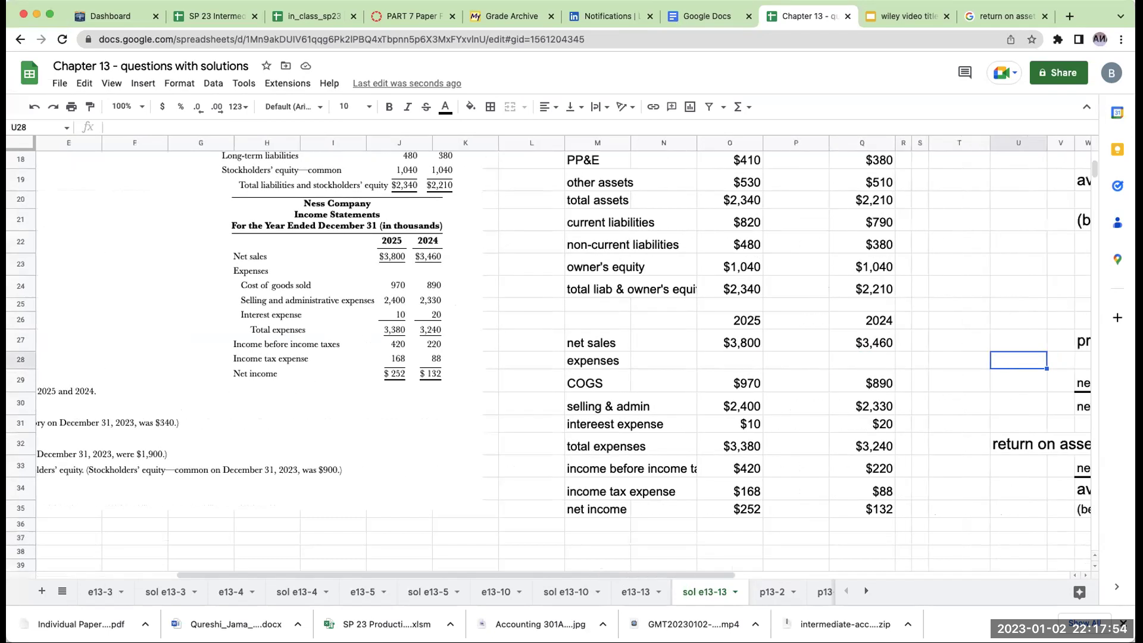
pyautogui.press('Right')
pyautogui.press('Right')
pyautogui.press('Right')
pyautogui.press('Right')
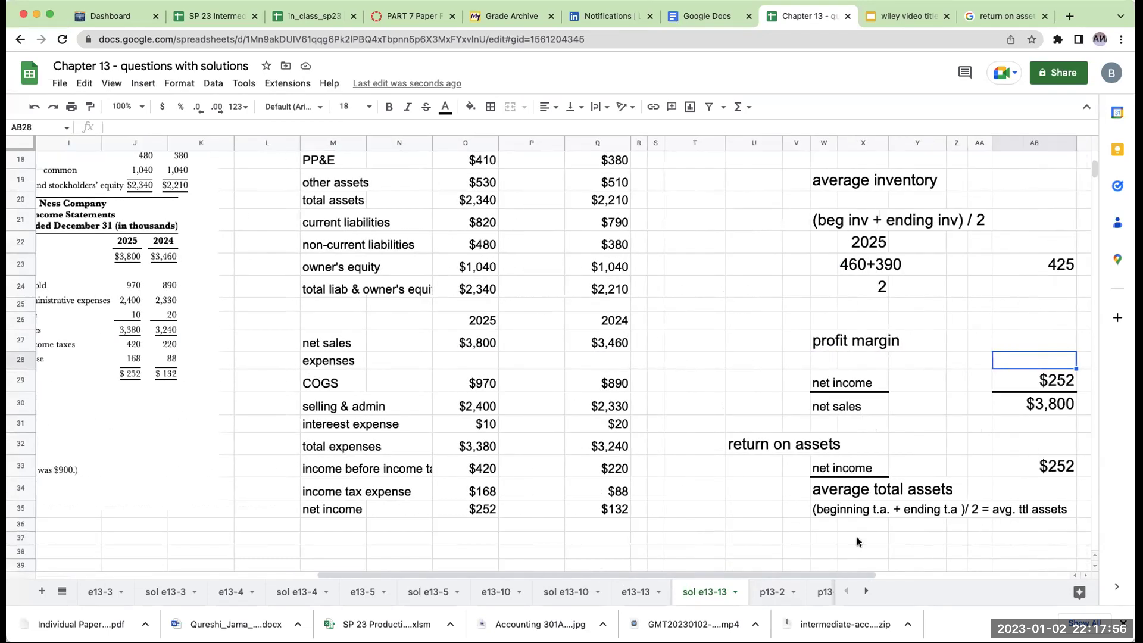
pyautogui.click(858, 542)
pyautogui.click(833, 542)
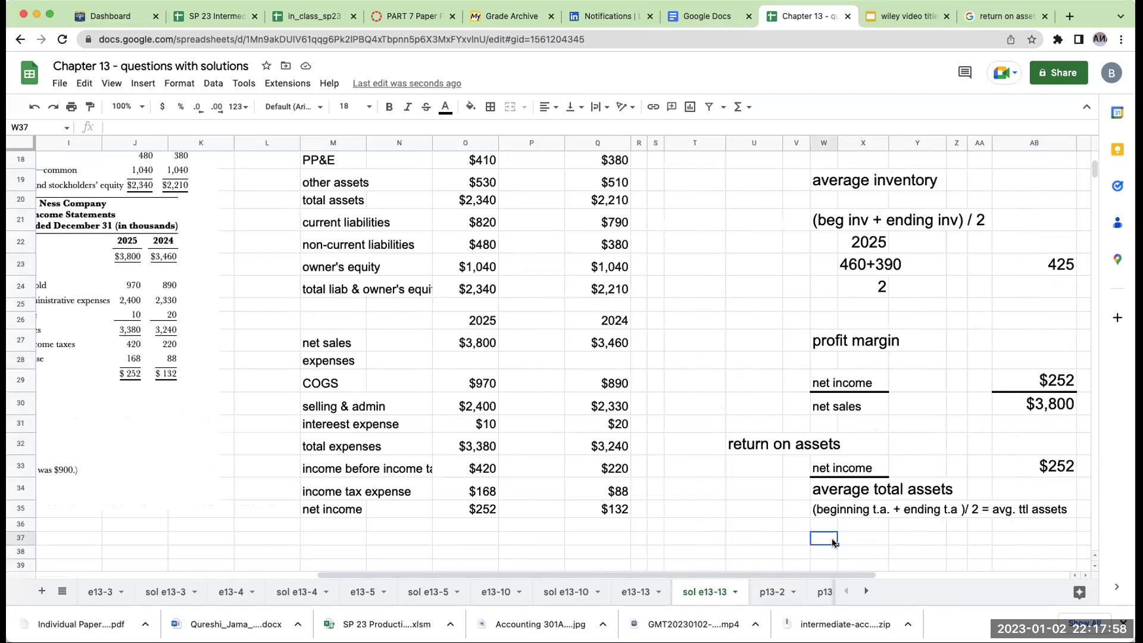
pyautogui.write('avg ttl asset')
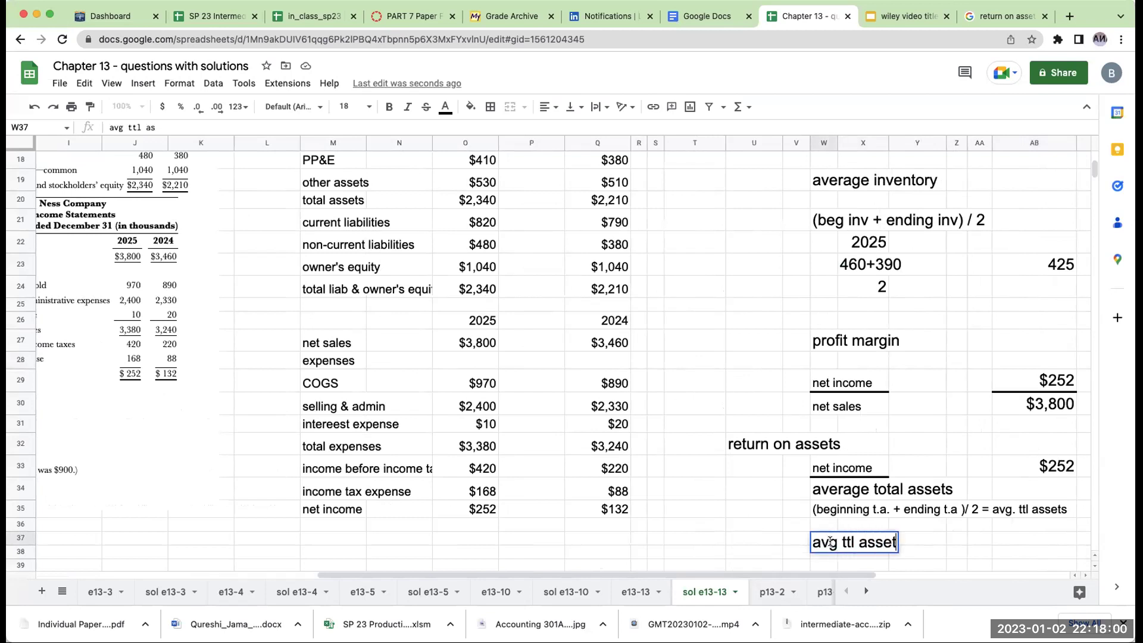
pyautogui.write('s')
pyautogui.press('Return')
pyautogui.write('202')
pyautogui.press('Return')
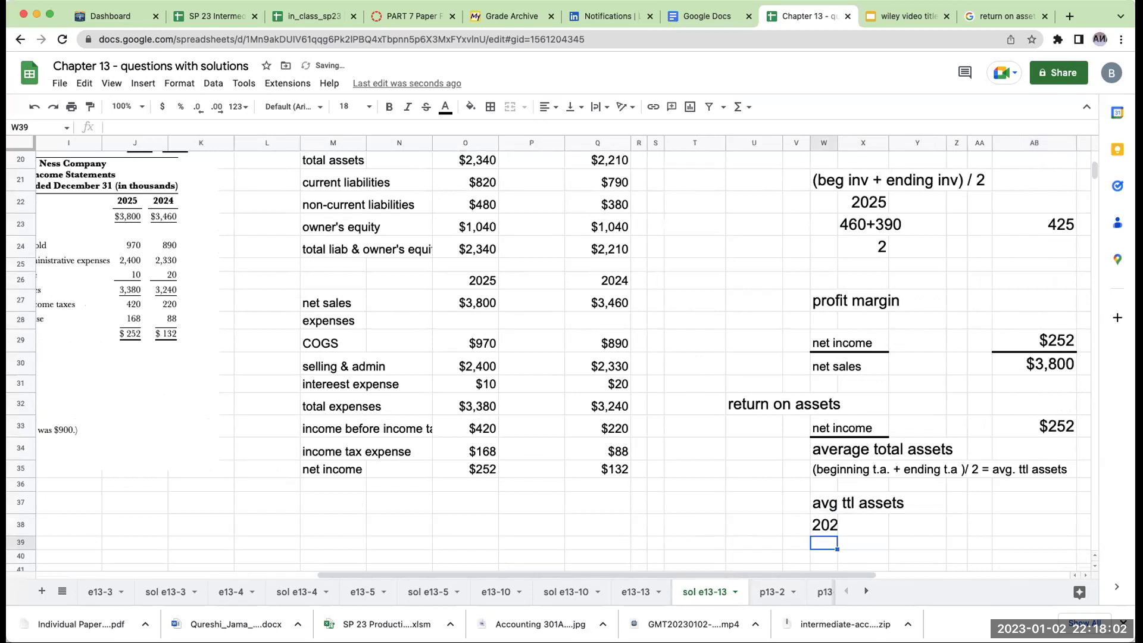
# Pull in the 2025 total assets of $2,340 and 2024 total assets of $2,210
pyautogui.click(864, 543)
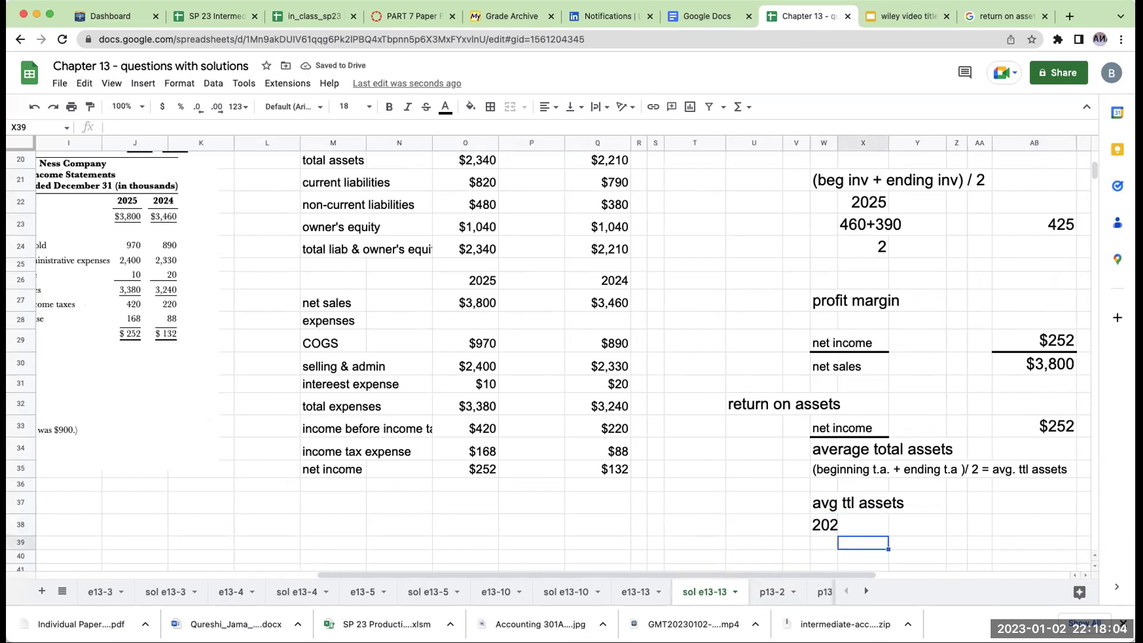
pyautogui.write('+')
pyautogui.click(478, 161)
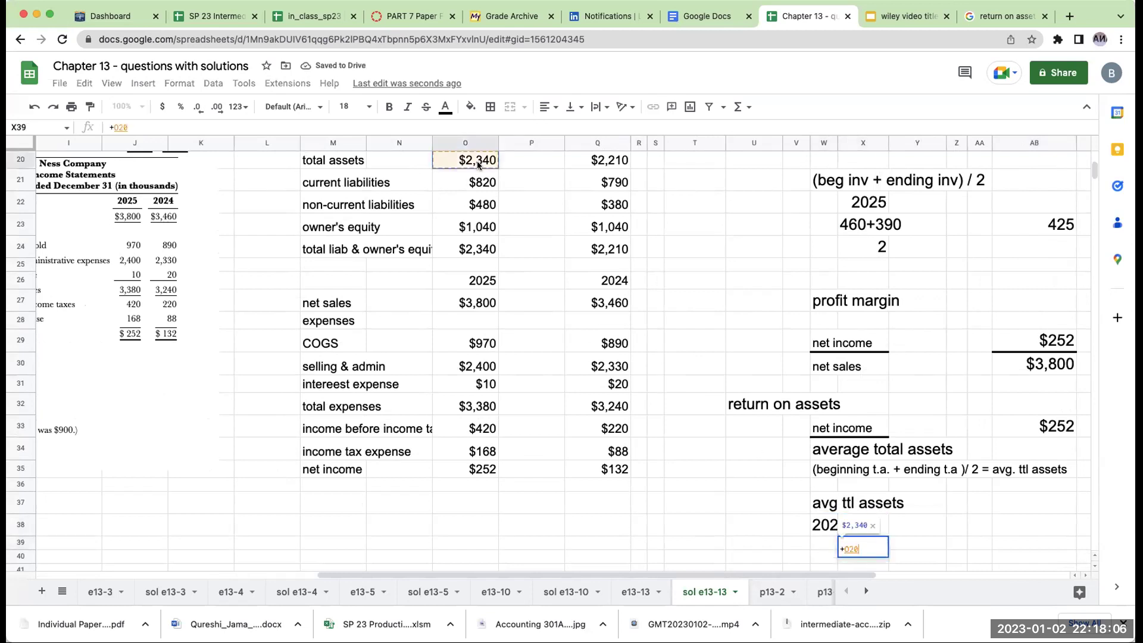
pyautogui.press('Return')
pyautogui.press('Up')
pyautogui.press('Right')
pyautogui.write('+')
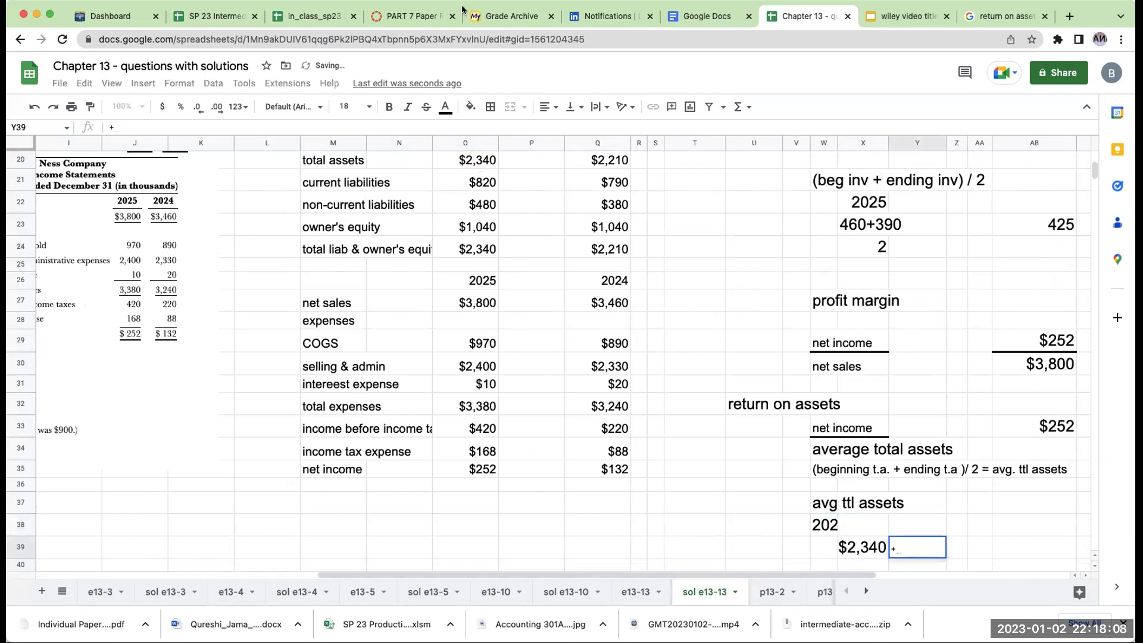
pyautogui.click(619, 159)
pyautogui.press('Return')
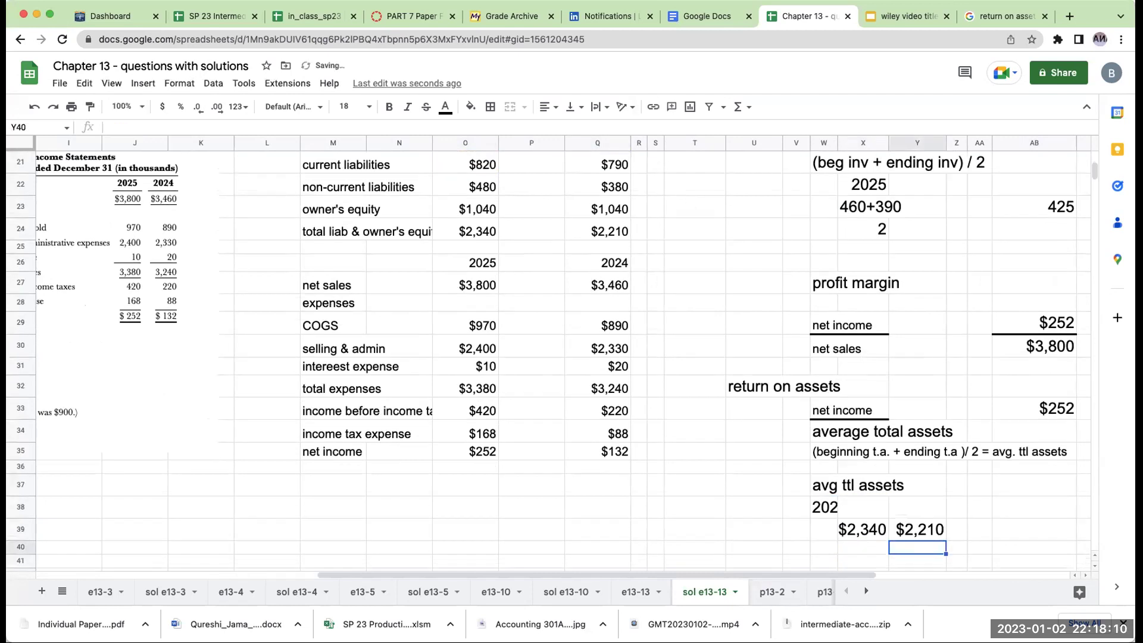
# Add the two total assets figures into a $4,550 combined total
pyautogui.click(1034, 530)
pyautogui.write('+')
pyautogui.click(918, 530)
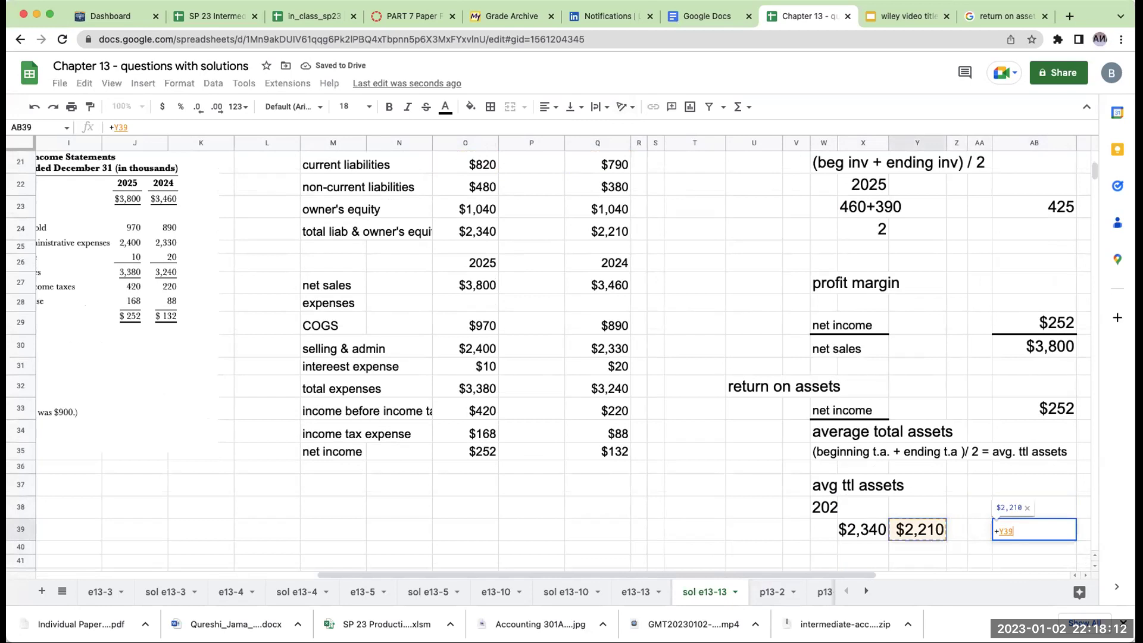
pyautogui.write('+')
pyautogui.click(863, 529)
pyautogui.press('Return')
# Enter 2 as the divisor and compute the $2,275 average total assets
pyautogui.press('Right')
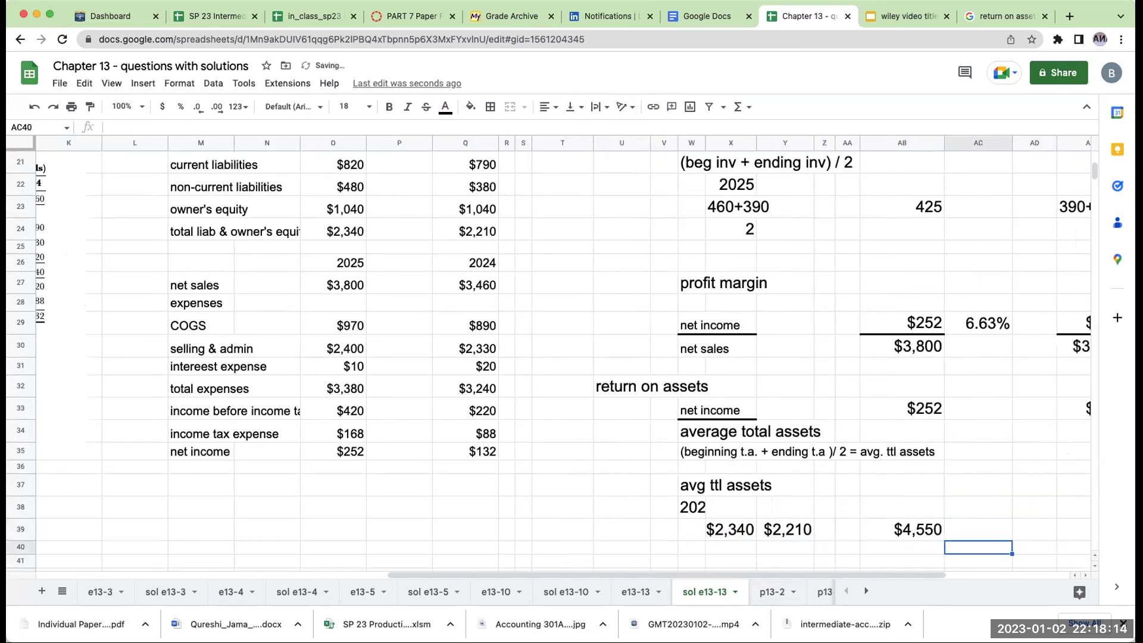
pyautogui.press('Left')
pyautogui.write('2')
pyautogui.press('Return')
pyautogui.click(947, 504)
pyautogui.write('+')
pyautogui.press('Left')
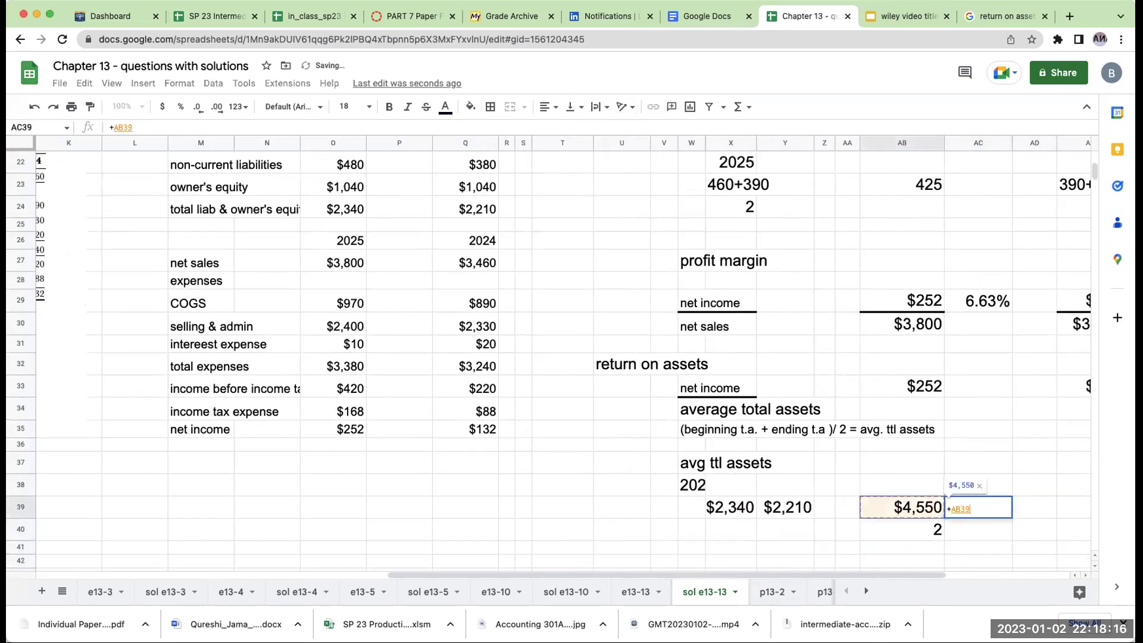
pyautogui.write('/')
pyautogui.press('Left')
pyautogui.press('Down')
pyautogui.press('Return')
# Link the 2025 average total assets row to the $2,275 average
pyautogui.press('Up')
pyautogui.click(902, 429)
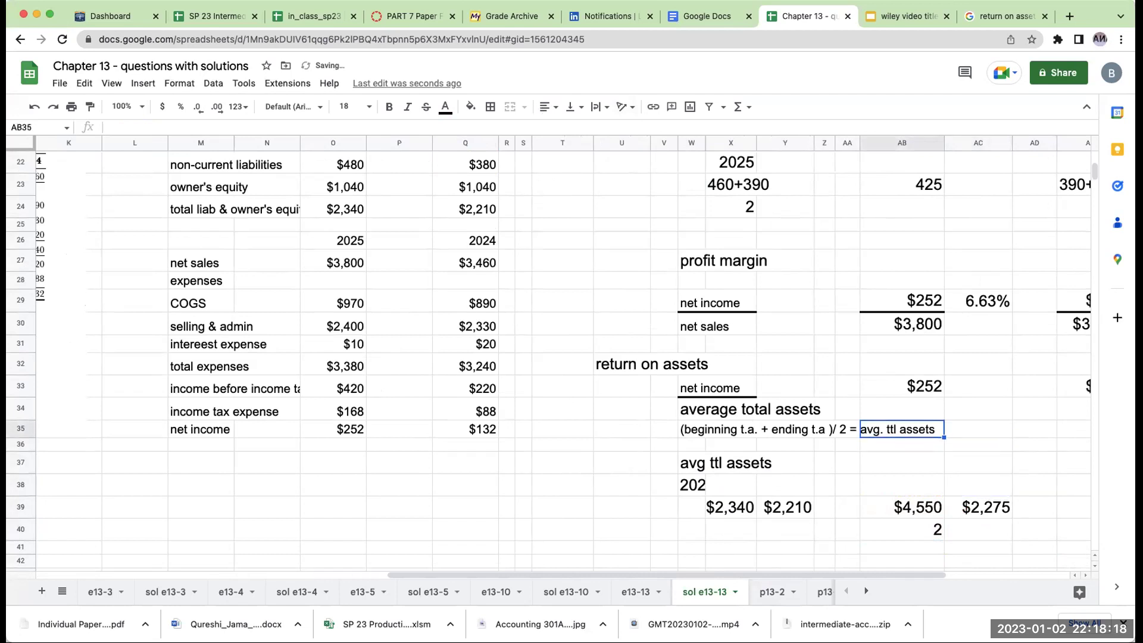
pyautogui.press('Up')
pyautogui.write('+')
pyautogui.press('Right')
pyautogui.press('Down')
pyautogui.press('Down')
pyautogui.press('Down')
pyautogui.press('Down')
pyautogui.press('Down')
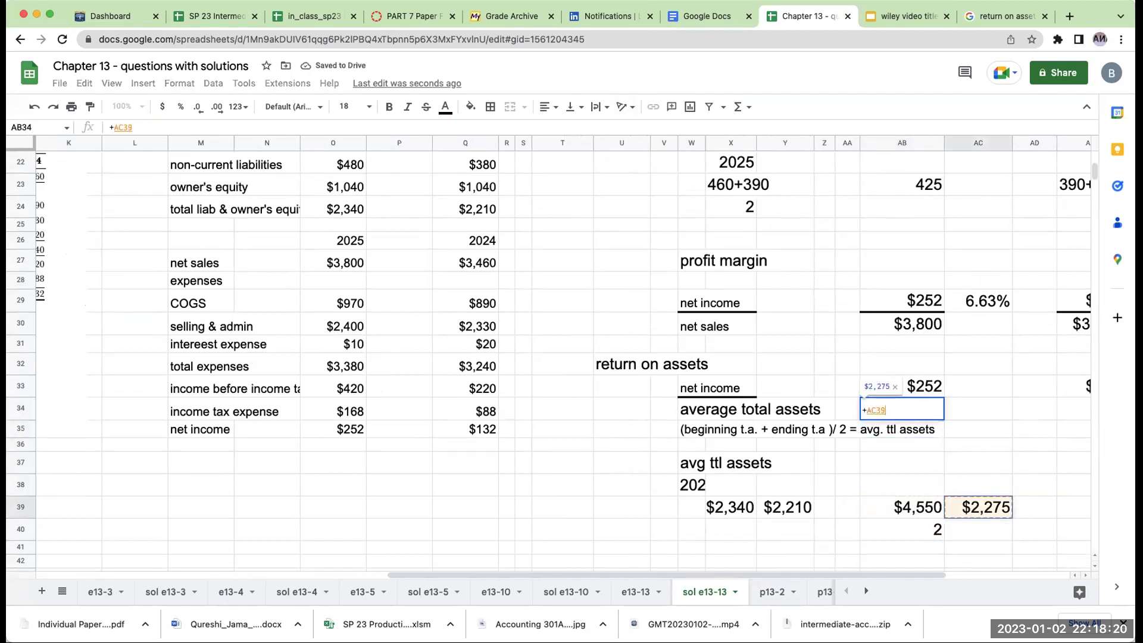
pyautogui.press('Return')
# Divide 2025 net income by average total assets, showing return on assets as 11.08%
pyautogui.click(983, 384)
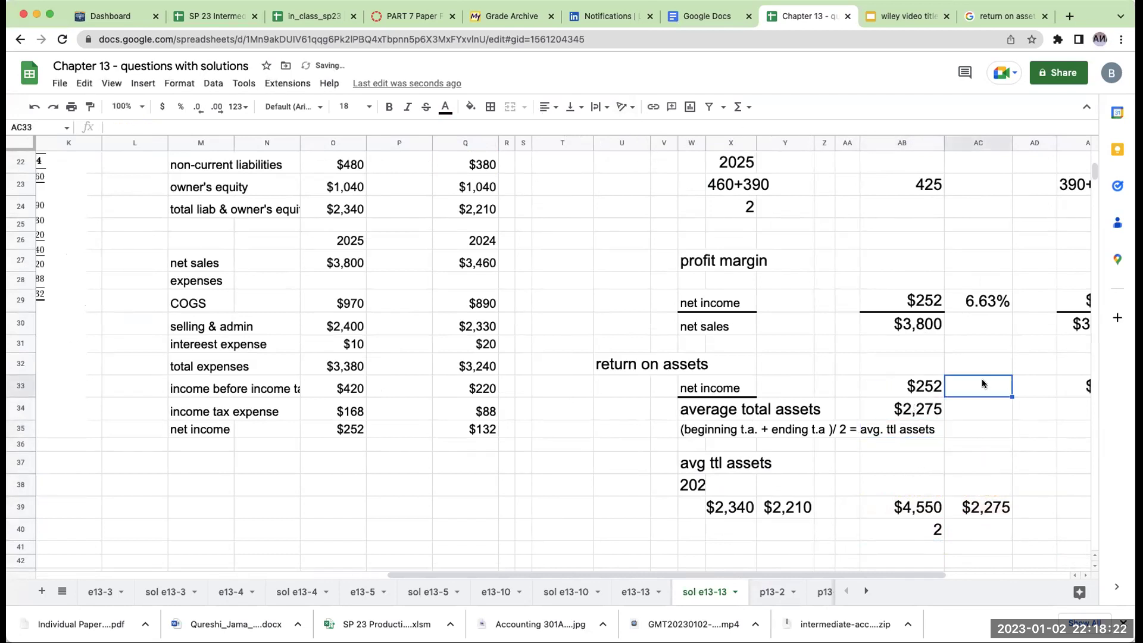
pyautogui.write('+')
pyautogui.press('Left')
pyautogui.write('/')
pyautogui.press('Left')
pyautogui.press('Down')
pyautogui.press('Return')
pyautogui.press('Up')
pyautogui.click(180, 106)
pyautogui.click(903, 410)
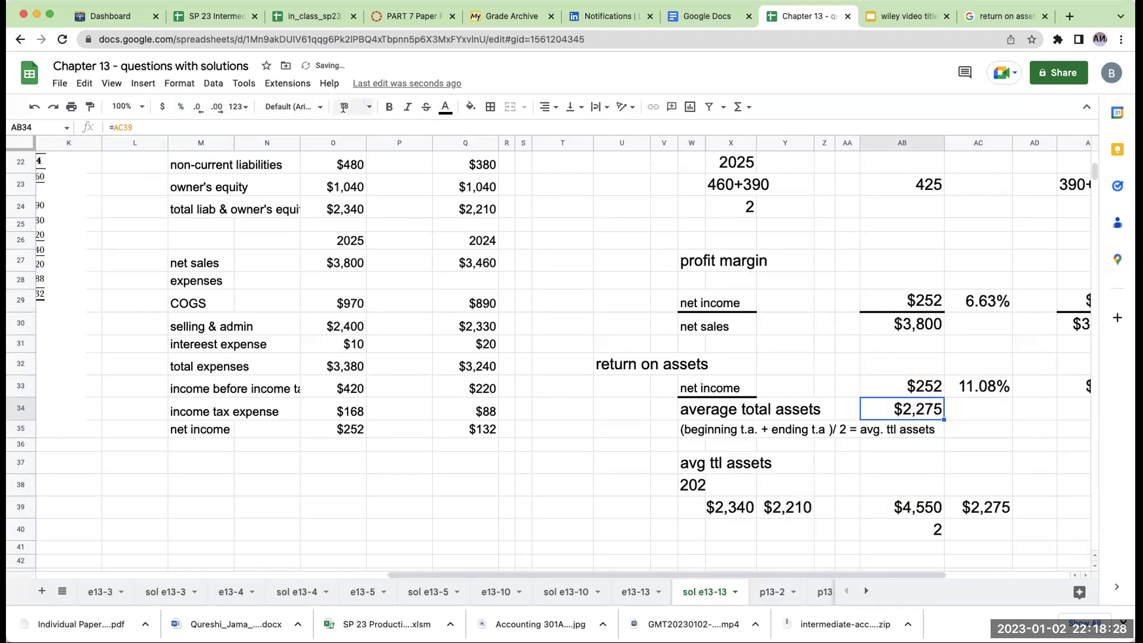
# Draw a dividing border line above the $2,275 average total assets
pyautogui.click(492, 107)
pyautogui.click(513, 152)
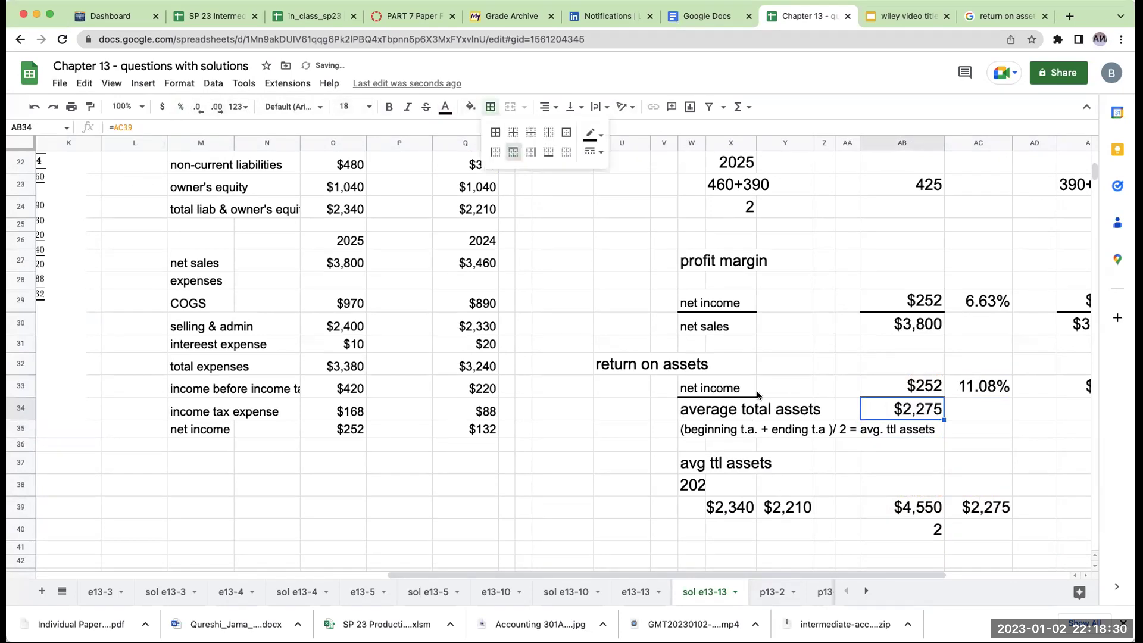
pyautogui.click(692, 409)
pyautogui.moveTo(524, 574); pyautogui.dragTo(174, 573)
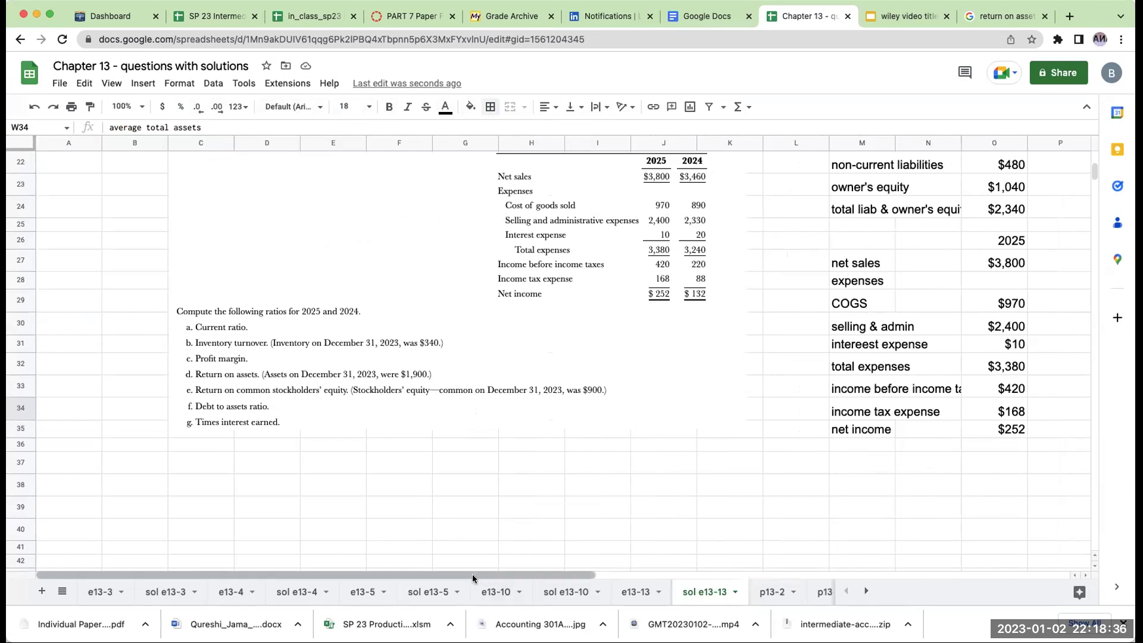
pyautogui.moveTo(473, 574); pyautogui.dragTo(953, 574)
# Enter 1900 as the 2023 total assets in the 2024 working area
pyautogui.click(771, 508)
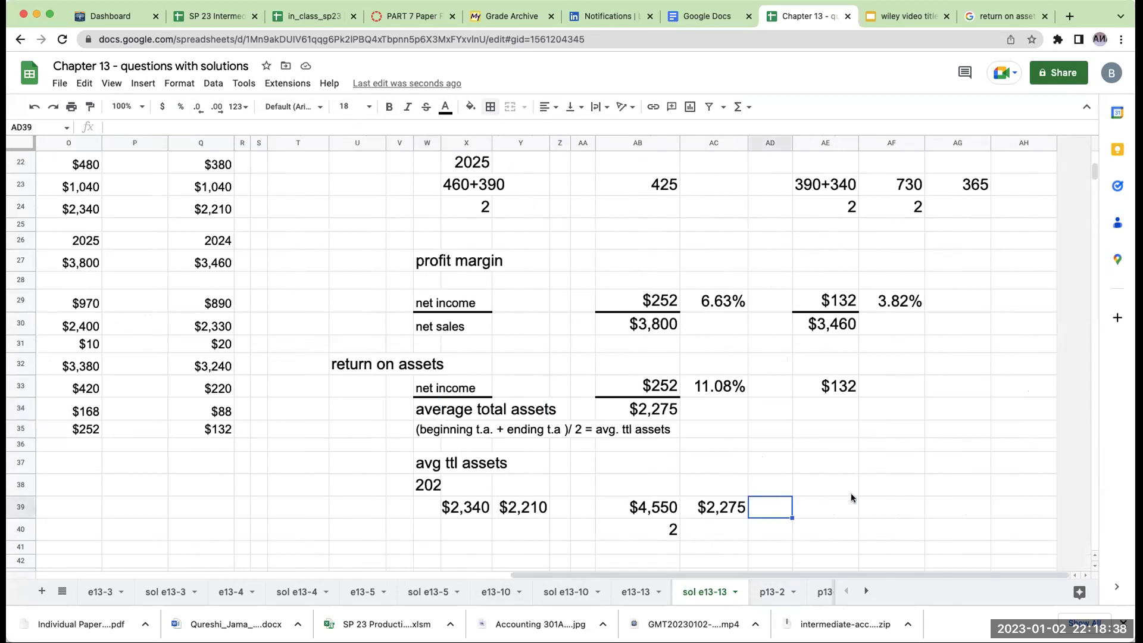
pyautogui.press('Right')
pyautogui.press('Right')
pyautogui.press('Right')
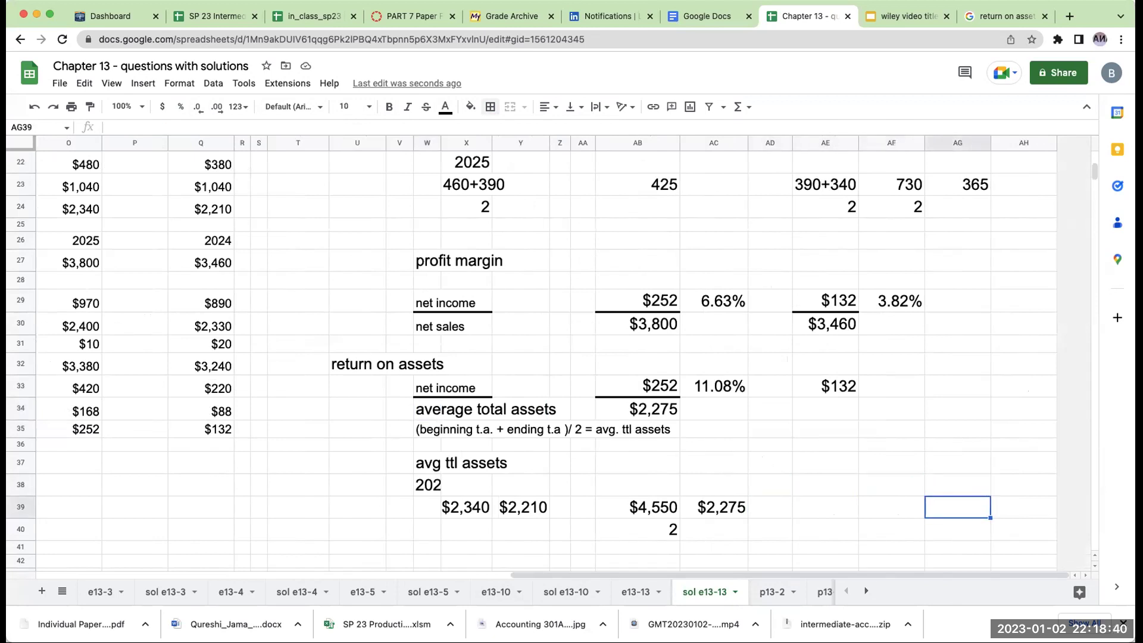
pyautogui.press('Left')
pyautogui.press('Right')
pyautogui.write('1900')
pyautogui.press('Tab')
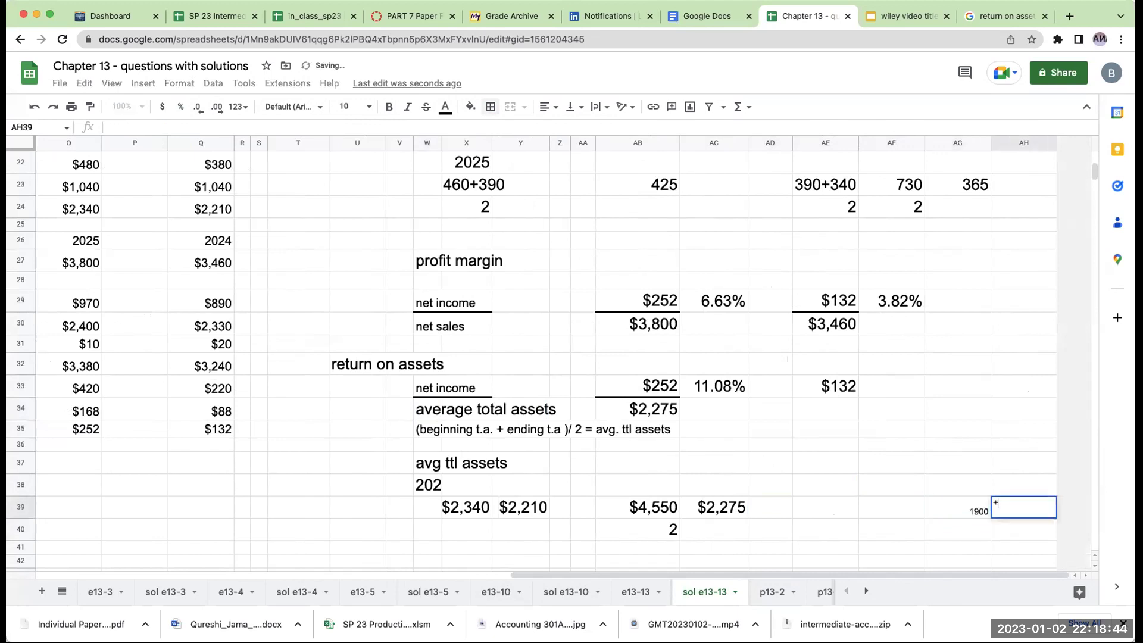
# Pull in the 2024 total assets of $2,210 and double it to $4,420 in AF39
pyautogui.write('+')
pyautogui.press('Left')
pyautogui.press('Left')
pyautogui.press('Left')
pyautogui.press('Left')
pyautogui.press('Left')
pyautogui.press('Left')
pyautogui.press('Left')
pyautogui.press('Left')
pyautogui.press('Left')
pyautogui.press('Return')
pyautogui.press('Up')
pyautogui.press('Left')
pyautogui.press('Left')
pyautogui.write('+')
pyautogui.press('Right')
pyautogui.press('Right')
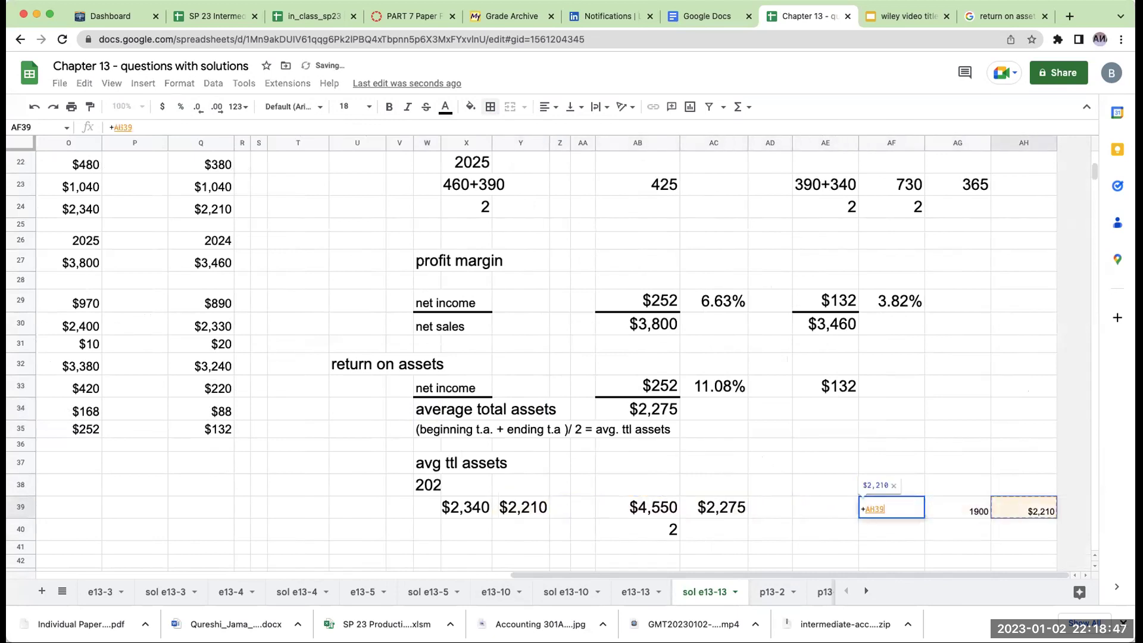
pyautogui.write('*2')
pyautogui.press('Return')
# Enter the divisor 2 and show $2,210 in AE39
pyautogui.write('2')
pyautogui.press('Left')
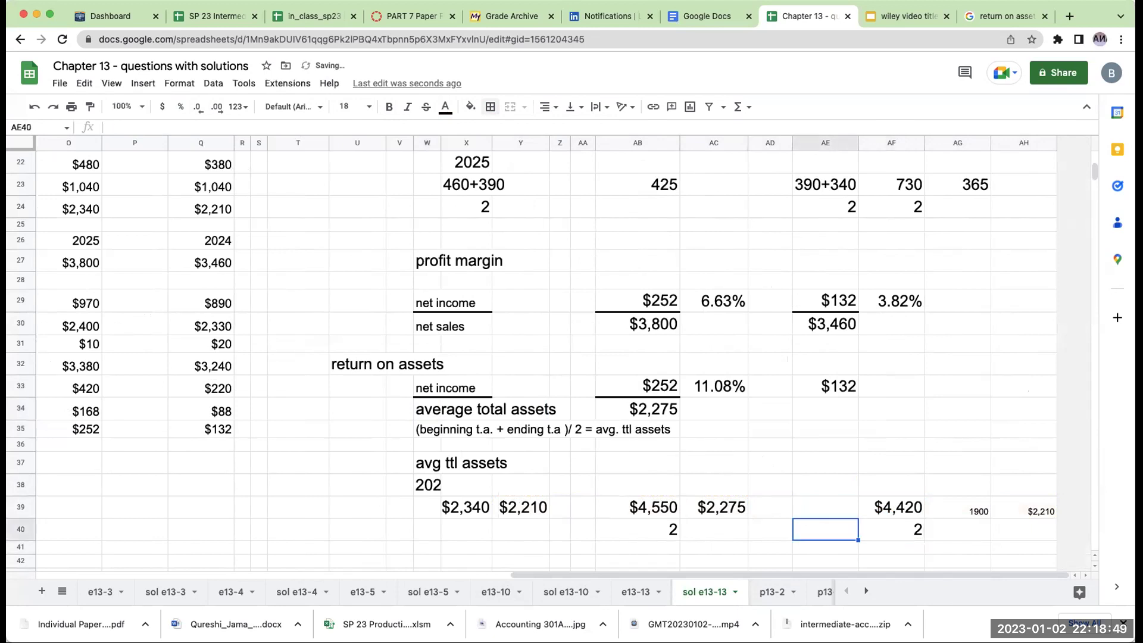
pyautogui.press('Up')
pyautogui.write('+')
pyautogui.press('Right')
pyautogui.press('Right')
pyautogui.press('Right')
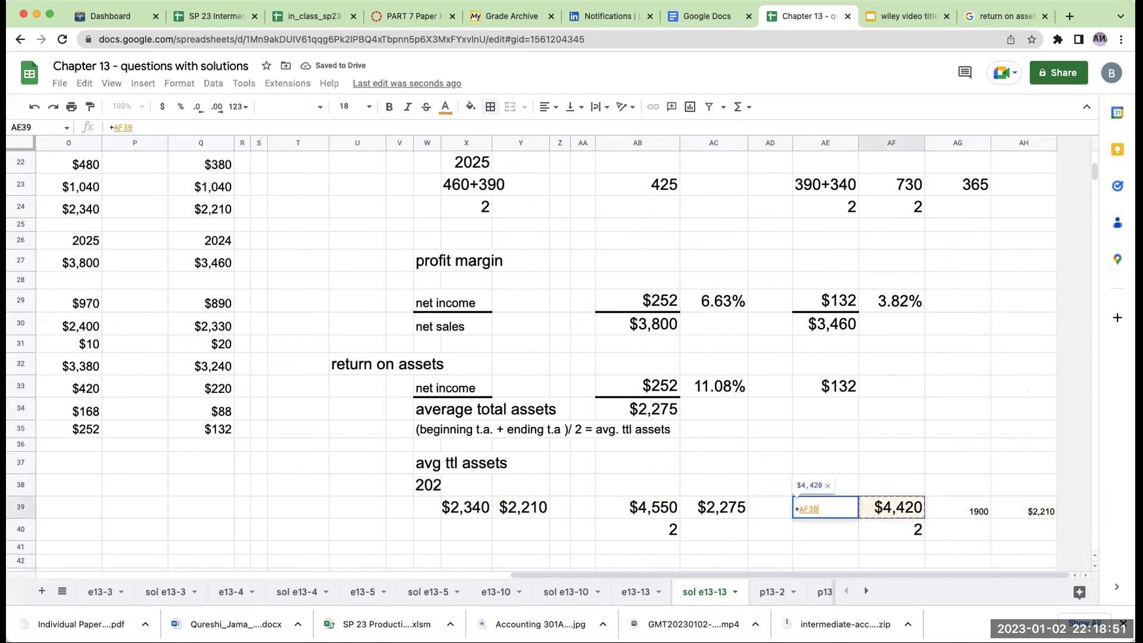
pyautogui.press('Return')
# Link AE34 to the $2,210 as 2024 average total assets
pyautogui.press('Up')
pyautogui.press('Left')
pyautogui.press('Up')
pyautogui.press('Right')
pyautogui.press('Right')
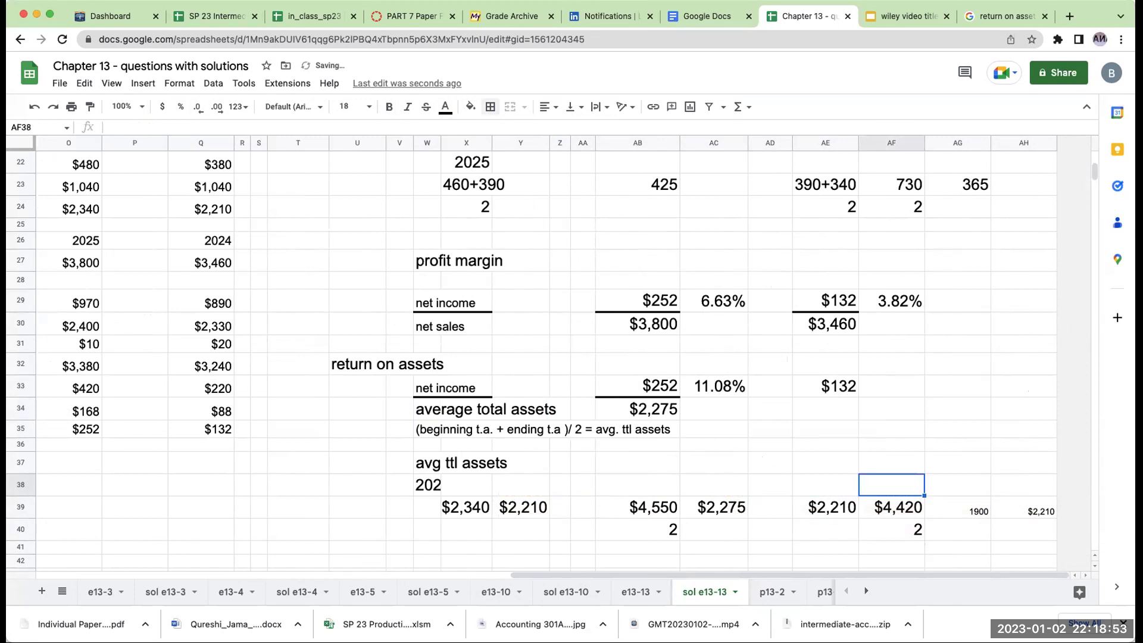
pyautogui.press('Left')
pyautogui.press('Up')
pyautogui.press('Up')
pyautogui.press('Up')
pyautogui.press('Up')
pyautogui.write('+')
pyautogui.press('Down')
pyautogui.press('Down')
pyautogui.press('Down')
pyautogui.press('Down')
pyautogui.press('Down')
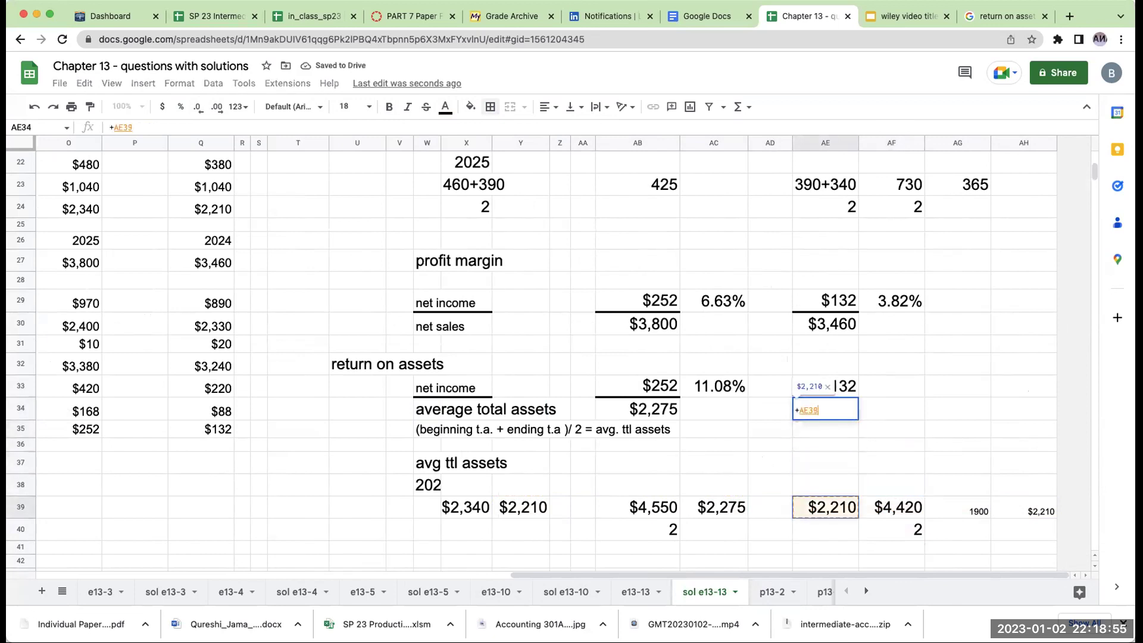
pyautogui.press('Tab')
# Enter =AE33/AE34 for 2024 return on assets and format it as 5.97%
pyautogui.press('Up')
pyautogui.write('=')
pyautogui.press('Left')
pyautogui.write('/')
pyautogui.press('Left')
pyautogui.press('Down')
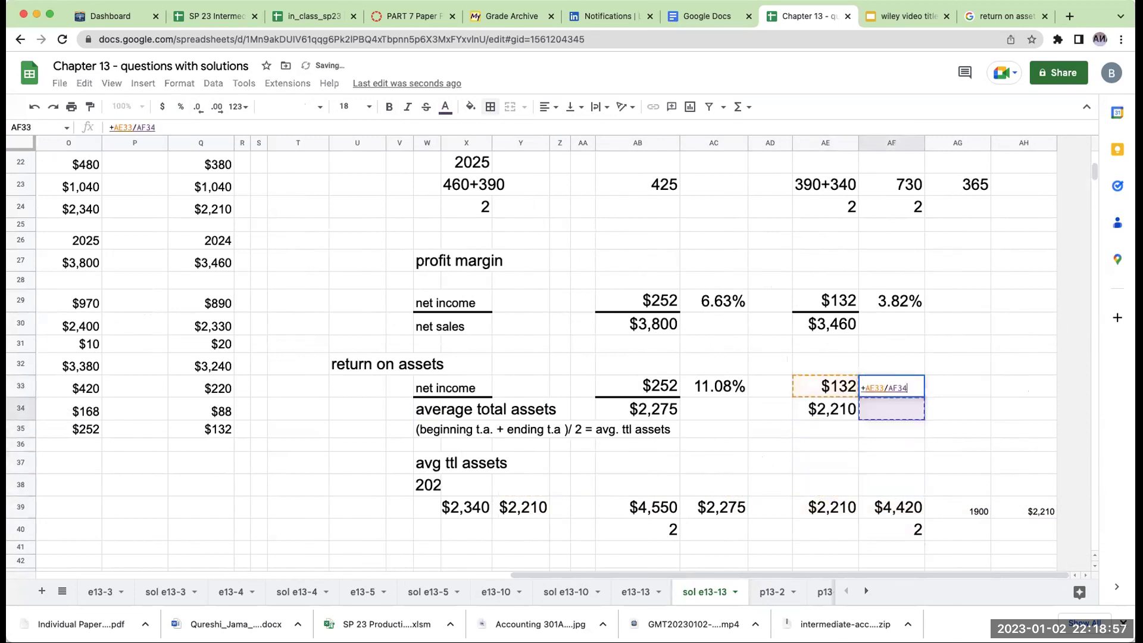
pyautogui.press('Return')
pyautogui.press('Up')
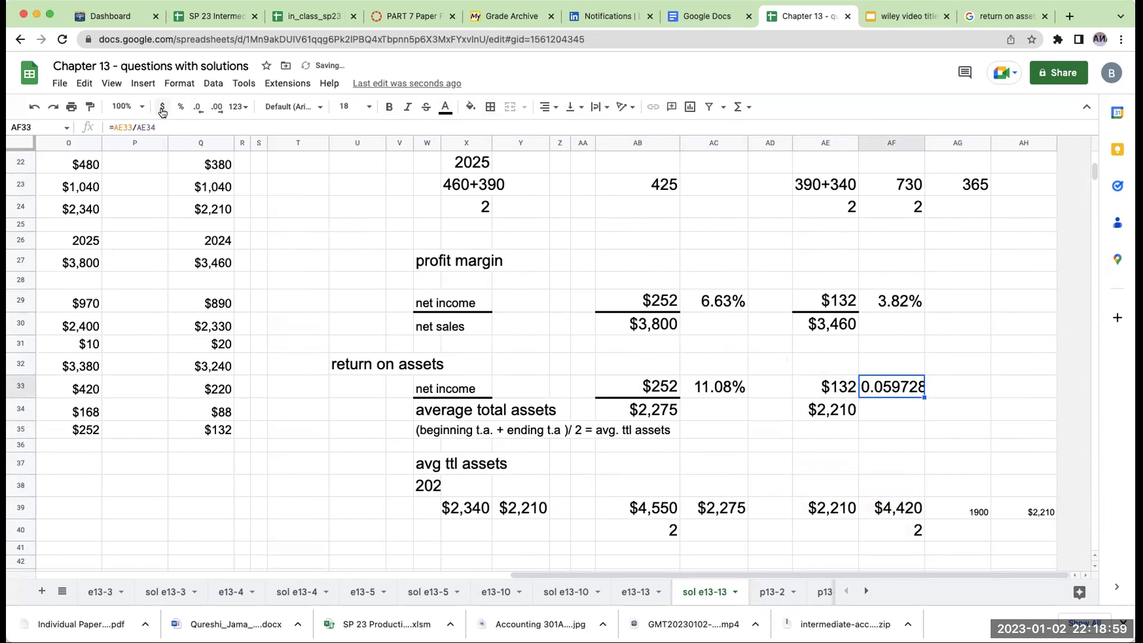
pyautogui.click(180, 107)
# Add a border fraction line under the 2024 average total assets cell
pyautogui.click(819, 399)
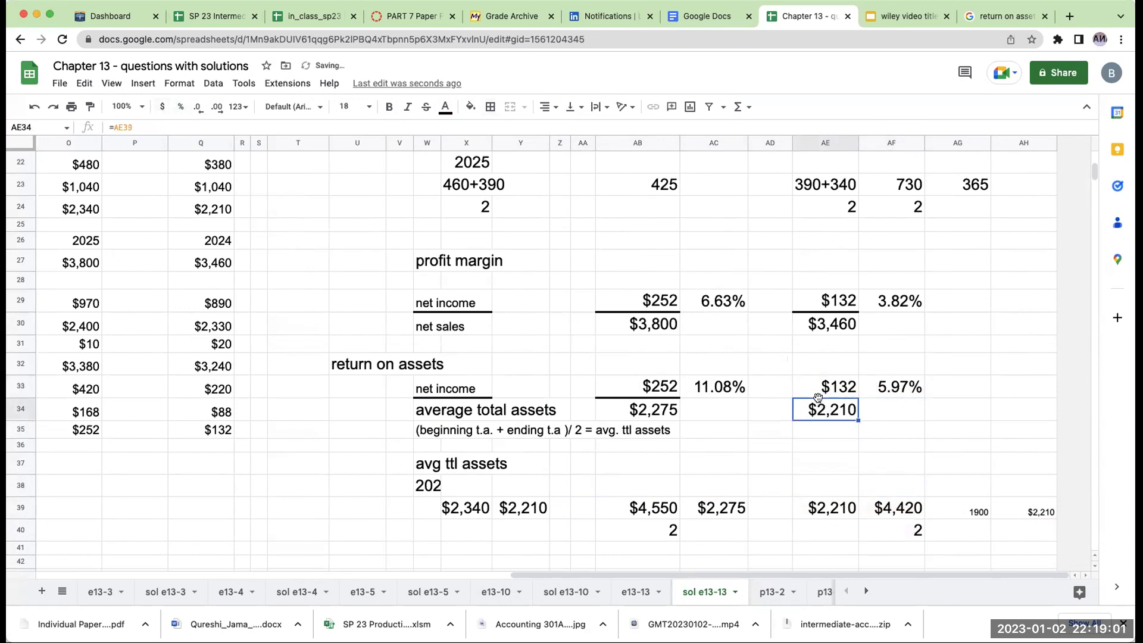
pyautogui.click(490, 107)
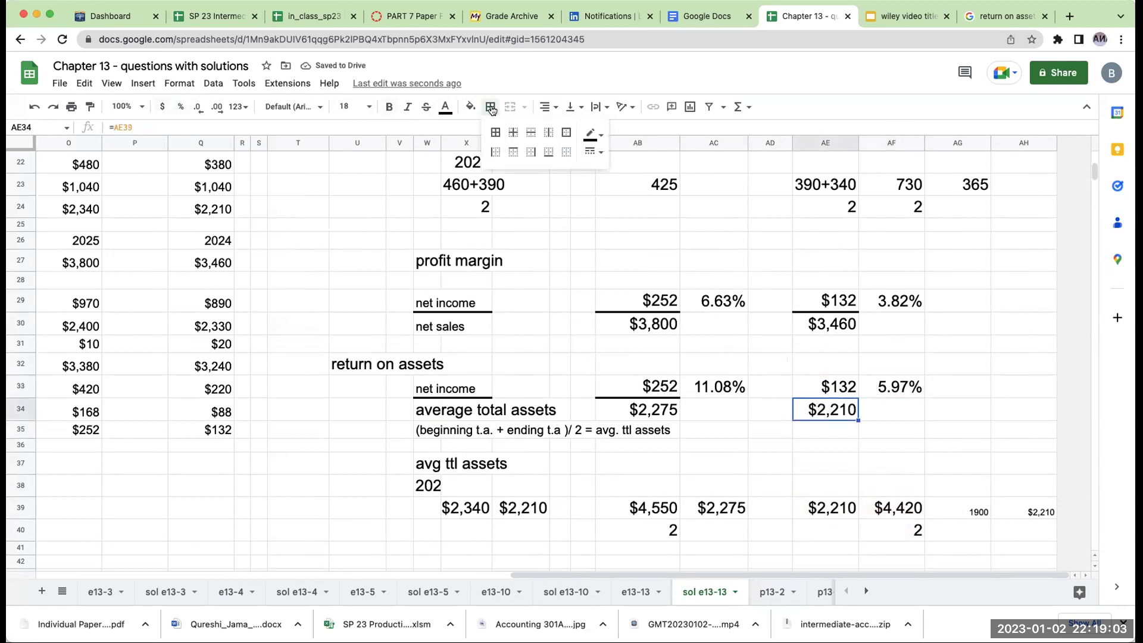
pyautogui.click(348, 561)
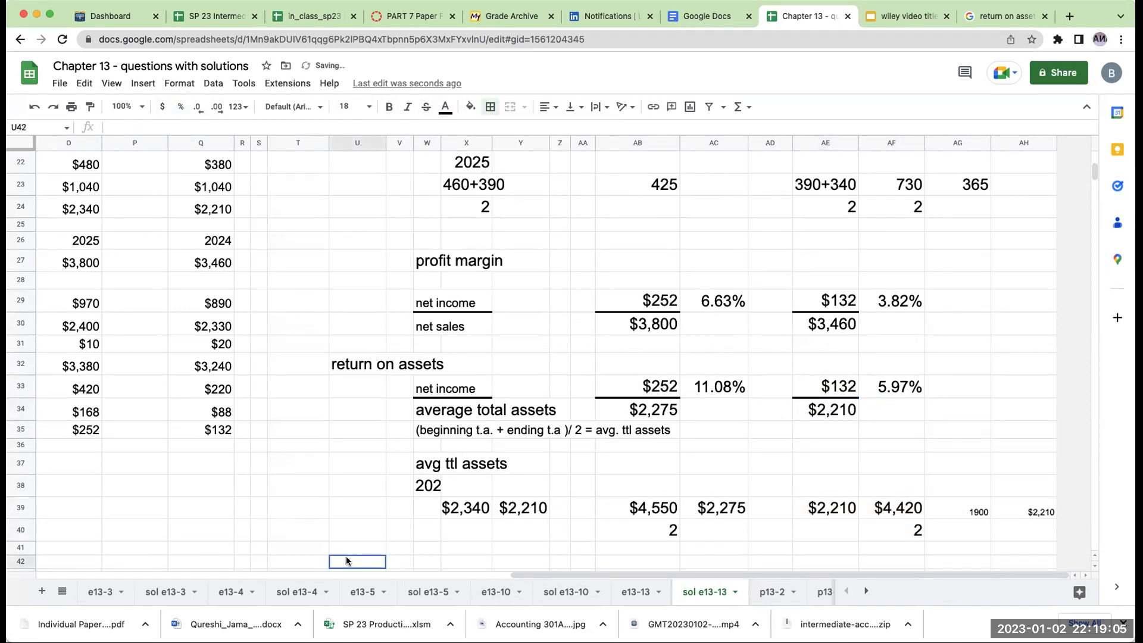
pyautogui.moveTo(513, 569); pyautogui.dragTo(42, 573)
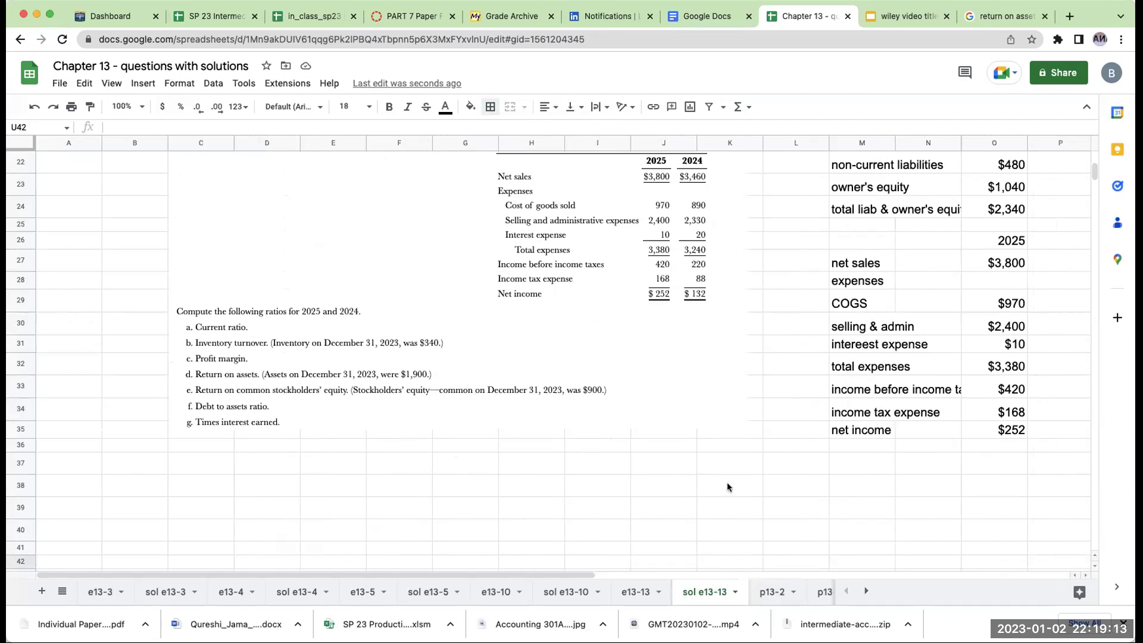
# Scroll through the Ness Company statements to review net income and expense figures
pyautogui.scroll(5, 595, 467)
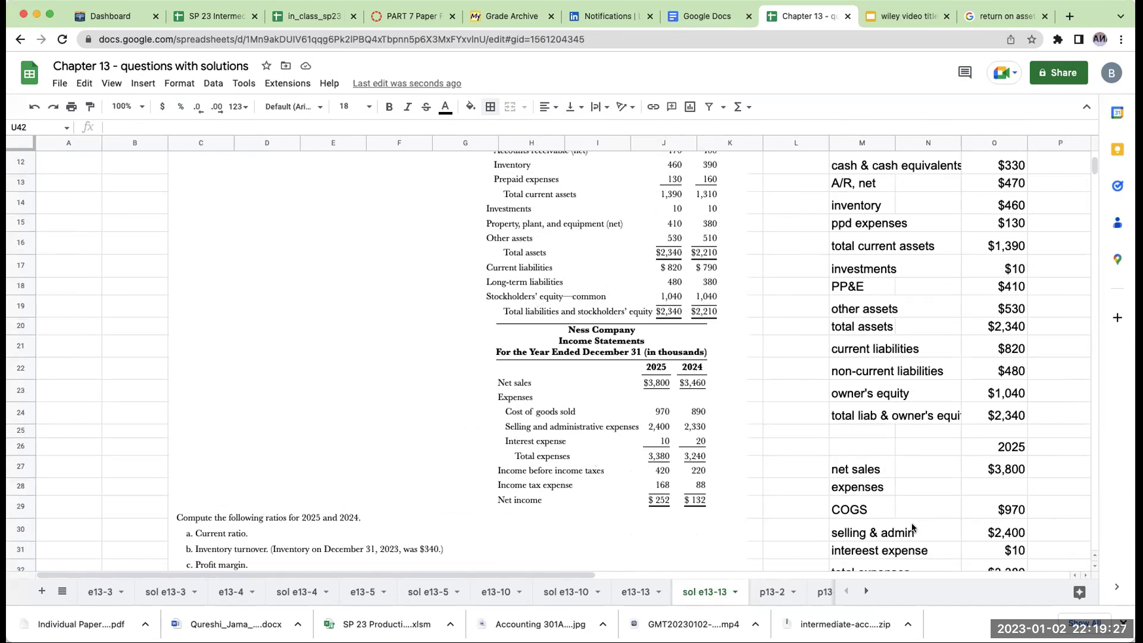
pyautogui.scroll(-3, 912, 524)
pyautogui.scroll(5, 912, 523)
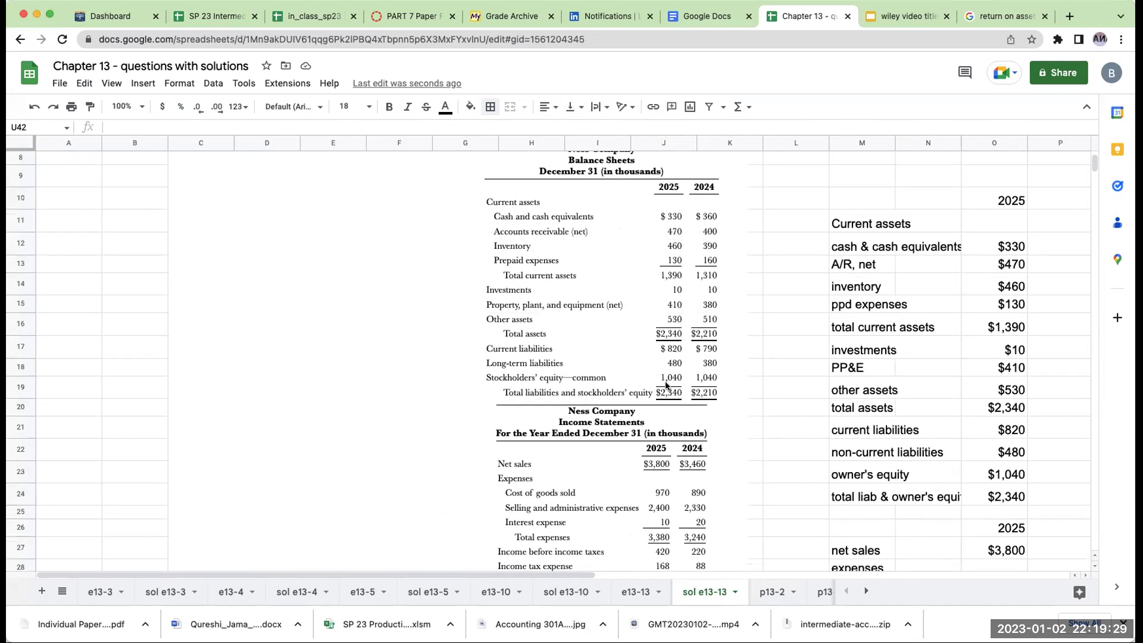
pyautogui.click(905, 457)
pyautogui.scroll(-3, 903, 515)
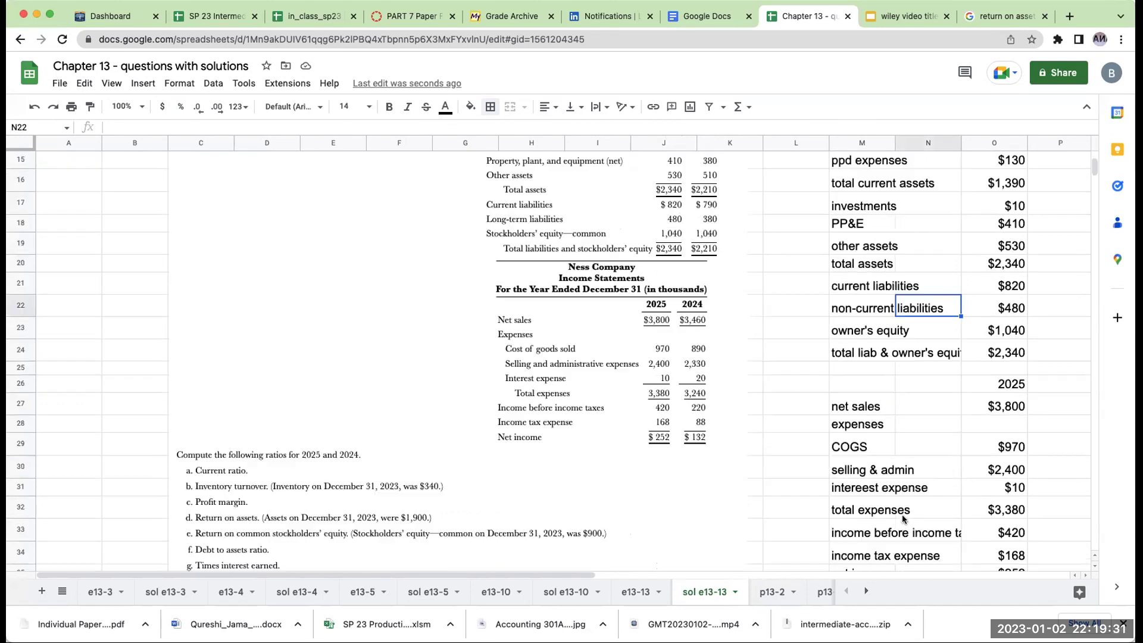
pyautogui.scroll(-4, 926, 505)
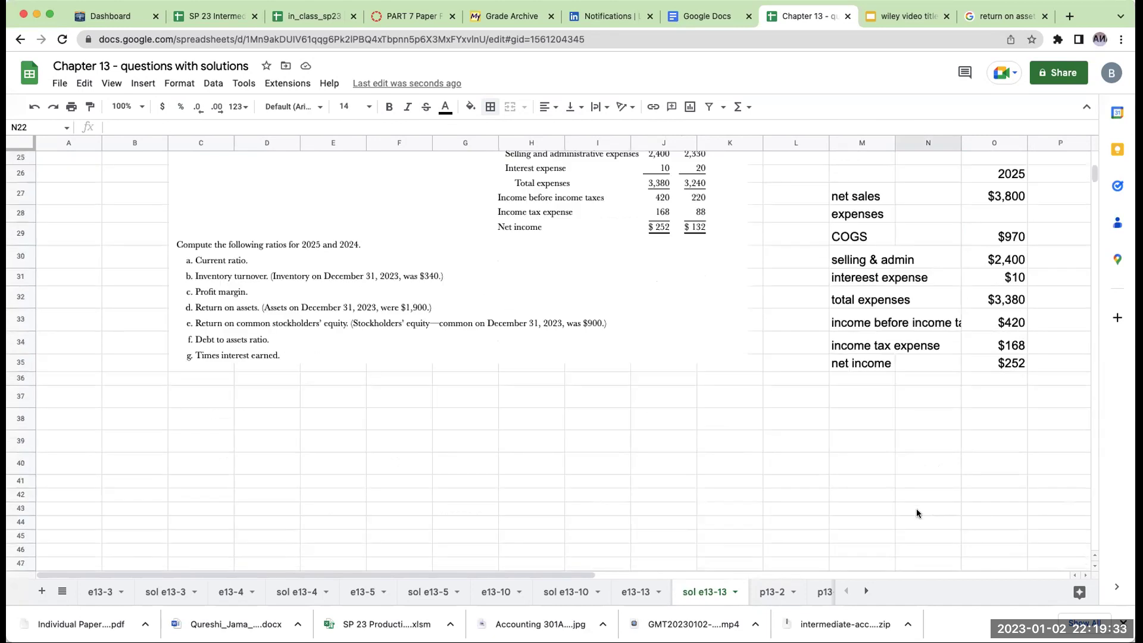
# Copy the return on equity formula labels from sol e13-10 into U43 of sol e13-13
pyautogui.click(583, 592)
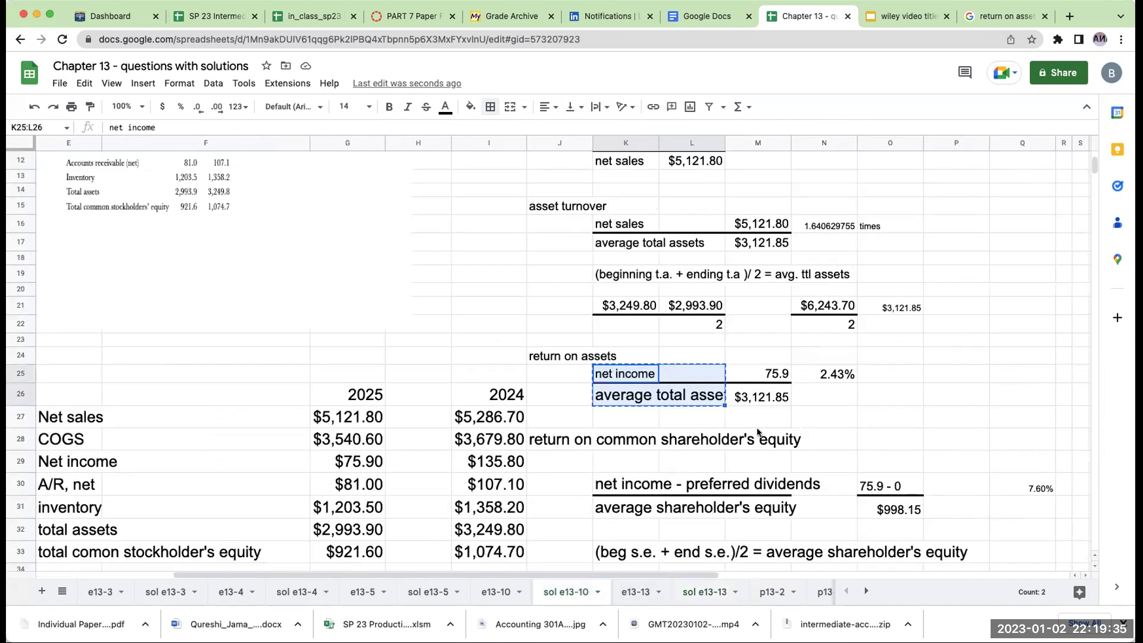
pyautogui.scroll(2, 739, 451)
pyautogui.scroll(-5, 613, 411)
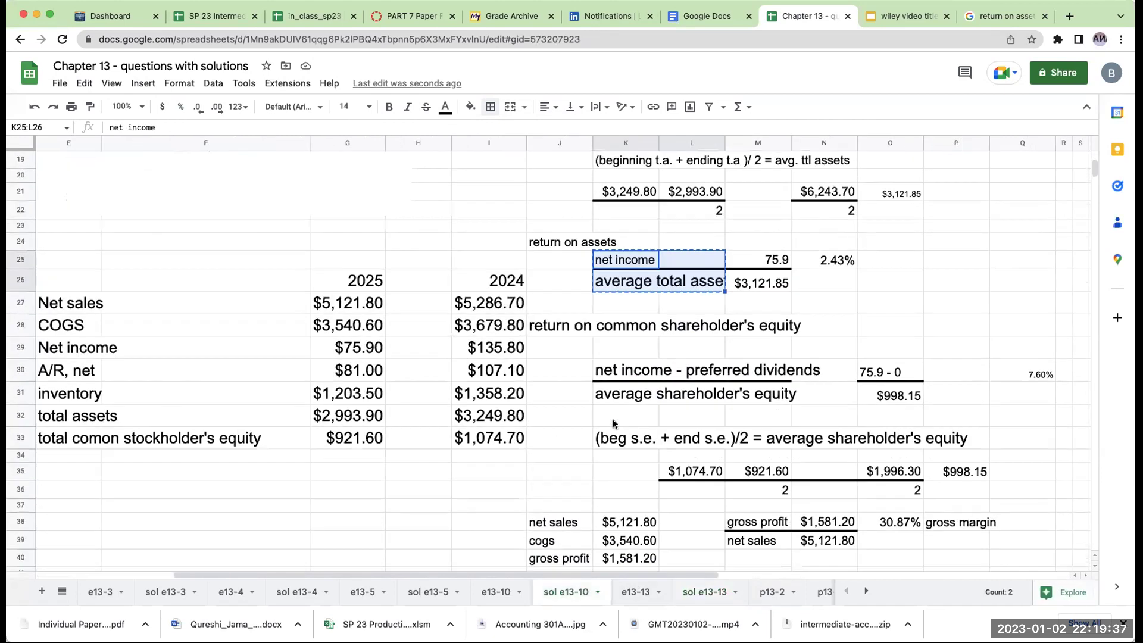
pyautogui.click(570, 413)
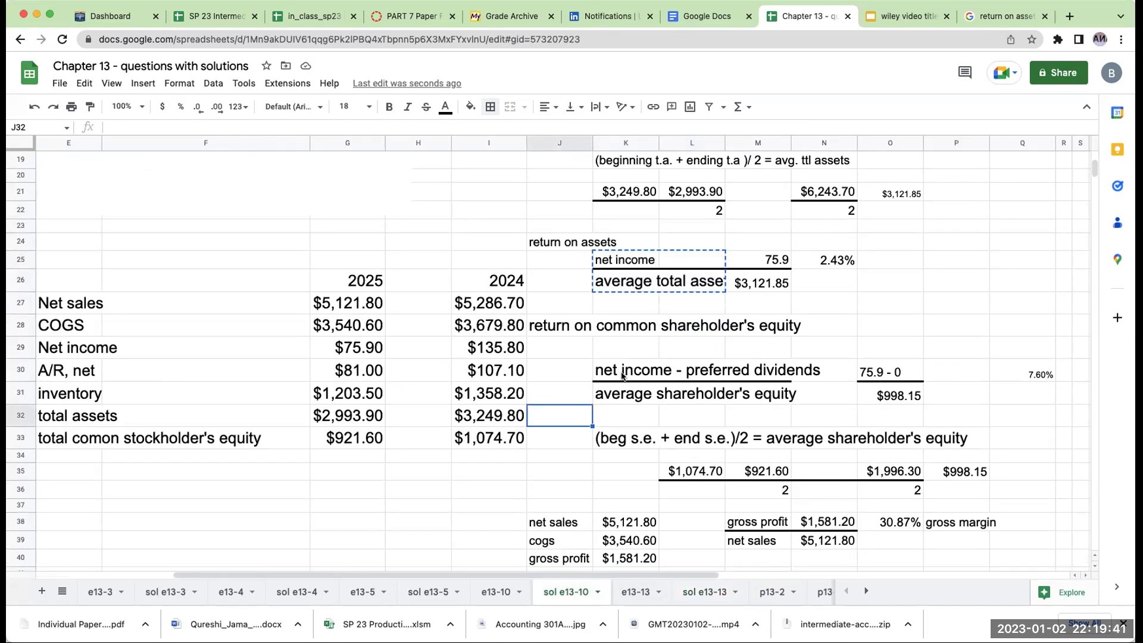
pyautogui.moveTo(622, 375); pyautogui.dragTo(768, 395)
pyautogui.hotkey('ctrl', 'c')
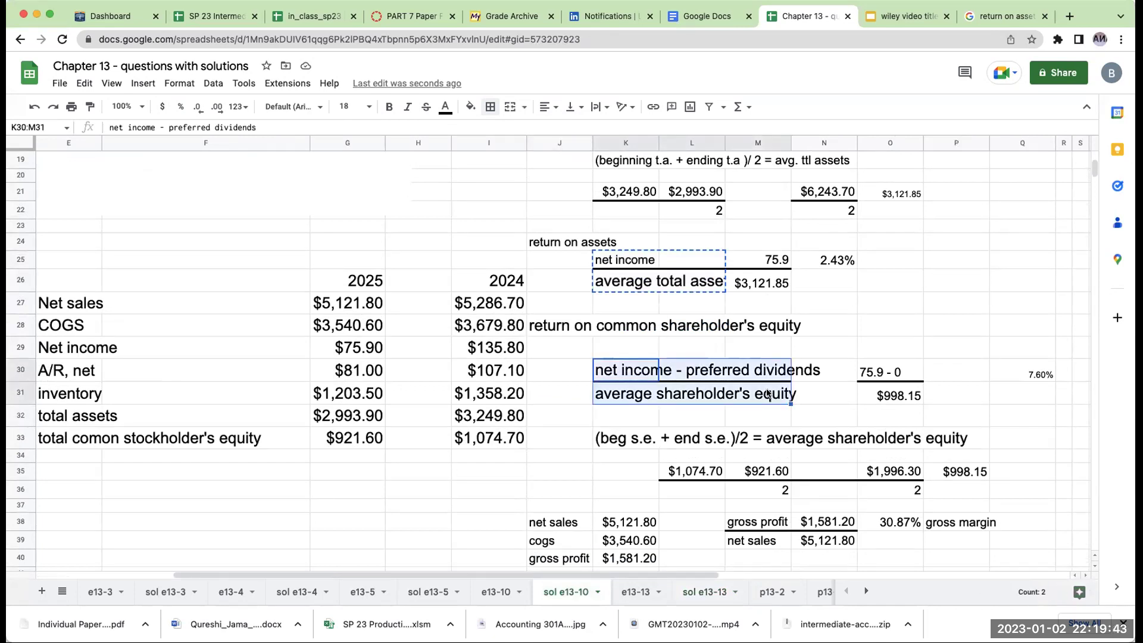
pyautogui.click(699, 591)
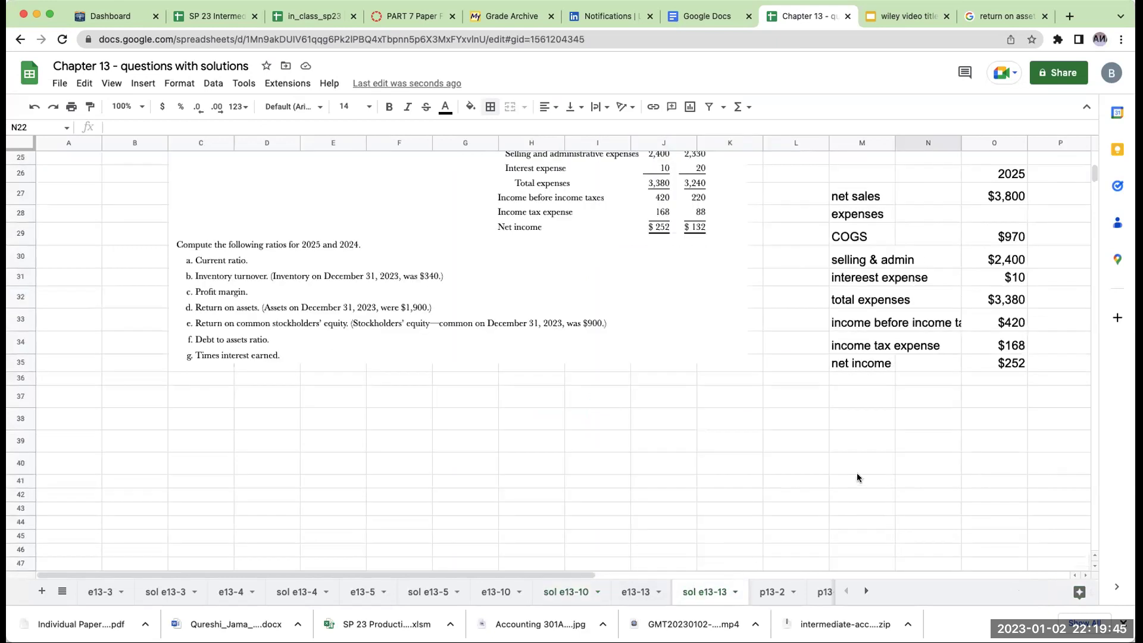
pyautogui.moveTo(553, 575); pyautogui.dragTo(1027, 575)
pyautogui.click(360, 522)
pyautogui.click(360, 497)
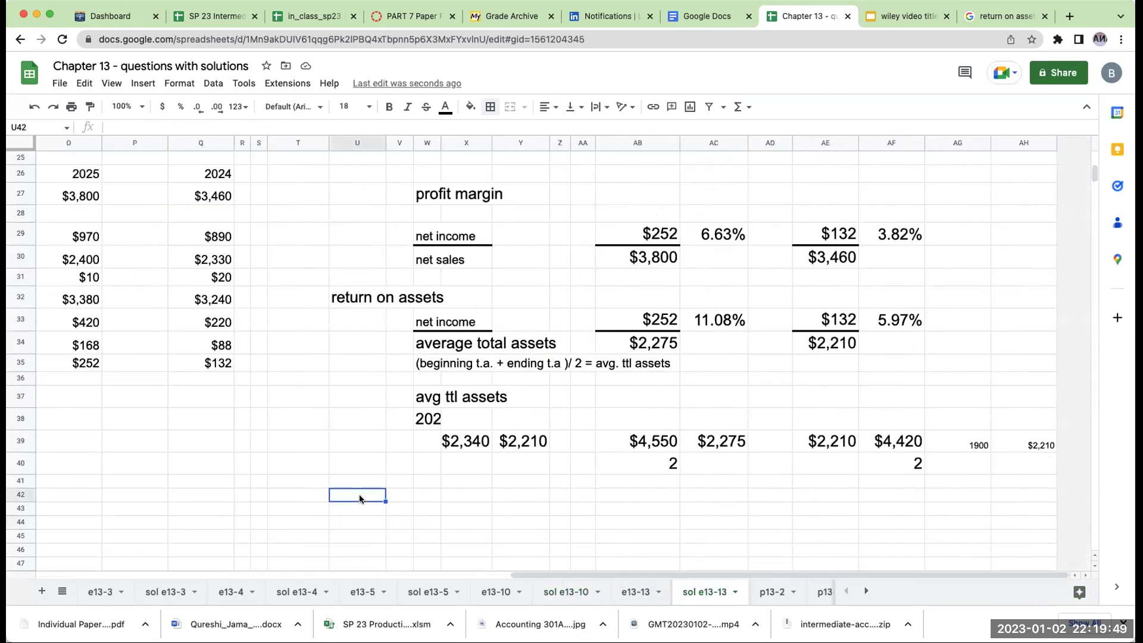
pyautogui.click(359, 512)
pyautogui.hotkey('ctrl', 'v')
# Type the heading 'return on shareholder's equity' in T42
pyautogui.click(302, 492)
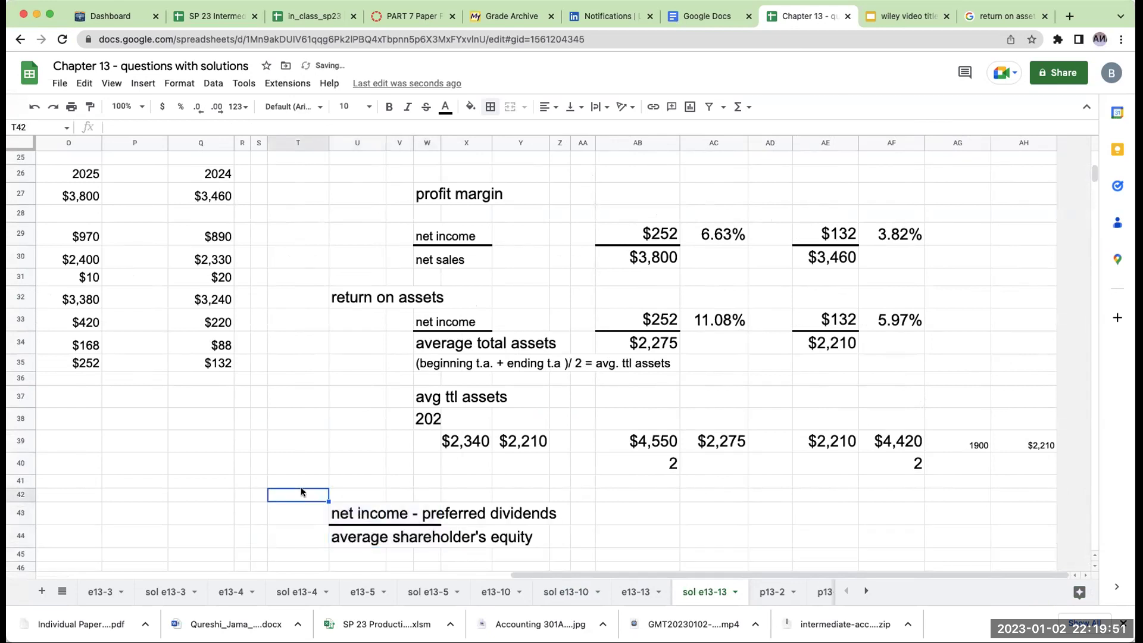
pyautogui.write('return on sh')
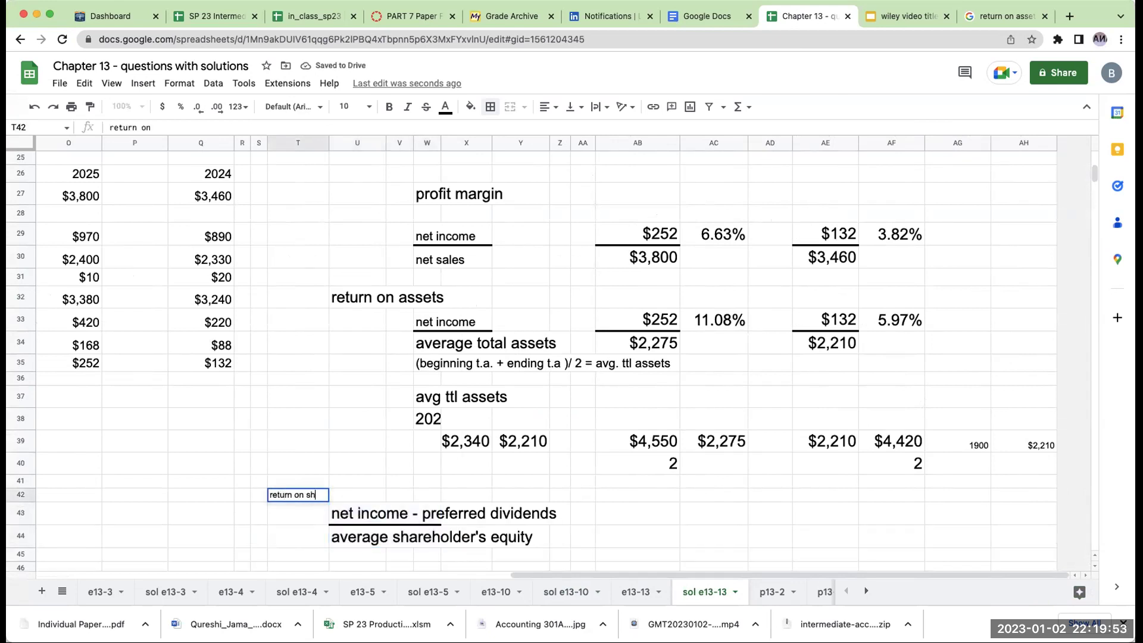
pyautogui.write("areholder's equi")
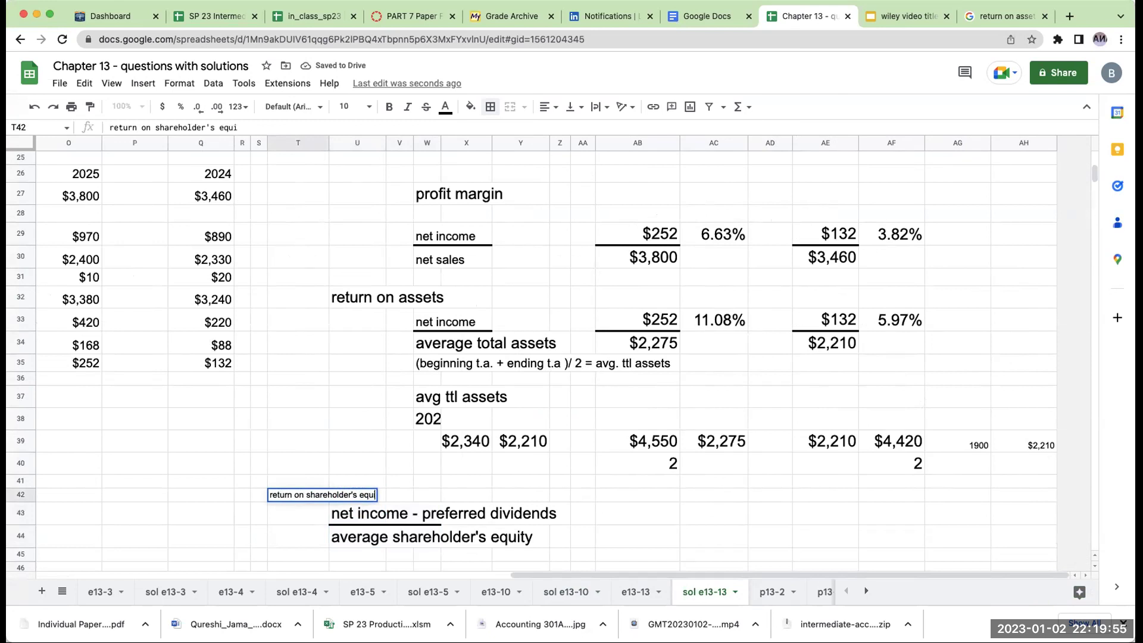
pyautogui.write('ty')
pyautogui.press('Return')
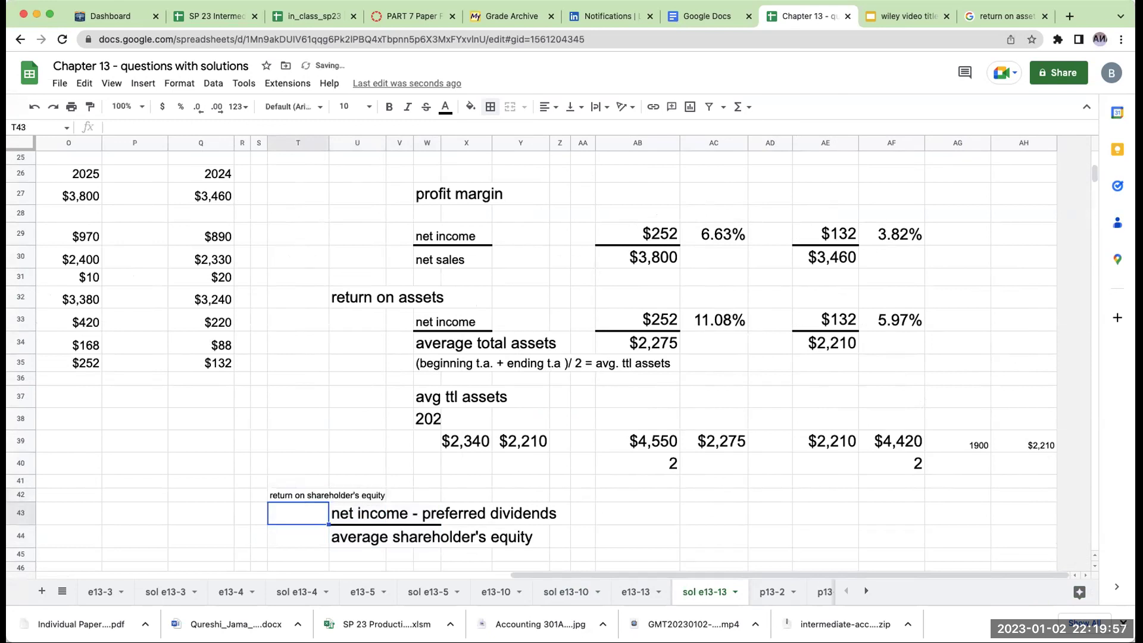
pyautogui.press('Up')
pyautogui.press('Right')
pyautogui.press('Right')
pyautogui.press('Right')
pyautogui.press('Right')
pyautogui.press('Right')
pyautogui.press('Right')
pyautogui.press('Right')
pyautogui.press('Right')
# Enter the net income numerators, $252 for 2025 in AB43 and $132 for 2024 in AE43
pyautogui.press('Down')
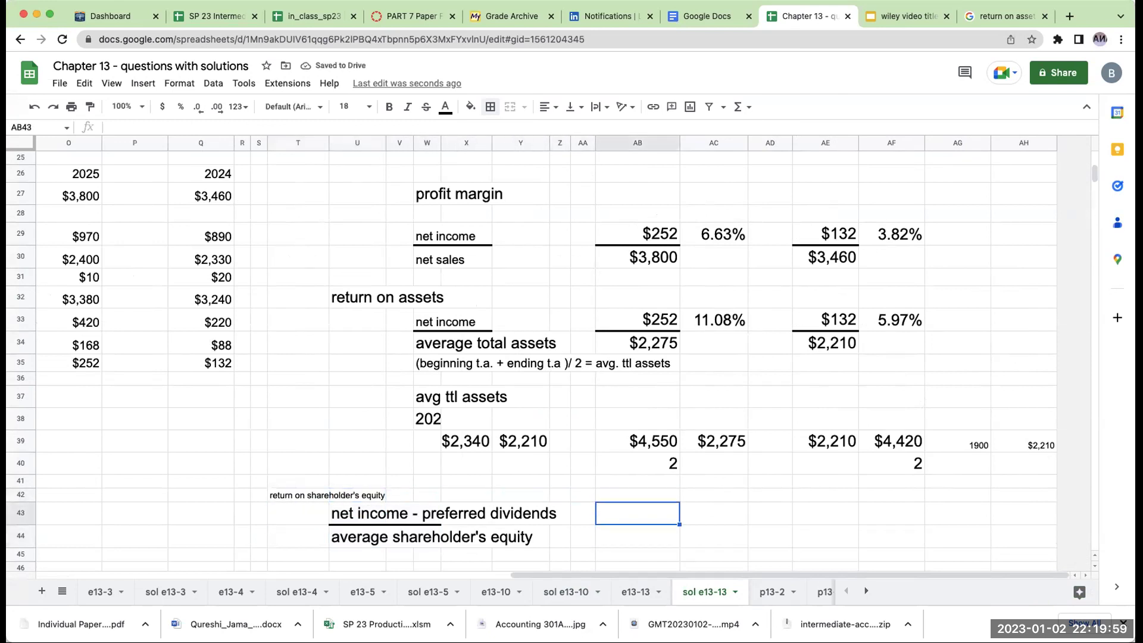
pyautogui.write('+')
pyautogui.press('Left')
pyautogui.press('Left')
pyautogui.press('Left')
pyautogui.press('Left')
pyautogui.press('Left')
pyautogui.press('Left')
pyautogui.press('Left')
pyautogui.press('Left')
pyautogui.press('Left')
pyautogui.press('Left')
pyautogui.press('Left')
pyautogui.press('Left')
pyautogui.press('Left')
pyautogui.press('Left')
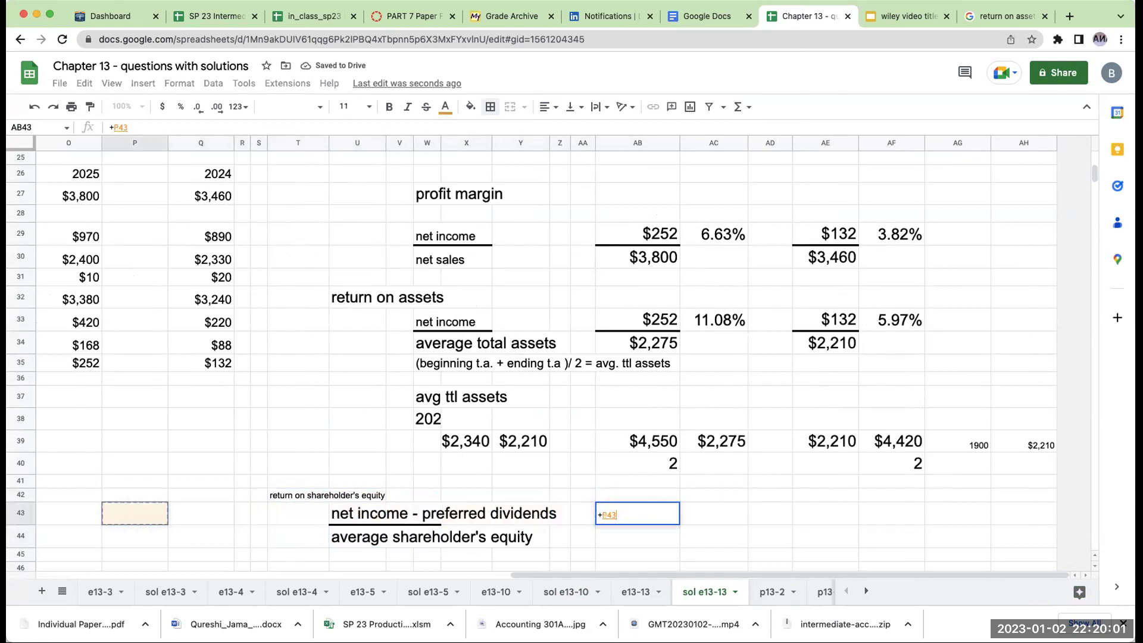
pyautogui.press('Up')
pyautogui.press('Up')
pyautogui.press('Up')
pyautogui.press('Up')
pyautogui.press('Up')
pyautogui.press('Right')
pyautogui.press('Up')
pyautogui.press('Up')
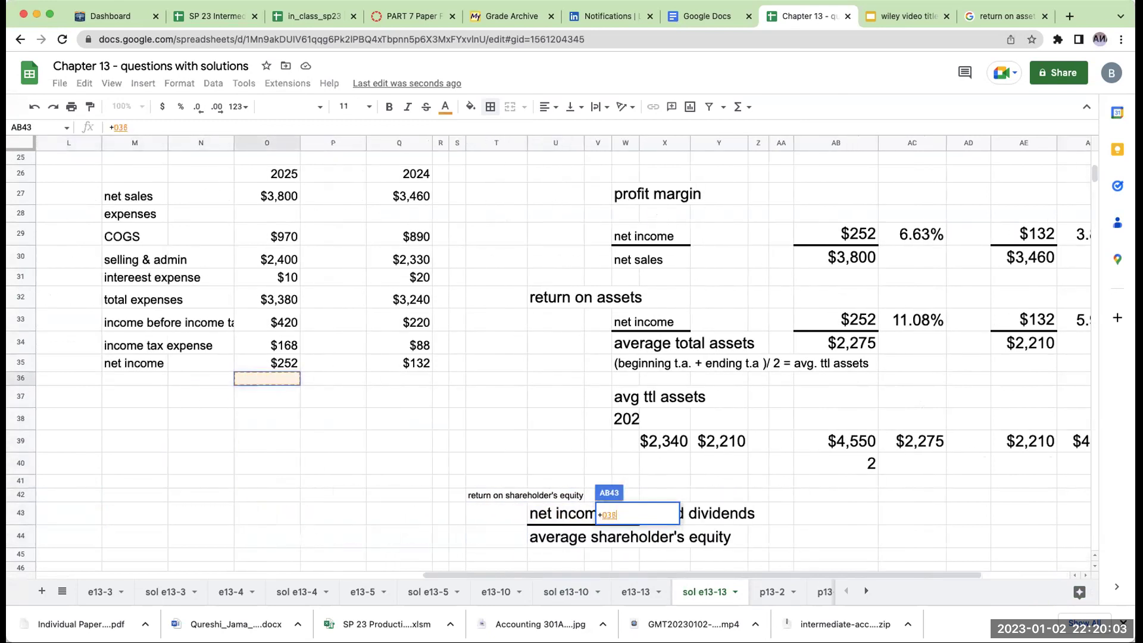
pyautogui.press('Up')
pyautogui.press('Return')
pyautogui.press('Up')
pyautogui.press('Right')
pyautogui.press('Right')
pyautogui.press('Right')
pyautogui.write('+')
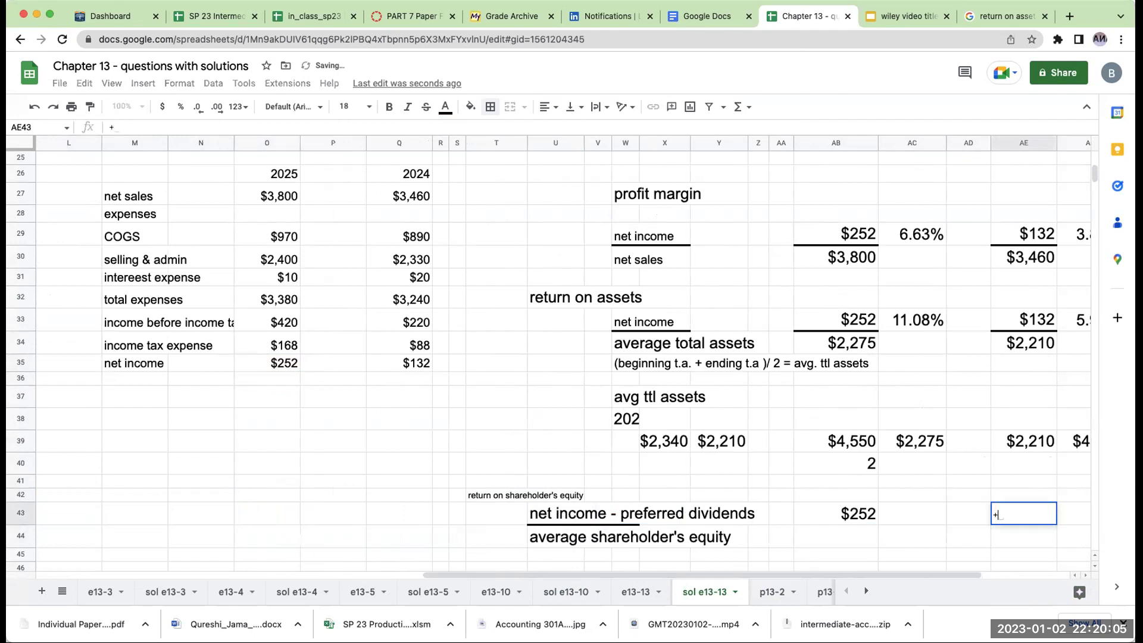
pyautogui.press('Up')
pyautogui.press('Up')
pyautogui.press('Up')
pyautogui.press('Up')
pyautogui.press('Up')
pyautogui.press('Up')
pyautogui.press('Up')
pyautogui.press('Up')
pyautogui.press('Up')
pyautogui.press('Up')
pyautogui.press('Up')
pyautogui.press('Up')
pyautogui.press('Up')
pyautogui.press('Up')
pyautogui.press('Up')
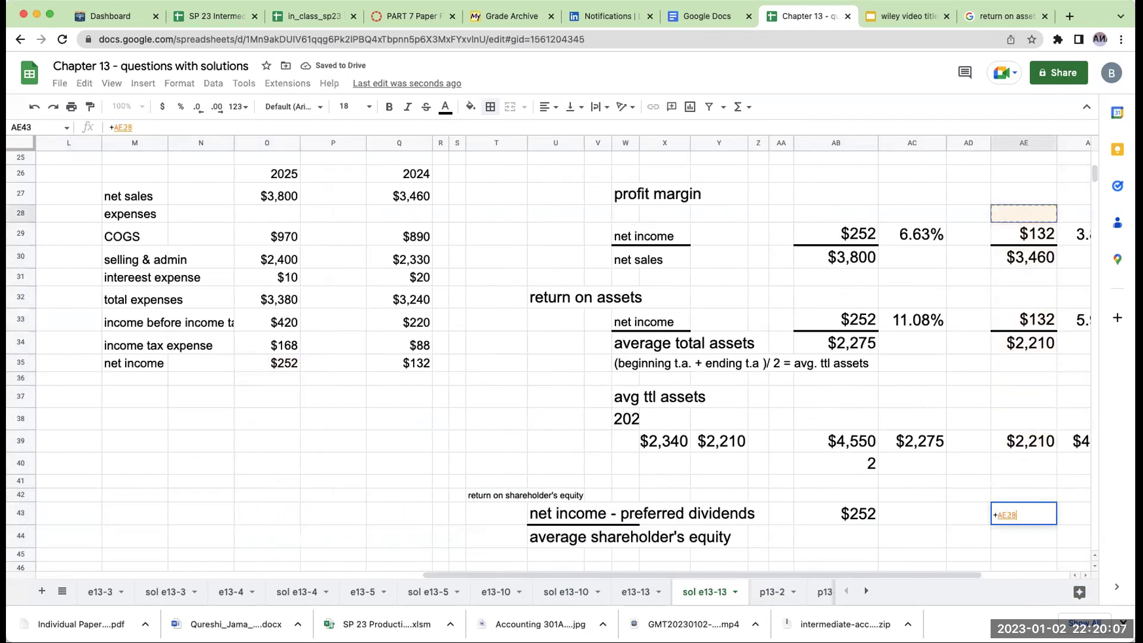
pyautogui.press('Down')
pyautogui.press('Return')
# Give AB44 and AE44 top borders as fraction lines under both numerators
pyautogui.click(853, 535)
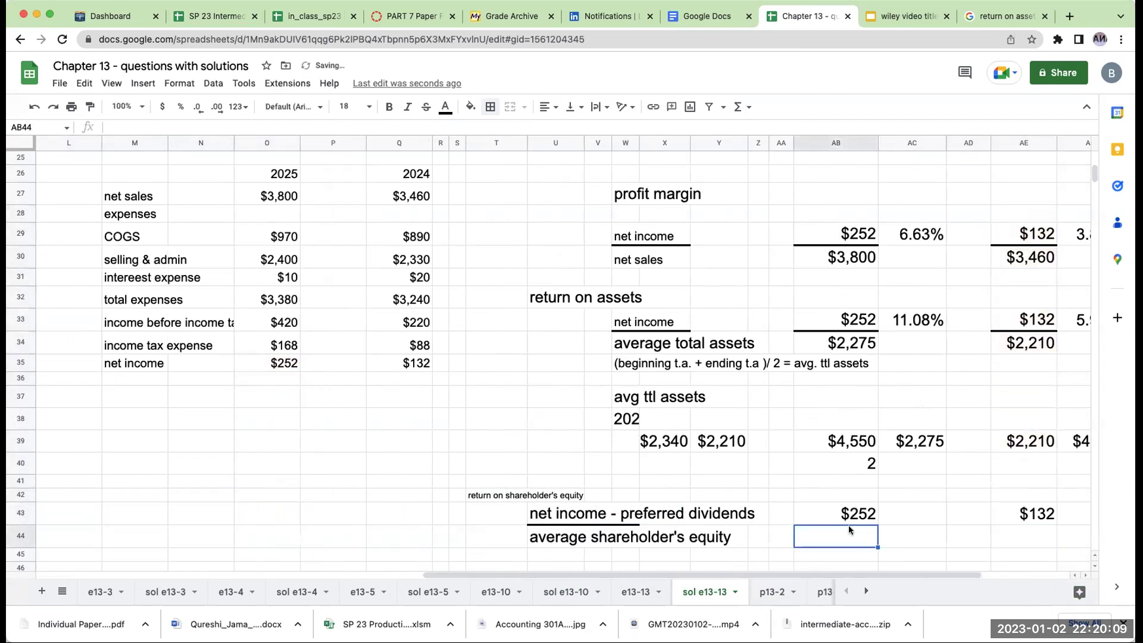
pyautogui.click(490, 107)
pyautogui.click(513, 153)
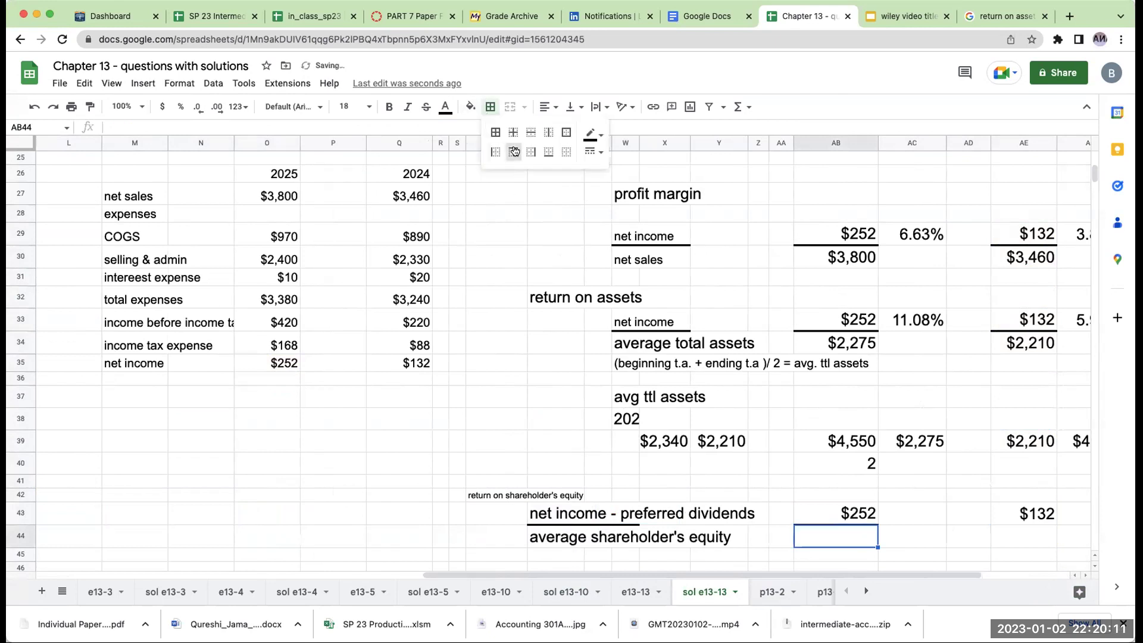
pyautogui.press('Right')
pyautogui.press('Right')
pyautogui.press('Right')
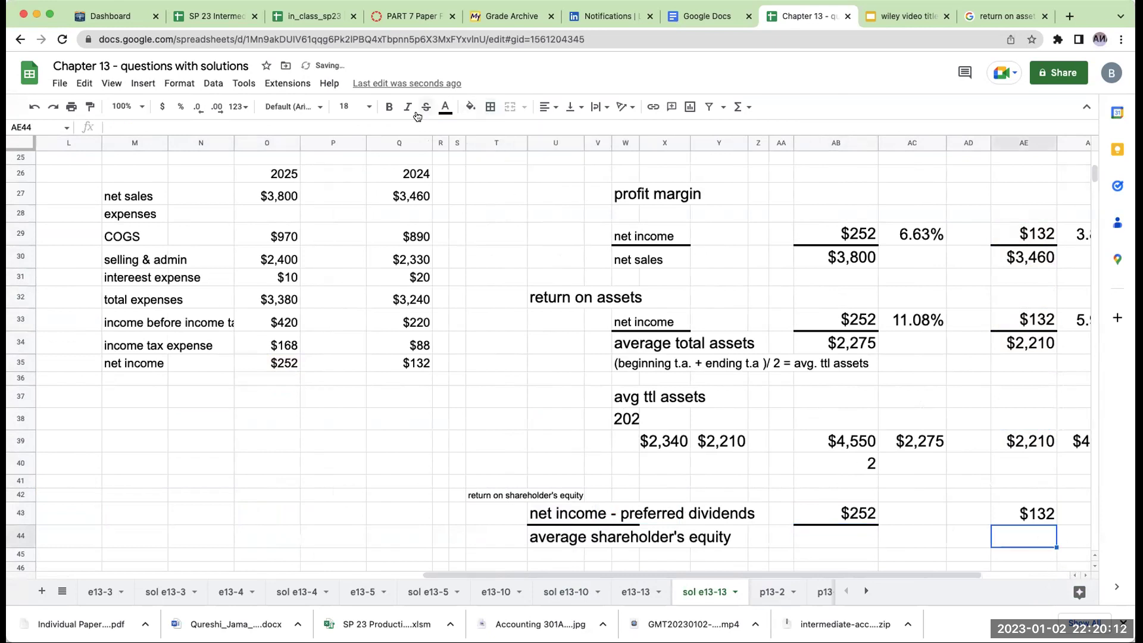
pyautogui.click(484, 106)
pyautogui.scroll(-2, 857, 442)
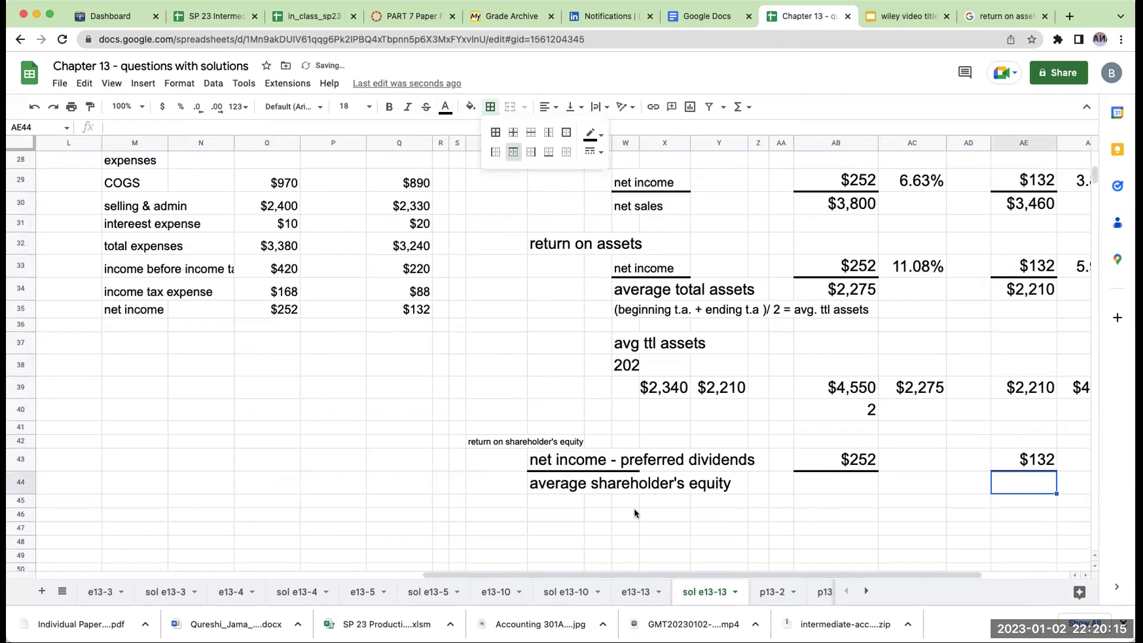
pyautogui.click(563, 524)
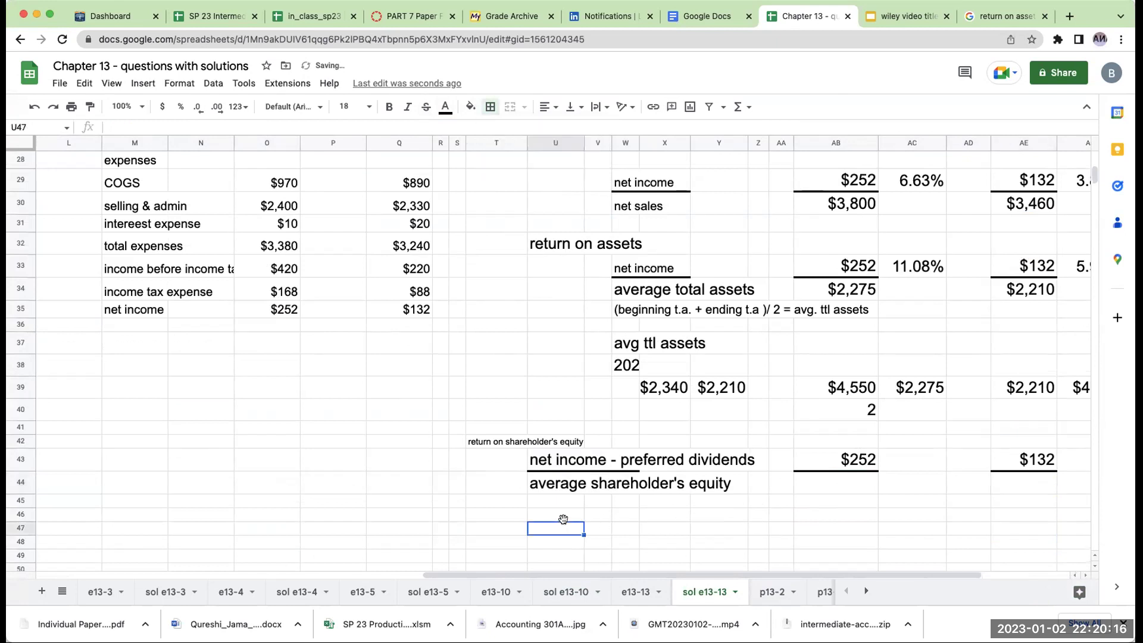
# Copy the average shareholder's equity note from K33 on sol e13-10 into U47 on sol e13-13
pyautogui.click(567, 591)
pyautogui.click(589, 477)
pyautogui.scroll(-3, 590, 478)
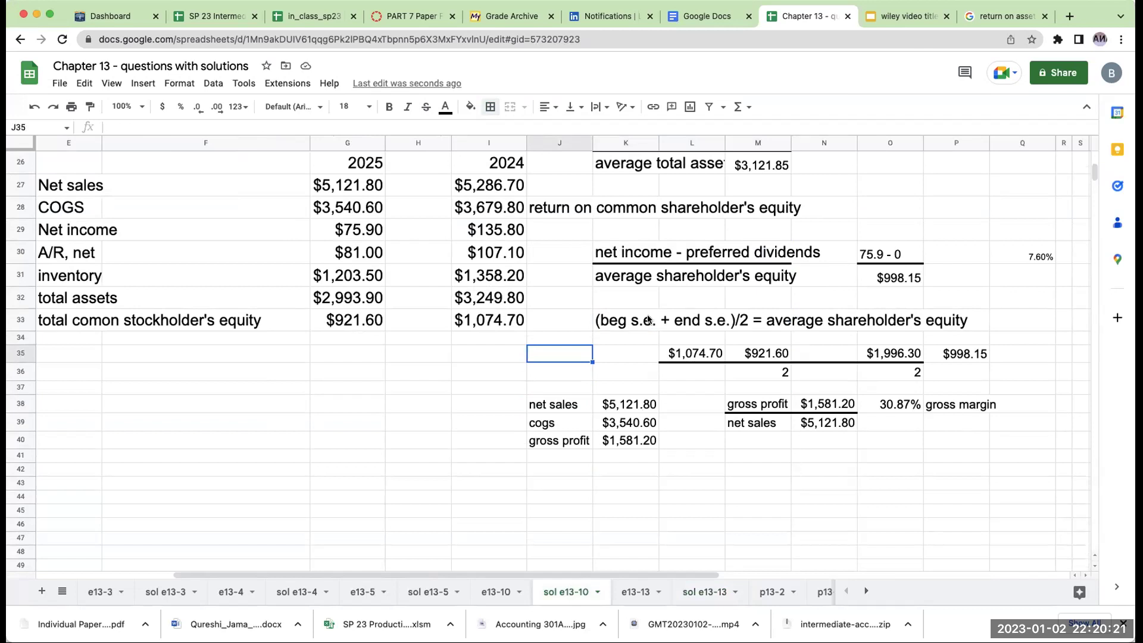
pyautogui.click(649, 320)
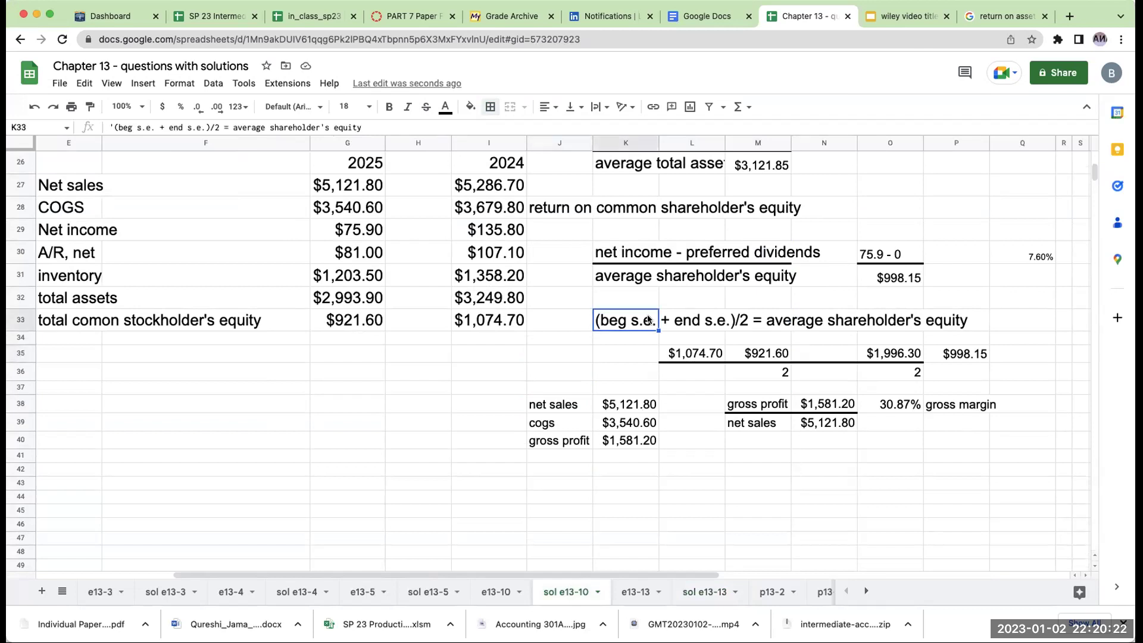
pyautogui.click(697, 593)
pyautogui.click(560, 522)
pyautogui.write("(beg s.e. + end s.e.)/2 = average shareholder's equity")
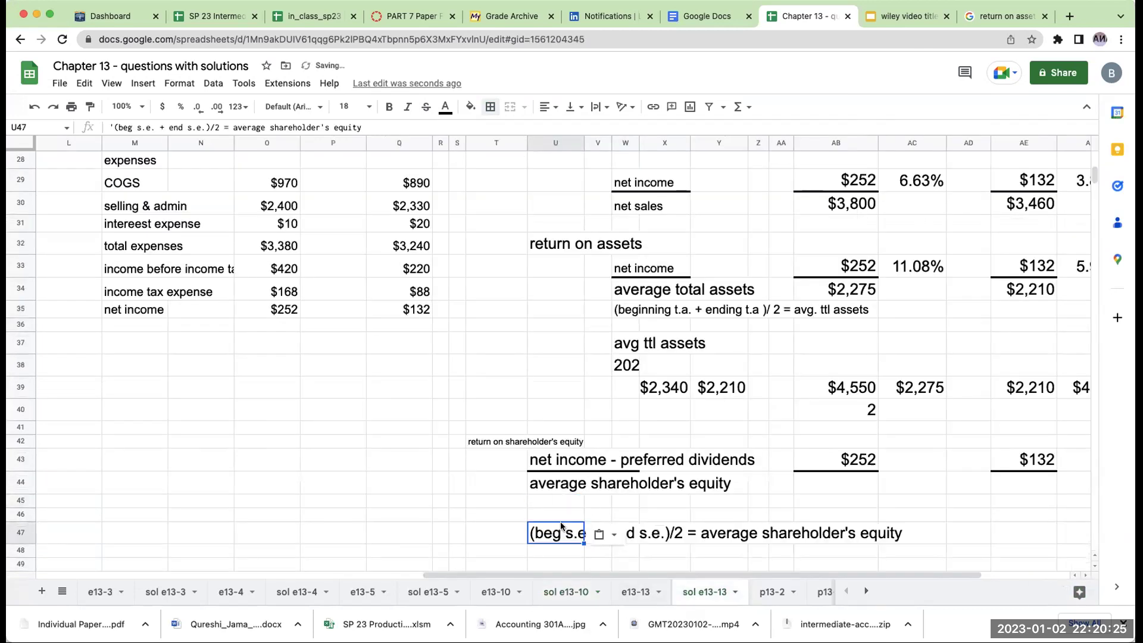
pyautogui.click(855, 493)
# Enter +O23 in AB44 to show $1,040 as 2025 average shareholder's equity
pyautogui.press('Down')
pyautogui.press('Down')
pyautogui.press('Down')
pyautogui.press('Down')
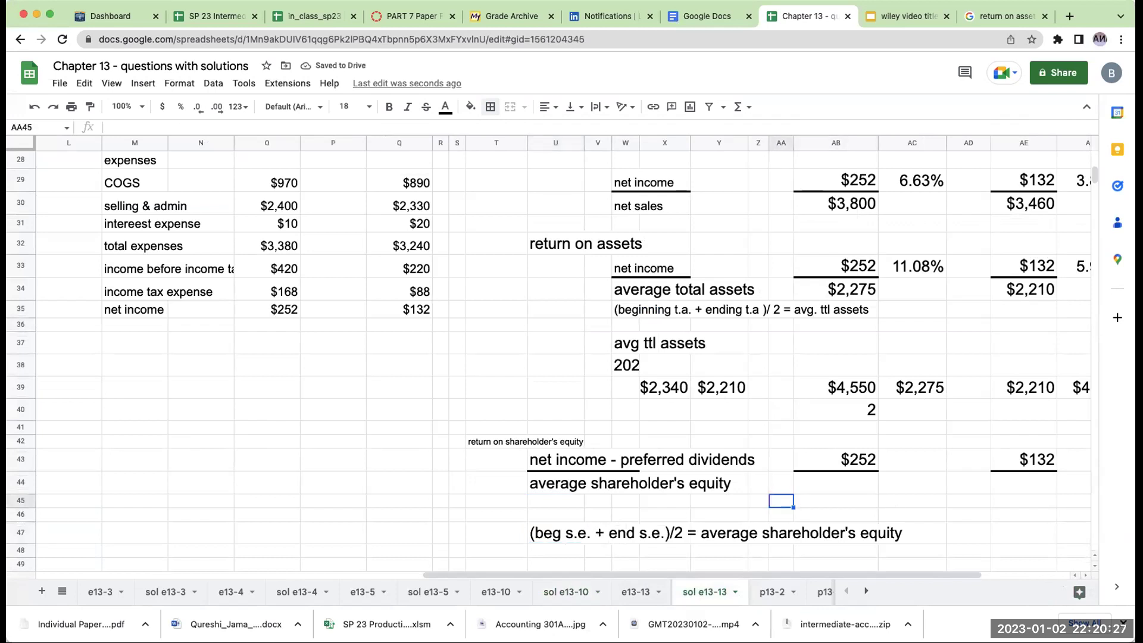
pyautogui.press('Left')
pyautogui.press('Left')
pyautogui.press('Left')
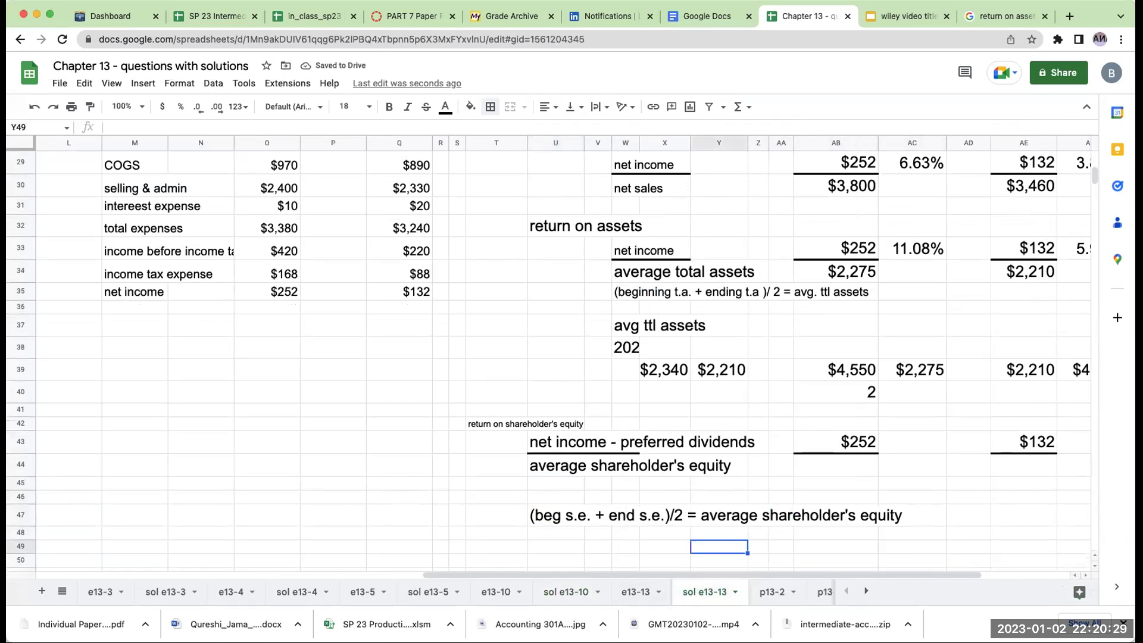
pyautogui.press('Left')
pyautogui.press('Right')
pyautogui.press('Up')
pyautogui.press('Up')
pyautogui.press('Up')
pyautogui.press('Up')
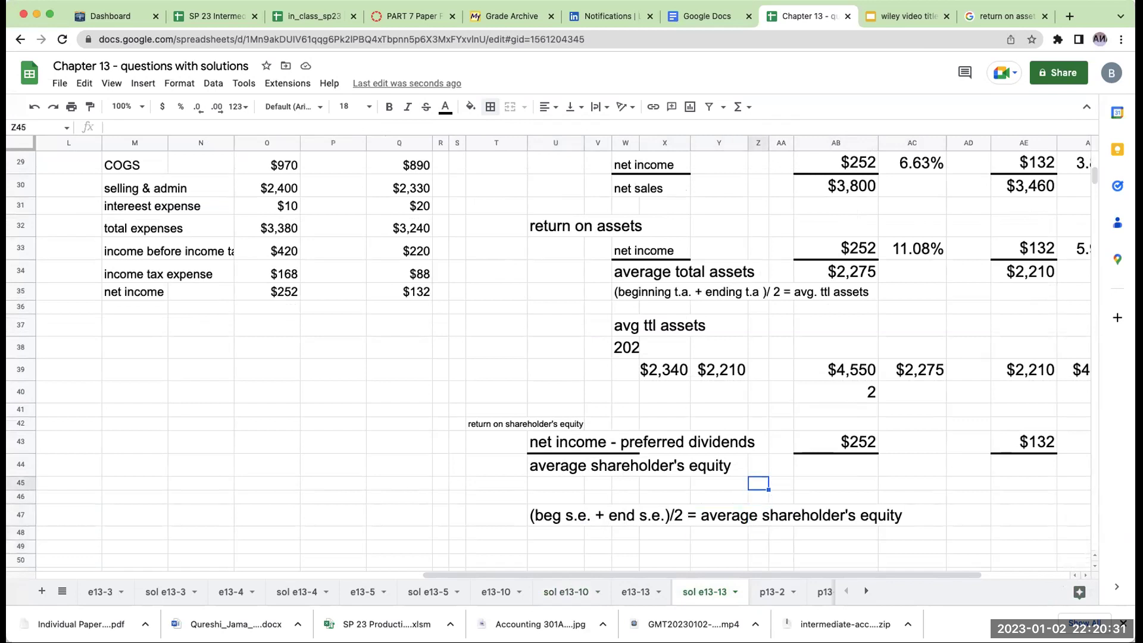
pyautogui.press('Up')
pyautogui.press('Right')
pyautogui.press('Up')
pyautogui.press('Right')
pyautogui.press('Right')
pyautogui.press('Down')
pyautogui.write('+')
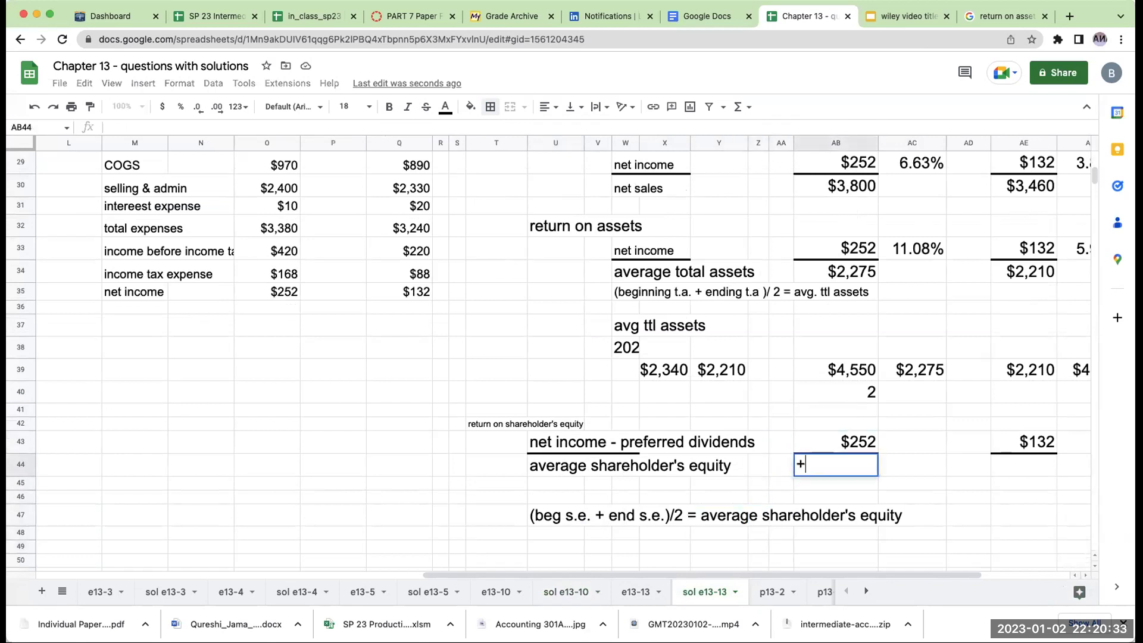
pyautogui.scroll(5, 387, 355)
pyautogui.scroll(2, 364, 363)
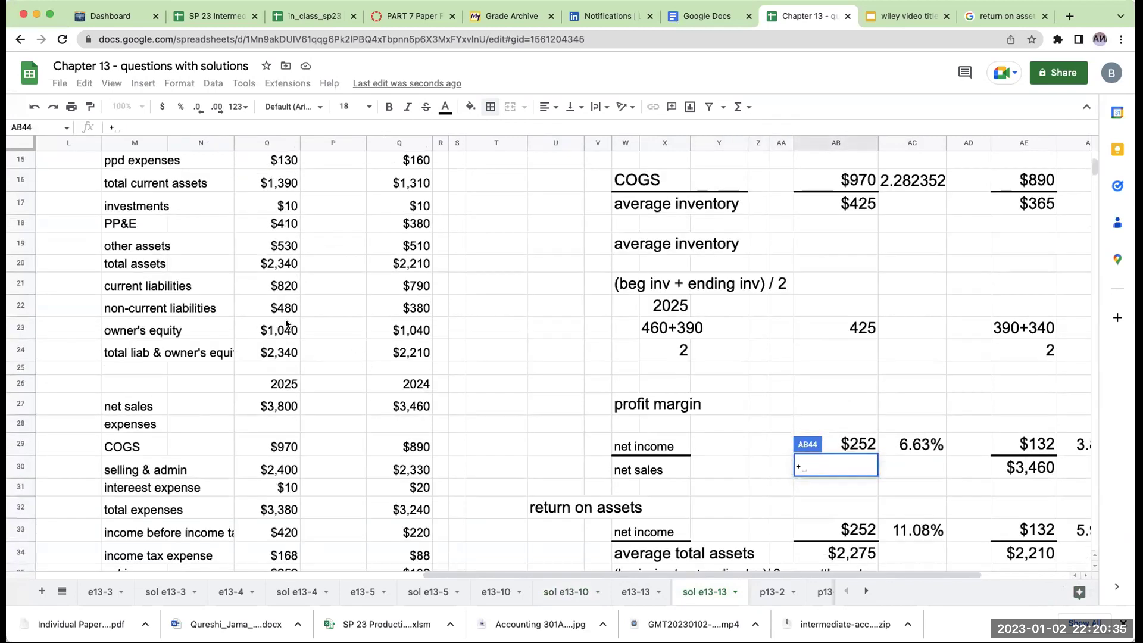
pyautogui.click(284, 330)
pyautogui.press('Return')
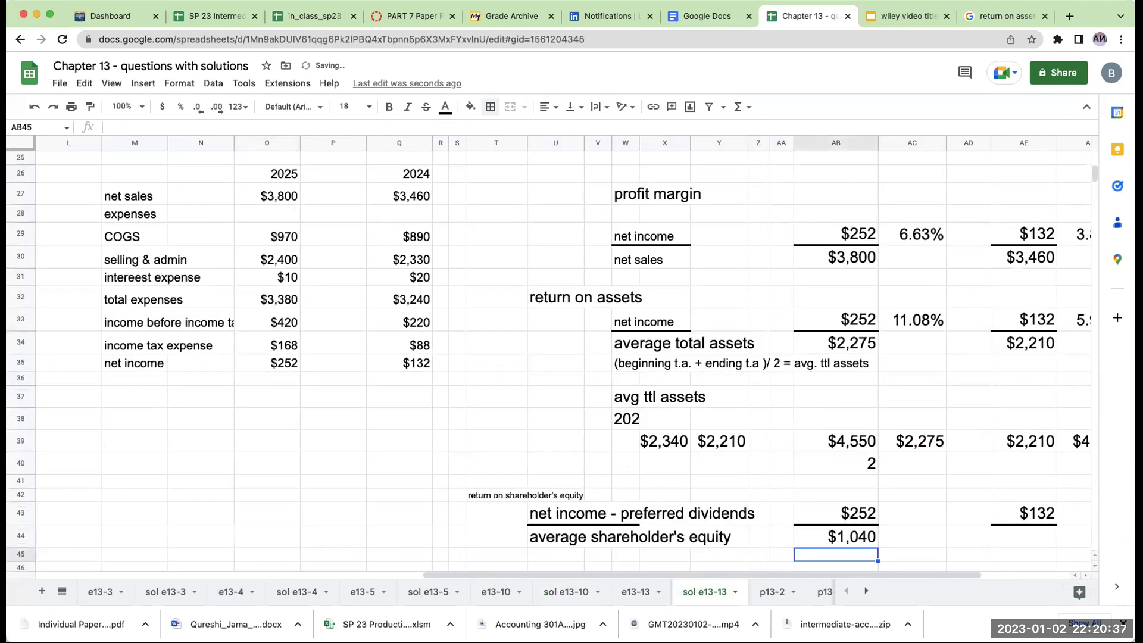
# Check the 2024 owner's equity, then enter 1040+1040 with divisor 2 as scratch work in AB48
pyautogui.scroll(7, 305, 395)
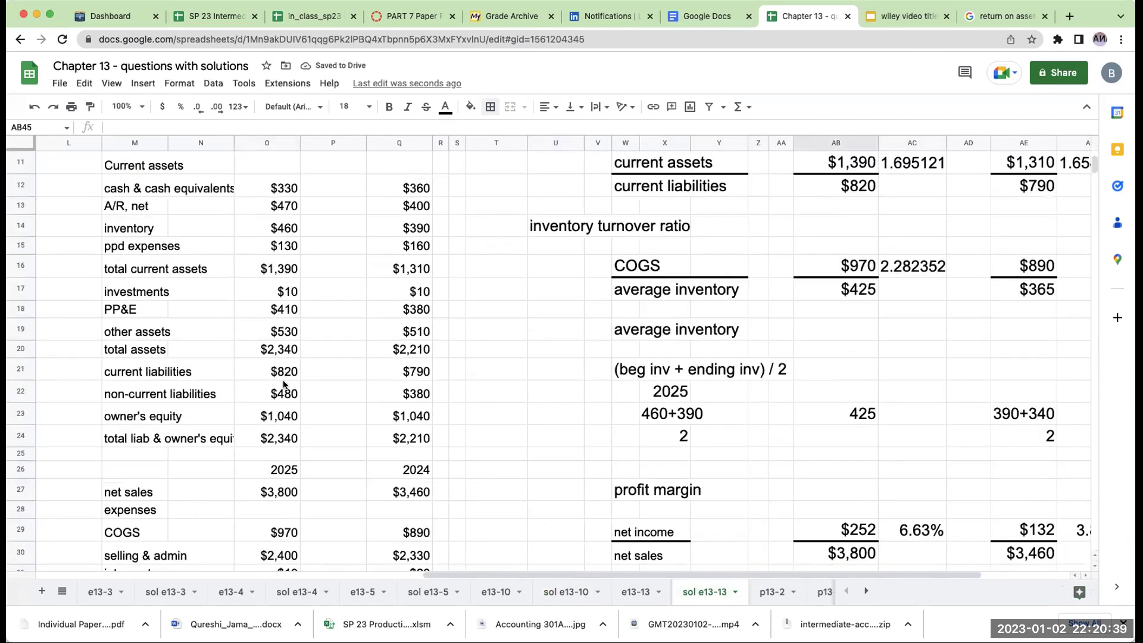
pyautogui.click(278, 411)
pyautogui.click(387, 409)
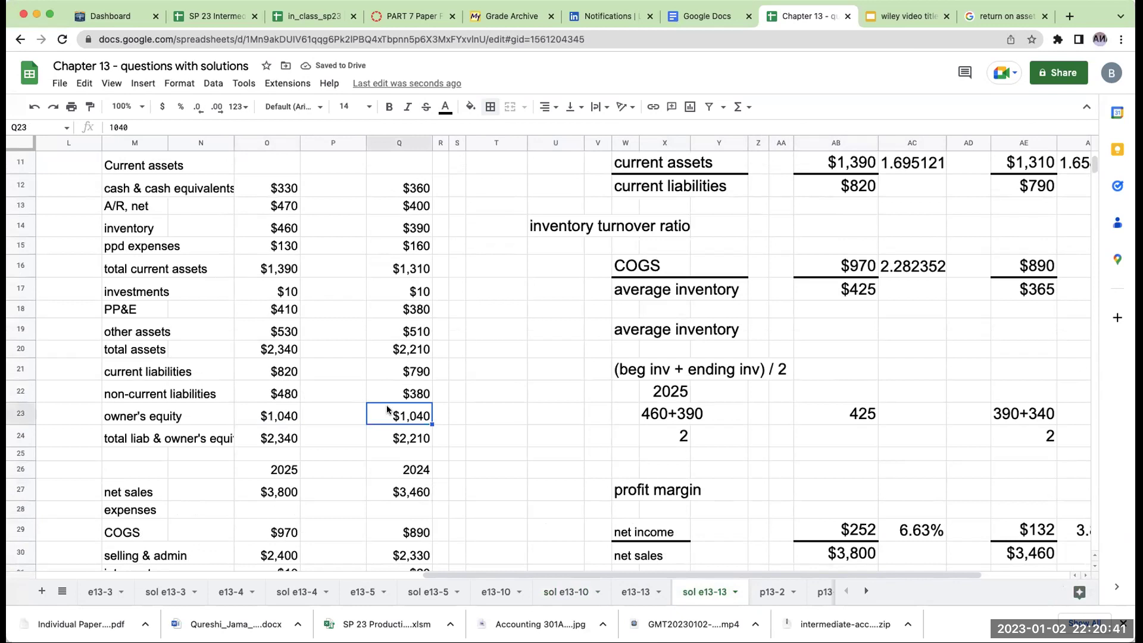
pyautogui.moveTo(610, 575); pyautogui.dragTo(339, 541)
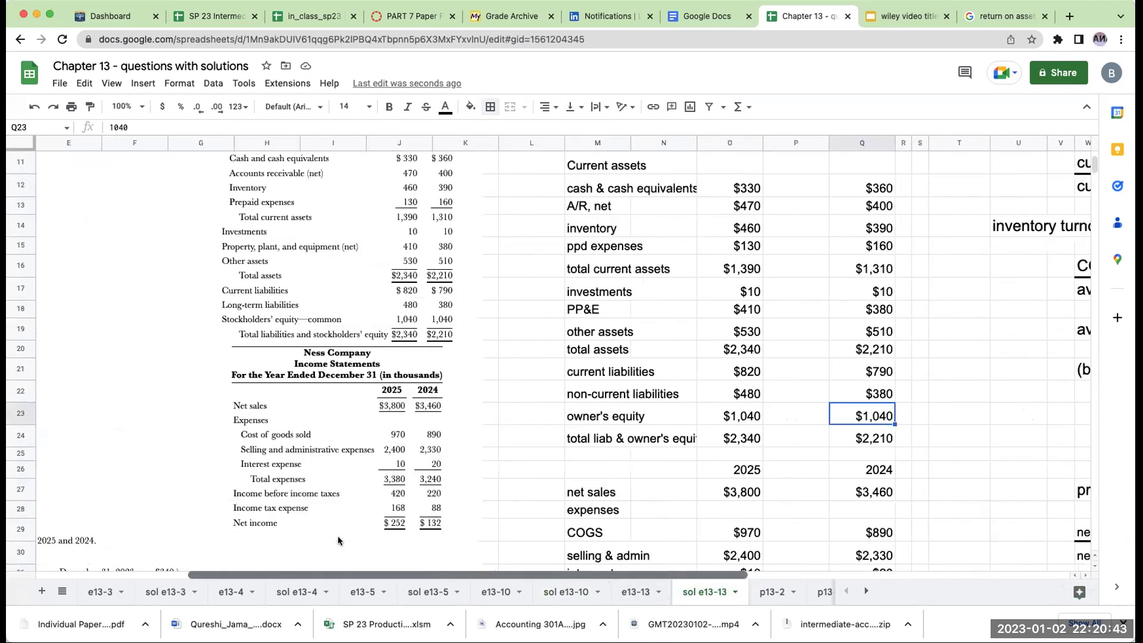
pyautogui.hscroll(-2, 338, 540)
pyautogui.scroll(-3, 334, 435)
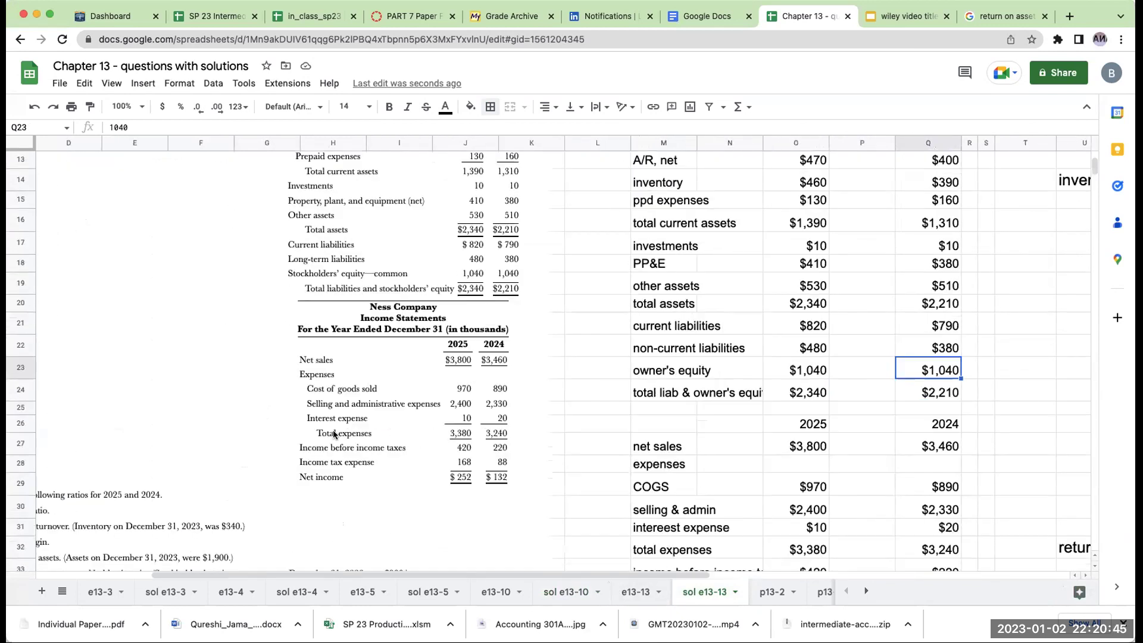
pyautogui.hscroll(-3, 187, 572)
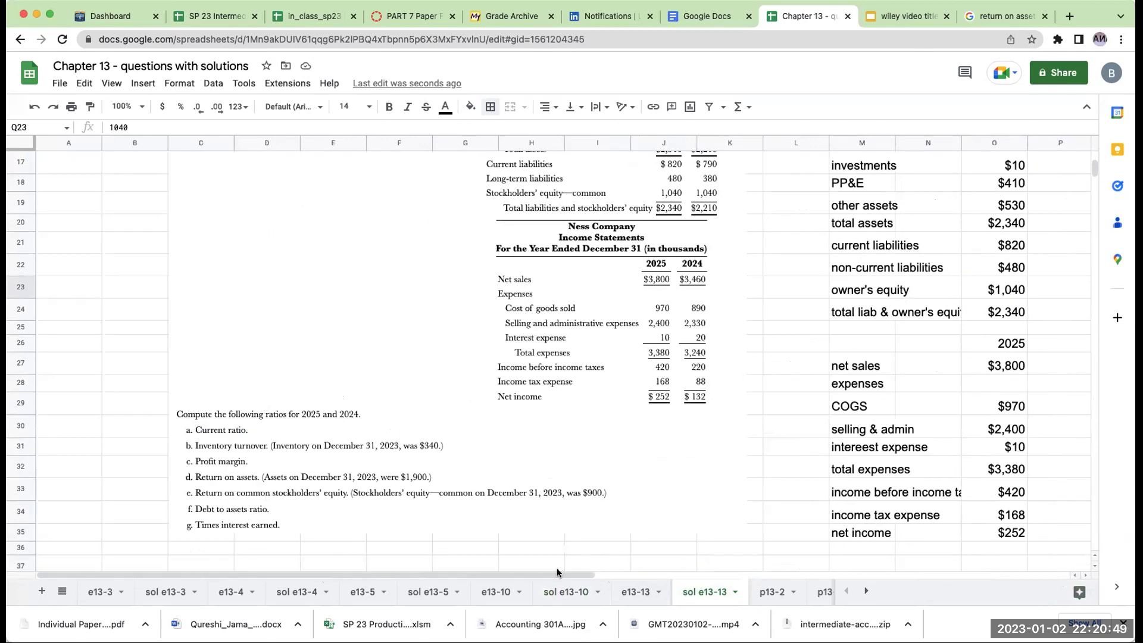
pyautogui.hscroll(10, 558, 572)
pyautogui.scroll(-5, 945, 439)
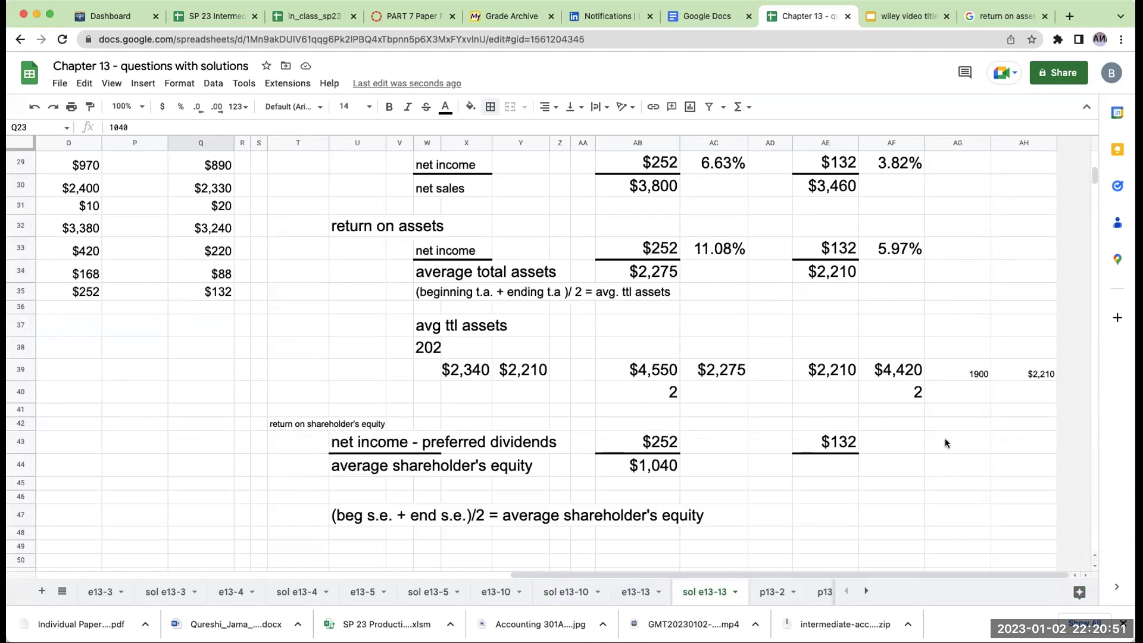
pyautogui.click(947, 442)
pyautogui.press('Down')
pyautogui.press('Down')
pyautogui.press('Down')
pyautogui.press('Down')
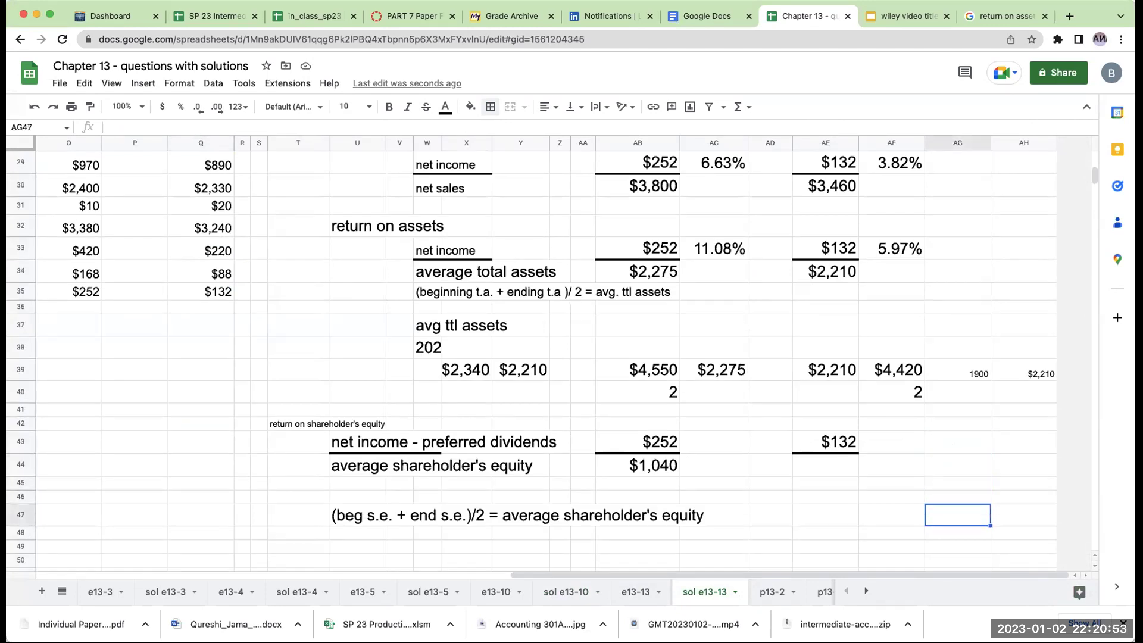
pyautogui.press('Left')
pyautogui.press('Left')
pyautogui.press('Left')
pyautogui.press('Left')
pyautogui.press('Left')
pyautogui.press('Down')
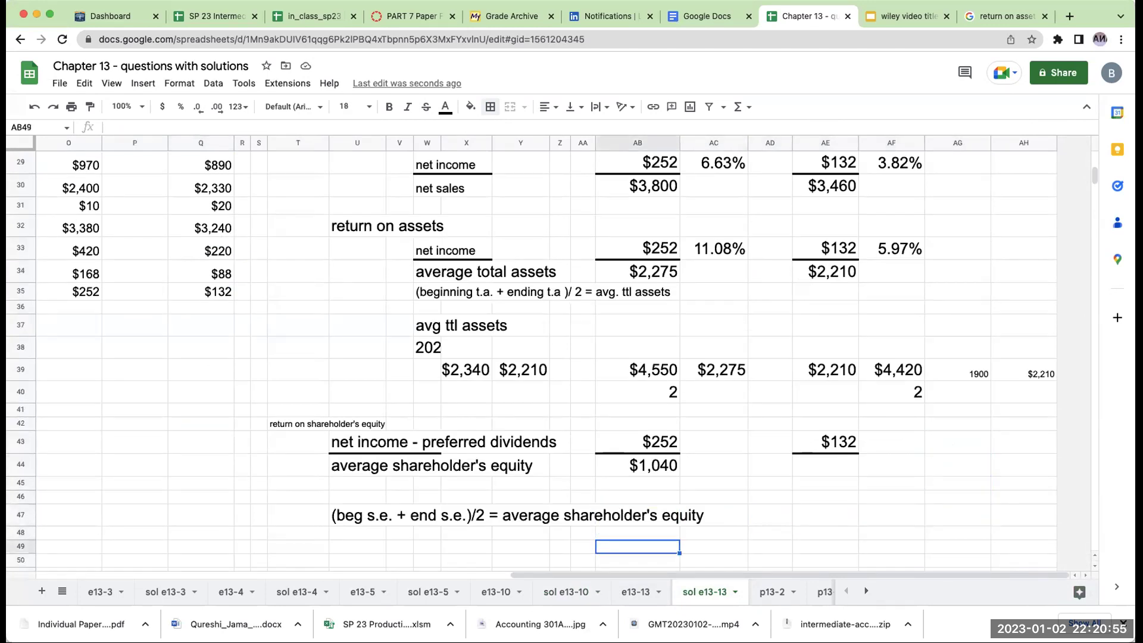
pyautogui.write('1040+1040')
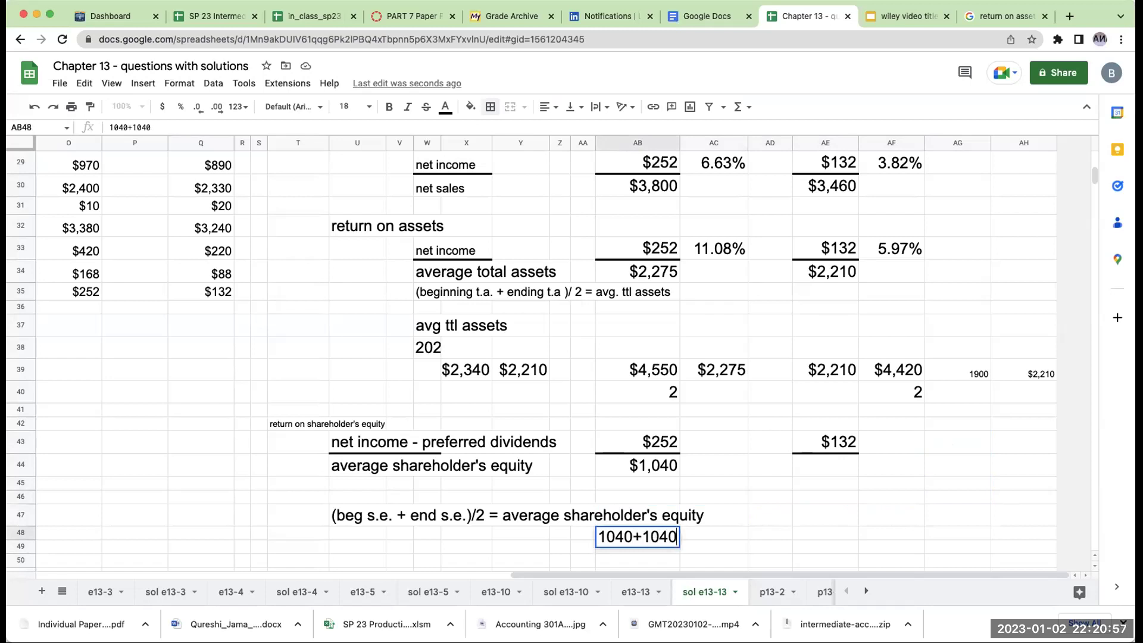
pyautogui.press('Return')
pyautogui.write('2')
pyautogui.press('Return')
# Enter the 2024 equity figures 1040 and 900 and total them to 1,940 in AF48
pyautogui.press('Up')
pyautogui.press('Up')
pyautogui.press('Right')
pyautogui.write('1040')
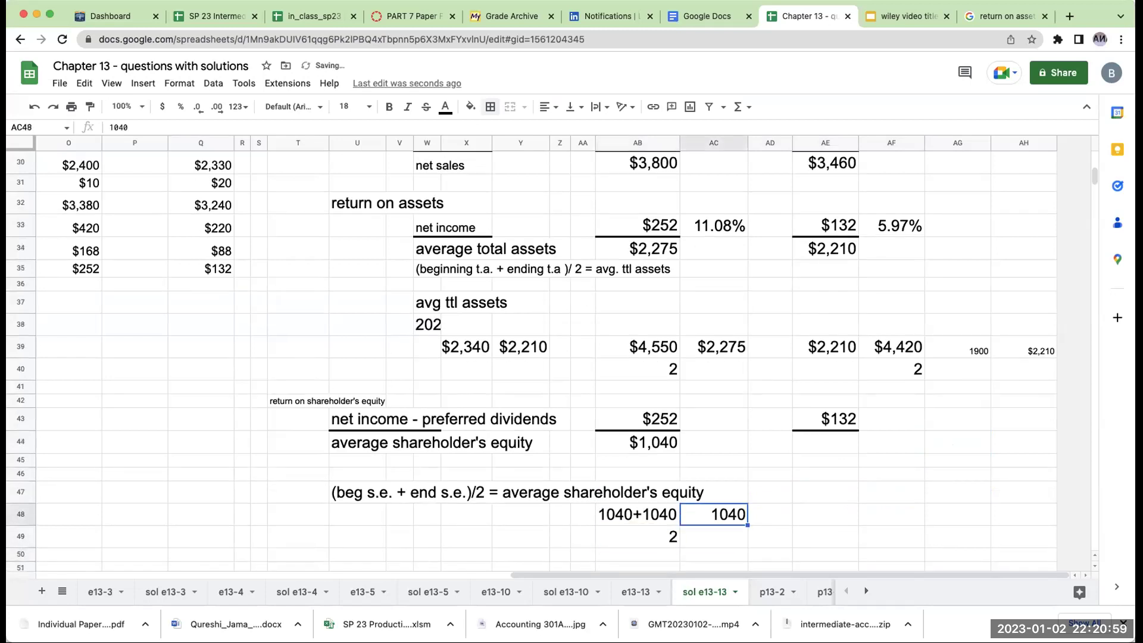
pyautogui.press('Right')
pyautogui.press('Right')
pyautogui.press('Right')
pyautogui.press('Right')
pyautogui.write('1040')
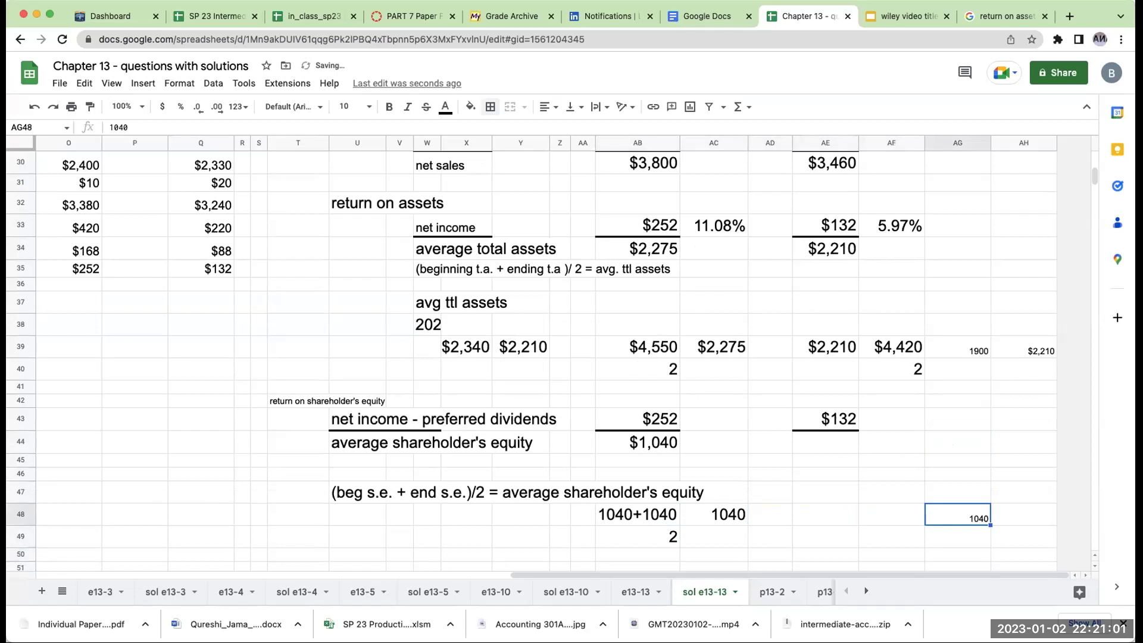
pyautogui.press('Right')
pyautogui.write('900')
pyautogui.press('Left')
pyautogui.press('Left')
pyautogui.write('+')
pyautogui.press('Right')
pyautogui.press('Right')
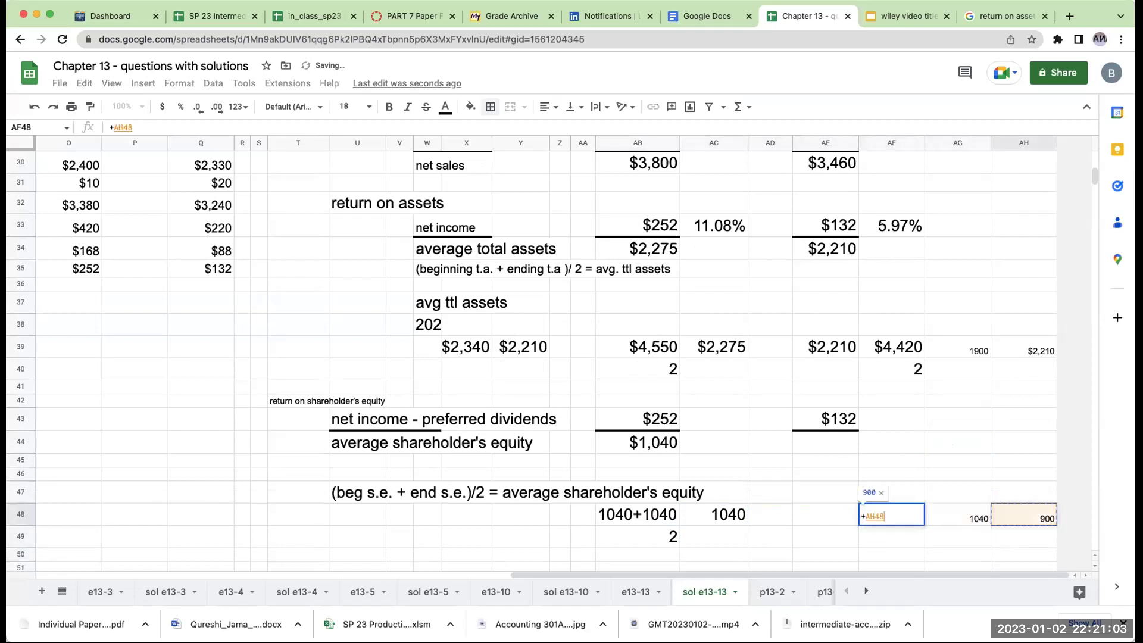
pyautogui.write('+')
# Divide the 1,940 total by 2 to get 970 average 2024 equity in AE48
pyautogui.press('Left')
pyautogui.press('Right')
pyautogui.press('Right')
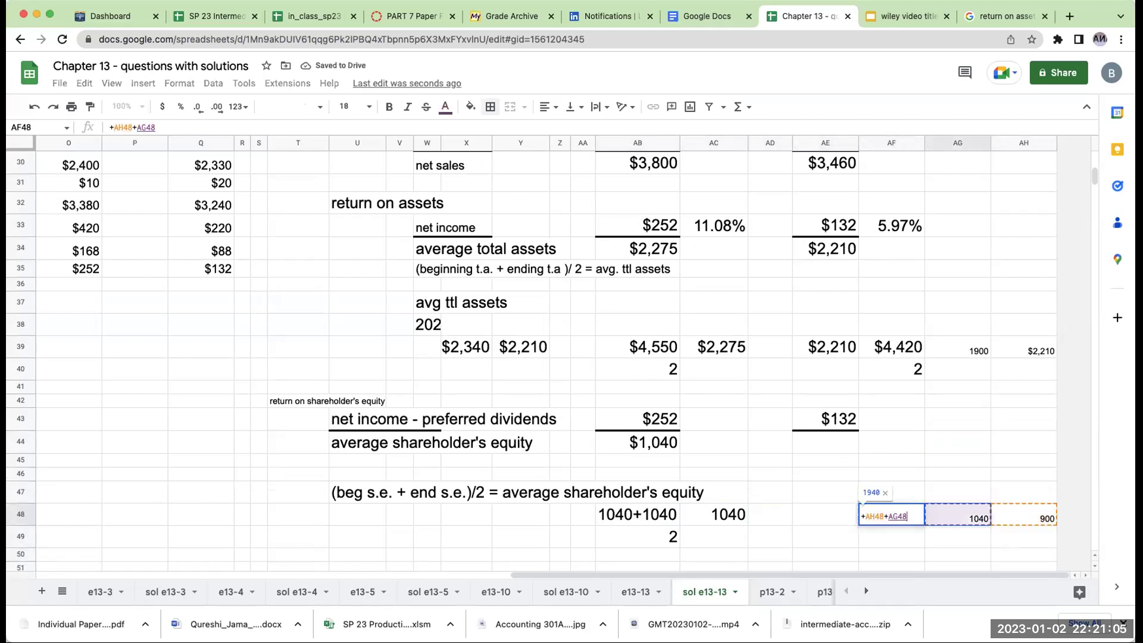
pyautogui.press('Return')
pyautogui.write('2')
pyautogui.press('Up')
pyautogui.press('Left')
pyautogui.write('+')
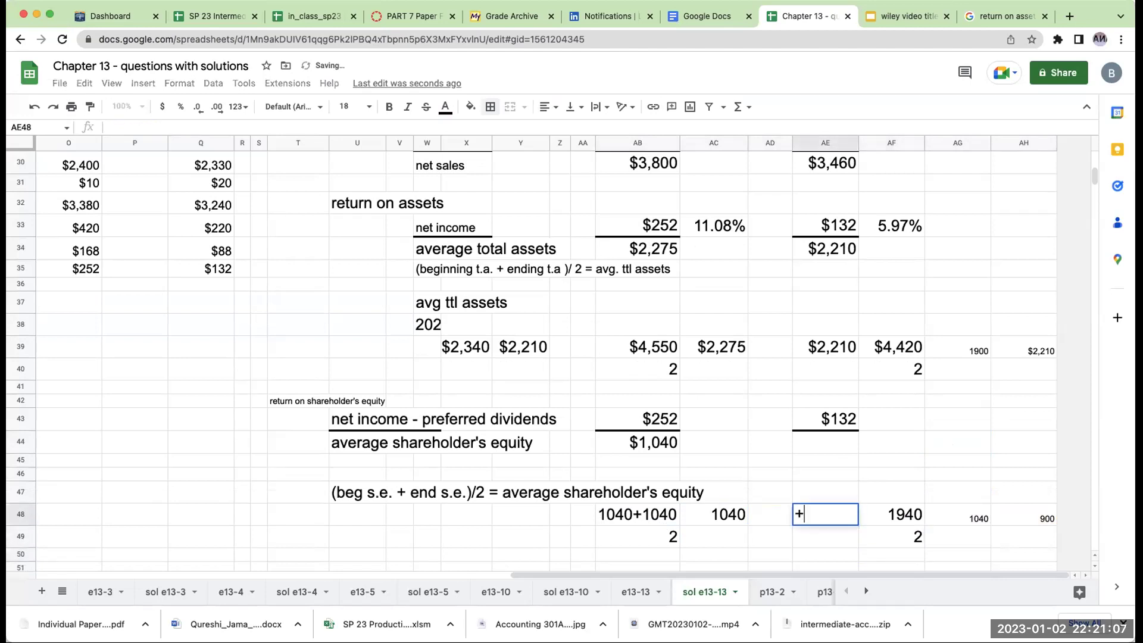
pyautogui.press('Down')
pyautogui.press('Right')
pyautogui.write('/')
pyautogui.press('Escape')
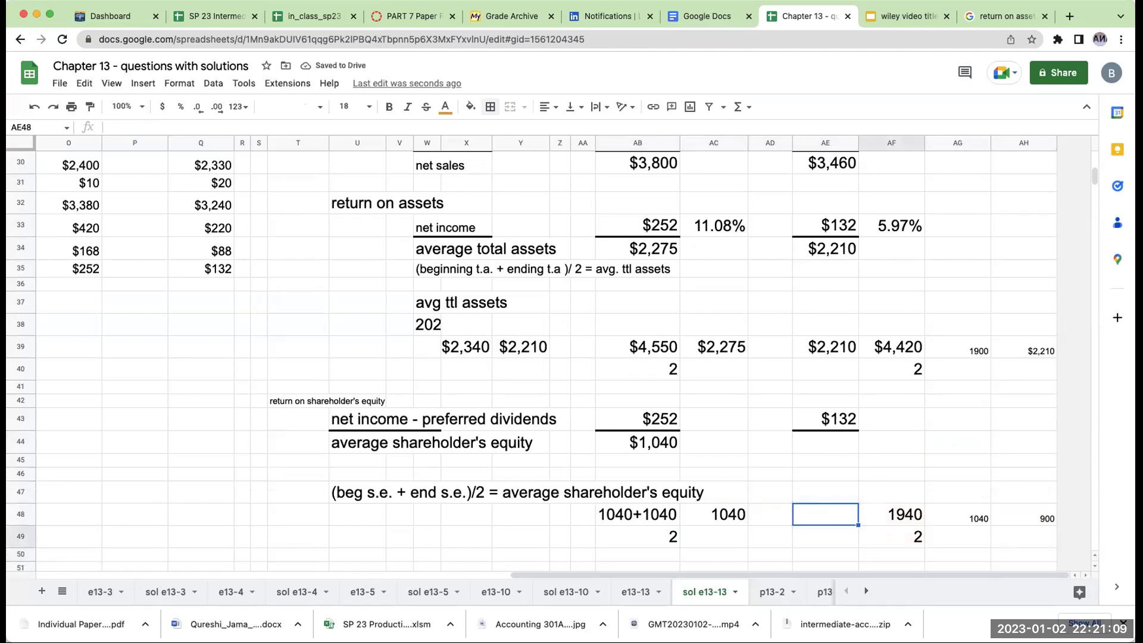
pyautogui.write('+')
pyautogui.press('Right')
pyautogui.write('/')
pyautogui.press('Left')
pyautogui.press('Down')
pyautogui.press('Right')
pyautogui.press('Return')
# Link AE44 to the 970 average and format it as currency with no decimals
pyautogui.press('Up')
pyautogui.press('Up')
pyautogui.press('Up')
pyautogui.press('Up')
pyautogui.press('Up')
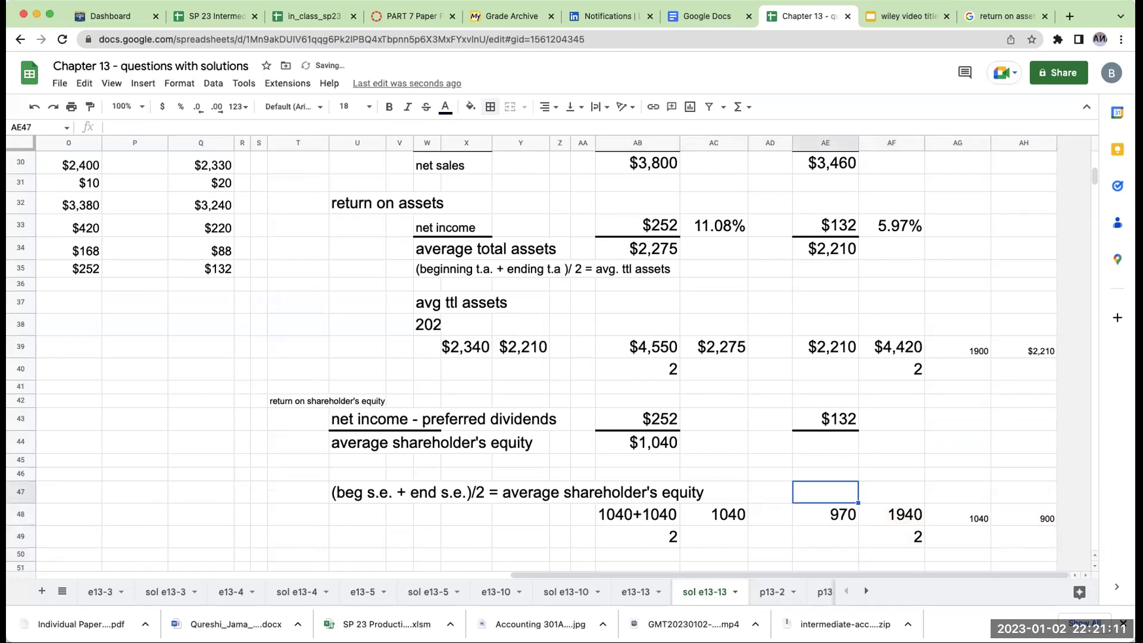
pyautogui.write('+')
pyautogui.press('Down')
pyautogui.press('Down')
pyautogui.press('Down')
pyautogui.press('Down')
pyautogui.press('Return')
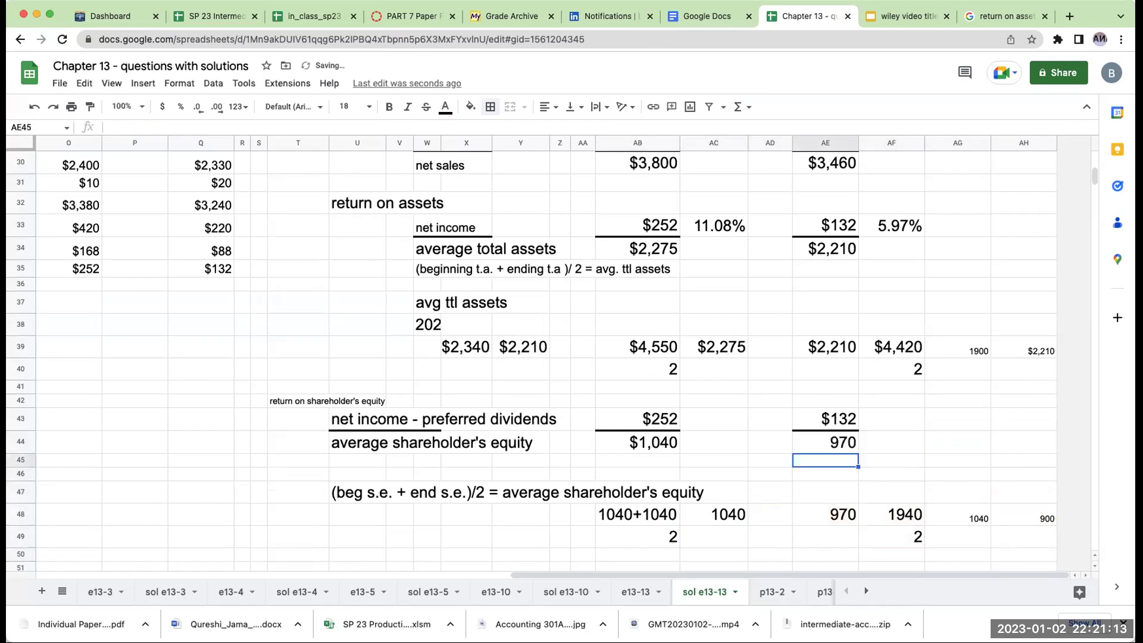
pyautogui.press('Up')
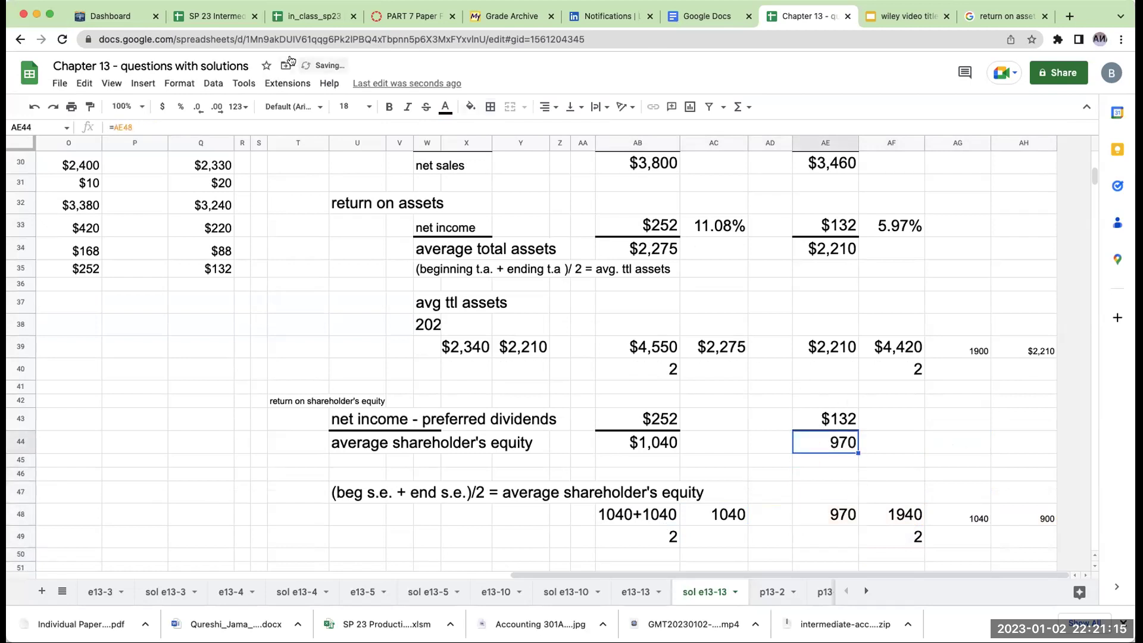
pyautogui.click(162, 107)
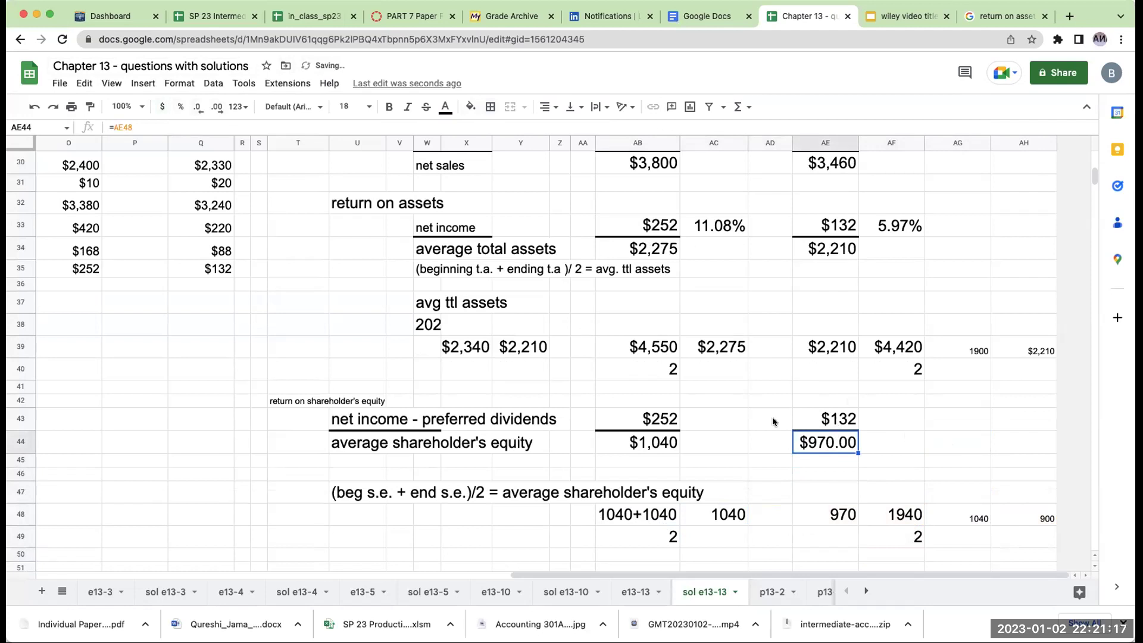
pyautogui.doubleClick(194, 108)
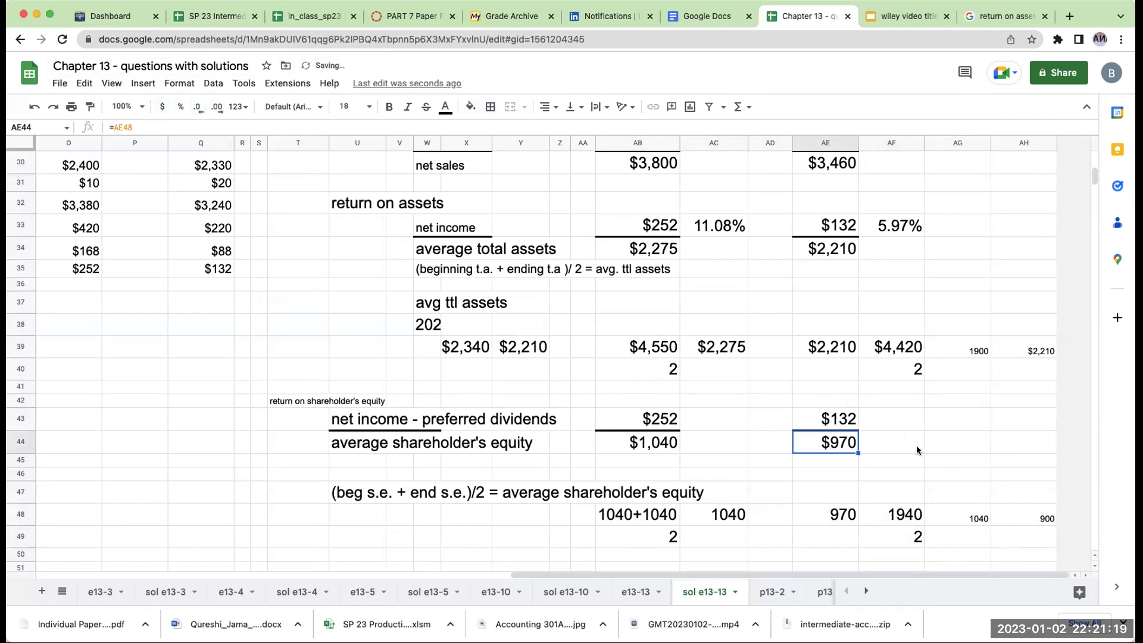
# Compute 2025 return on equity as AB43/AB44 in percent and copy it across for 2024
pyautogui.click(724, 415)
pyautogui.write('+AB43/AB44')
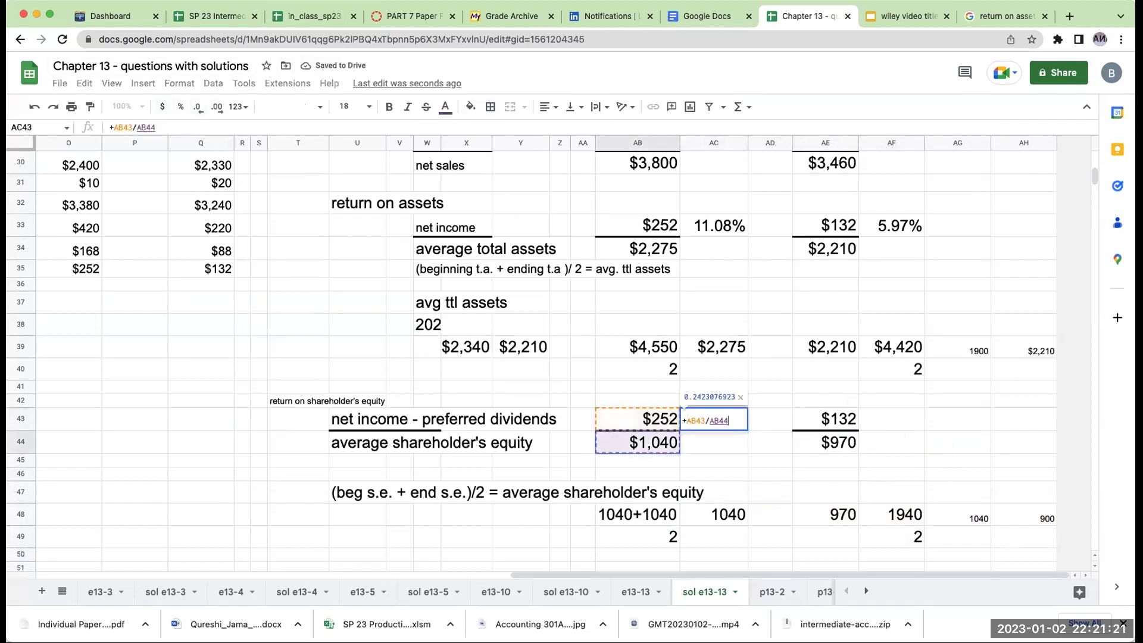
pyautogui.press('Return')
pyautogui.click(177, 106)
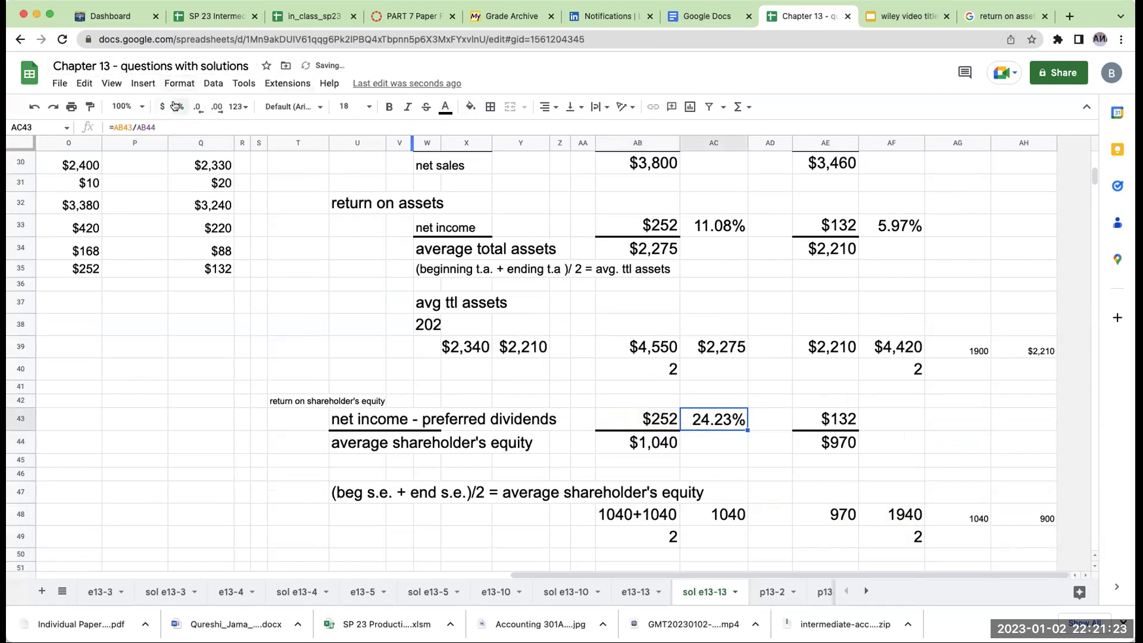
pyautogui.press('Down')
pyautogui.press('Up')
pyautogui.press('super+c')
pyautogui.press('Right')
pyautogui.press('Right')
pyautogui.press('Right')
pyautogui.press('super+v')
pyautogui.press('Down')
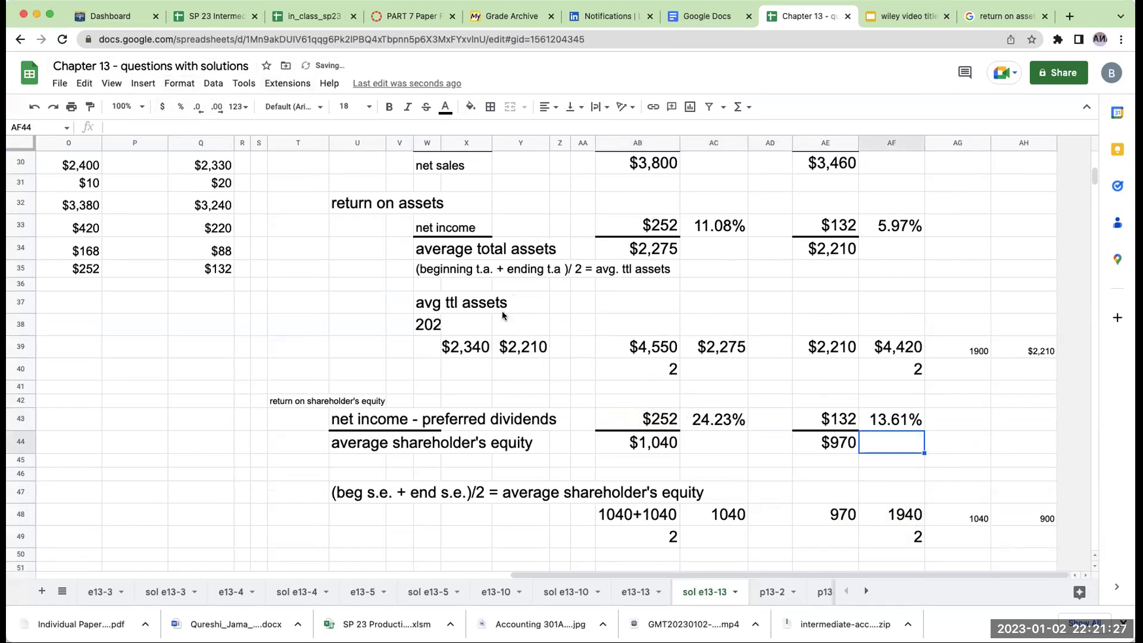
# Set the return on shareholder's equity heading in T42 to 18 point, then scroll back up
pyautogui.scroll(-3, 501, 311)
pyautogui.click(298, 441)
pyautogui.click(292, 275)
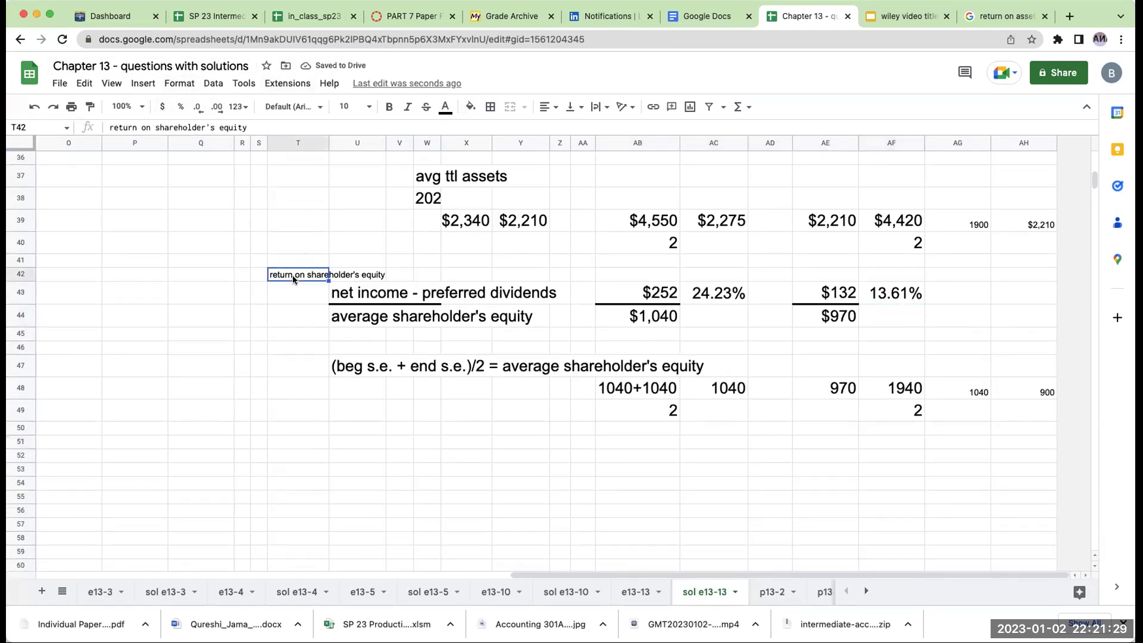
pyautogui.click(360, 106)
pyautogui.click(345, 299)
pyautogui.click(357, 396)
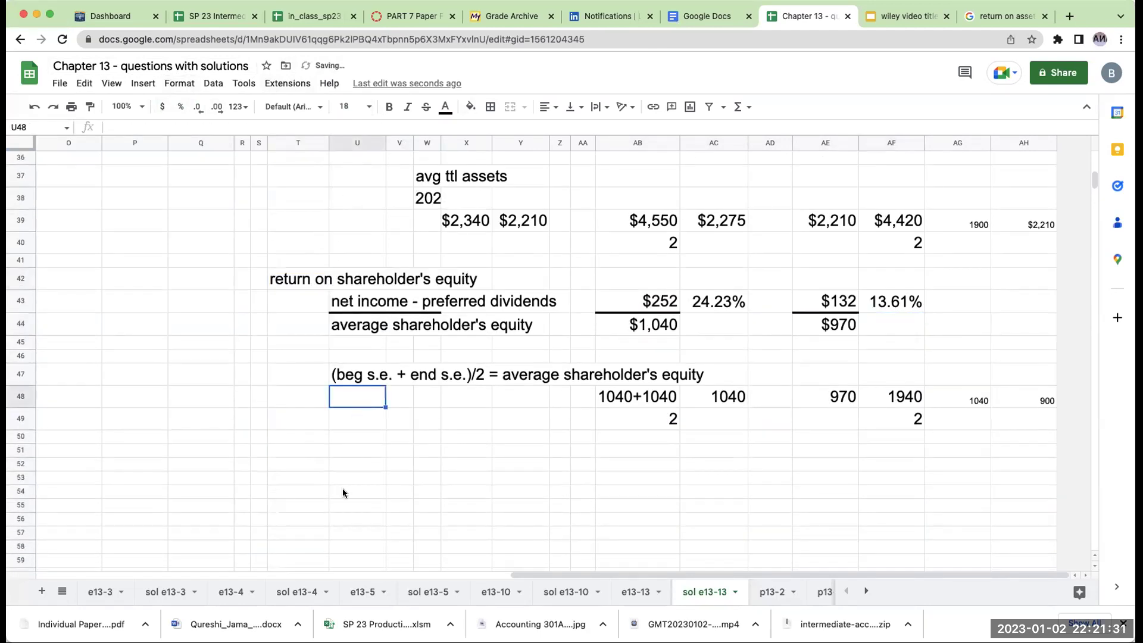
pyautogui.hscroll(-10, 268, 429)
pyautogui.scroll(8, 197, 368)
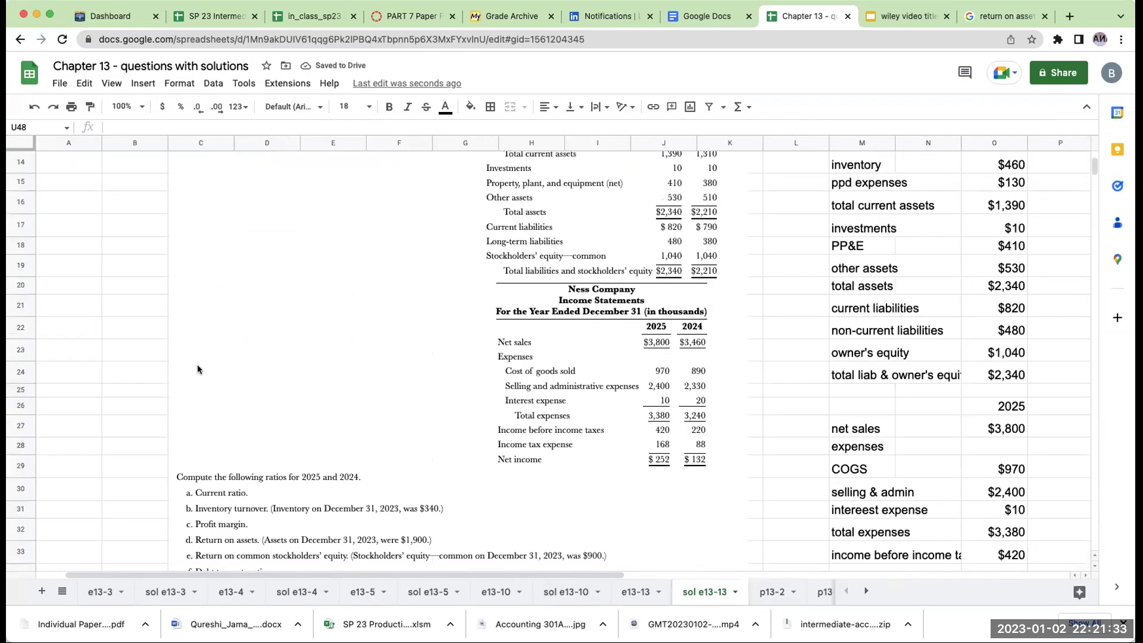
pyautogui.scroll(3, 198, 365)
pyautogui.scroll(-5, 198, 364)
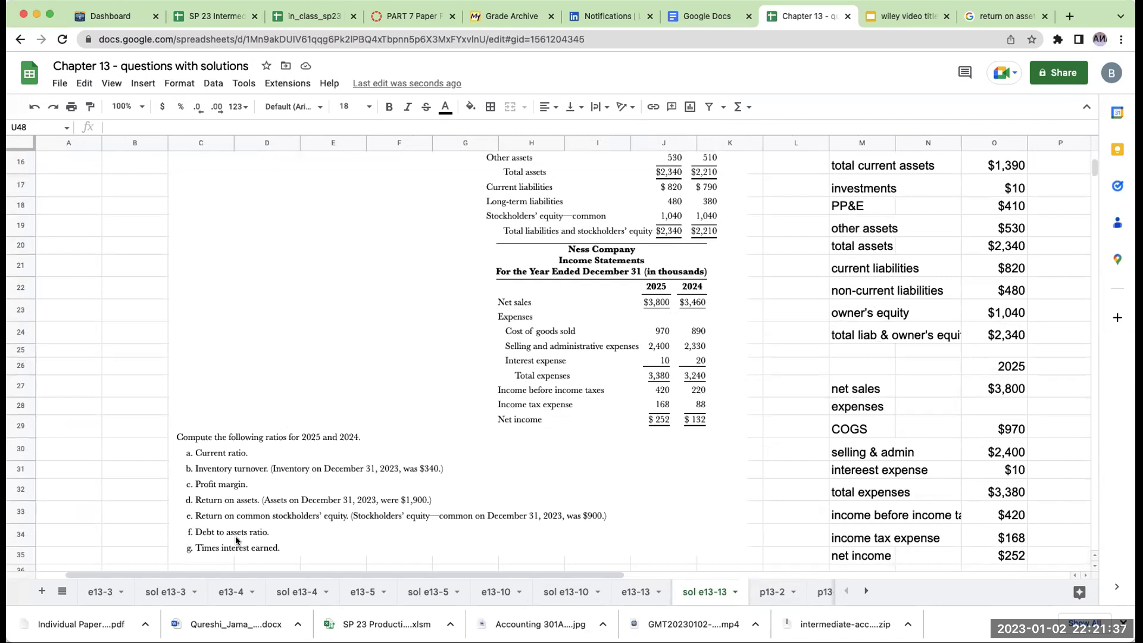
pyautogui.scroll(3, 719, 373)
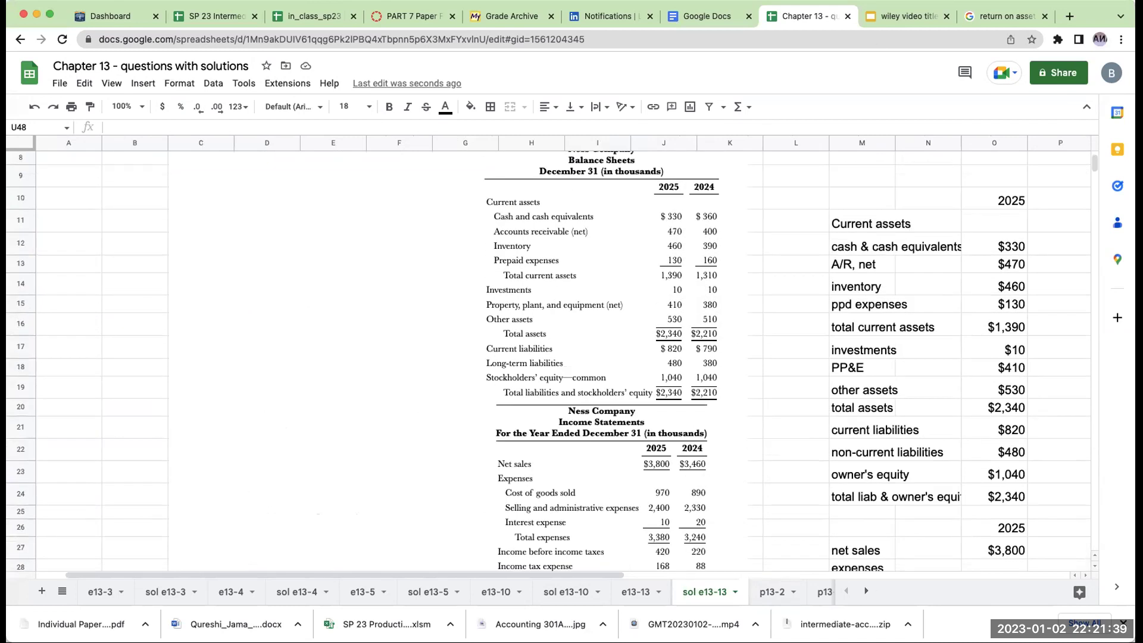
pyautogui.click(1013, 20)
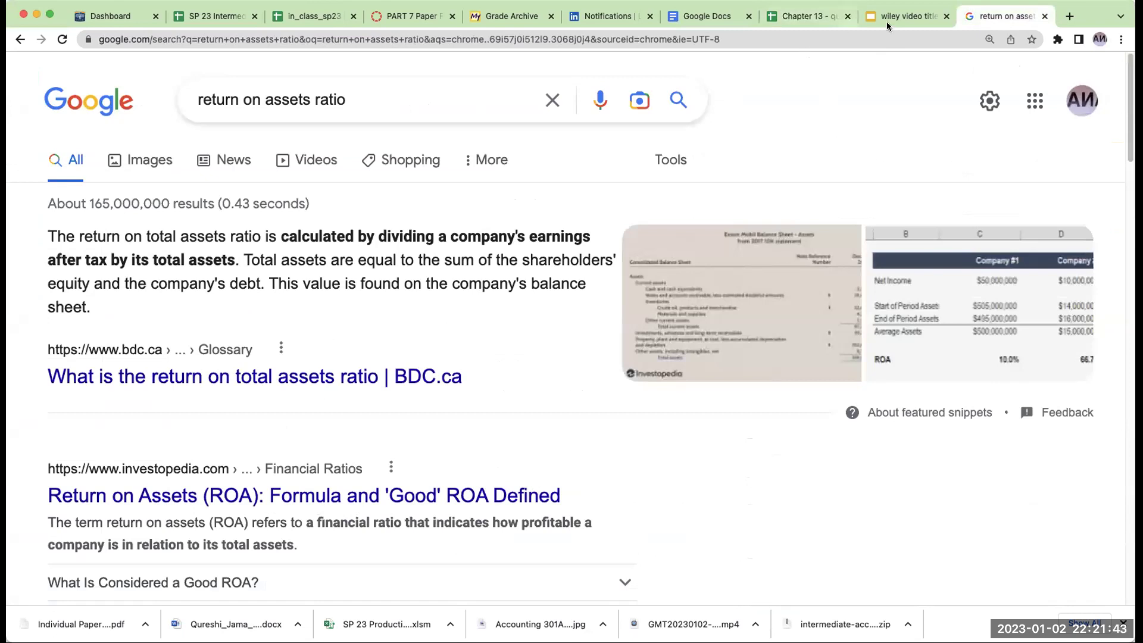
pyautogui.click(796, 22)
pyautogui.scroll(2, 696, 420)
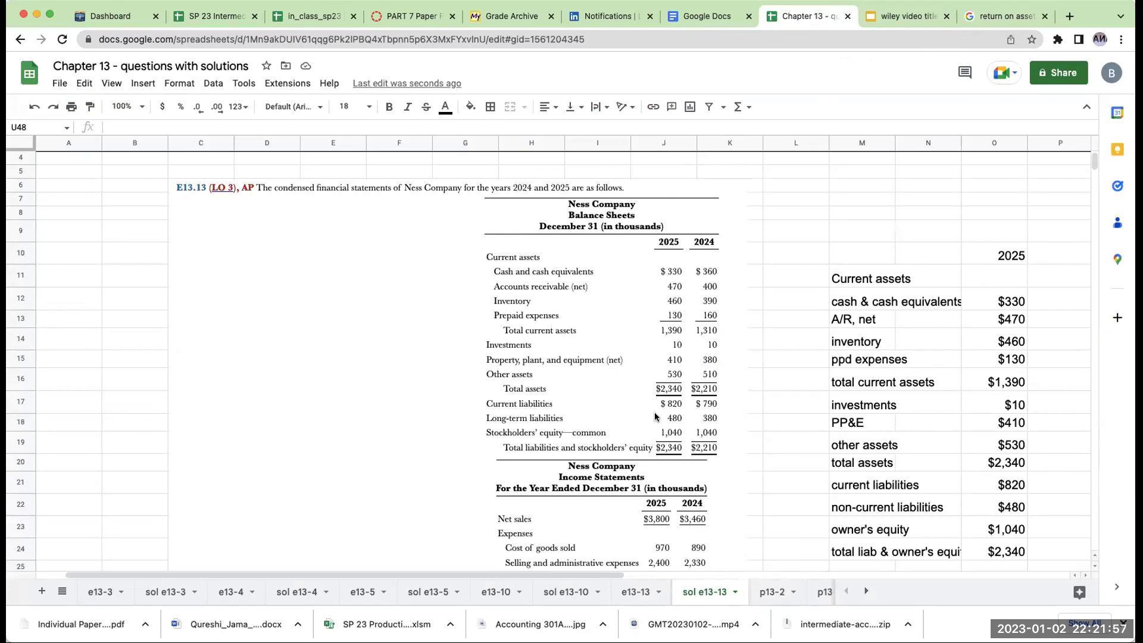
# Enter the heading 'debt to assets' in T50
pyautogui.scroll(-5, 926, 446)
pyautogui.click(934, 543)
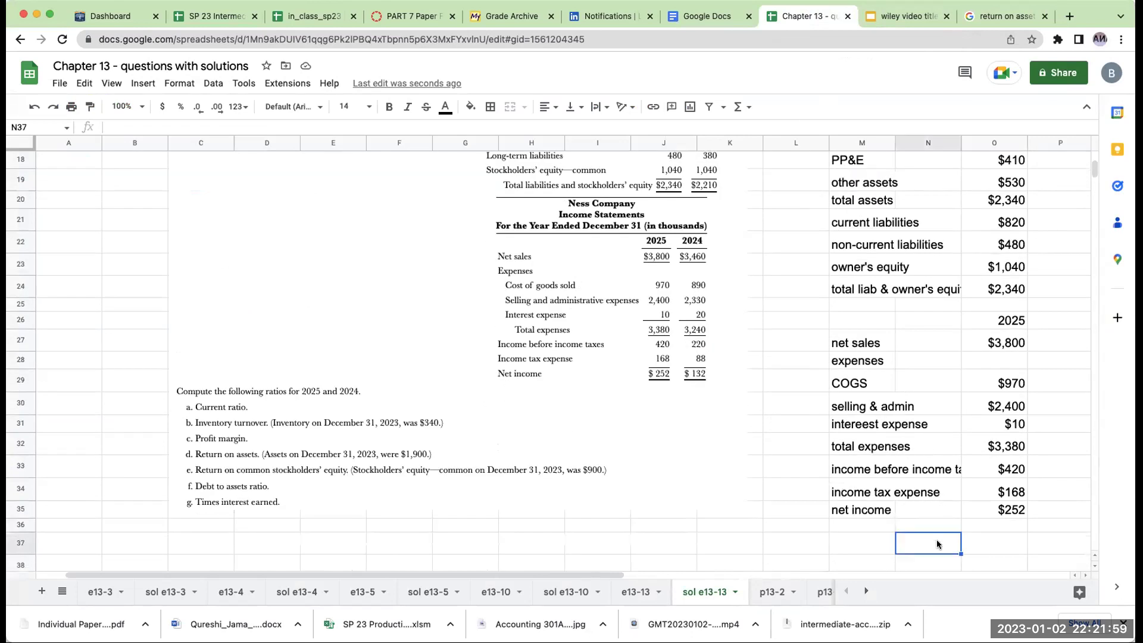
pyautogui.press('Right')
pyautogui.press('Right')
pyautogui.press('Right')
pyautogui.press('Right')
pyautogui.press('Right')
pyautogui.press('Right')
pyautogui.press('Right')
pyautogui.press('Right')
pyautogui.press('Right')
pyautogui.press('Right')
pyautogui.press('Right')
pyautogui.press('Right')
pyautogui.press('Right')
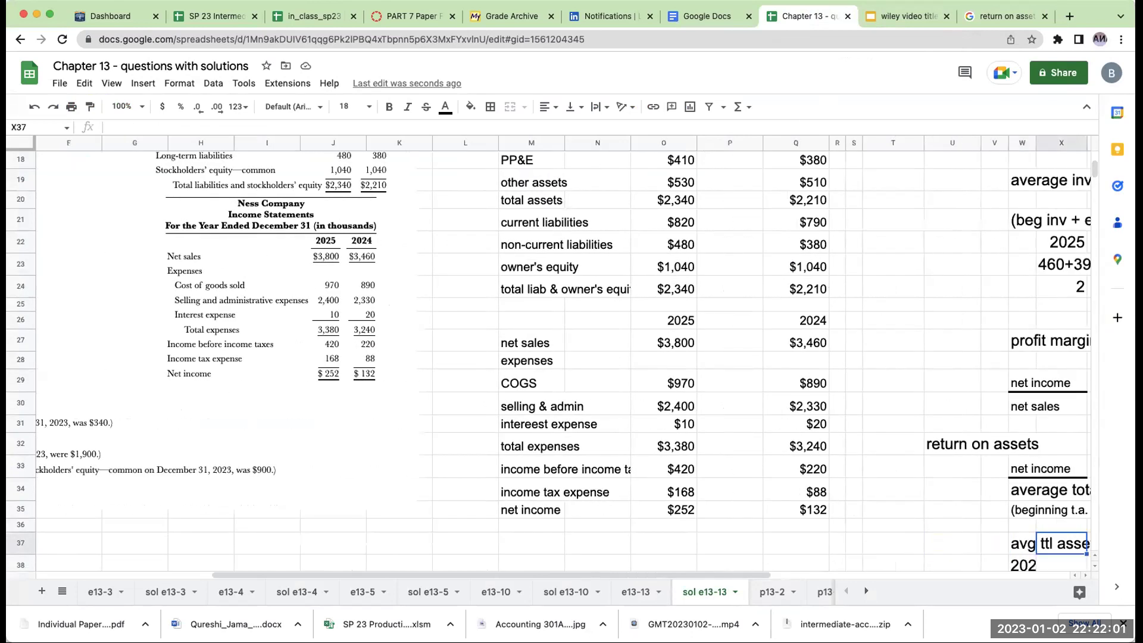
pyautogui.scroll(-8, 842, 410)
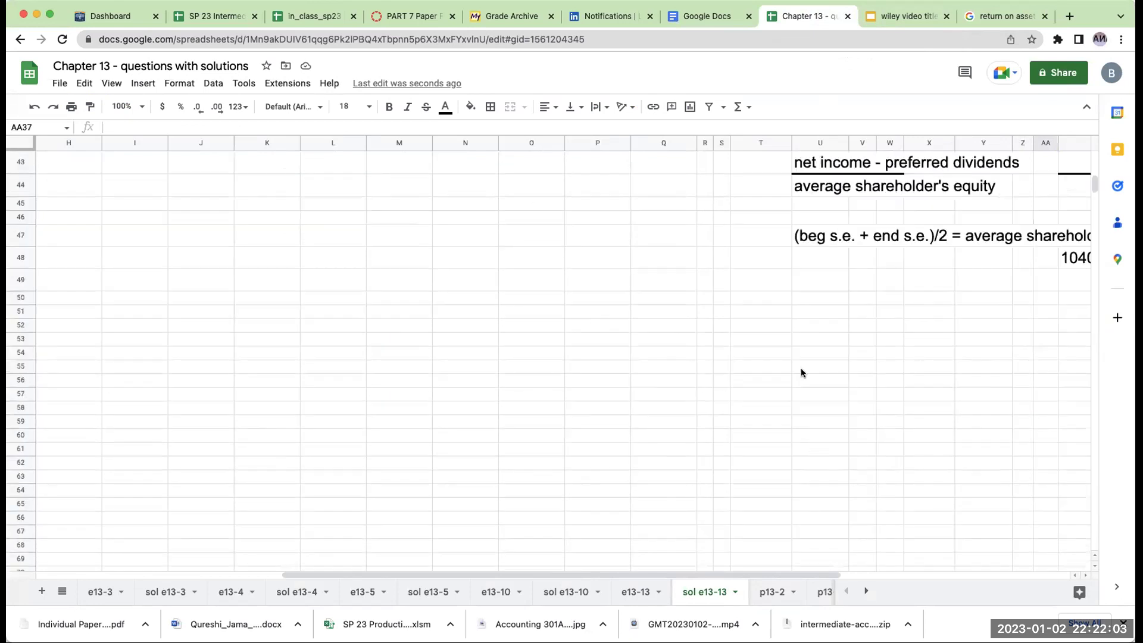
pyautogui.scroll(3, 802, 368)
pyautogui.click(776, 451)
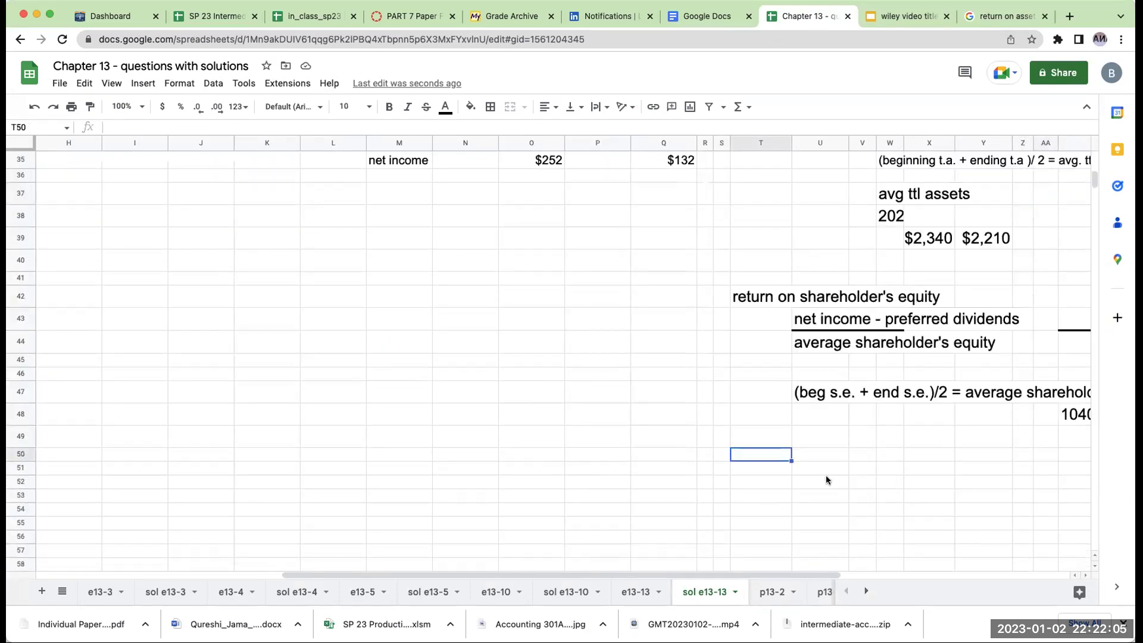
pyautogui.write('debt to asset')
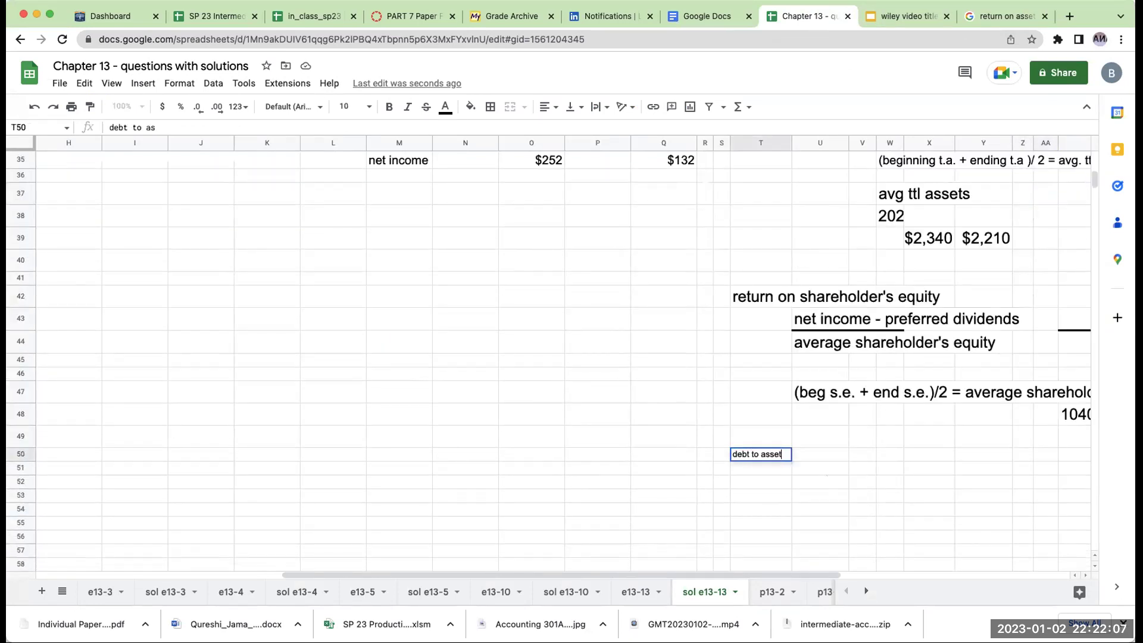
pyautogui.write('s')
pyautogui.press('Return')
# Label U51 'total liabilities' and U52 'total assets'
pyautogui.press('Tab')
pyautogui.write('too')
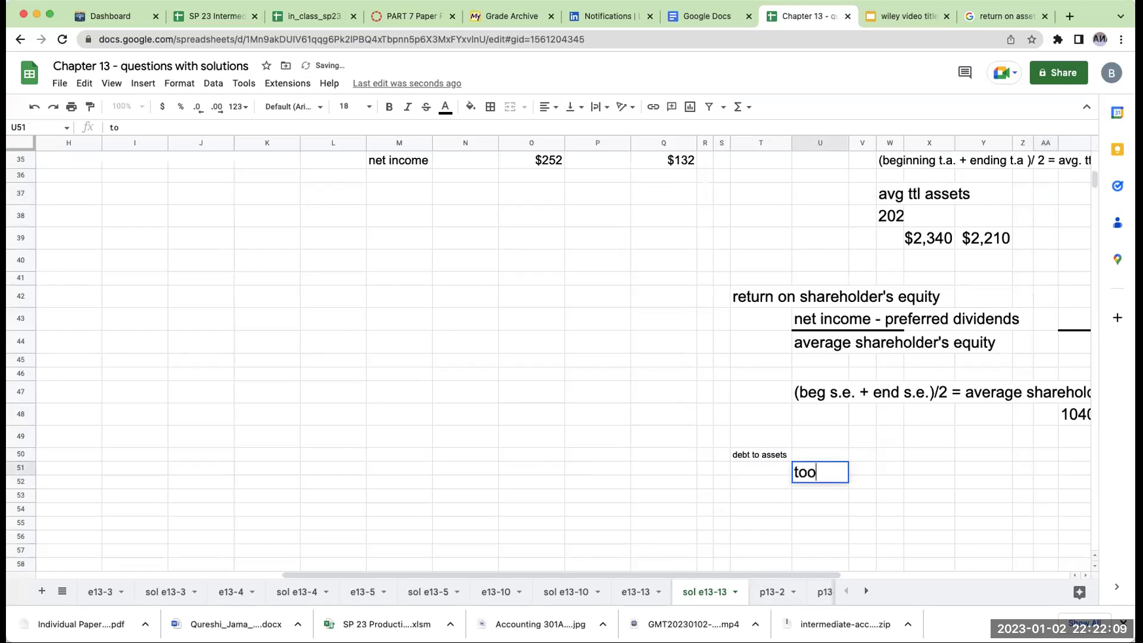
pyautogui.press('BackSpace')
pyautogui.write('tal liabilities')
pyautogui.press('Return')
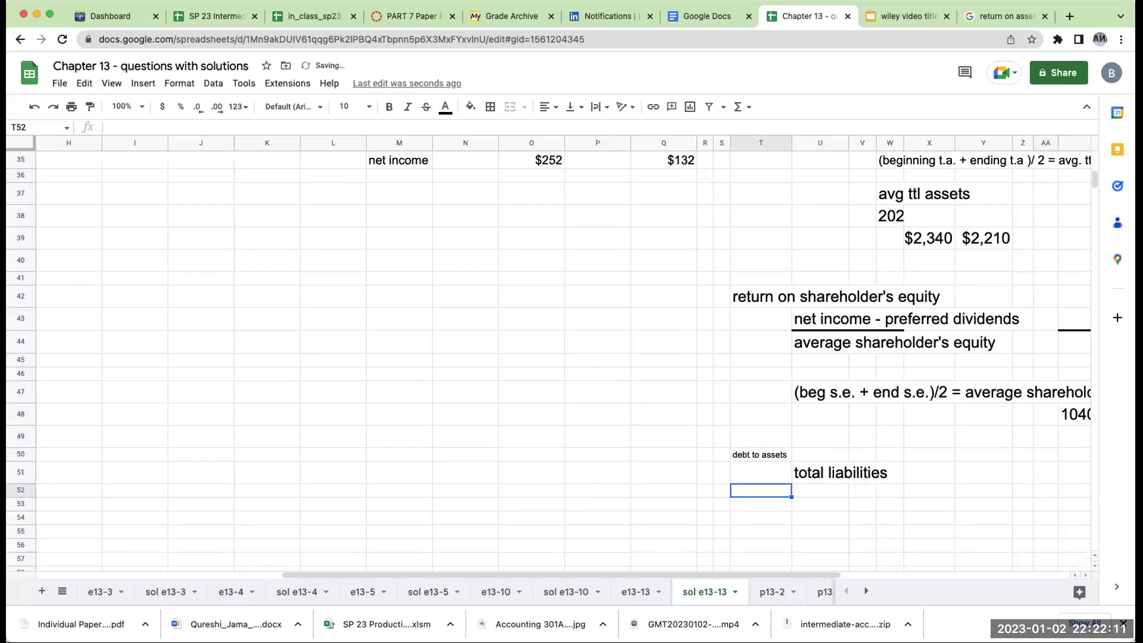
pyautogui.press('Tab')
pyautogui.write('total assets')
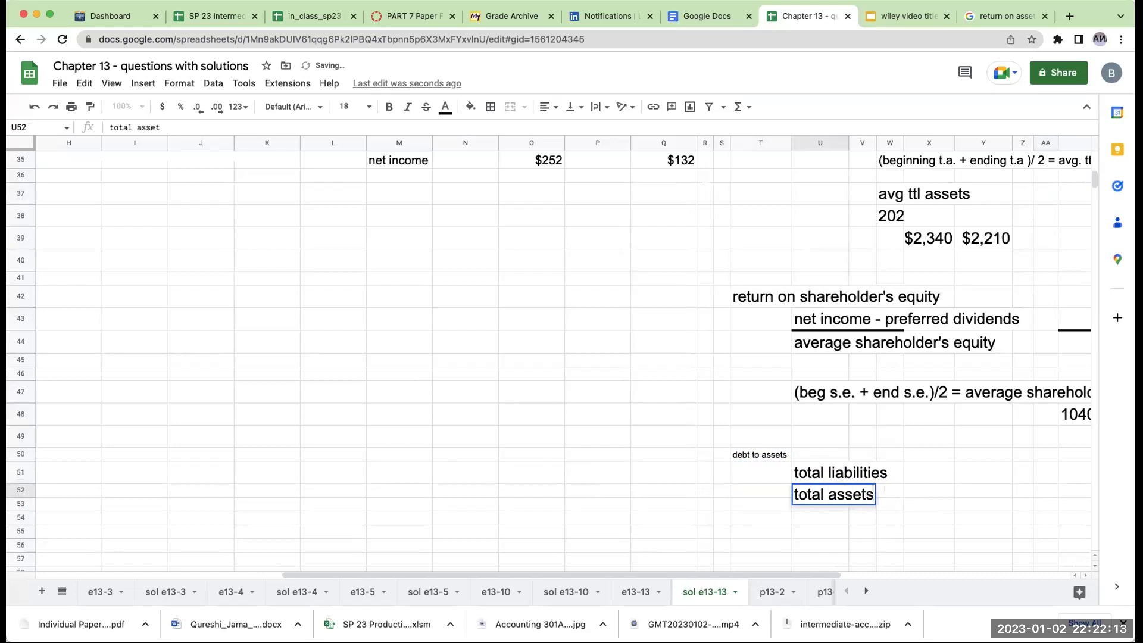
pyautogui.press('Return')
# Apply a top border across U52:X52 as the dividing line
pyautogui.moveTo(825, 505); pyautogui.dragTo(957, 490)
pyautogui.click(489, 106)
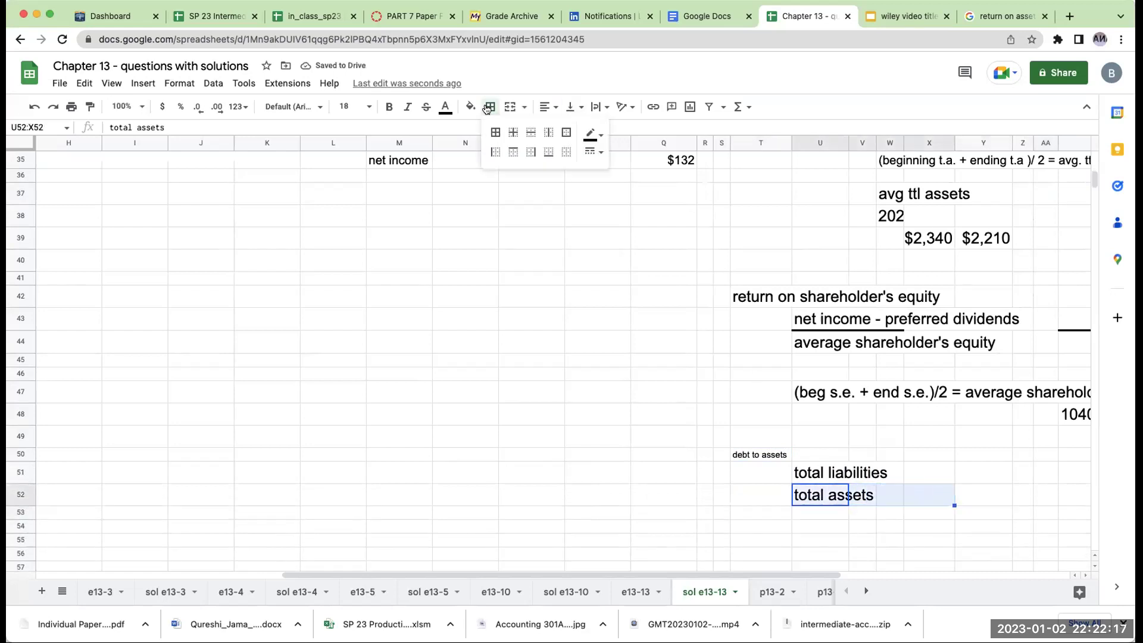
pyautogui.click(513, 152)
pyautogui.click(984, 473)
pyautogui.click(1023, 496)
pyautogui.press('Up')
pyautogui.press('Right')
pyautogui.press('Right')
pyautogui.press('Right')
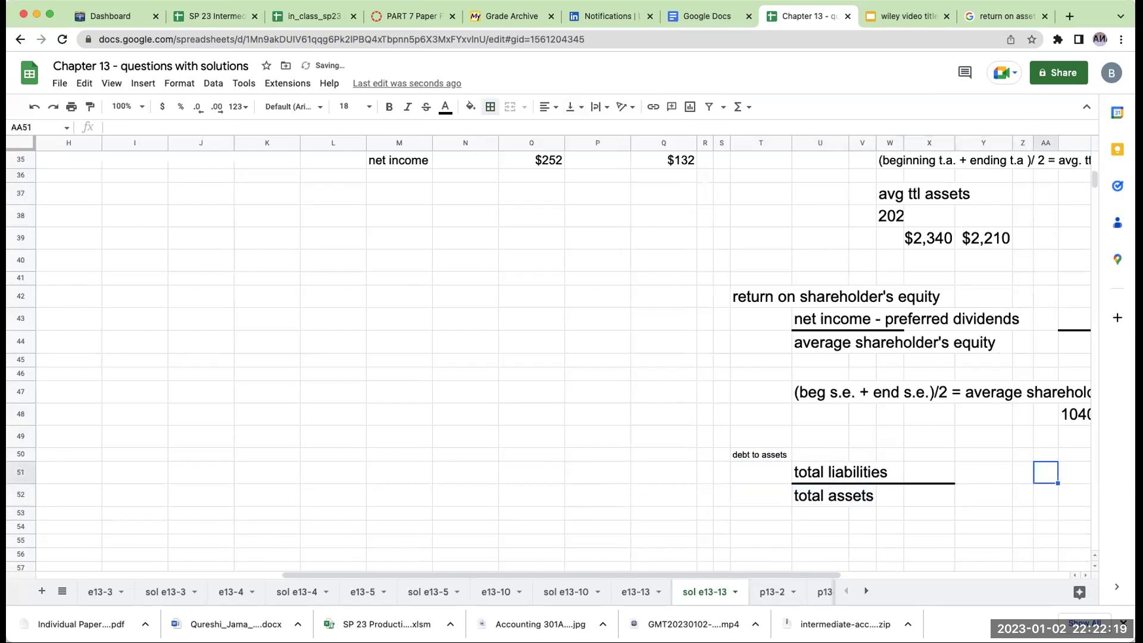
pyautogui.press('Left')
pyautogui.press('Left')
pyautogui.press('Left')
pyautogui.press('Left')
pyautogui.press('Left')
pyautogui.press('Right')
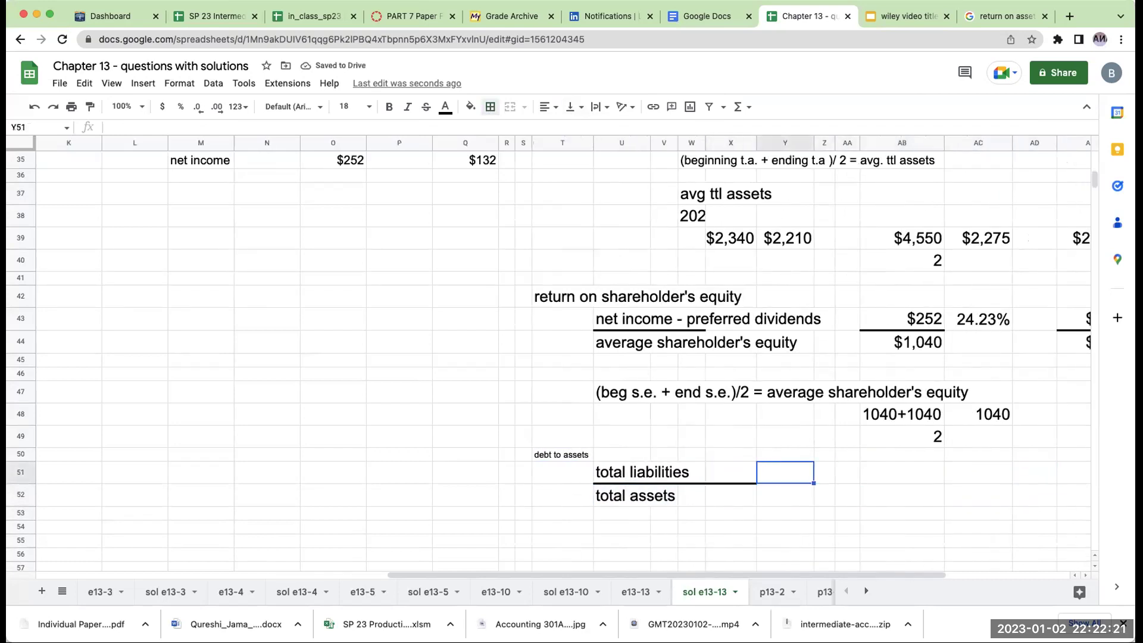
# Enter the 2025 total liabilities ($820 + $480 = $1,300) and total assets ($2,340)
pyautogui.write('+')
pyautogui.scroll(10, 330, 375)
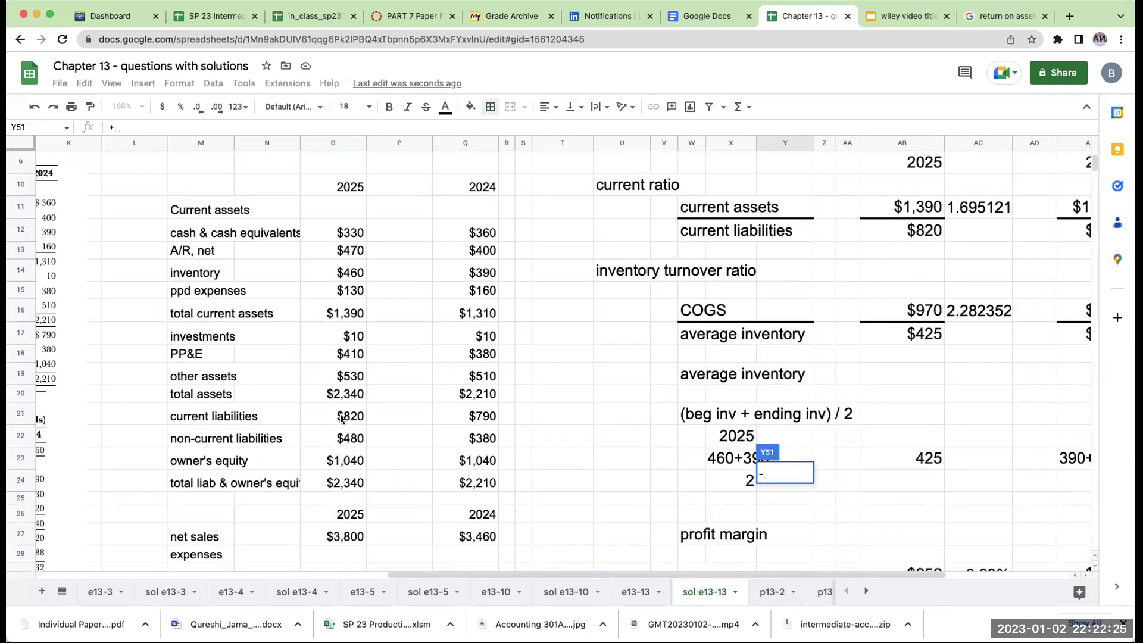
pyautogui.click(345, 419)
pyautogui.write('+')
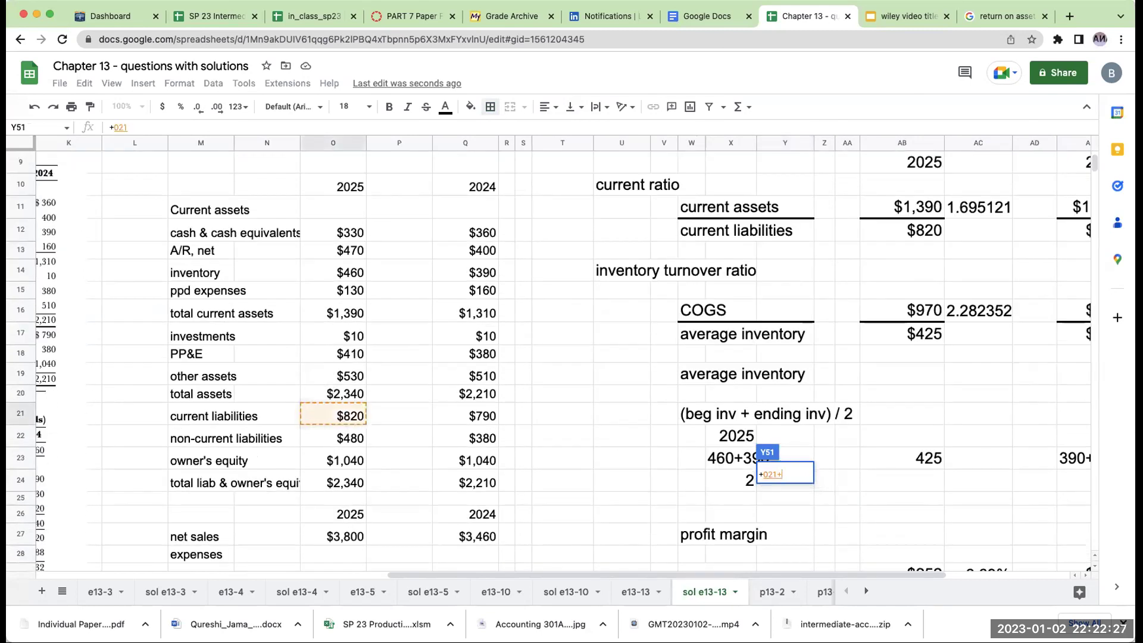
pyautogui.click(333, 434)
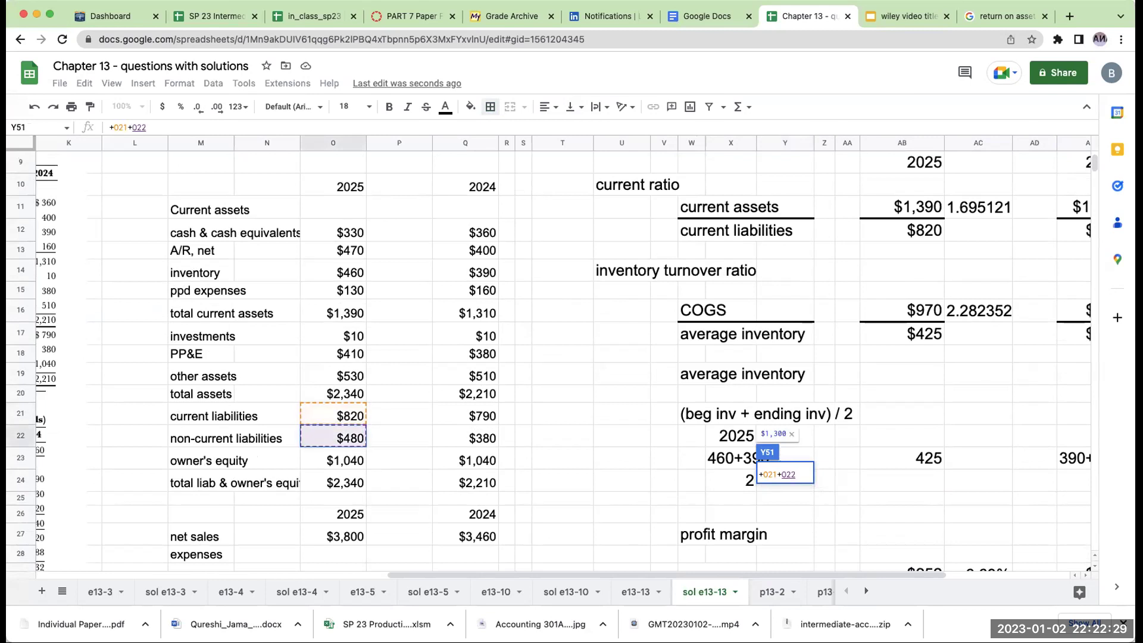
pyautogui.press('Return')
pyautogui.write('+')
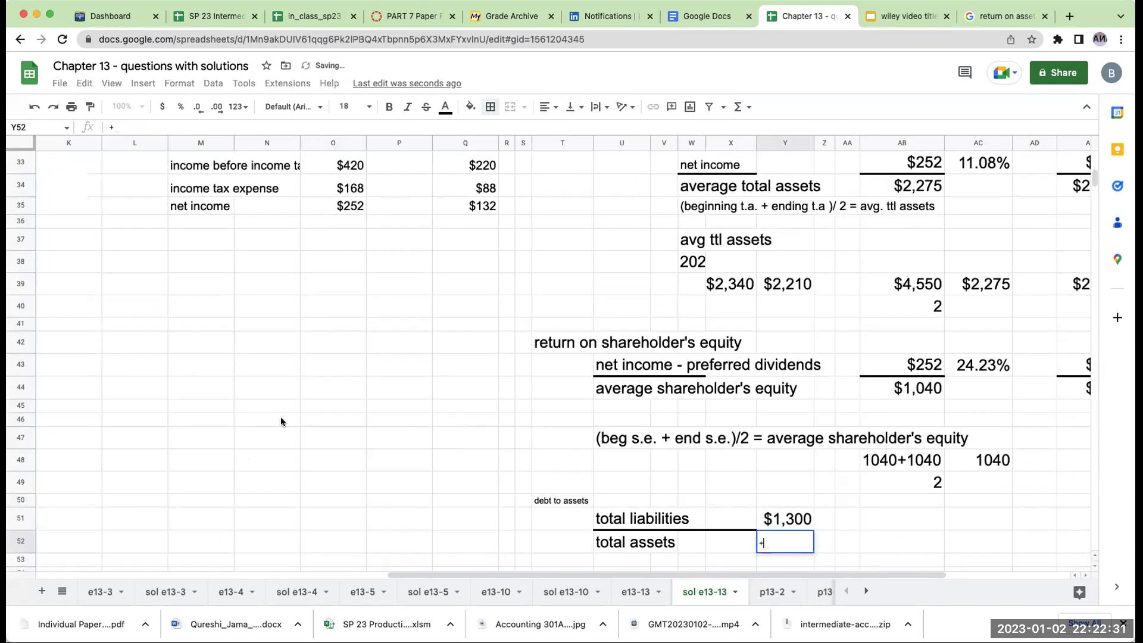
pyautogui.scroll(10, 281, 416)
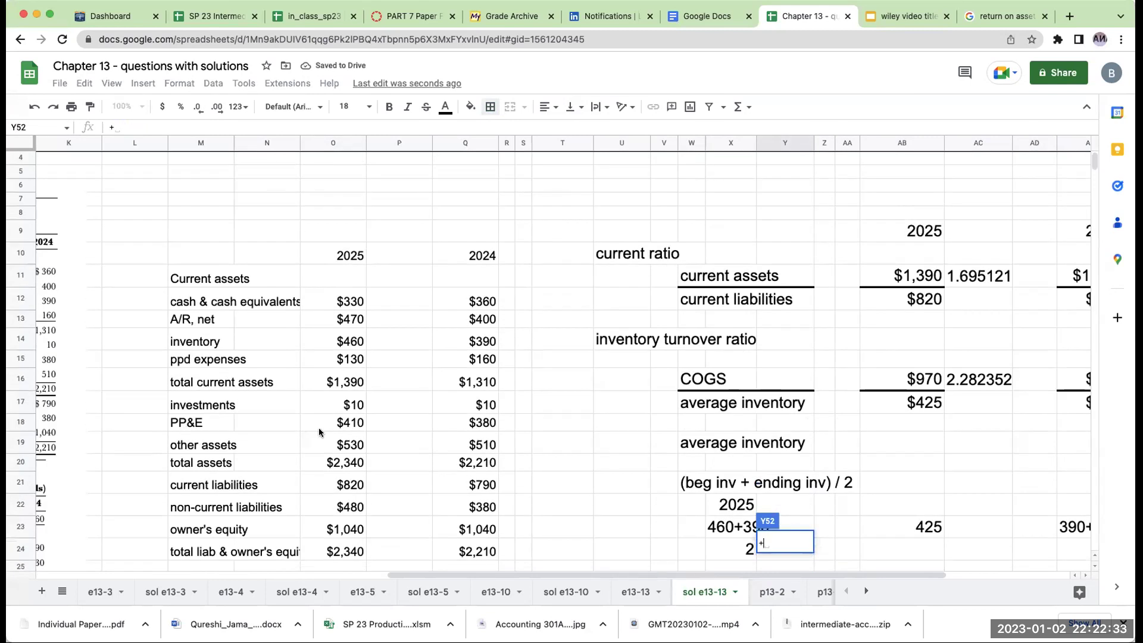
pyautogui.click(336, 463)
pyautogui.press('Return')
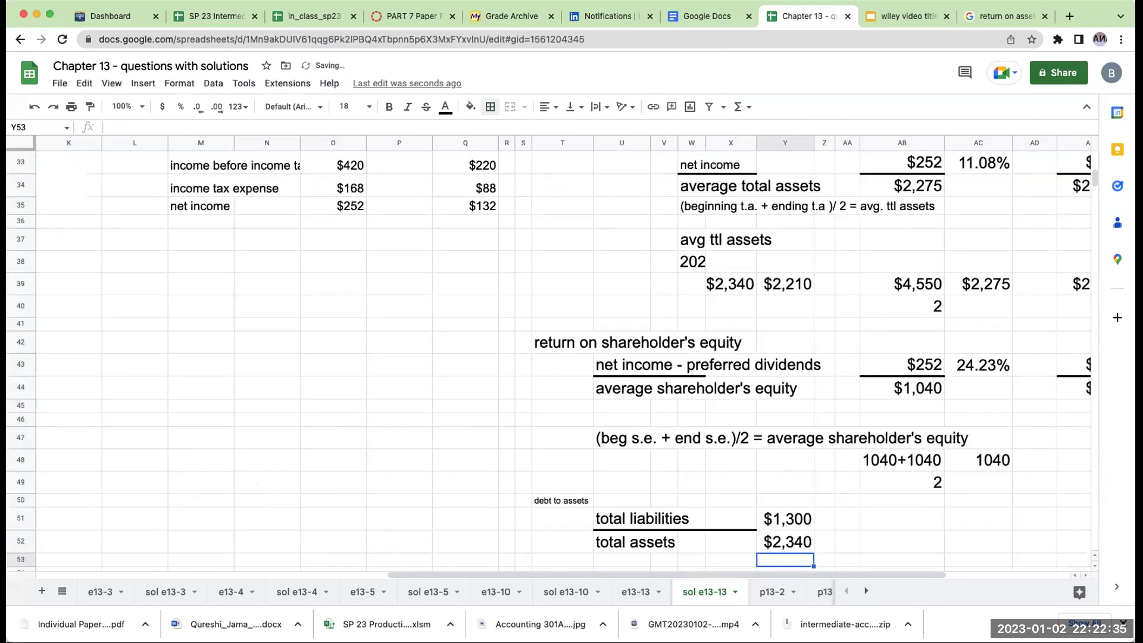
# Enter the 2025 ratio =AB51/AB52 and format it as a percentage (55.56%)
pyautogui.press('Up')
pyautogui.press('Right')
pyautogui.press('Right')
pyautogui.press('Right')
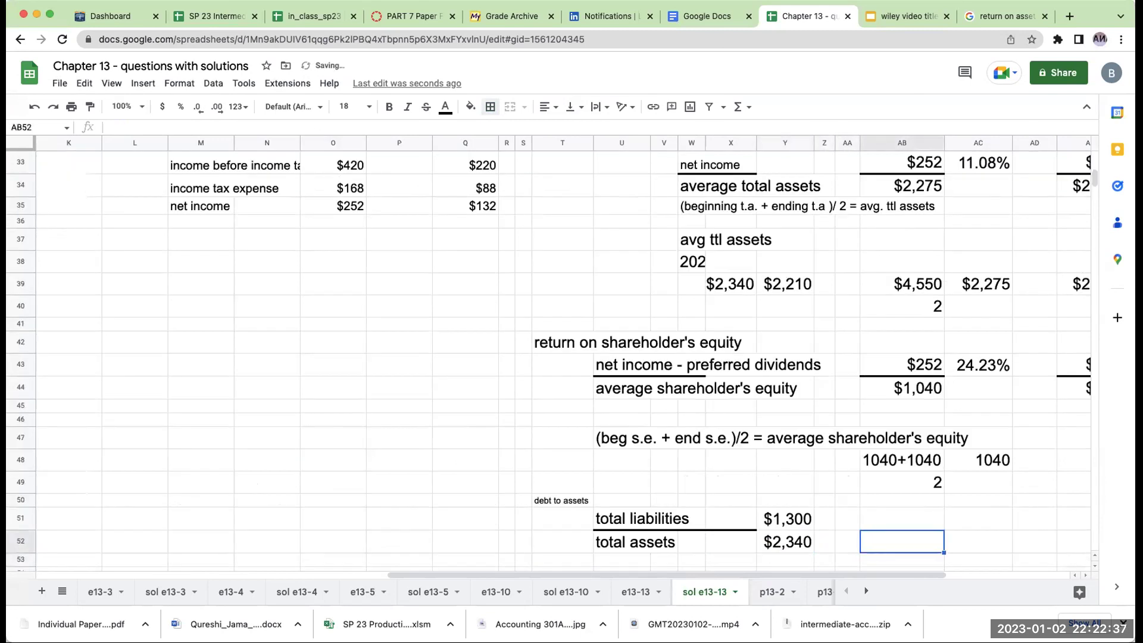
pyautogui.moveTo(784, 530); pyautogui.dragTo(784, 546)
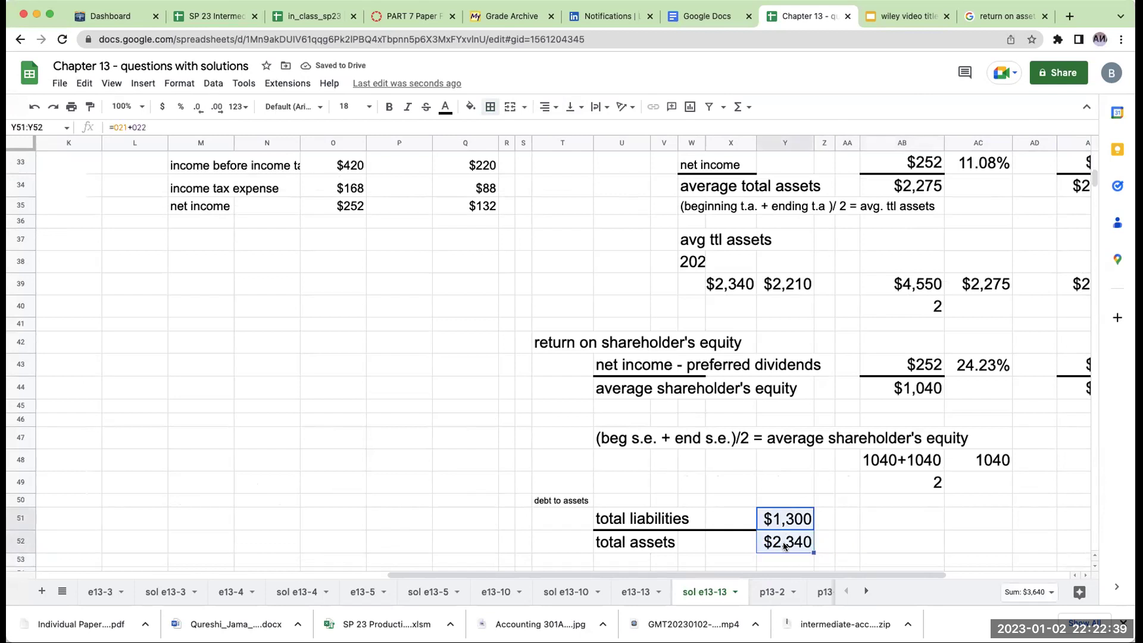
pyautogui.hotkey('ctrl', 'x')
pyautogui.press('Right')
pyautogui.press('Right')
pyautogui.press('Right')
pyautogui.hotkey('ctrl', 'v')
pyautogui.press('Right')
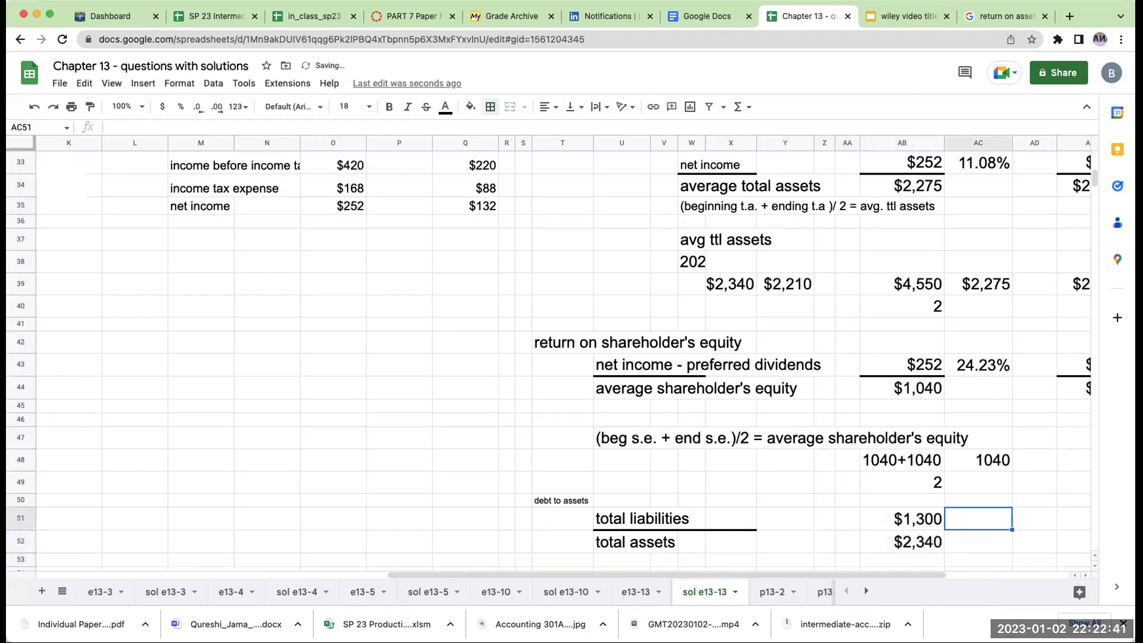
pyautogui.write('+')
pyautogui.press('Left')
pyautogui.write('/')
pyautogui.press('Down')
pyautogui.press('Left')
pyautogui.press('Return')
pyautogui.press('Up')
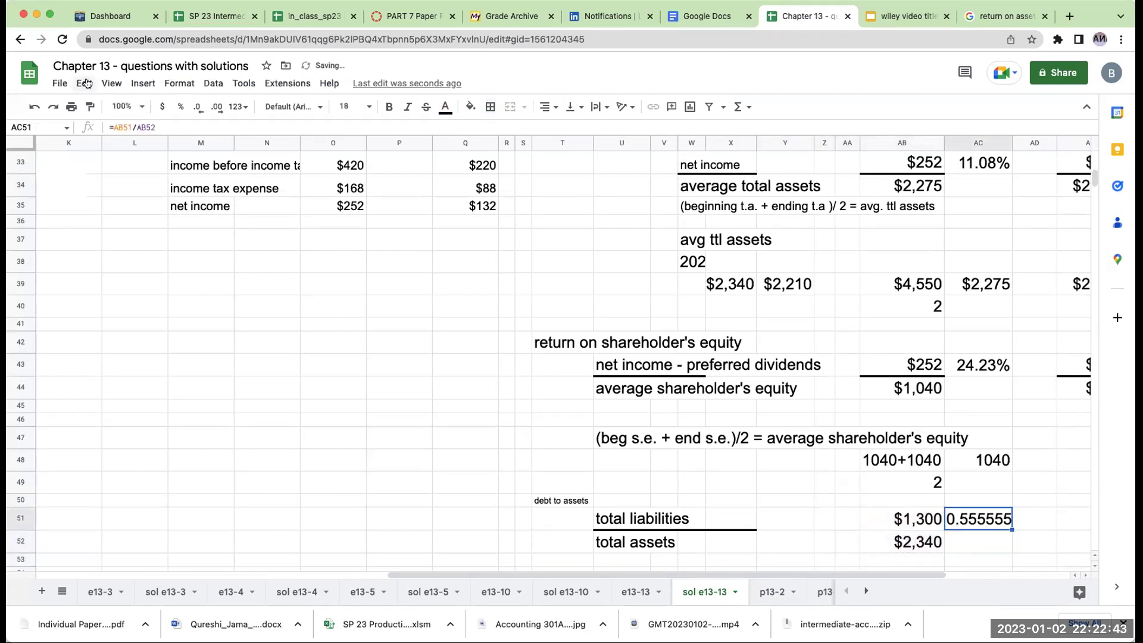
pyautogui.click(178, 106)
# Add a top border above the 2025 total assets value
pyautogui.click(981, 502)
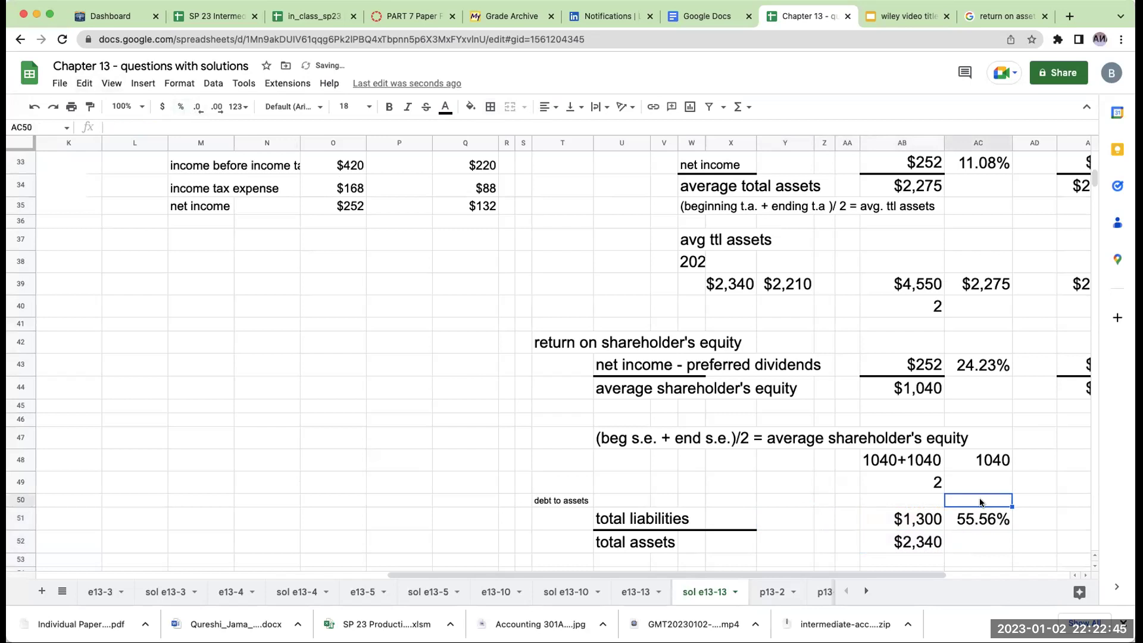
pyautogui.press('Down')
pyautogui.press('Down')
pyautogui.press('Left')
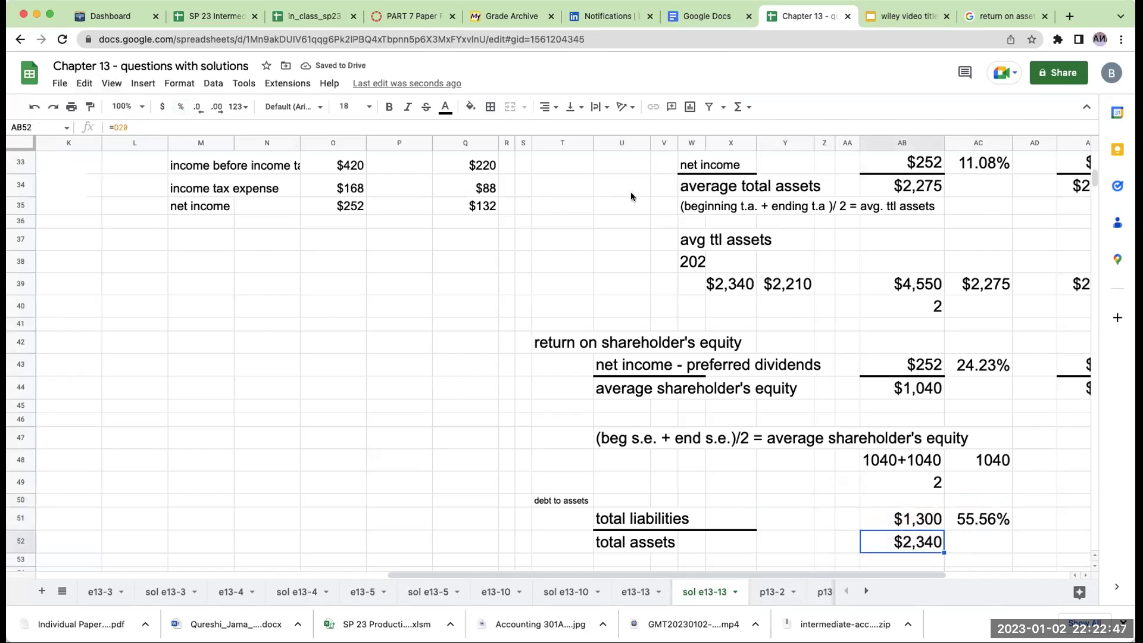
pyautogui.click(490, 106)
pyautogui.click(513, 153)
# Enter the 2024 total liabilities ($1,170) and total assets ($2,210) from the statements
pyautogui.click(1018, 519)
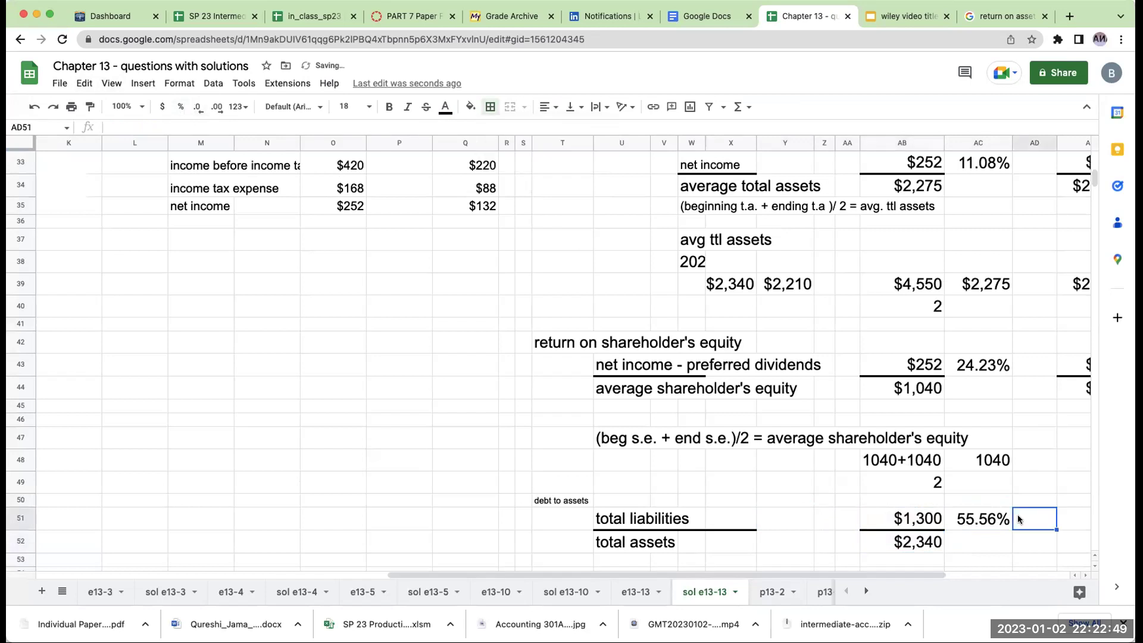
pyautogui.press('Right')
pyautogui.write('+')
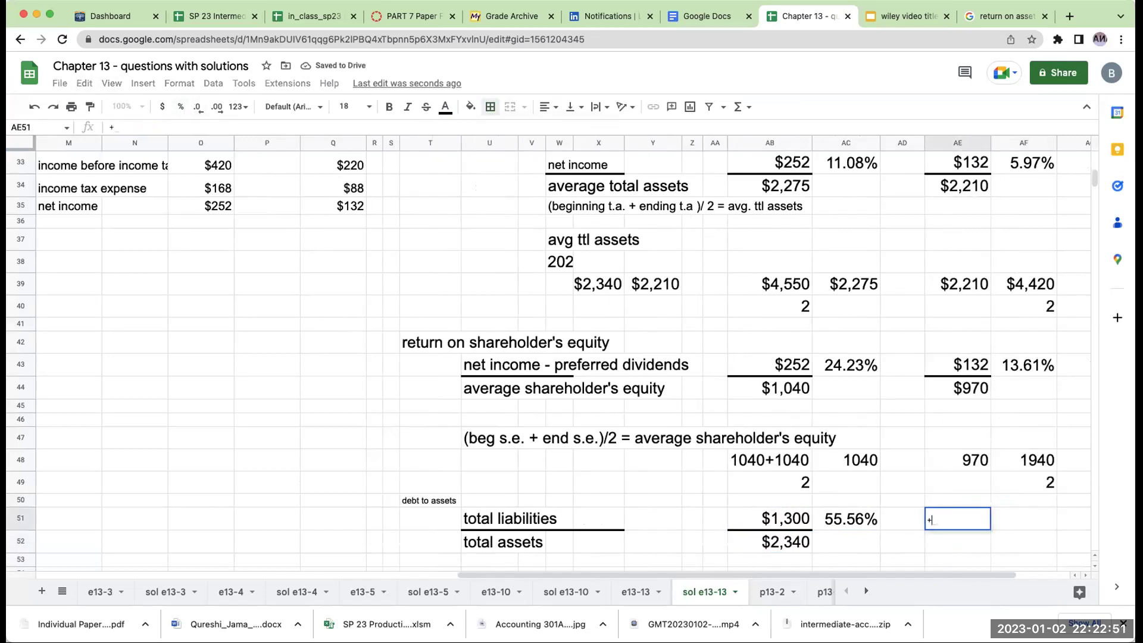
pyautogui.scroll(5, 342, 473)
pyautogui.scroll(2, 328, 468)
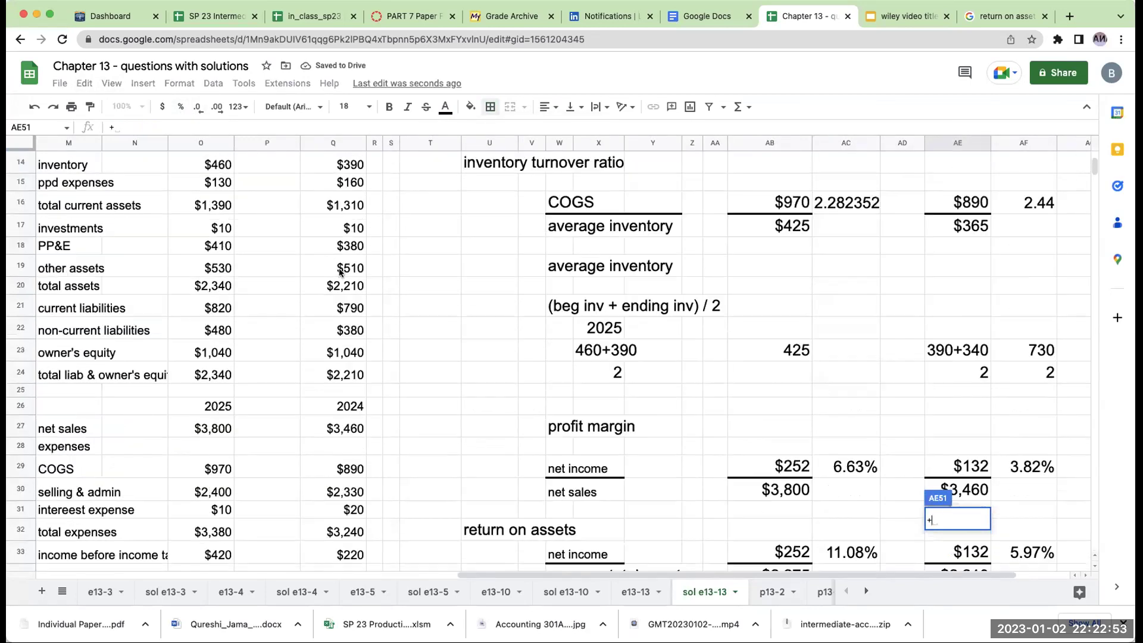
pyautogui.click(348, 310)
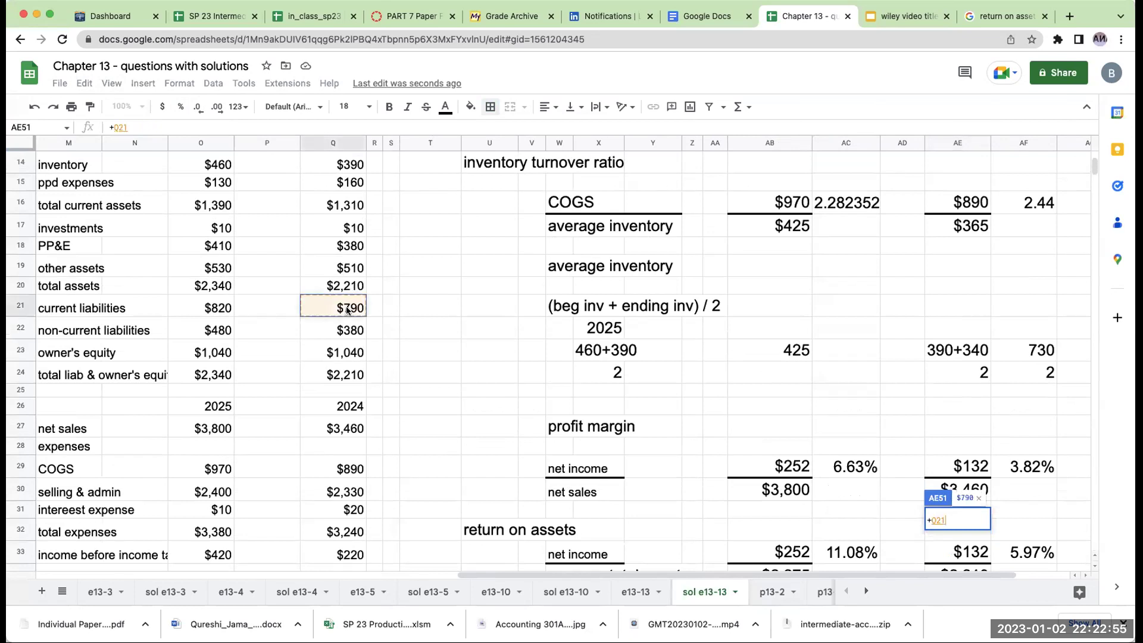
pyautogui.write('+')
pyautogui.click(348, 331)
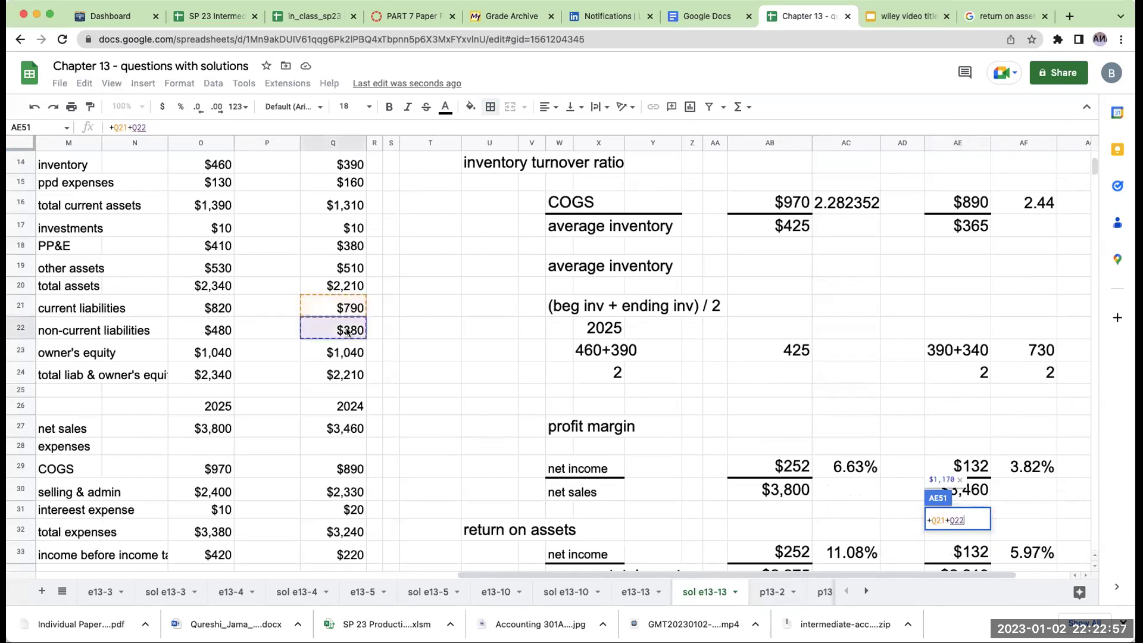
pyautogui.press('Return')
pyautogui.write('+')
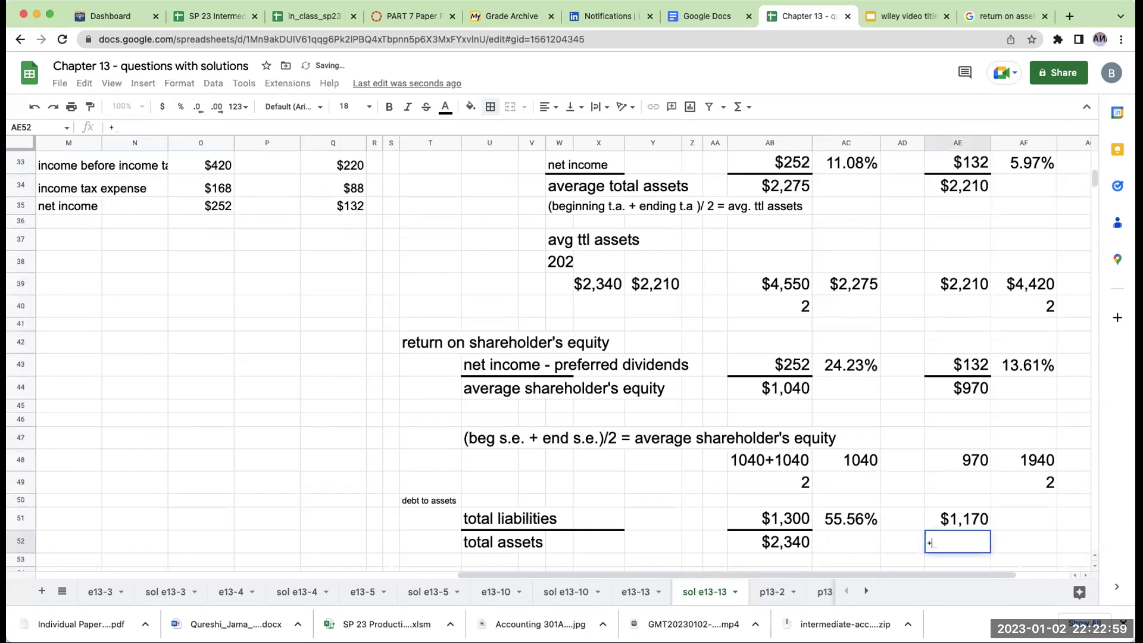
pyautogui.scroll(10, 338, 322)
pyautogui.click(338, 350)
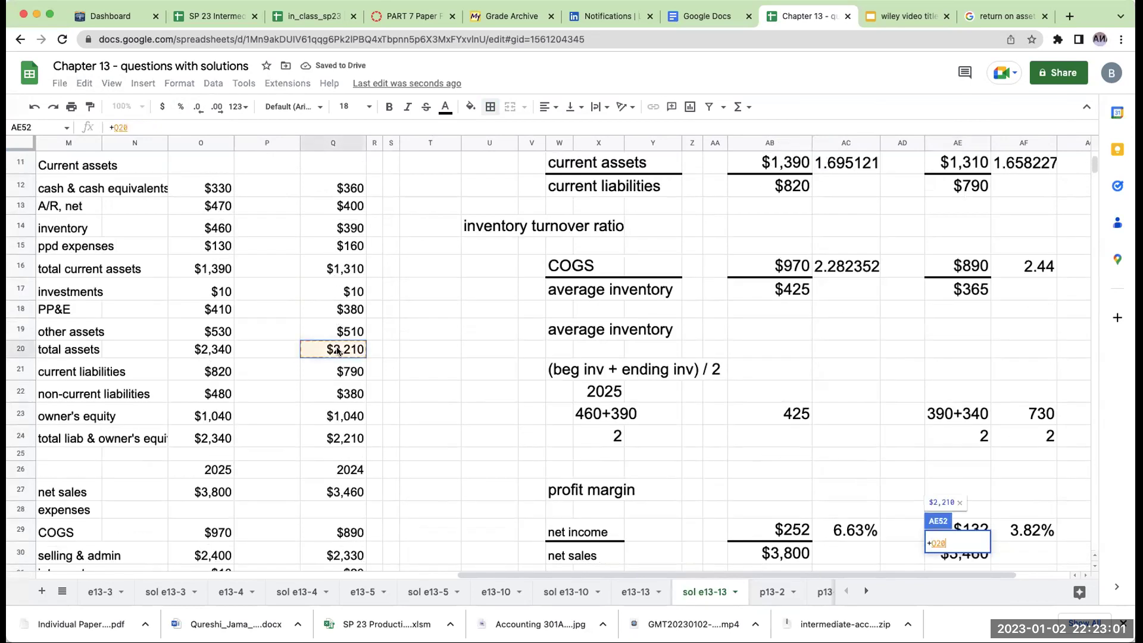
pyautogui.press('Return')
# Enter the 2024 debt-to-assets formula =AE51/AE52
pyautogui.press('Up')
pyautogui.press('Right')
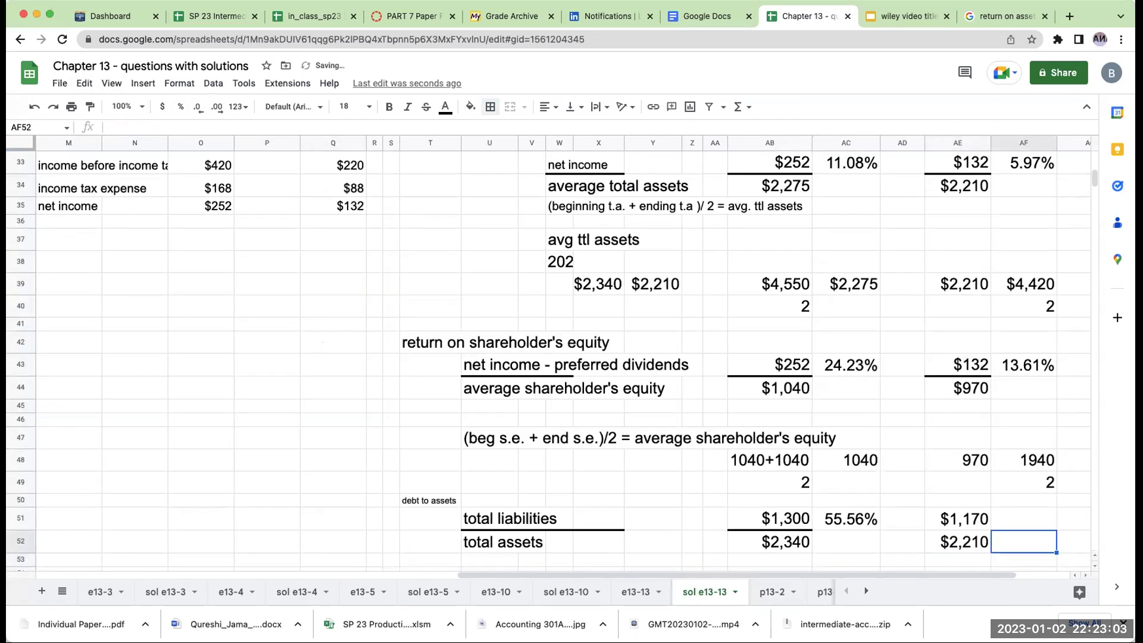
pyautogui.press('Up')
pyautogui.write('+')
pyautogui.press('Left')
pyautogui.write('/')
pyautogui.press('Left')
pyautogui.press('Down')
pyautogui.press('Return')
pyautogui.press('Up')
pyautogui.press('Left')
pyautogui.press('Down')
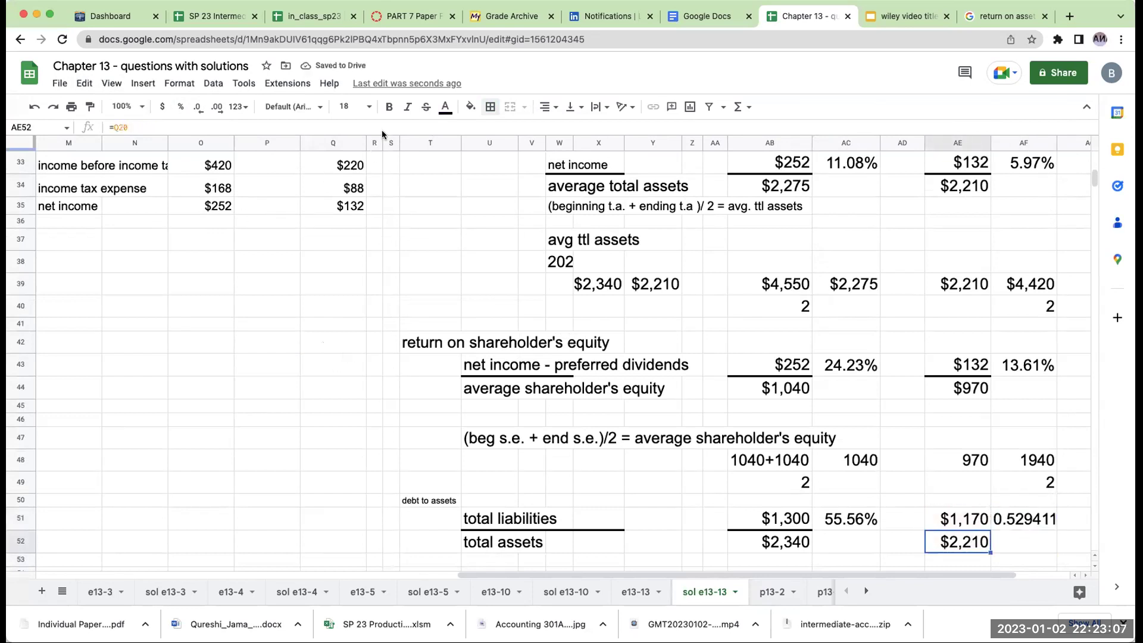
# Add a top border above 2024 total assets and format the 2024 ratio as percent (52.94%)
pyautogui.click(490, 107)
pyautogui.click(513, 152)
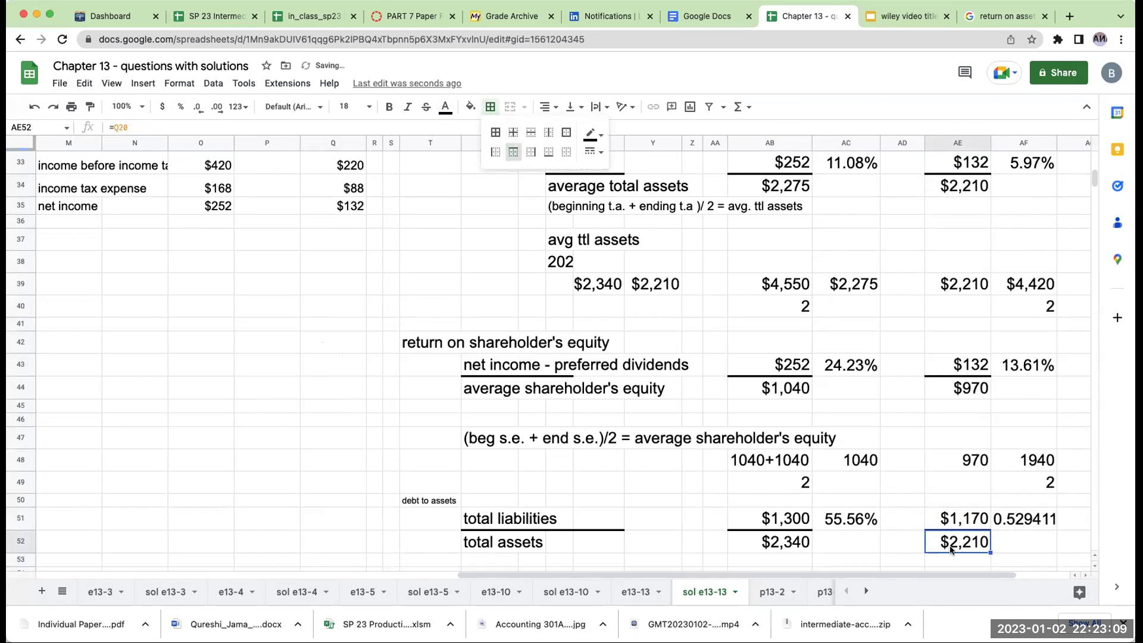
pyautogui.click(1015, 520)
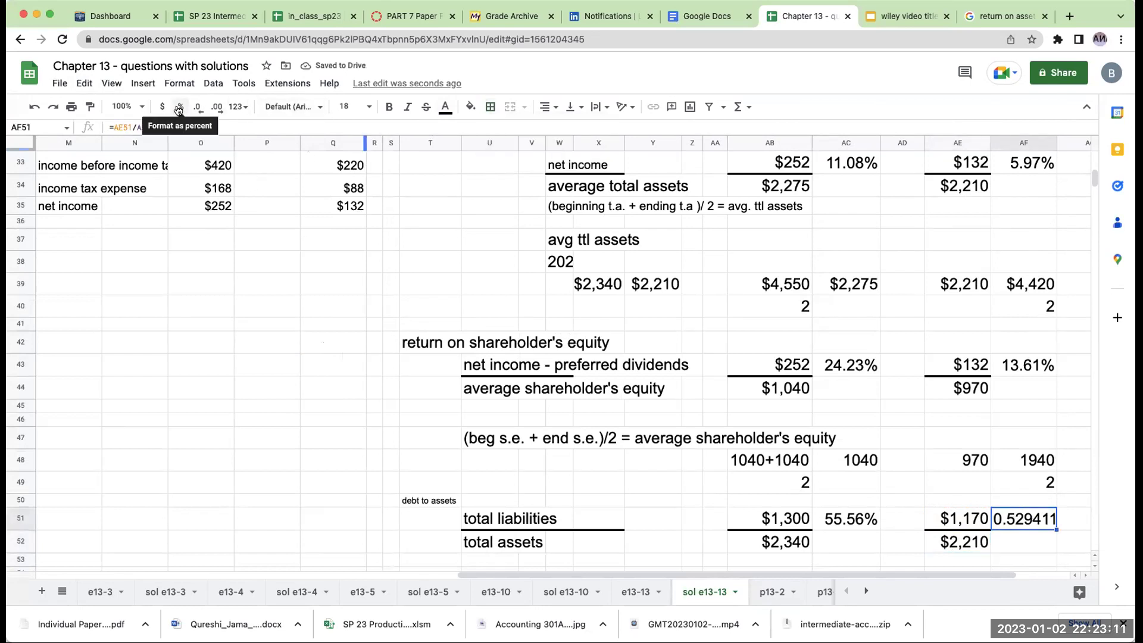
pyautogui.click(180, 107)
pyautogui.scroll(-2, 617, 368)
pyautogui.click(431, 495)
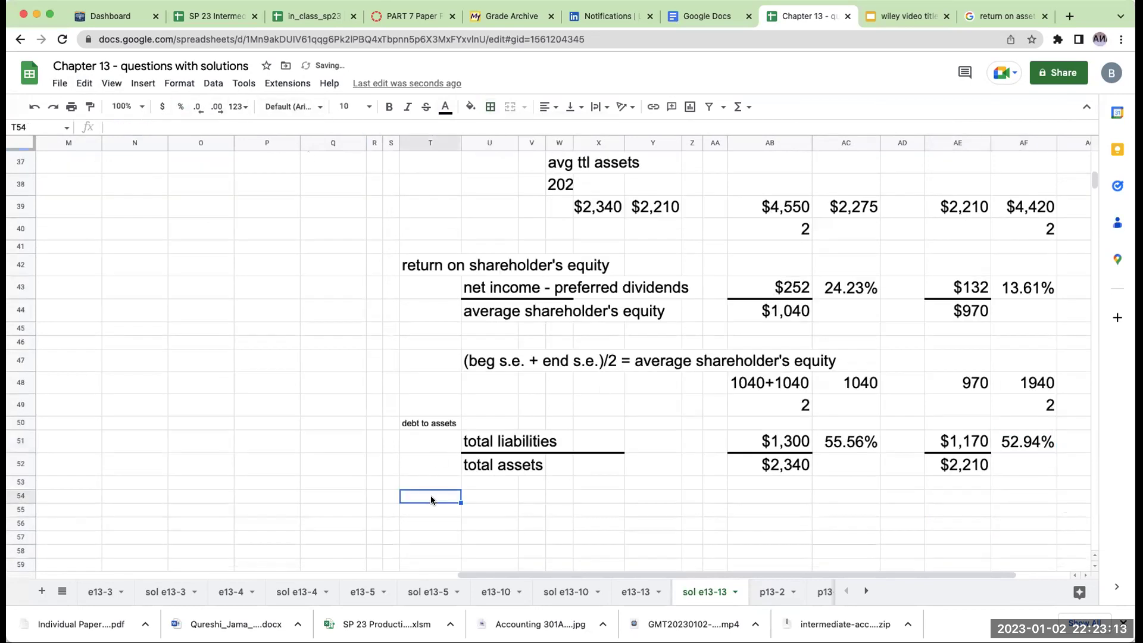
pyautogui.moveTo(525, 575); pyautogui.dragTo(181, 519)
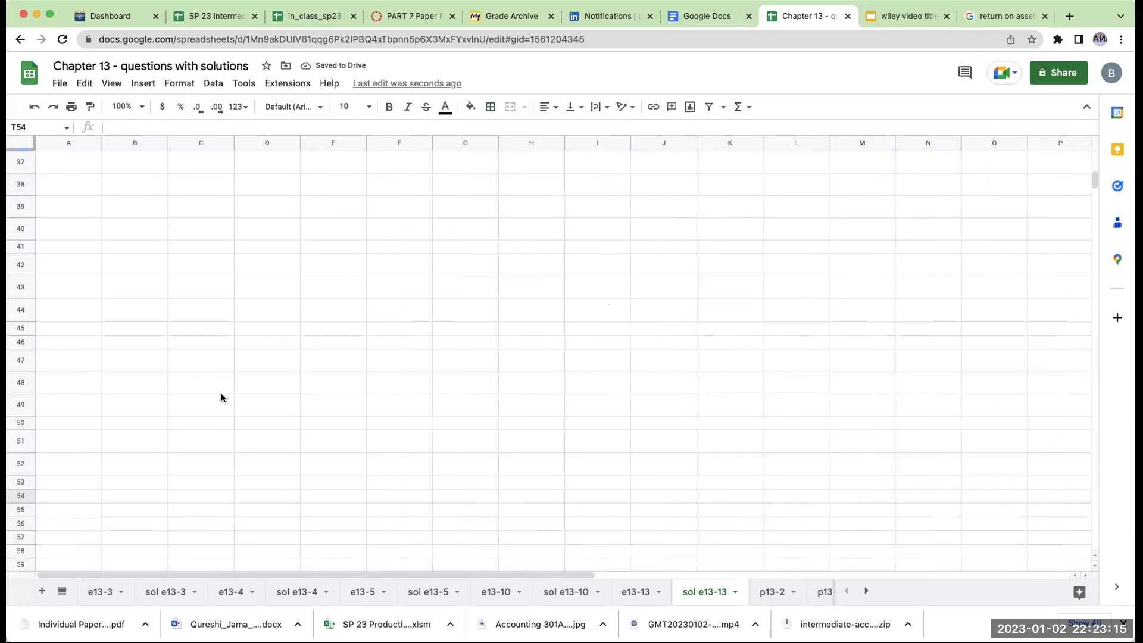
pyautogui.scroll(5, 216, 381)
pyautogui.scroll(3, 216, 386)
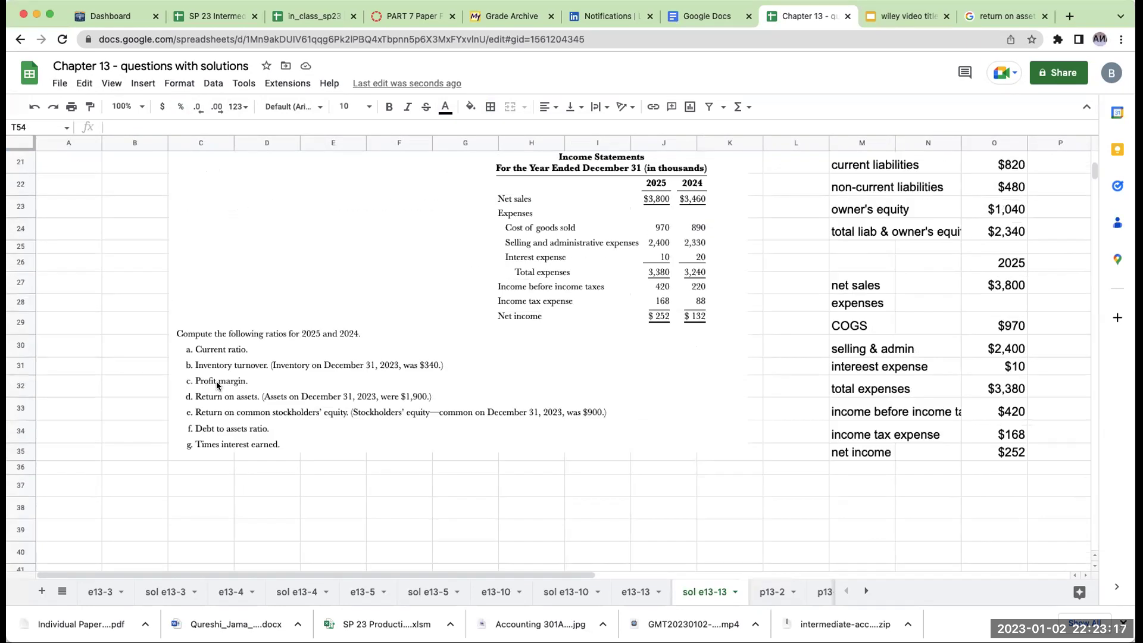
pyautogui.scroll(-4, 216, 385)
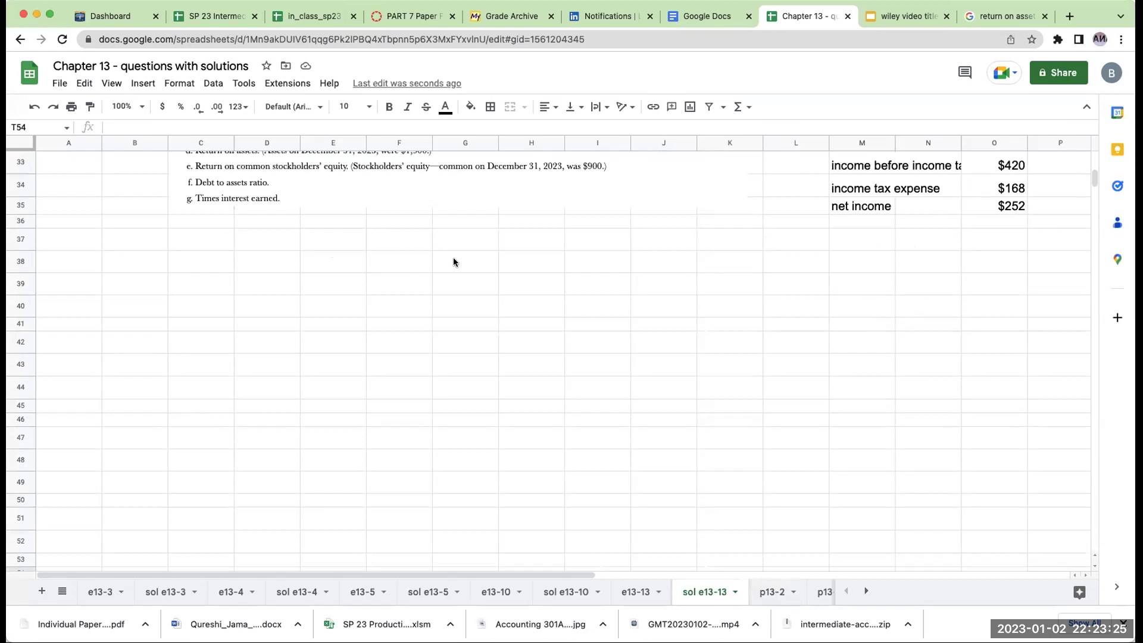
# Search Google for 'times interest earned ratio'
pyautogui.click(982, 16)
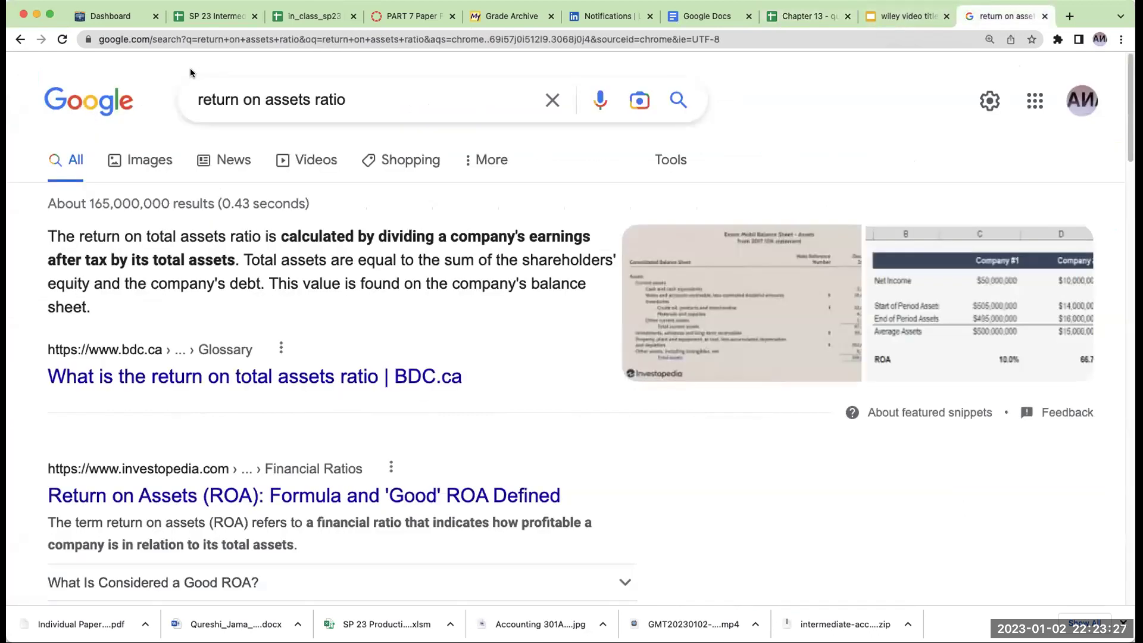
pyautogui.moveTo(342, 107); pyautogui.dragTo(137, 91)
pyautogui.write('inte')
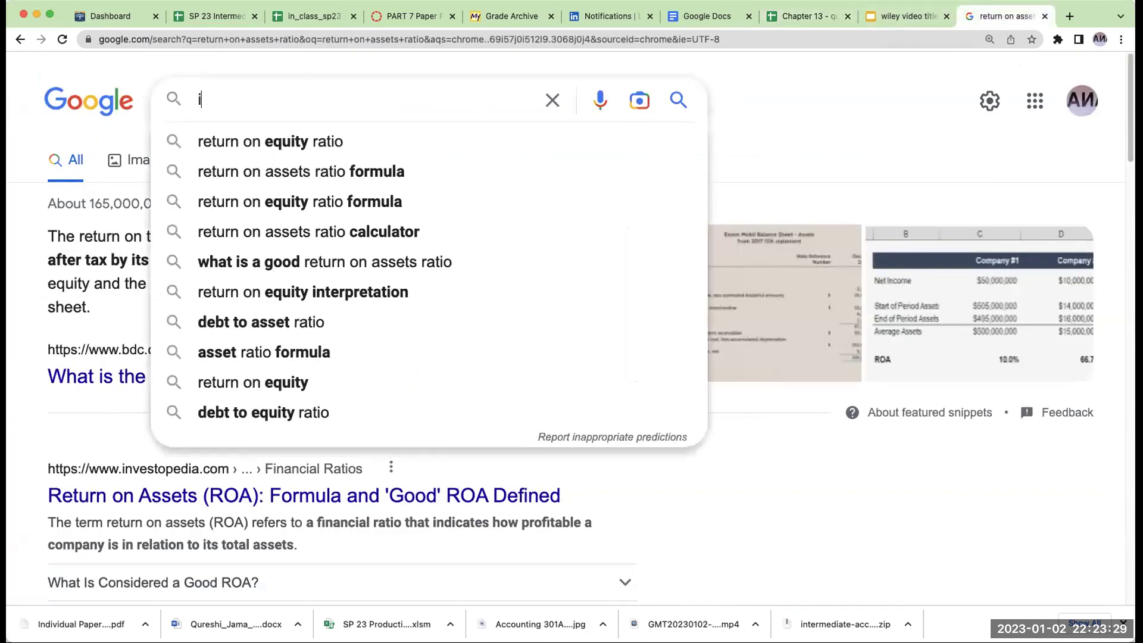
pyautogui.press('BackSpace')
pyautogui.press('BackSpace')
pyautogui.press('BackSpace')
pyautogui.press('BackSpace')
pyautogui.write('times inter')
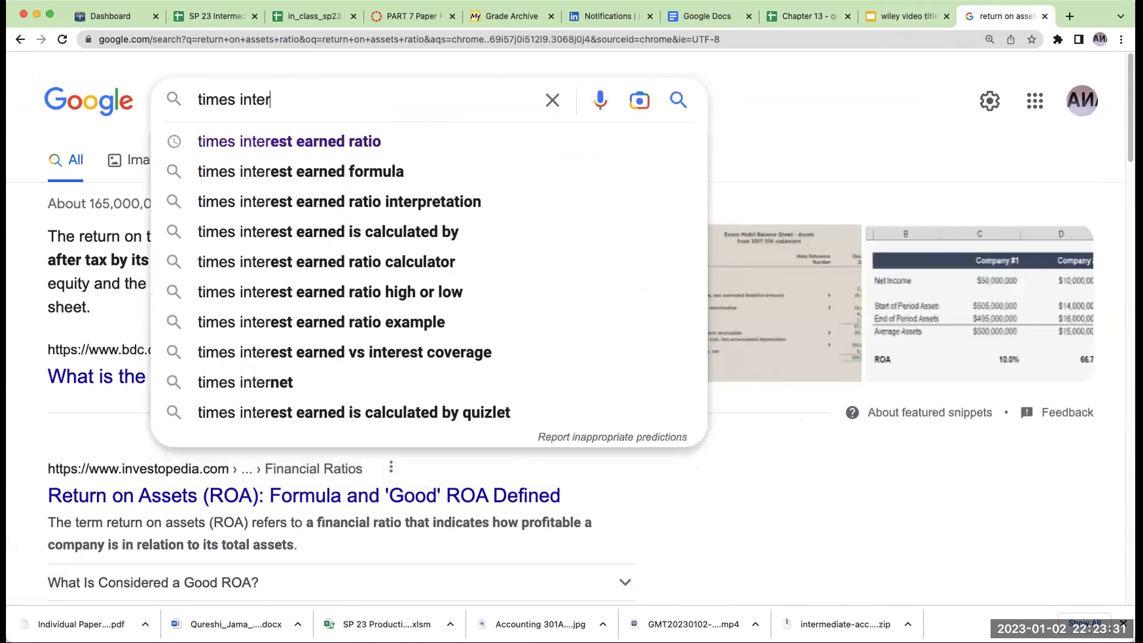
pyautogui.write('est earned ratio')
pyautogui.press('Return')
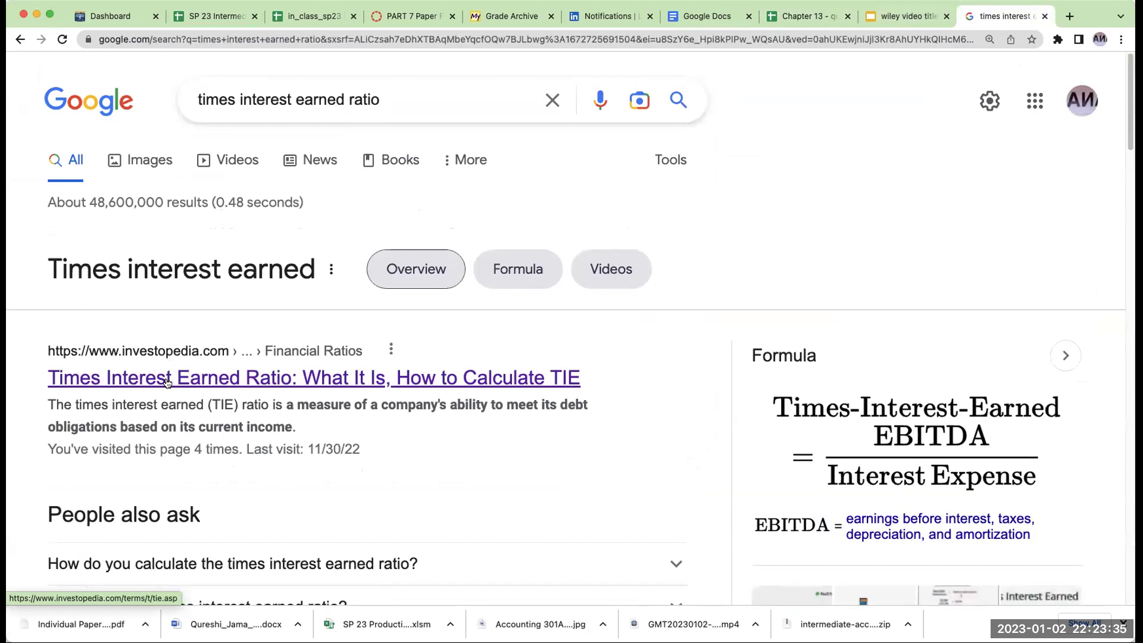
# Read Investopedia's times interest earned article defining TIE as EBIT over interest payable
pyautogui.click(168, 377)
pyautogui.scroll(-20, 323, 375)
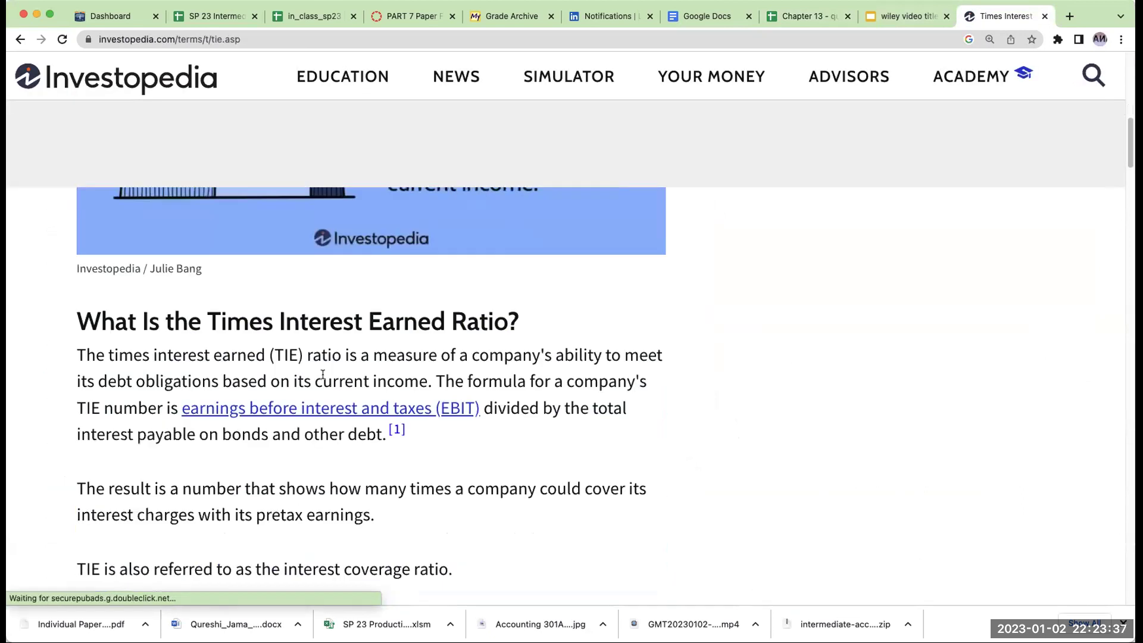
pyautogui.scroll(-20, 323, 375)
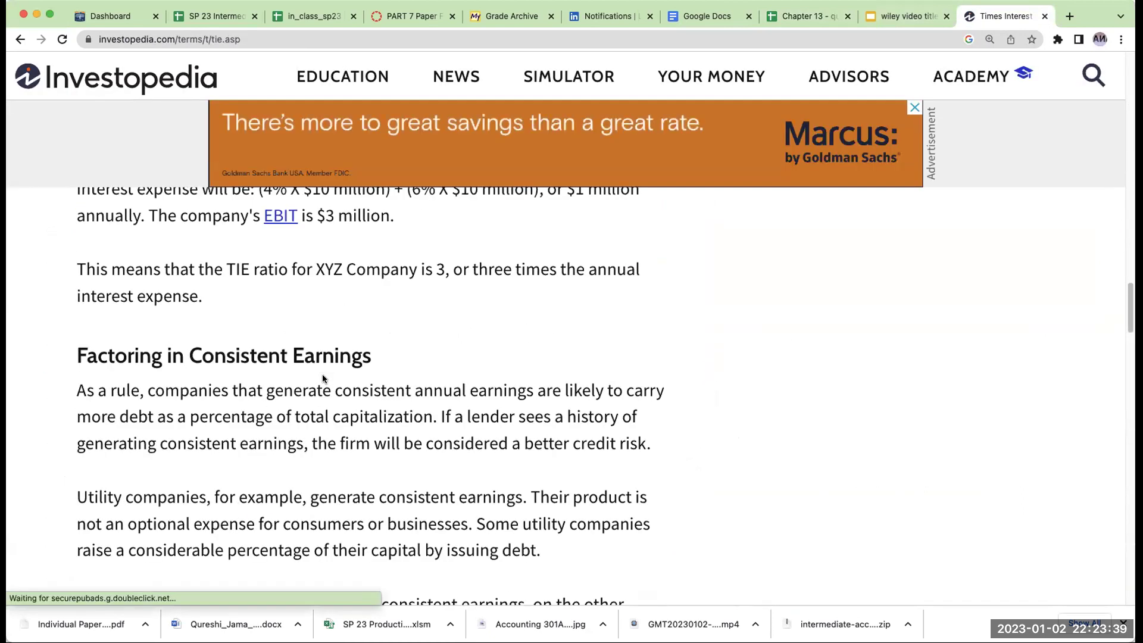
pyautogui.scroll(-20, 323, 379)
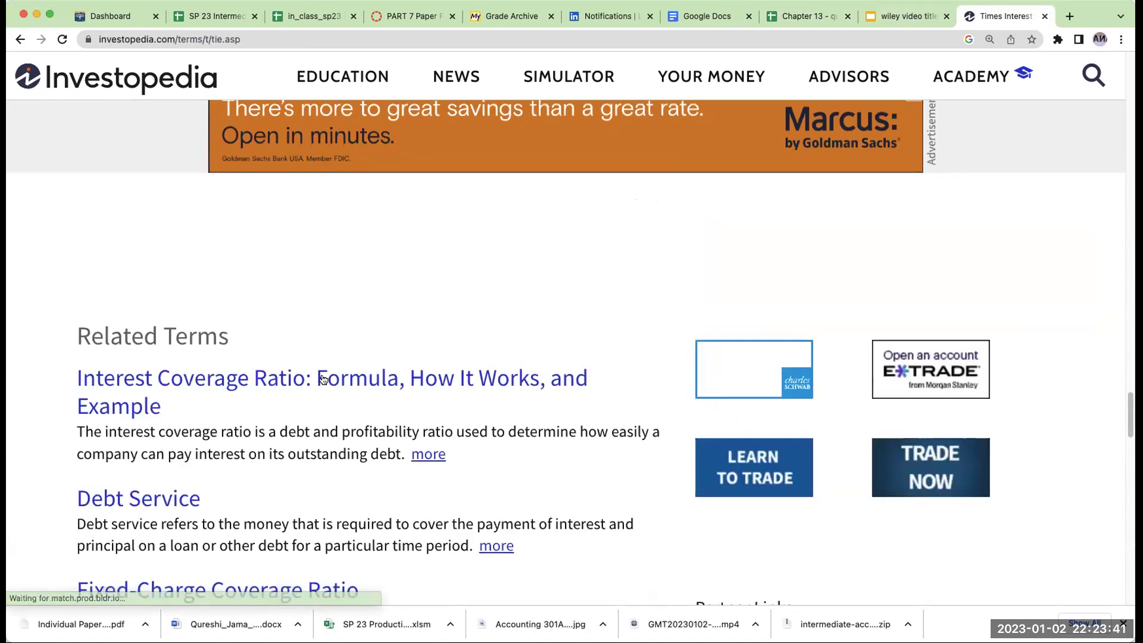
pyautogui.scroll(-10, 322, 379)
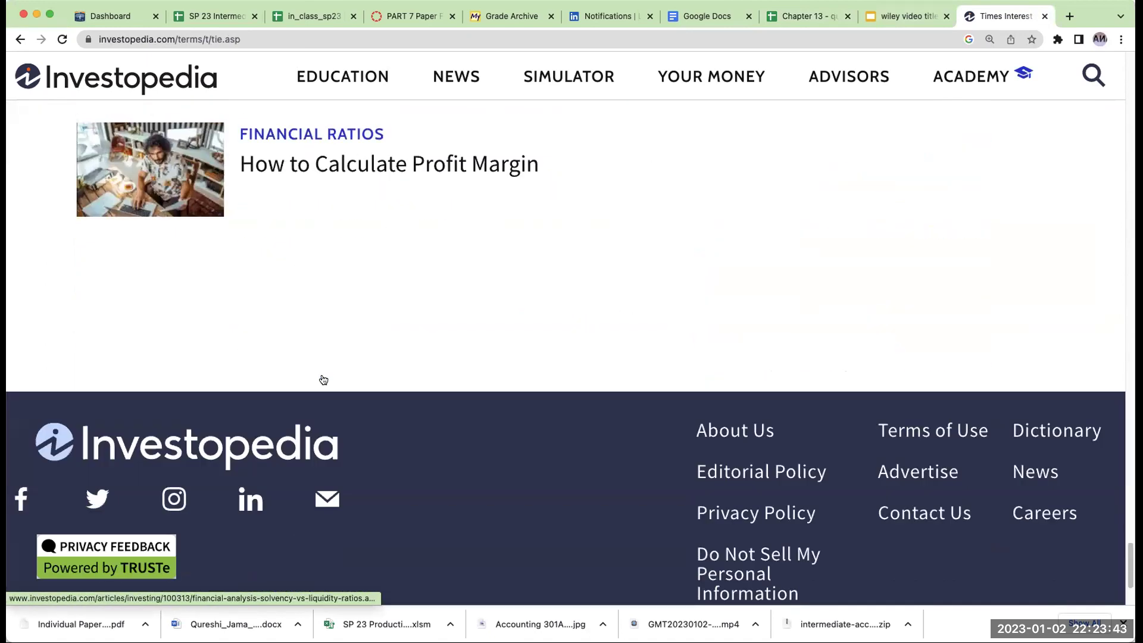
pyautogui.scroll(20, 323, 375)
pyautogui.scroll(20, 323, 378)
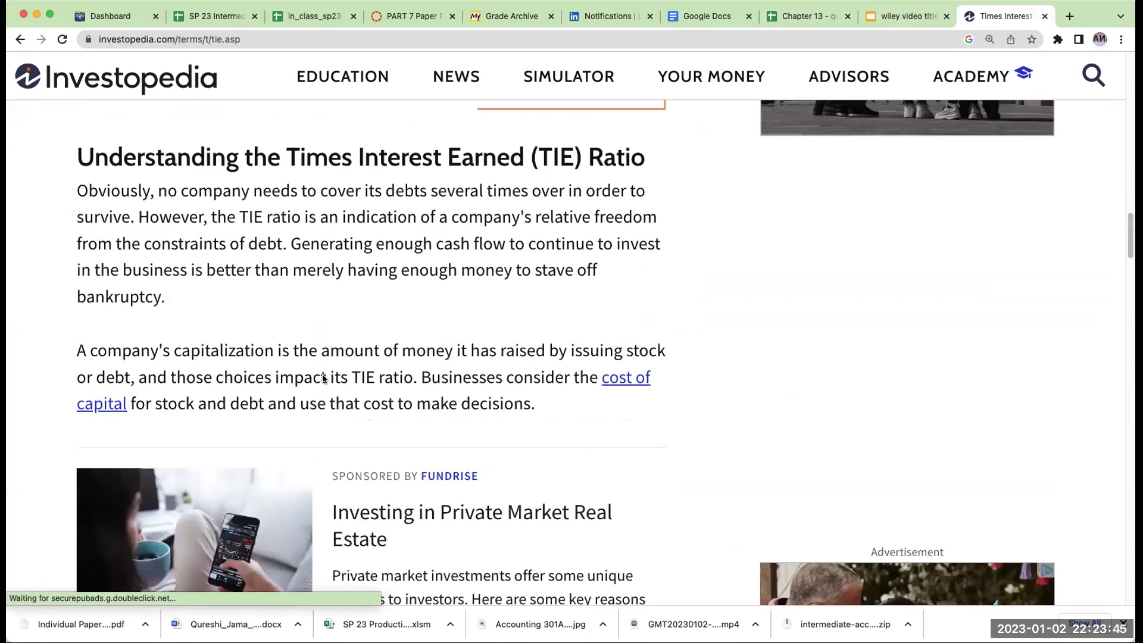
pyautogui.scroll(9, 323, 379)
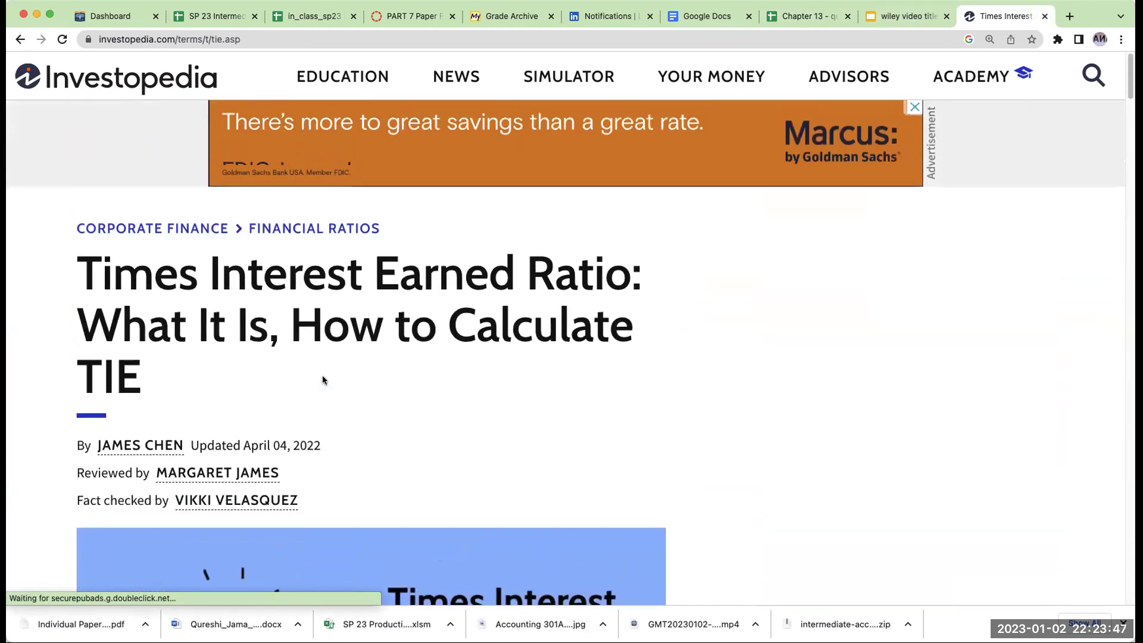
pyautogui.scroll(-10, 323, 380)
pyautogui.scroll(-4, 322, 380)
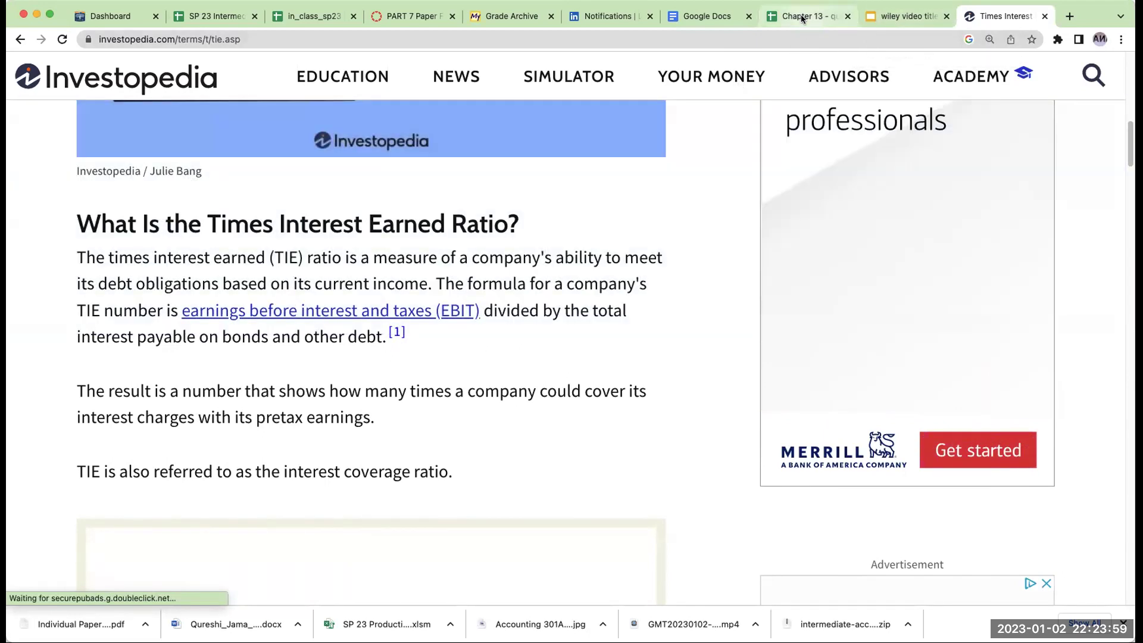
# Back on the Chapter 13 solutions sheet, label H38 'times interest earned'
pyautogui.click(811, 16)
pyautogui.scroll(5, 842, 411)
pyautogui.click(861, 507)
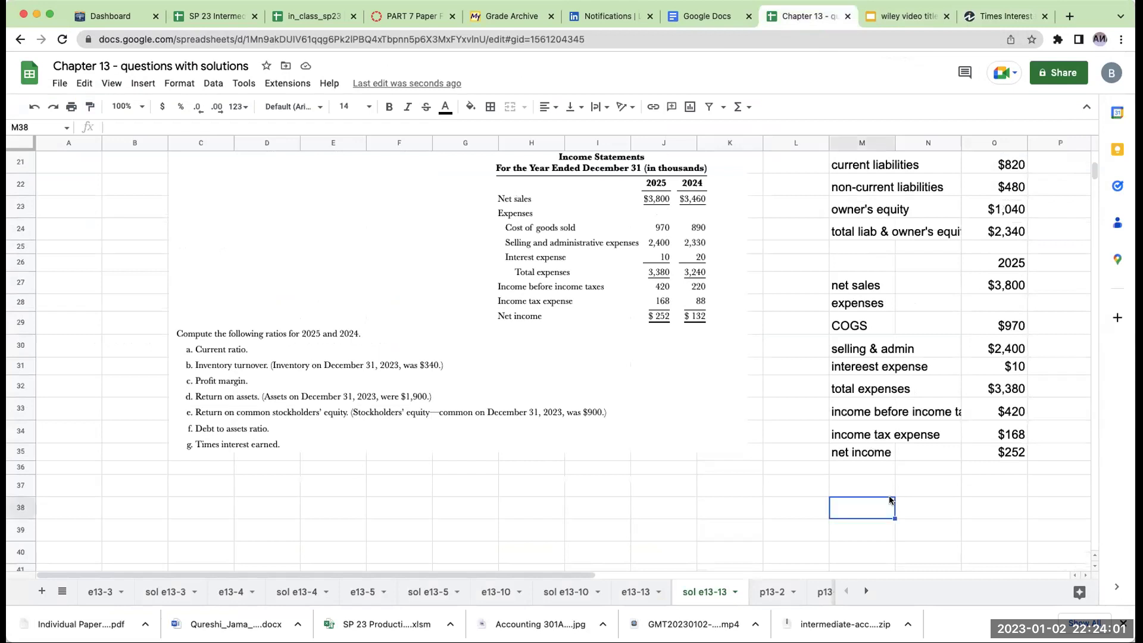
pyautogui.press('Right')
pyautogui.press('Right')
pyautogui.press('Right')
pyautogui.press('Right')
pyautogui.press('Right')
pyautogui.press('Right')
pyautogui.press('Right')
pyautogui.press('Right')
pyautogui.press('Right')
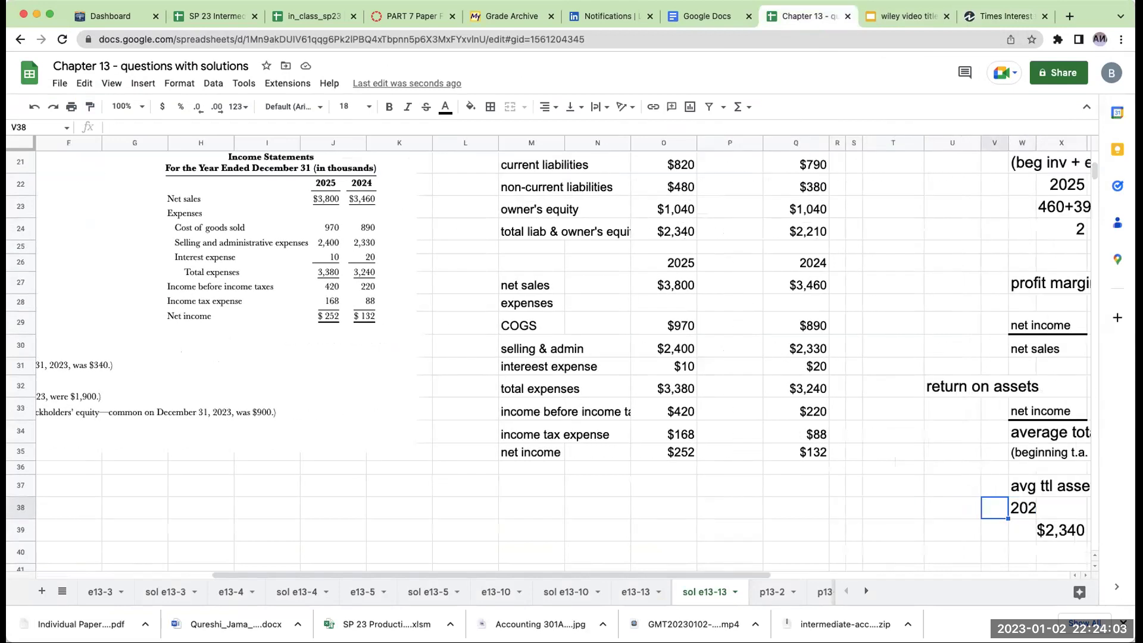
pyautogui.press('Left')
pyautogui.press('Left')
pyautogui.press('Left')
pyautogui.press('Left')
pyautogui.press('Left')
pyautogui.press('Left')
pyautogui.press('Left')
pyautogui.press('Left')
pyautogui.press('Left')
pyautogui.press('Left')
pyautogui.press('Left')
pyautogui.press('Left')
pyautogui.press('Left')
pyautogui.press('Left')
pyautogui.press('Left')
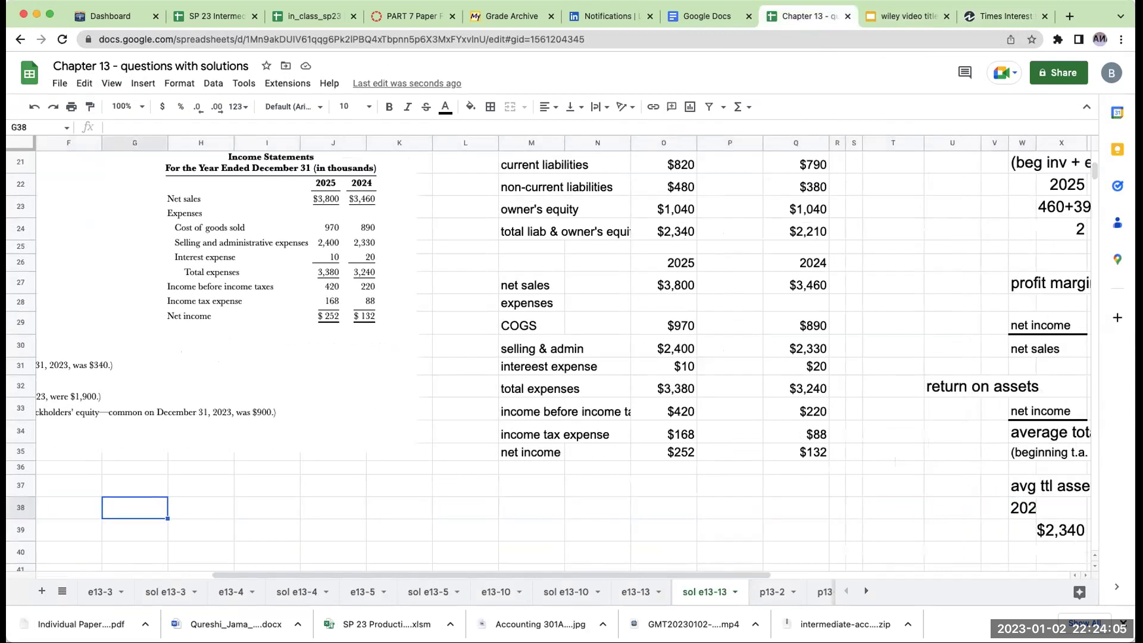
pyautogui.press('Right')
pyautogui.press('Left')
pyautogui.press('Left')
pyautogui.press('Left')
pyautogui.press('Left')
pyautogui.press('Left')
pyautogui.press('Right')
pyautogui.press('Right')
pyautogui.press('Right')
pyautogui.press('Right')
pyautogui.press('Right')
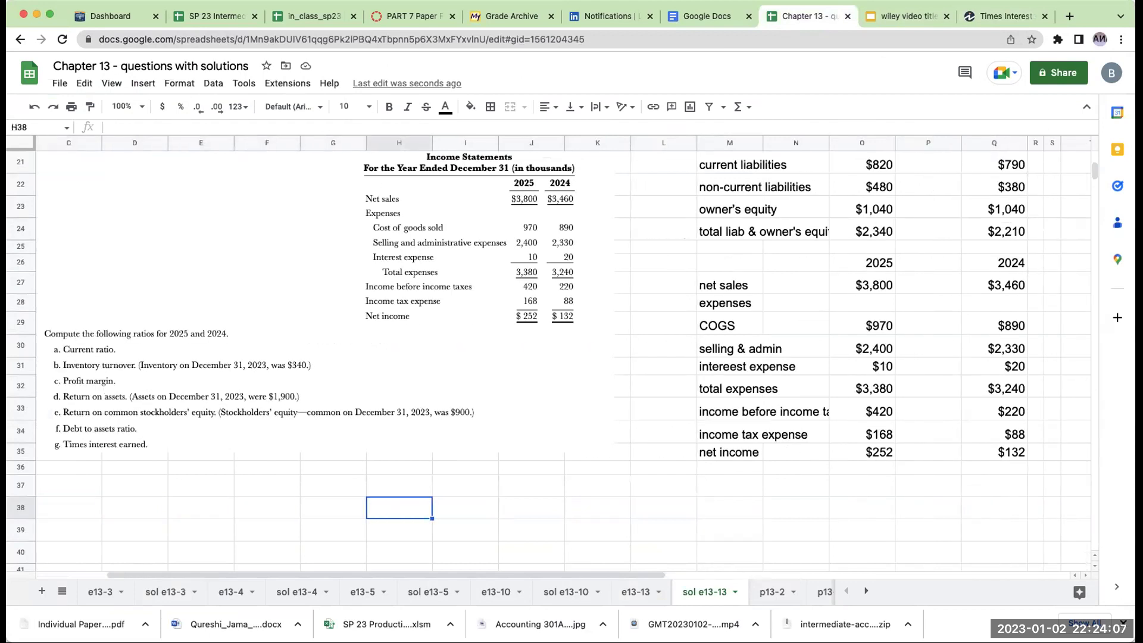
pyautogui.write('times interest earned')
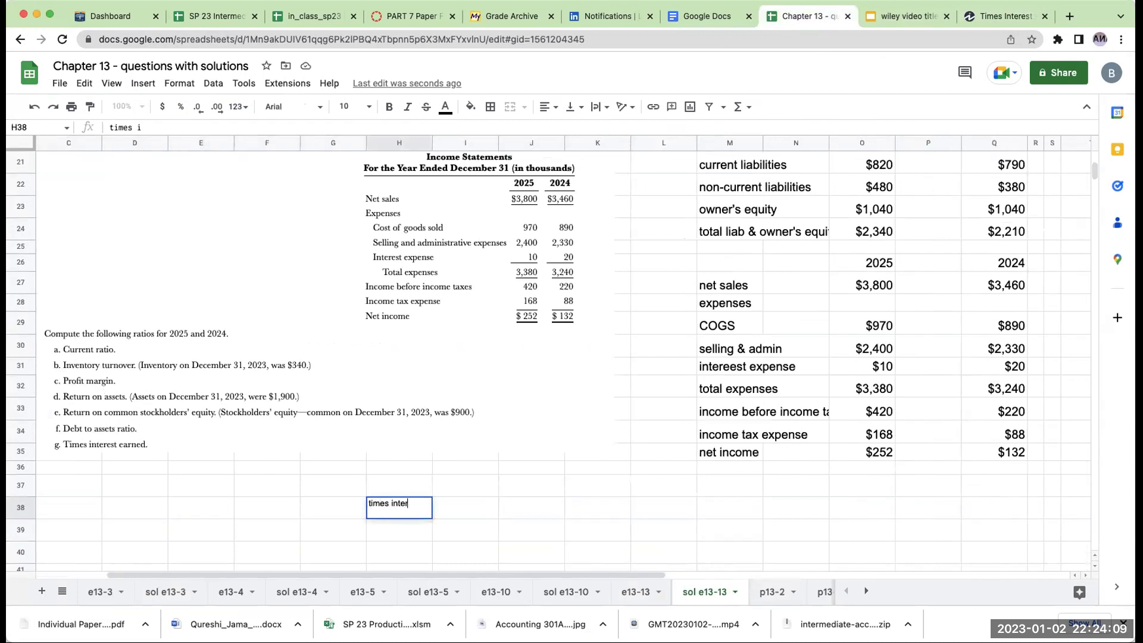
pyautogui.press('Return')
# Label J38 'earnings before taxes'
pyautogui.press('Up')
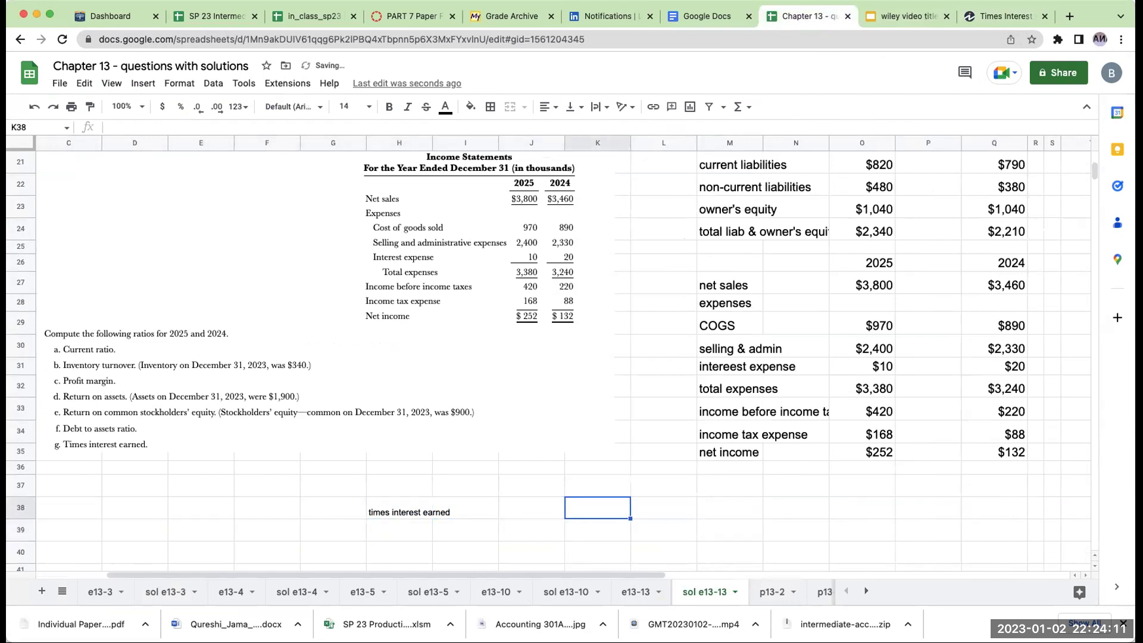
pyautogui.press('Right')
pyautogui.press('Right')
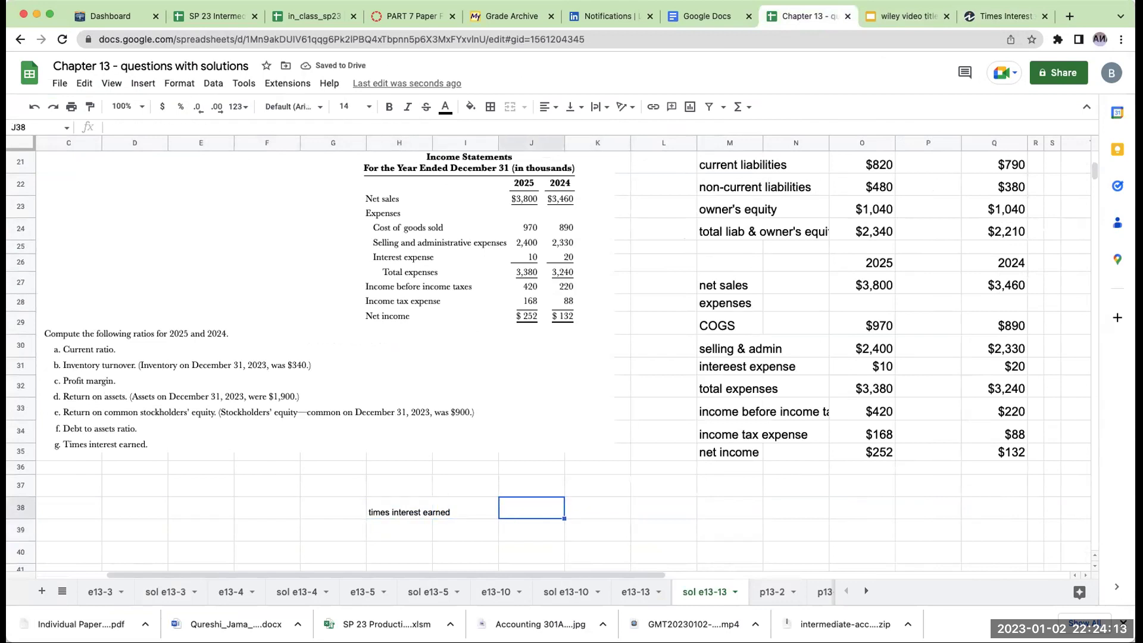
pyautogui.write('earnings before taxes')
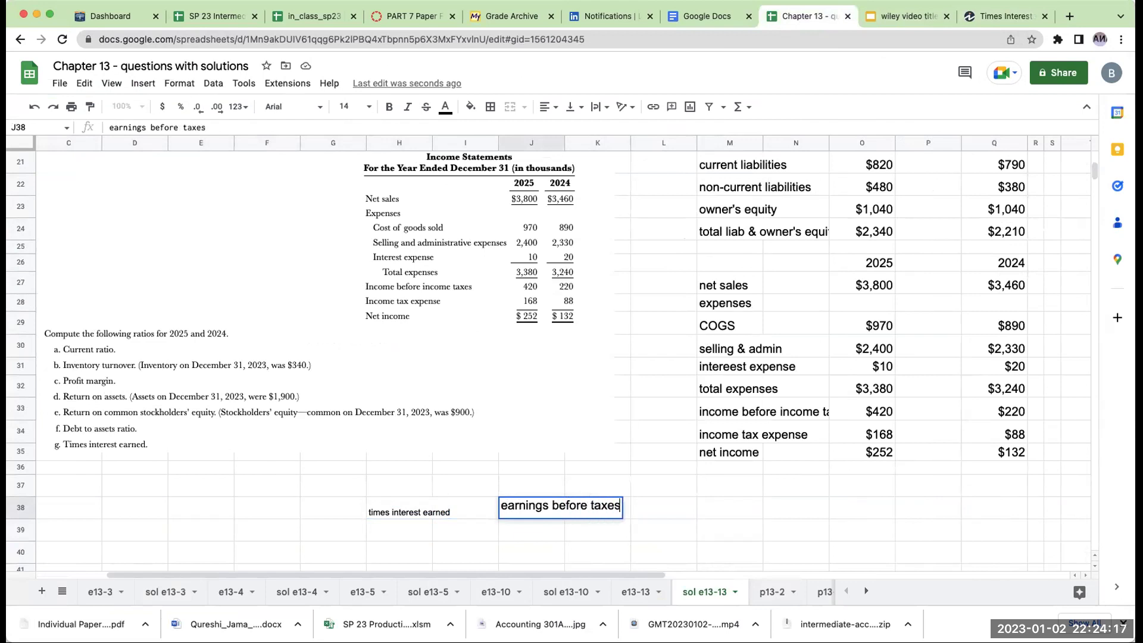
pyautogui.press('Return')
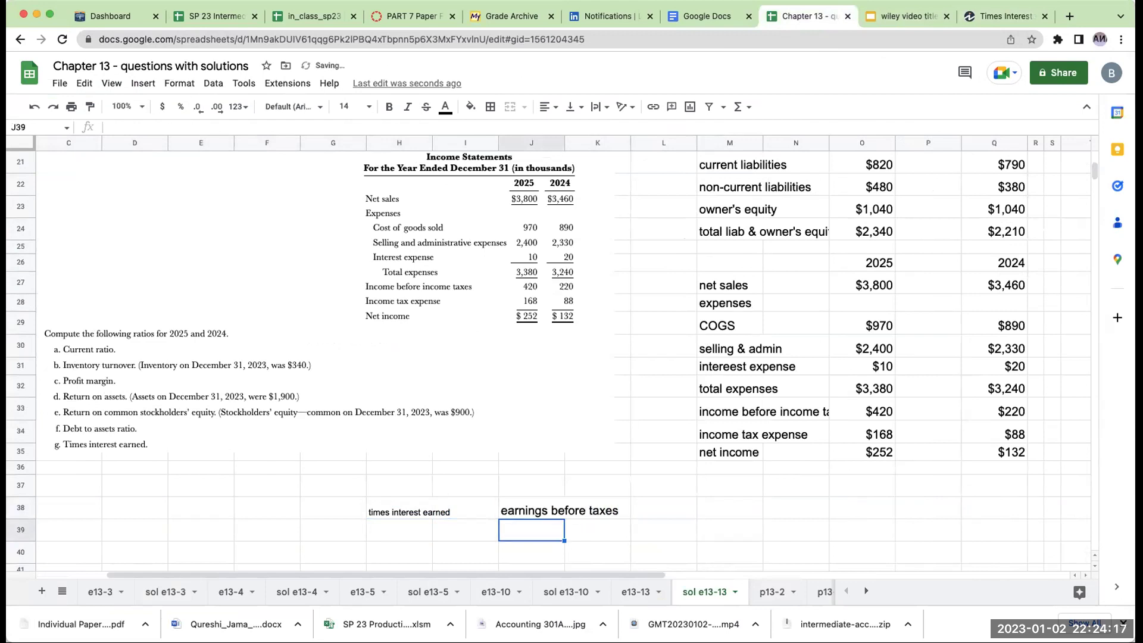
# Add a 2025 year heading in M37
pyautogui.click(664, 507)
pyautogui.click(730, 507)
pyautogui.click(664, 507)
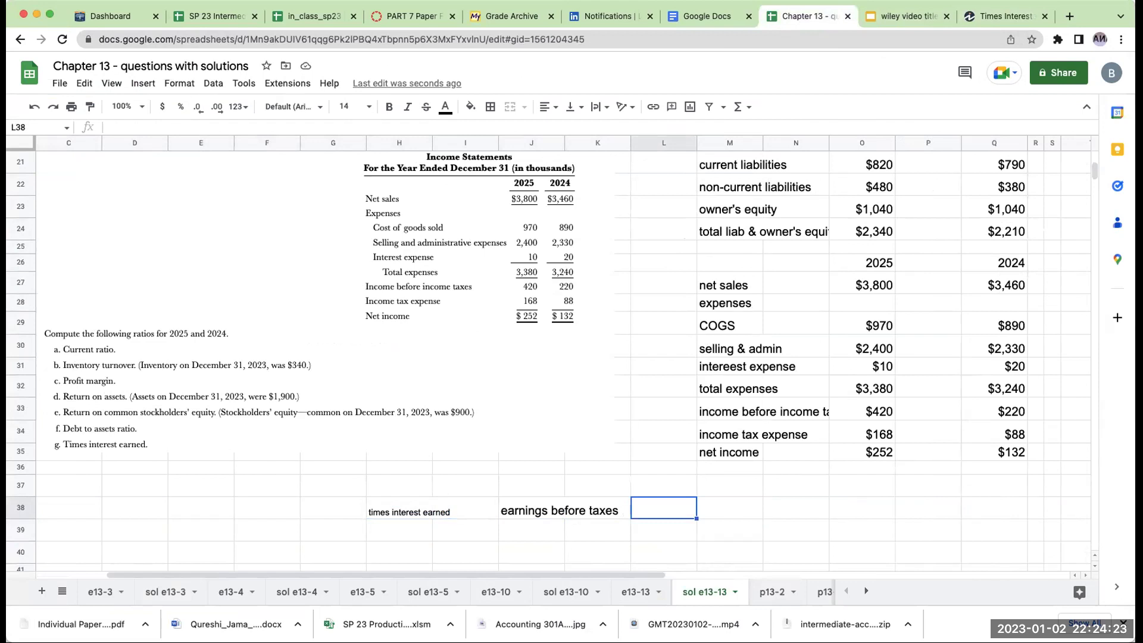
pyautogui.click(730, 507)
pyautogui.click(730, 485)
pyautogui.click(664, 485)
pyautogui.click(730, 485)
pyautogui.write('2025')
pyautogui.press('Return')
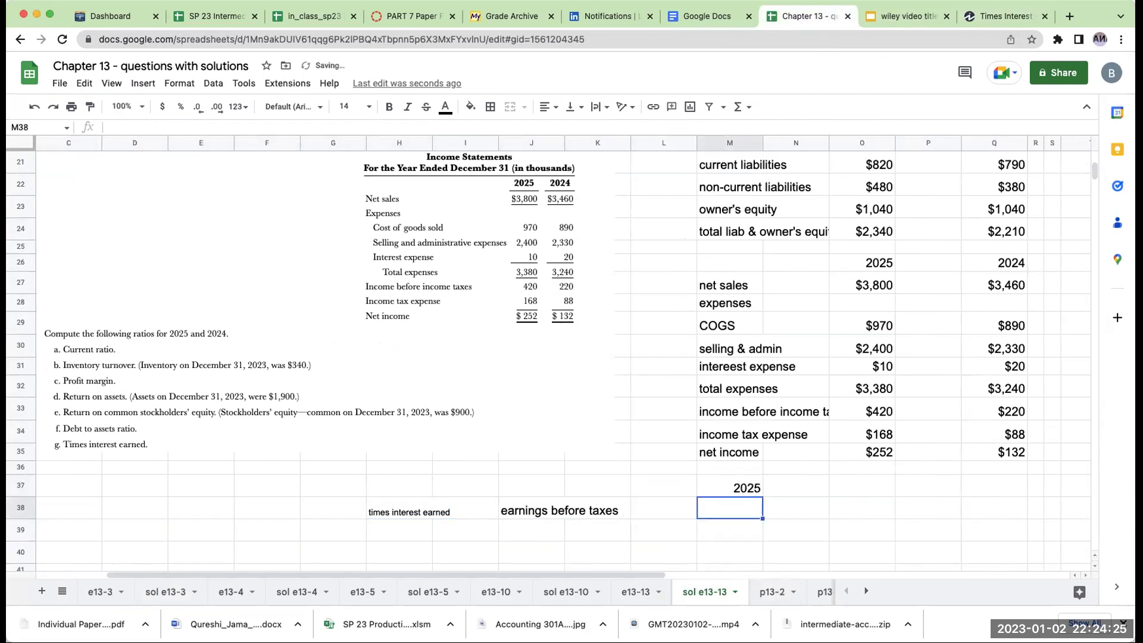
pyautogui.click(597, 507)
pyautogui.click(531, 508)
pyautogui.click(532, 552)
pyautogui.click(532, 530)
pyautogui.click(664, 508)
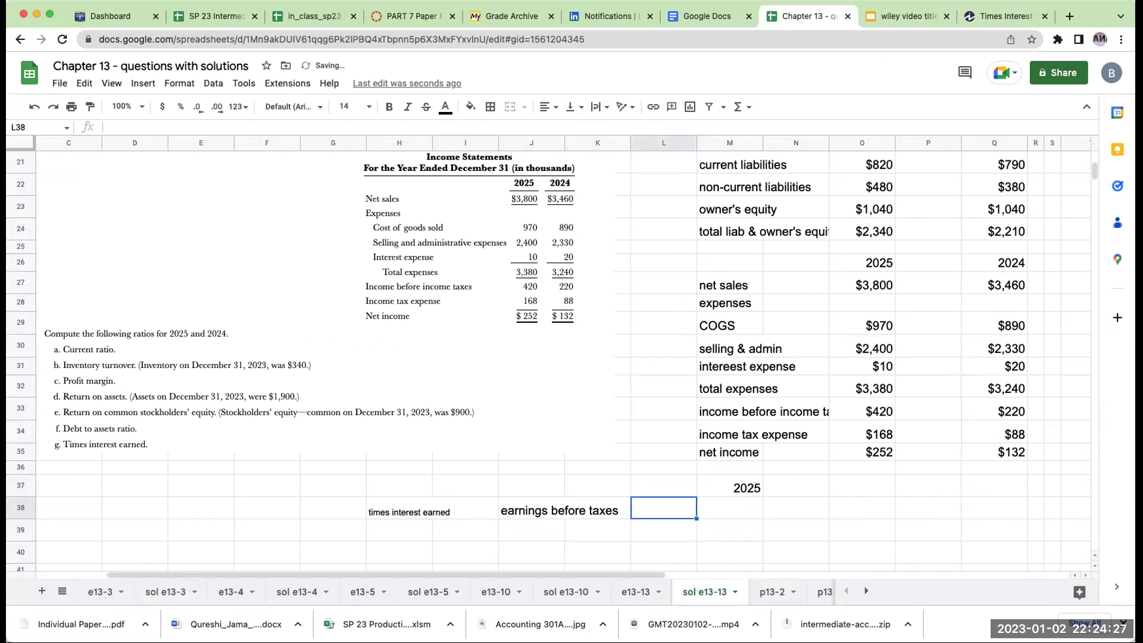
pyautogui.write('3800-')
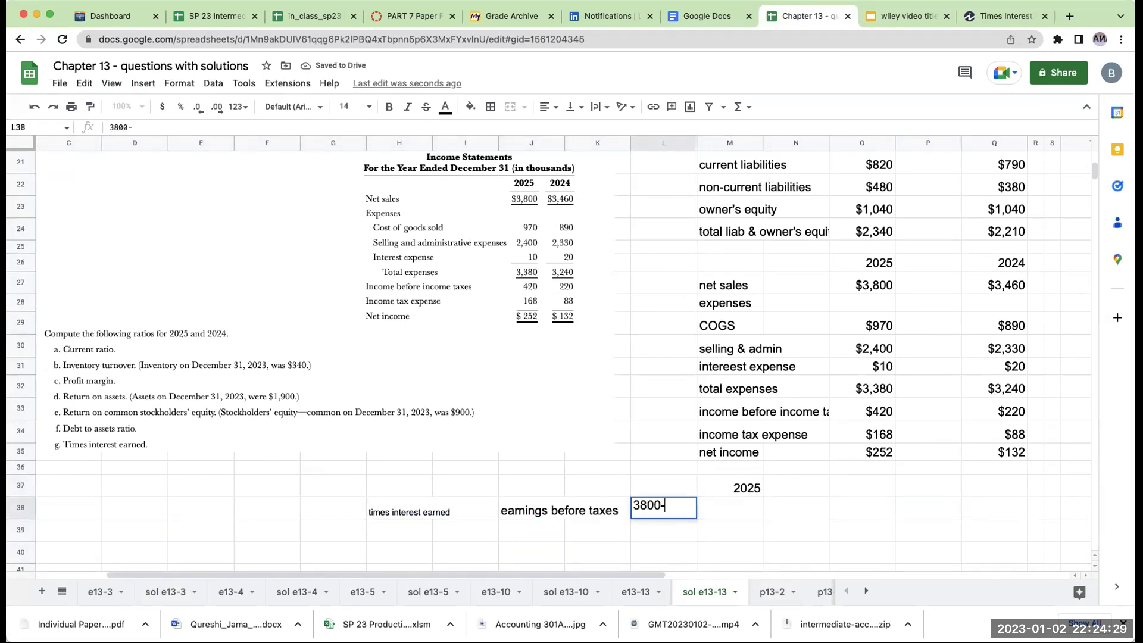
pyautogui.write('970-2400')
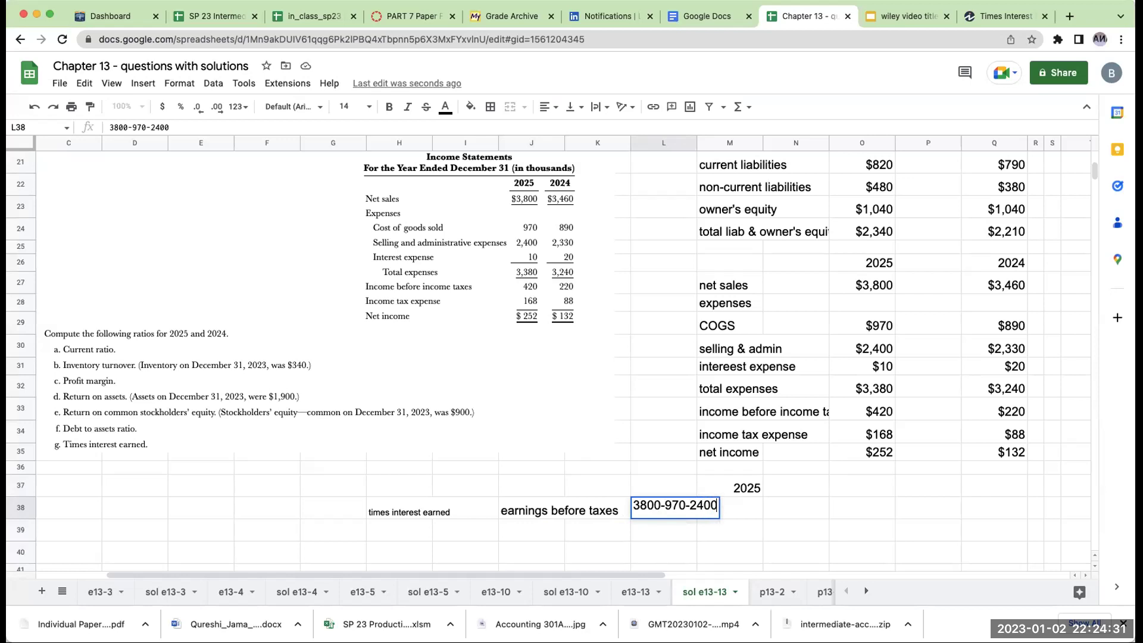
pyautogui.press('Tab')
pyautogui.press('Tab')
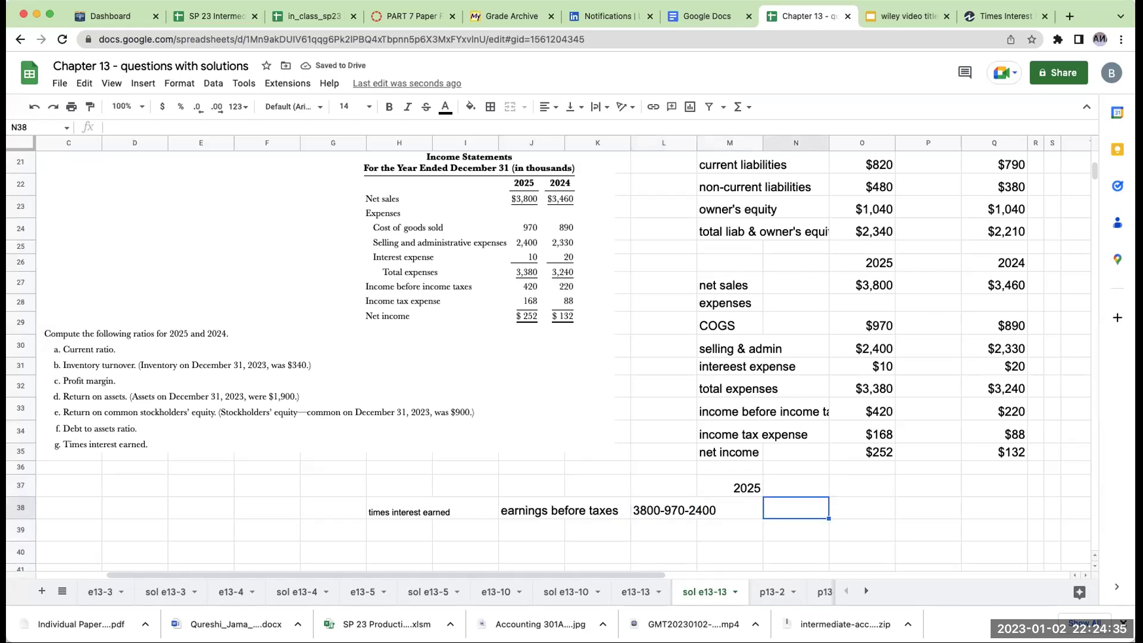
# Move the 2025 heading from M37 over to N37
pyautogui.click(730, 486)
pyautogui.click(796, 507)
pyautogui.click(730, 485)
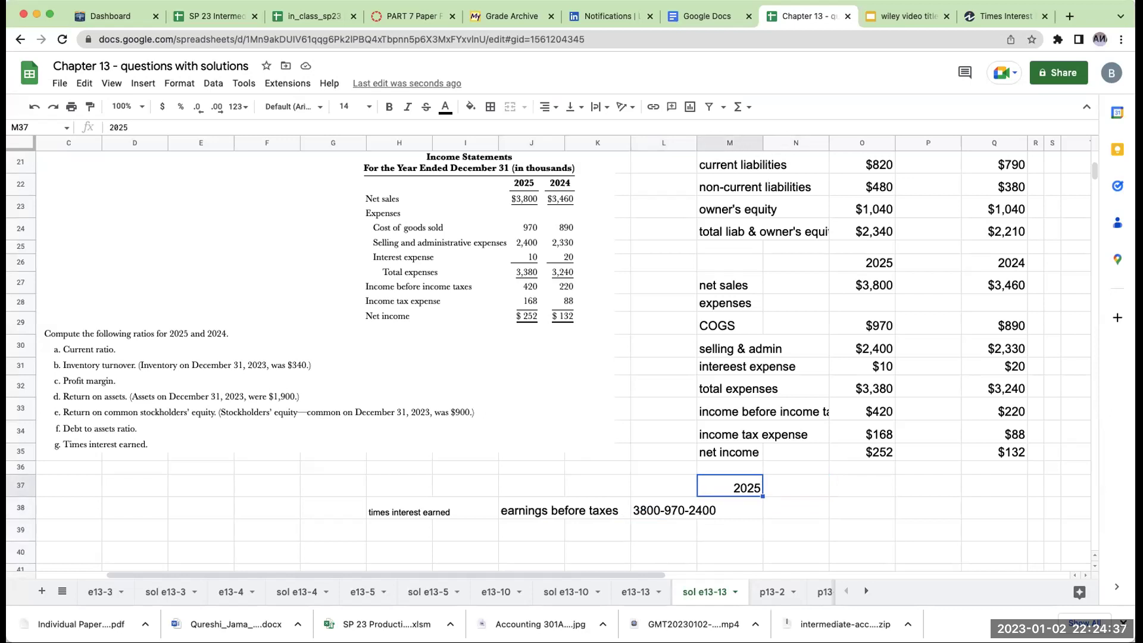
pyautogui.moveTo(730, 476); pyautogui.dragTo(796, 486)
# Enter =O27-O29-O30 in N38 for $430 earnings, and 10 interest in N39
pyautogui.click(796, 508)
pyautogui.write('+')
pyautogui.press('Right')
pyautogui.press('Up')
pyautogui.press('Up')
pyautogui.press('Up')
pyautogui.press('Up')
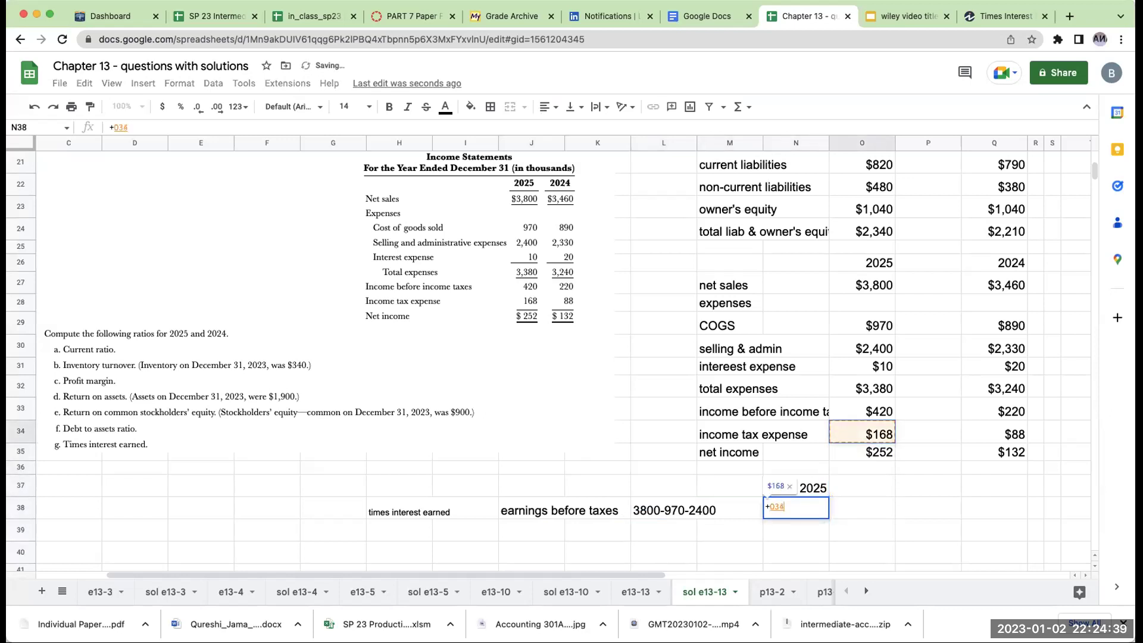
pyautogui.press('Up')
pyautogui.press('Up')
pyautogui.press('Up')
pyautogui.press('Up')
pyautogui.press('Up')
pyautogui.press('Up')
pyautogui.press('Up')
pyautogui.write('-')
pyautogui.press('Right')
pyautogui.press('Up')
pyautogui.press('Up')
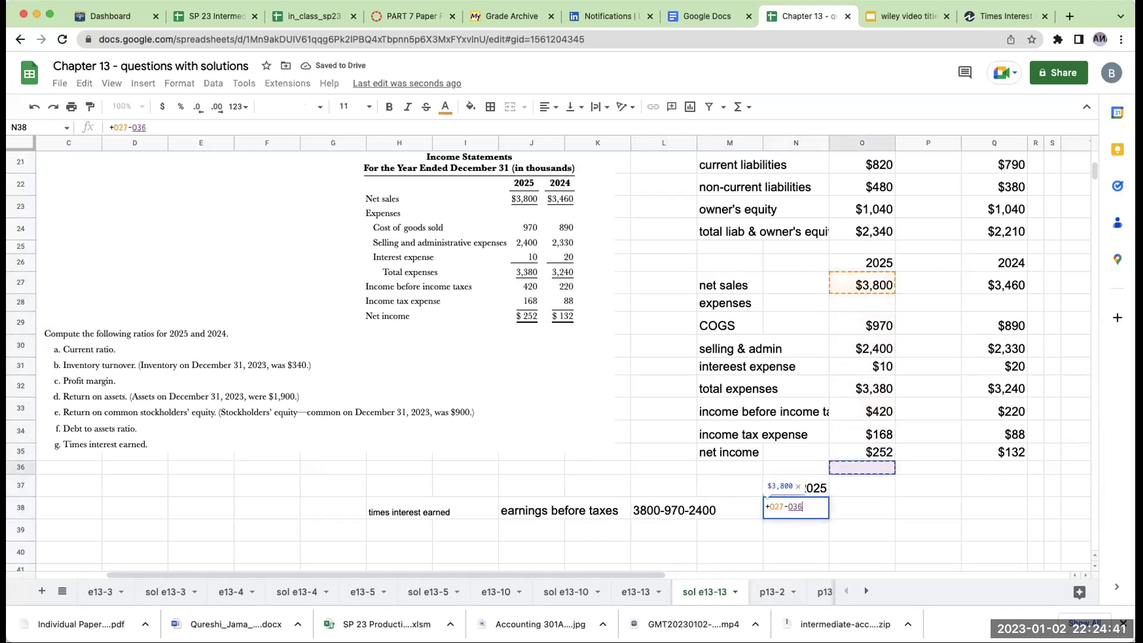
pyautogui.press('Up')
pyautogui.press('Up')
pyautogui.press('Up')
pyautogui.press('Up')
pyautogui.press('Up')
pyautogui.press('Up')
pyautogui.press('Up')
pyautogui.write('-')
pyautogui.press('Right')
pyautogui.press('Up')
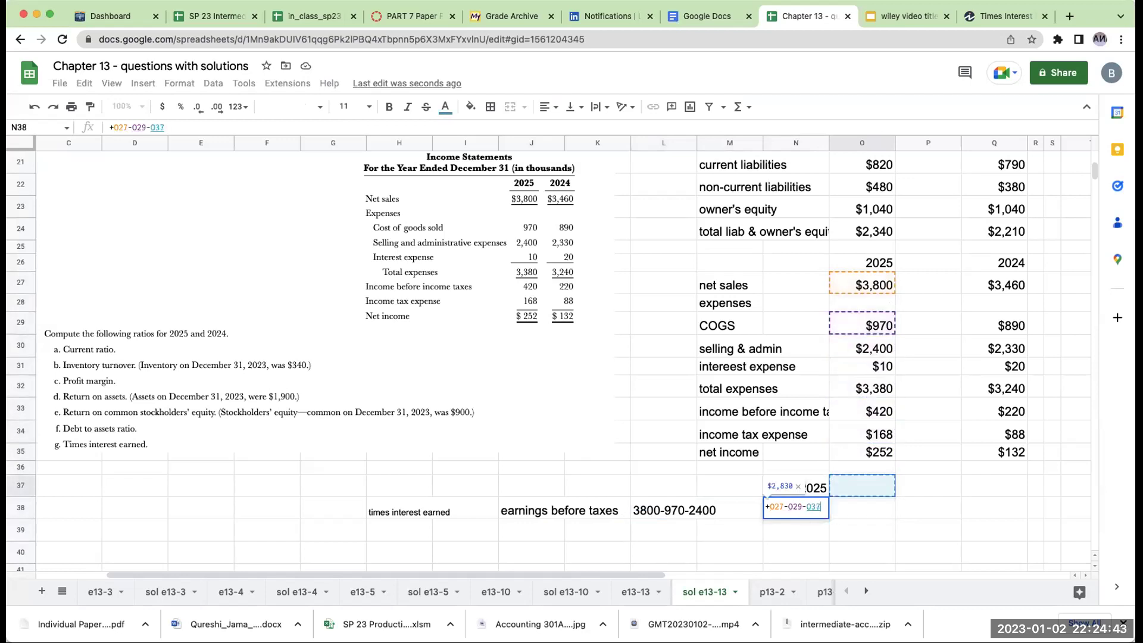
pyautogui.press('Up')
pyautogui.press('Up')
pyautogui.press('Up')
pyautogui.press('Up')
pyautogui.press('Up')
pyautogui.press('Up')
pyautogui.press('Up')
pyautogui.press('Return')
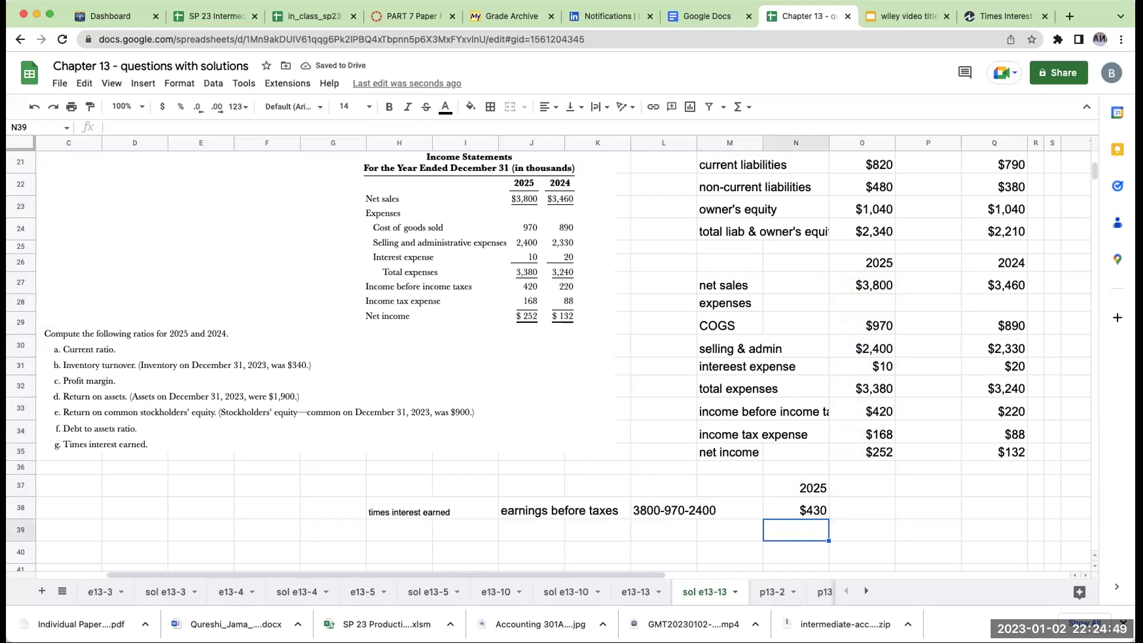
pyautogui.write('10')
# Correct the 'intereest' typo in the interest expense label and undo an accidental overwrite
pyautogui.click(718, 370)
pyautogui.click(160, 128)
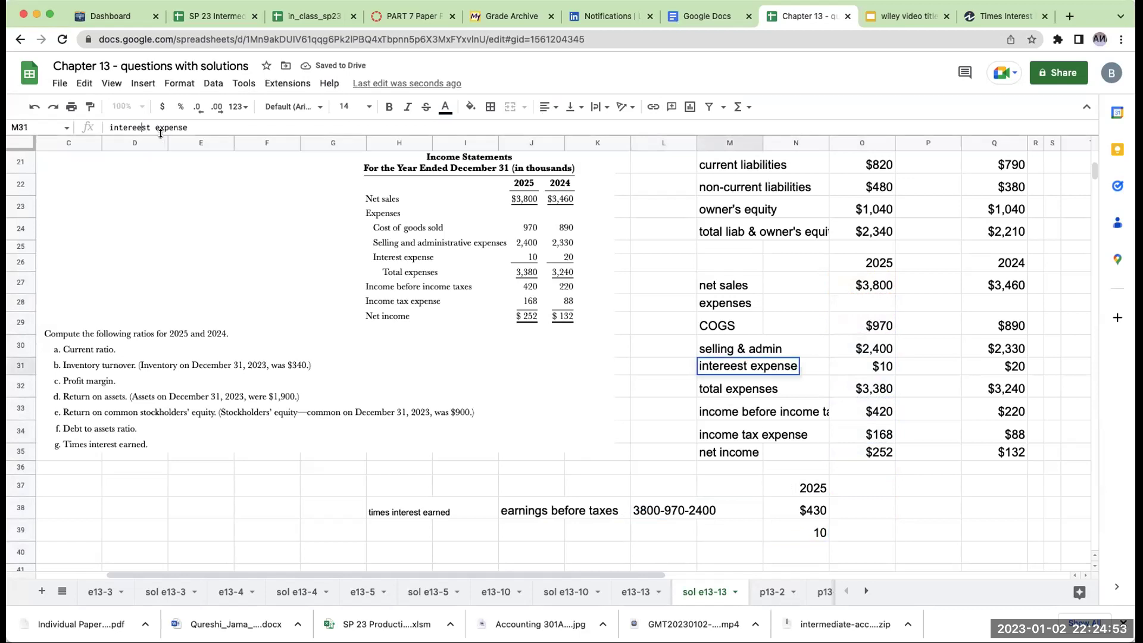
pyautogui.press('BackSpace')
pyautogui.click(763, 390)
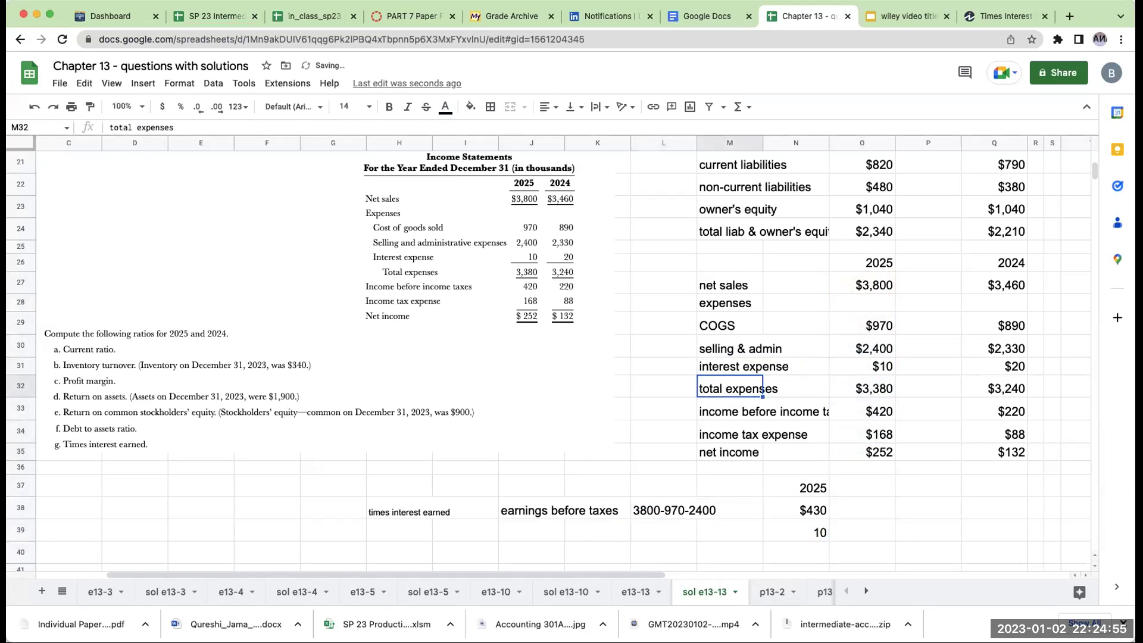
pyautogui.press('Return')
pyautogui.press('Return')
pyautogui.write('.')
pyautogui.click(764, 388)
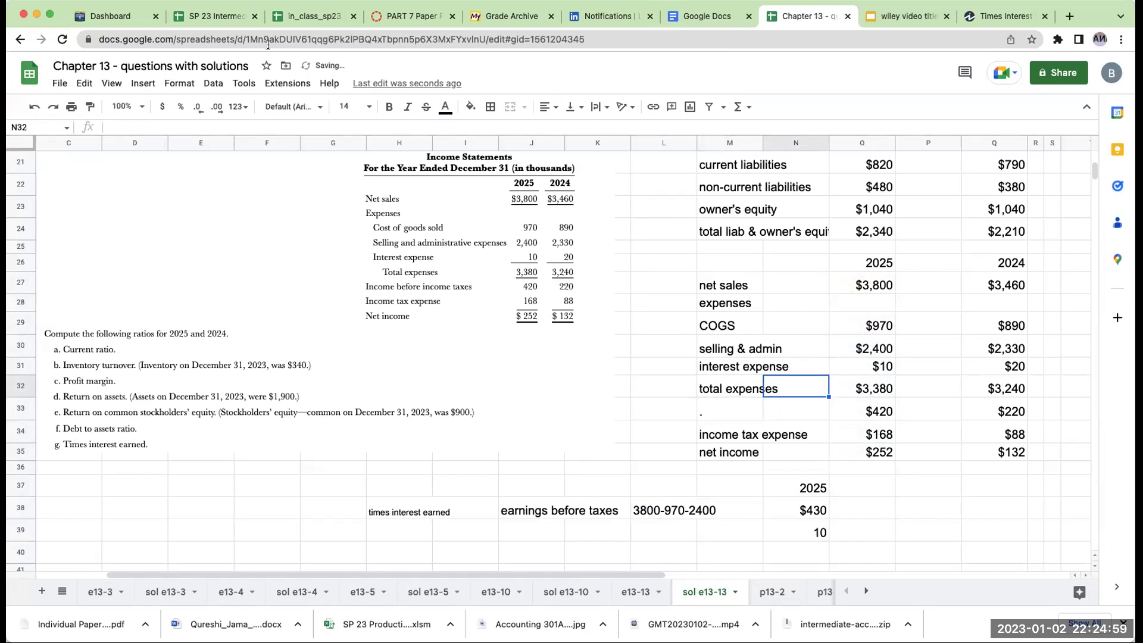
pyautogui.click(34, 107)
# Enter =N38/N39 in O38 for 43; format N39 as $10 currency with a top border
pyautogui.click(869, 512)
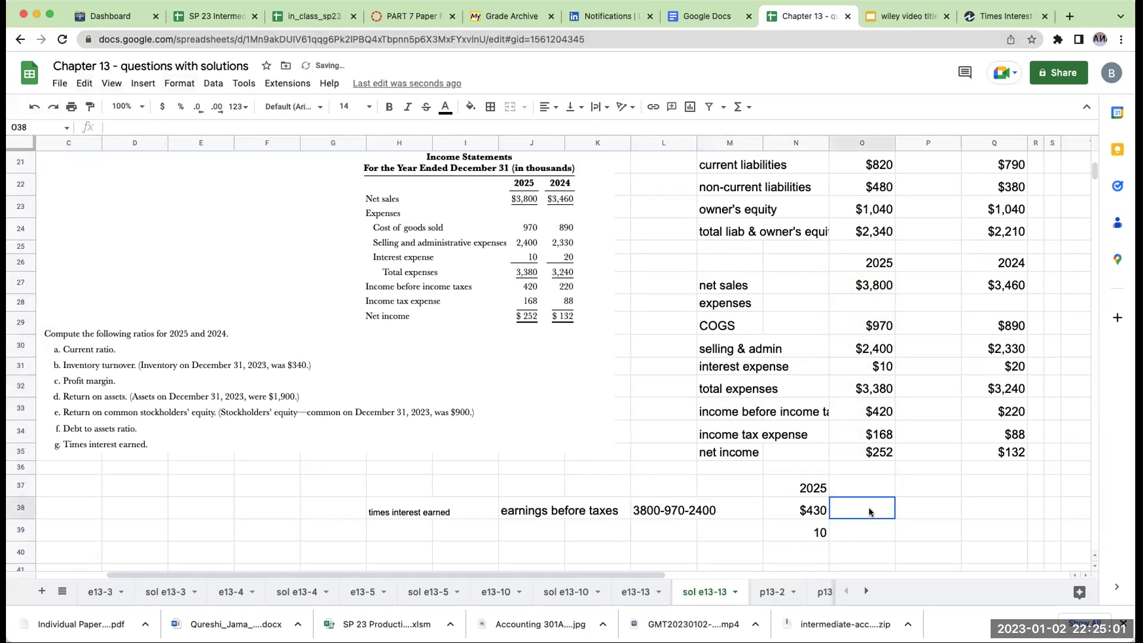
pyautogui.write('=N38/N39')
pyautogui.hotkey('ctrl', 'Return')
pyautogui.click(818, 530)
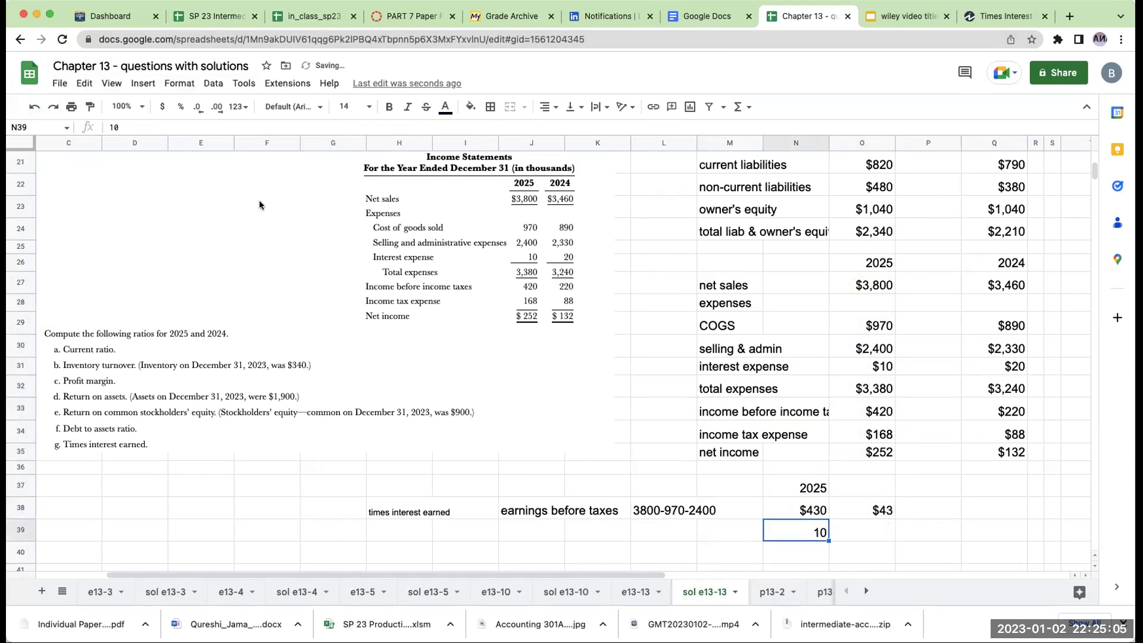
pyautogui.click(162, 106)
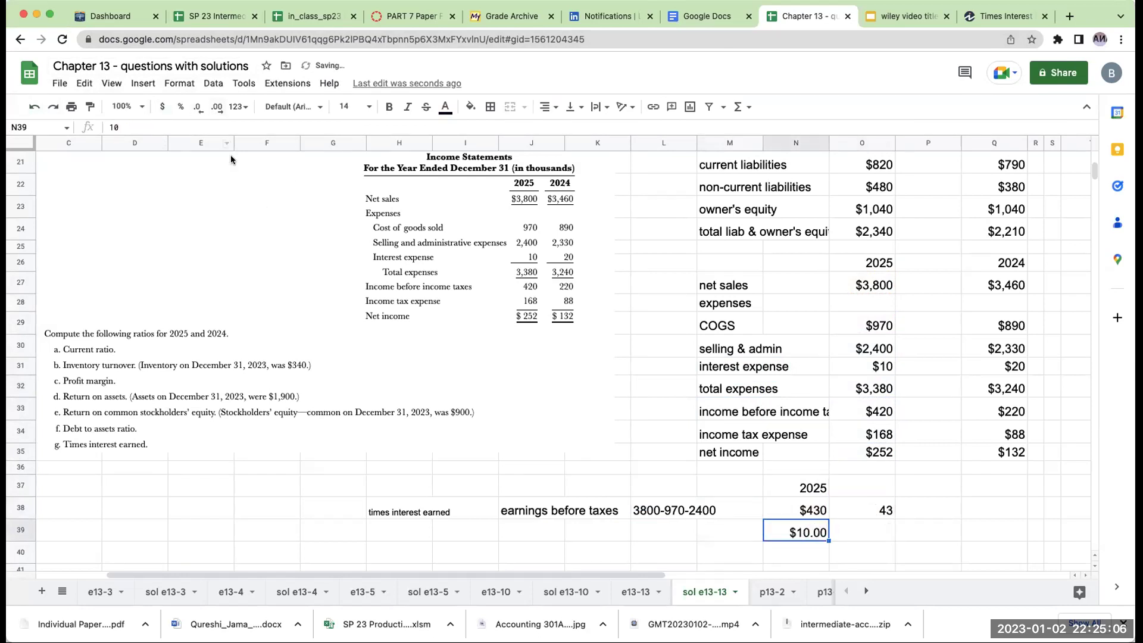
pyautogui.click(195, 107)
pyautogui.click(195, 106)
pyautogui.click(490, 106)
pyautogui.click(513, 152)
pyautogui.click(873, 539)
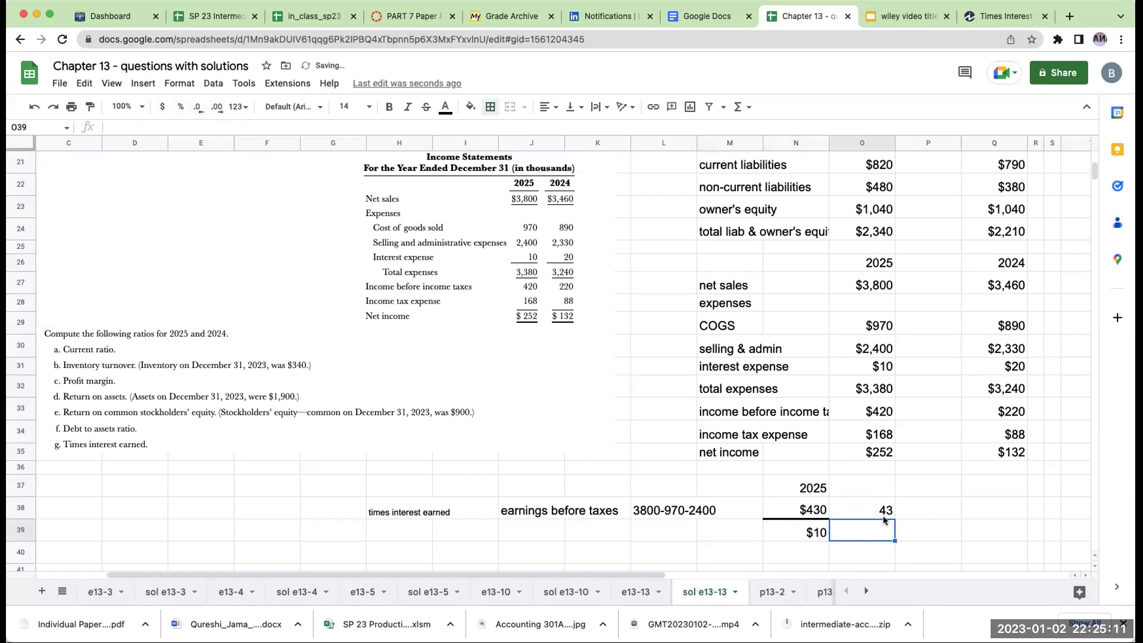
pyautogui.click(886, 513)
# Add a 2024 year heading in Q37
pyautogui.press('Right')
pyautogui.press('Right')
pyautogui.press('Up')
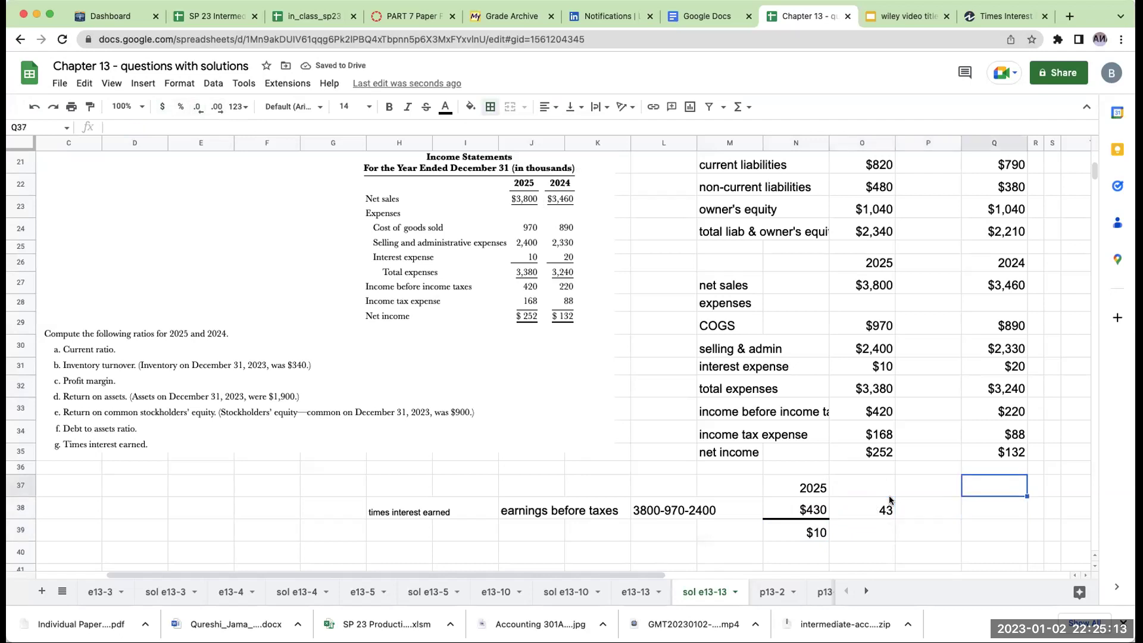
pyautogui.write('2024')
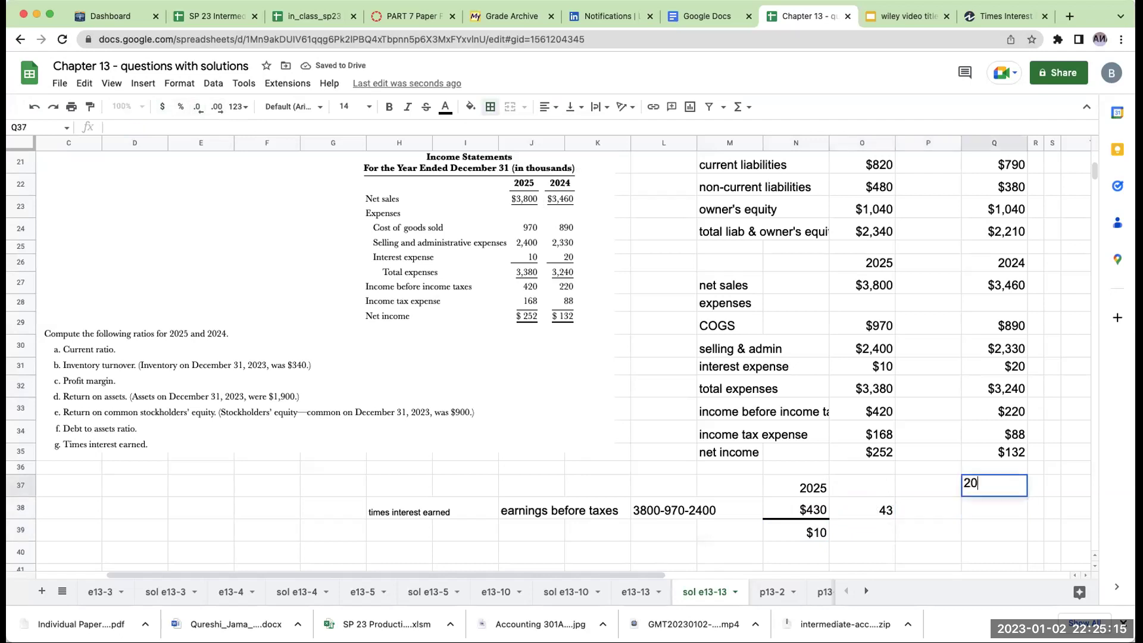
pyautogui.press('Return')
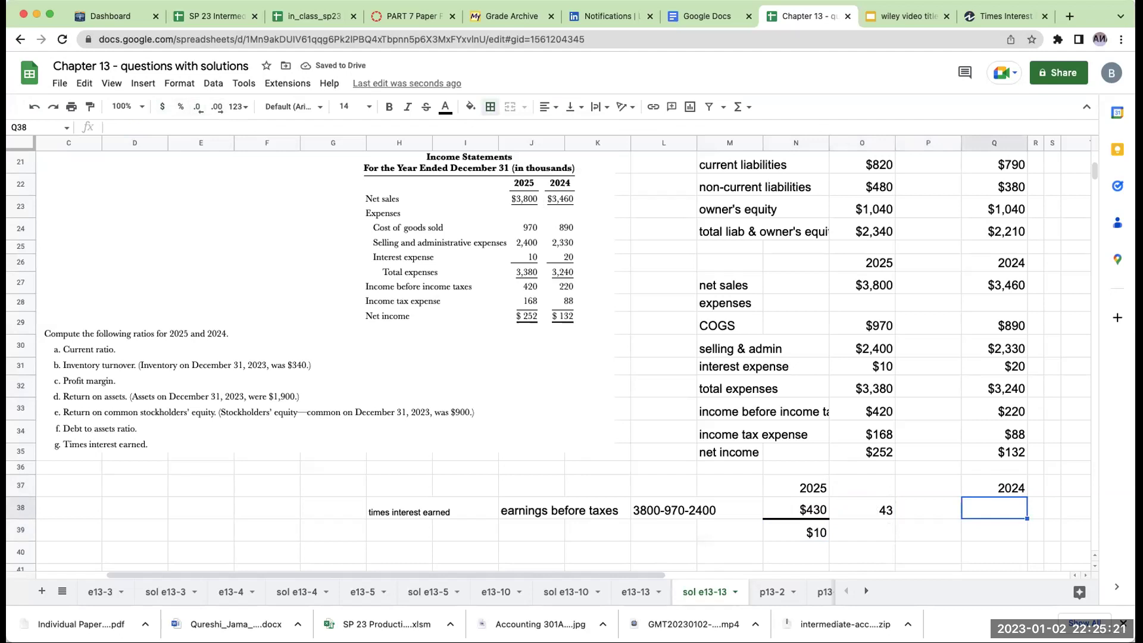
# Put a top border on J39:L39 and label J39 'interest expense (payable)'
pyautogui.hscroll(1, 563, 357)
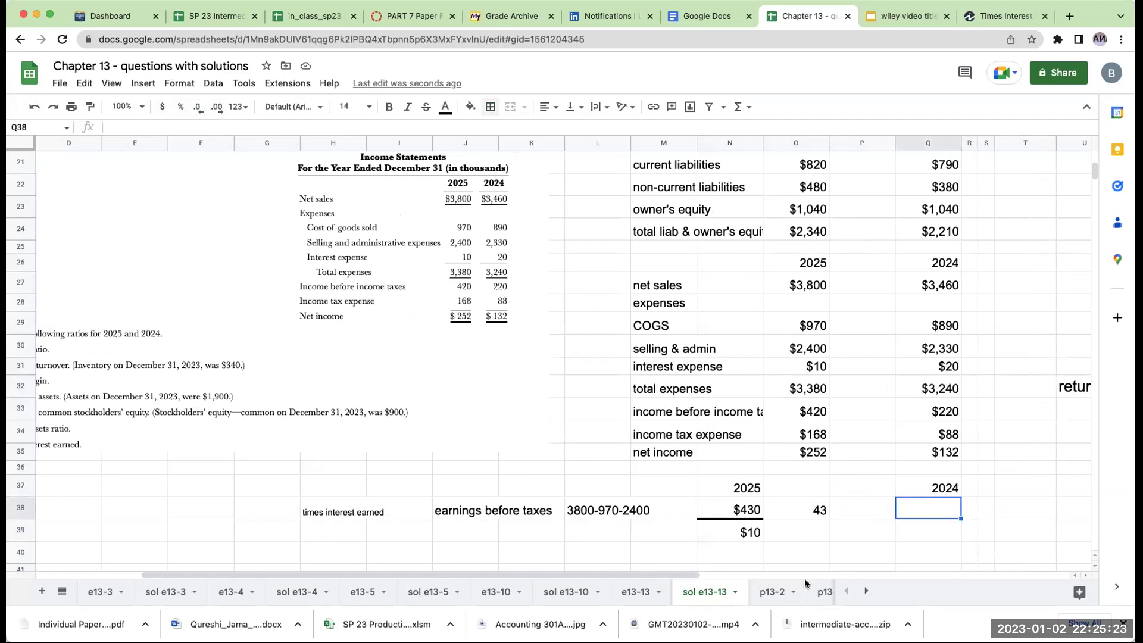
pyautogui.moveTo(471, 530); pyautogui.dragTo(582, 525)
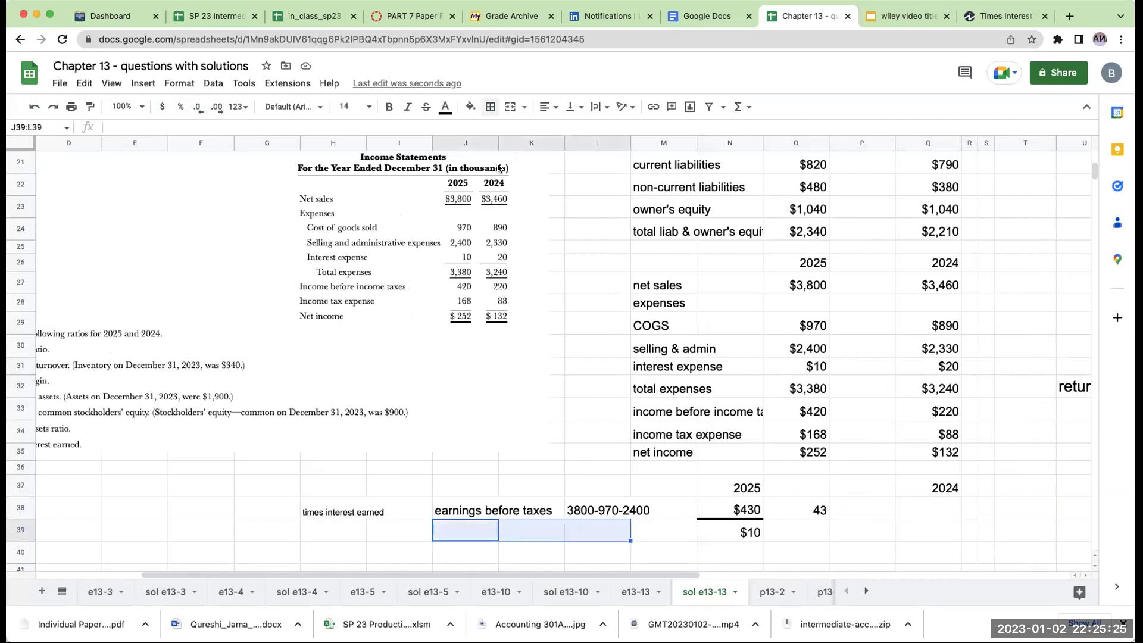
pyautogui.click(490, 106)
pyautogui.click(513, 152)
pyautogui.click(467, 539)
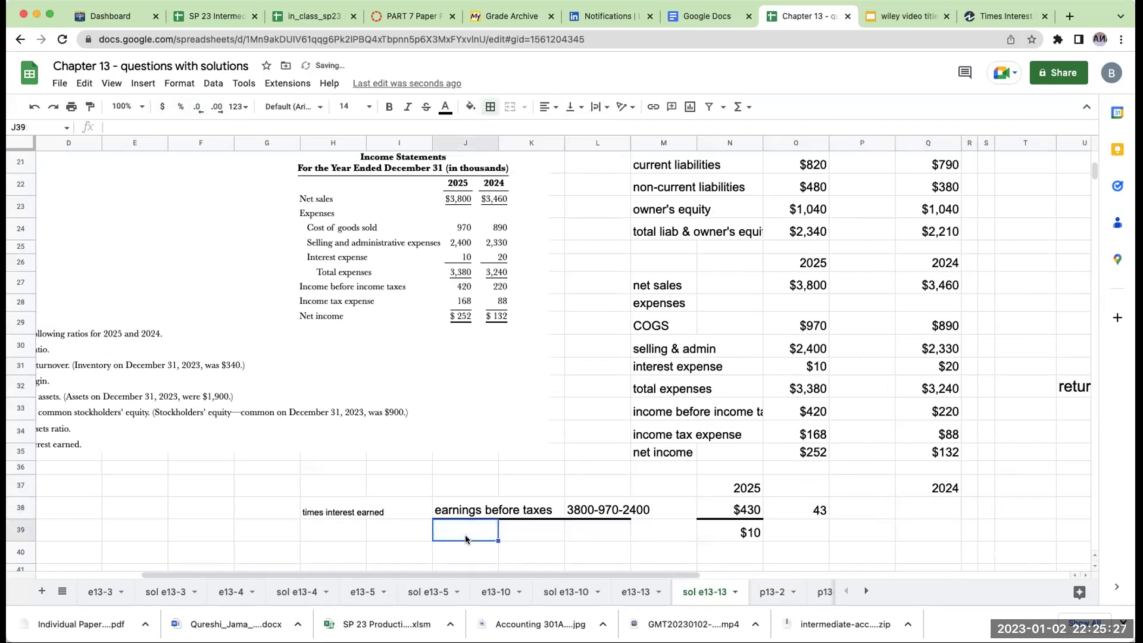
pyautogui.write('interest expe')
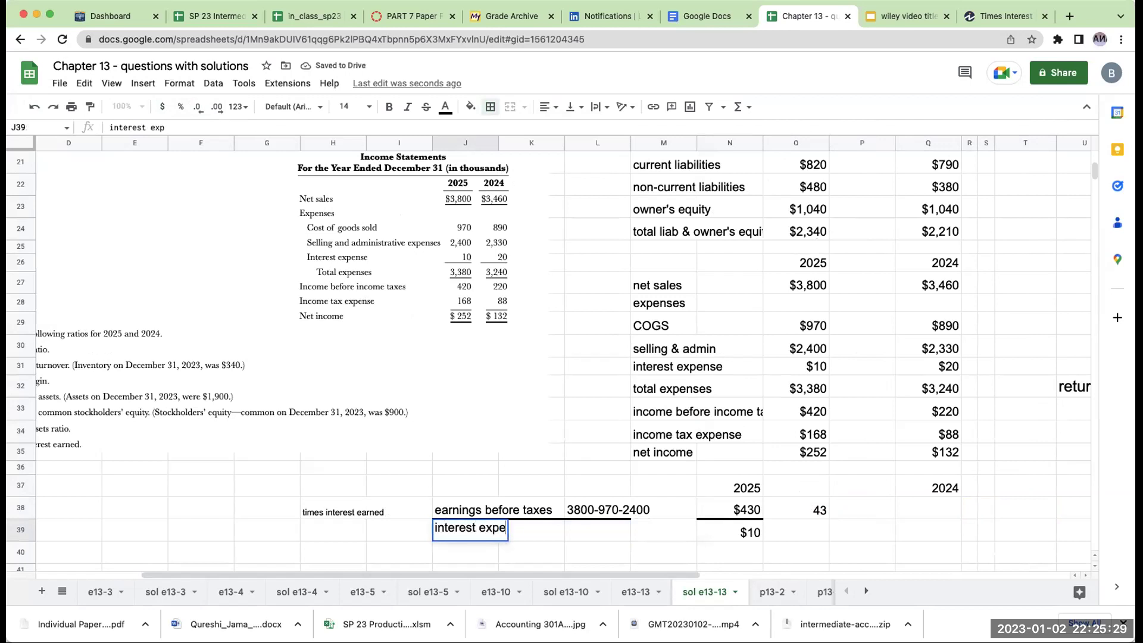
pyautogui.write('nse (payable)')
pyautogui.press('Return')
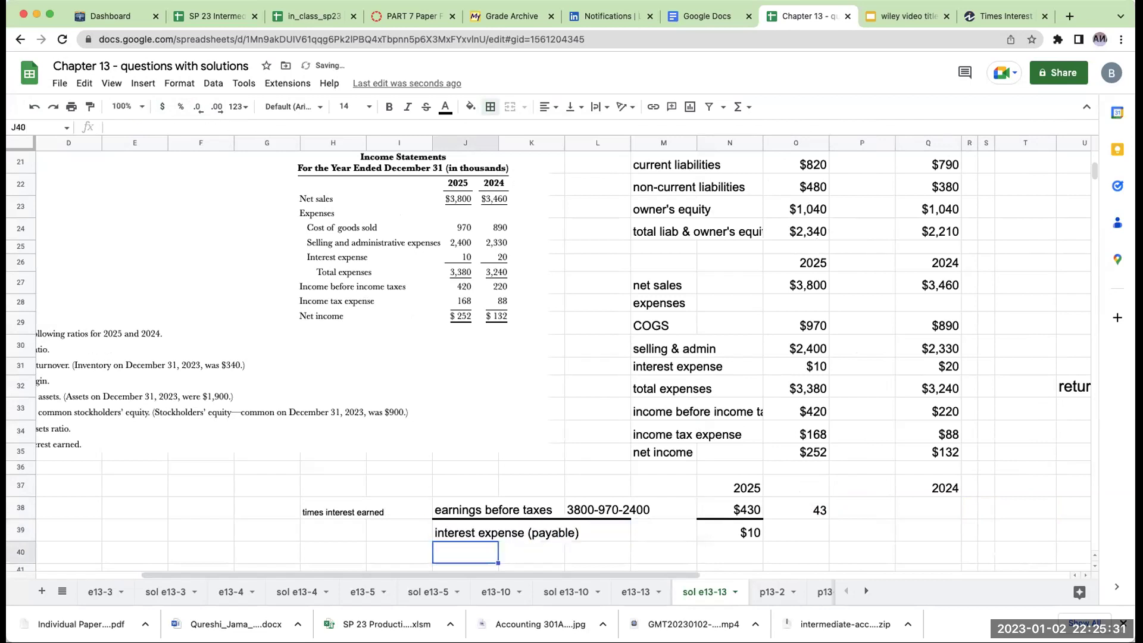
pyautogui.click(498, 533)
pyautogui.press('Right')
pyautogui.press('Right')
pyautogui.press('Right')
pyautogui.press('Right')
pyautogui.press('Right')
pyautogui.press('Right')
pyautogui.press('Right')
pyautogui.press('Up')
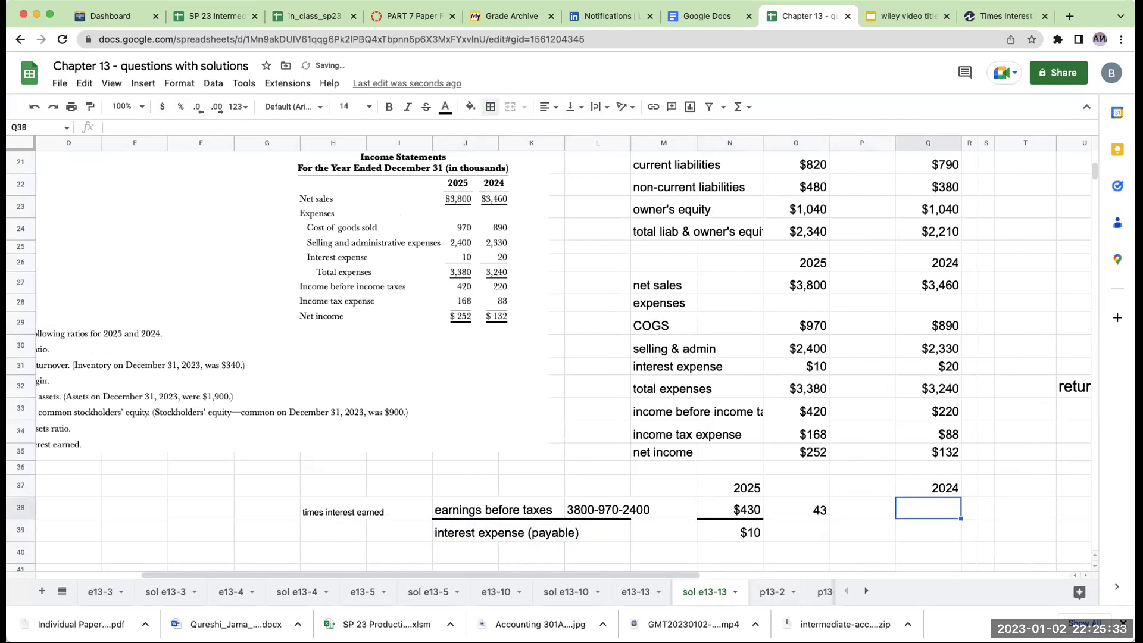
pyautogui.press('Right')
pyautogui.press('Right')
pyautogui.press('Right')
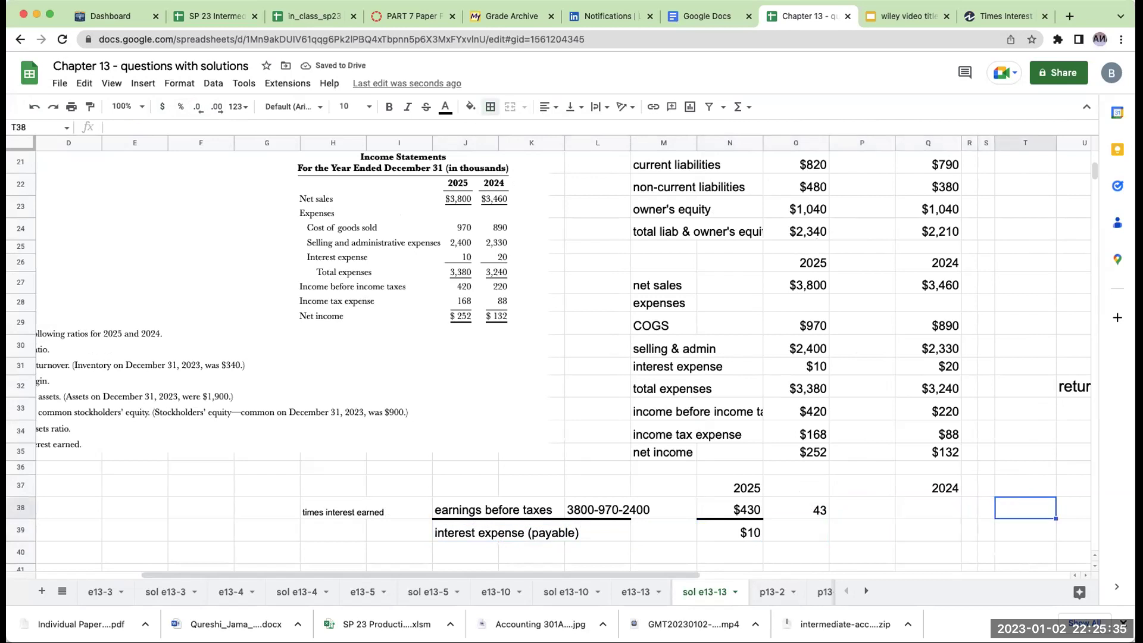
pyautogui.press('Right')
pyautogui.press('Left')
pyautogui.press('Left')
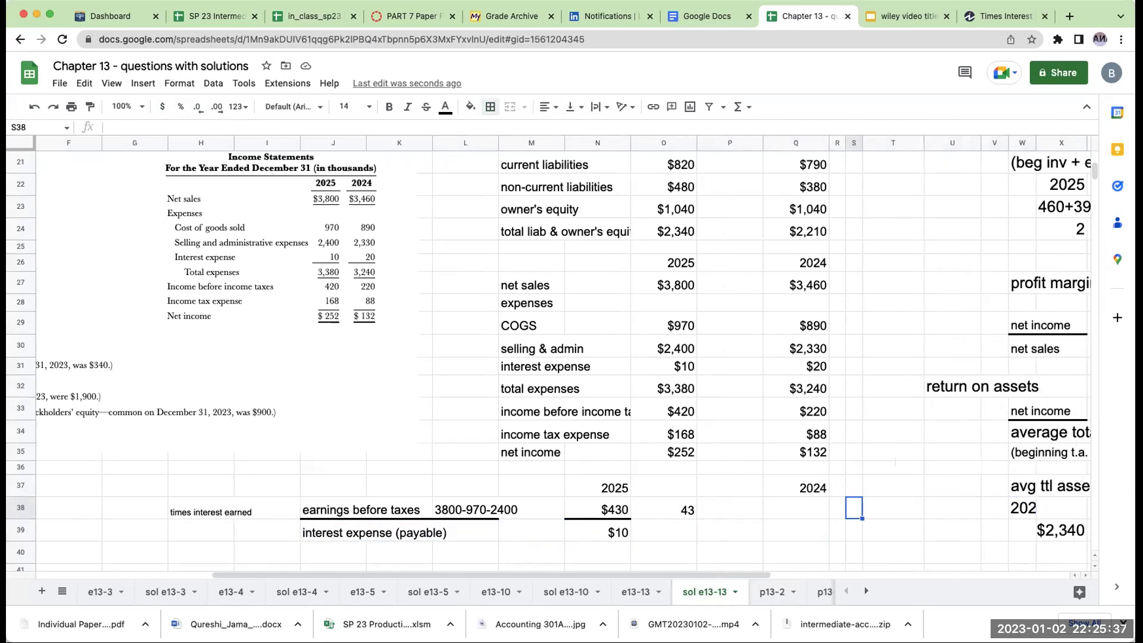
pyautogui.press('Right')
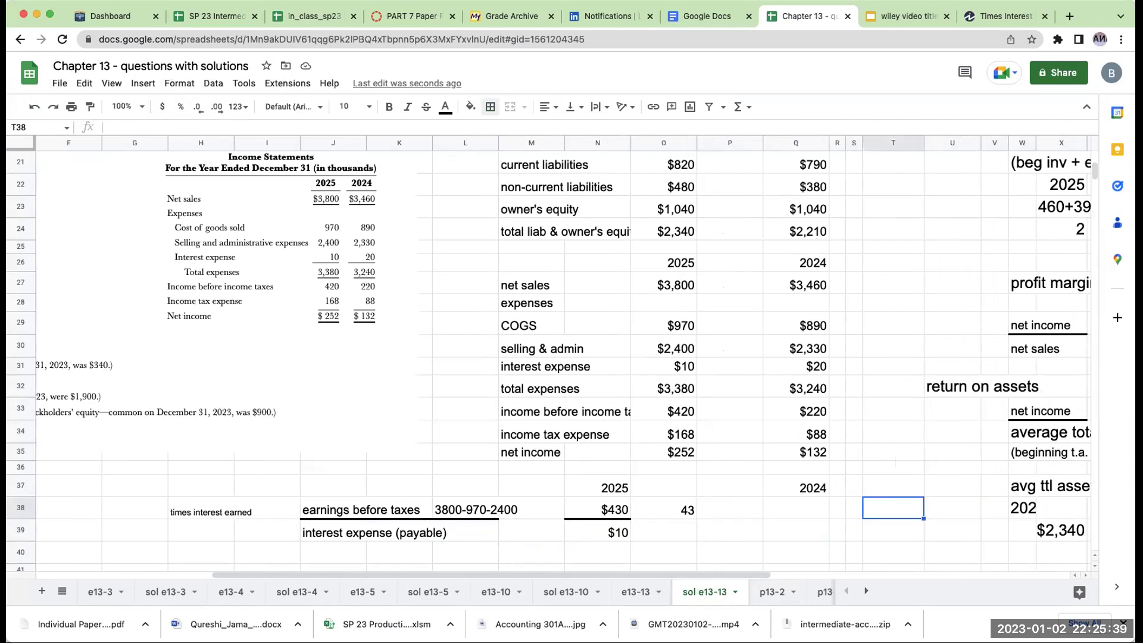
pyautogui.write('3460-890')
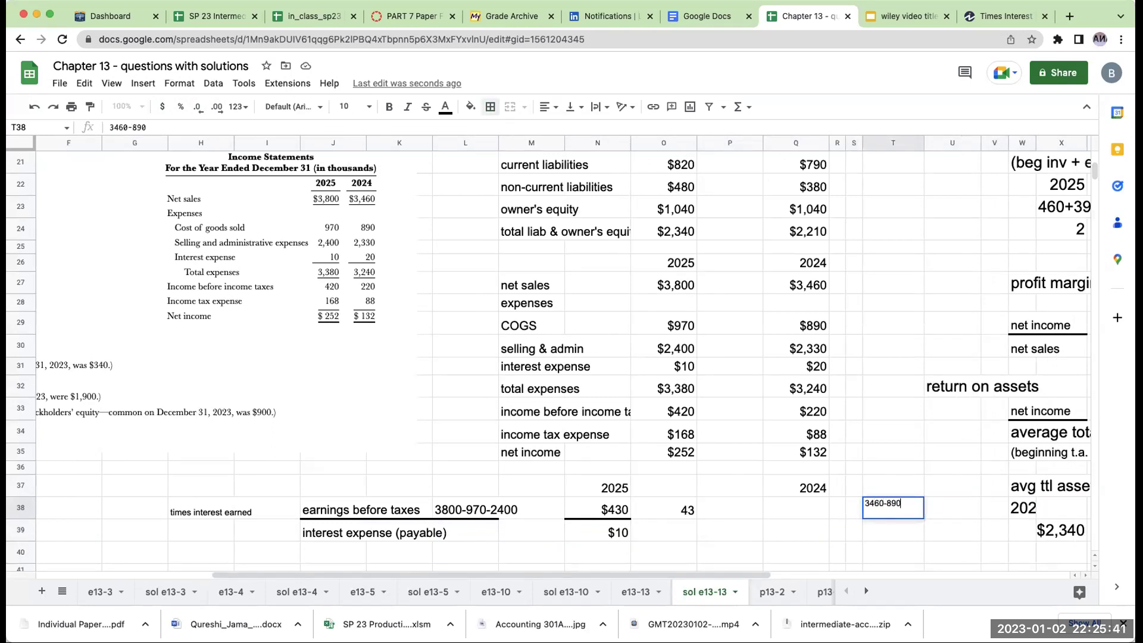
pyautogui.write('-2330')
pyautogui.press('Left')
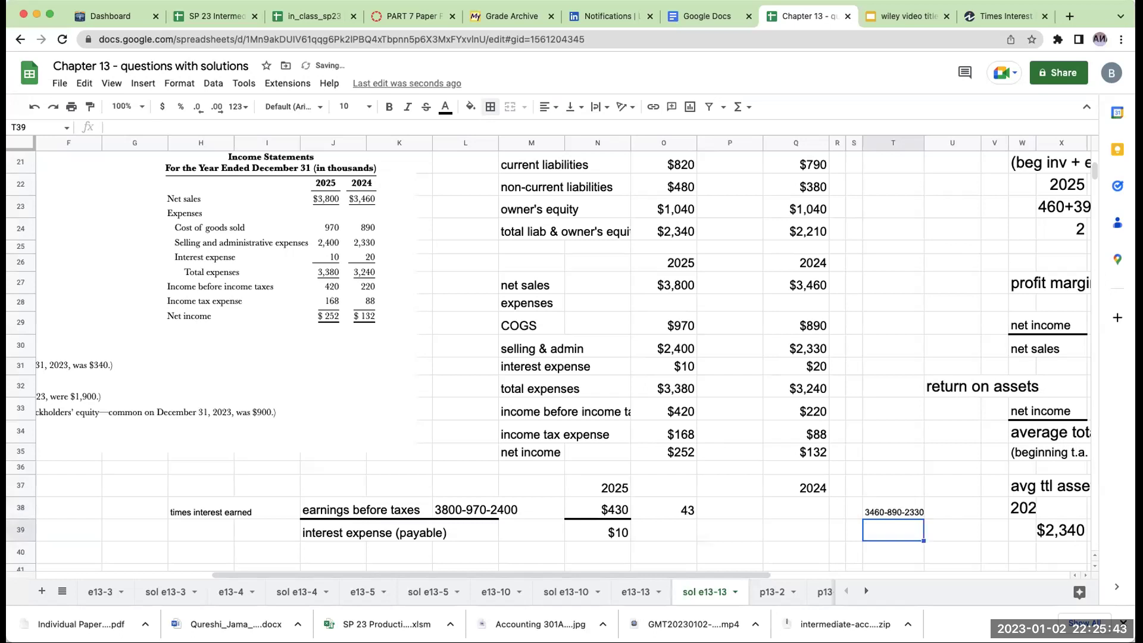
# Enter =Q27-Q29-Q30 in Q38 for $240 earnings, and 20 interest in Q39
pyautogui.press('Left')
pyautogui.press('Left')
pyautogui.write('+')
pyautogui.press('Up')
pyautogui.press('Up')
pyautogui.press('Up')
pyautogui.press('Up')
pyautogui.press('Up')
pyautogui.press('Up')
pyautogui.press('Up')
pyautogui.press('Up')
pyautogui.press('Up')
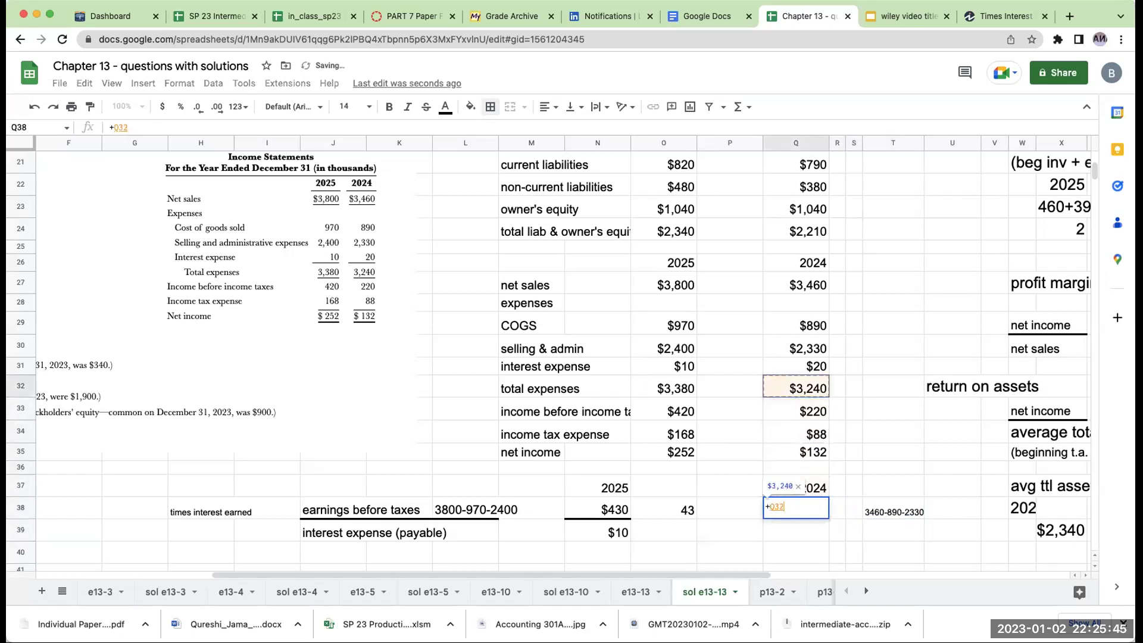
pyautogui.press('Up')
pyautogui.press('Up')
pyautogui.write('-')
pyautogui.press('Up')
pyautogui.press('Up')
pyautogui.press('Up')
pyautogui.press('Up')
pyautogui.press('Up')
pyautogui.press('Up')
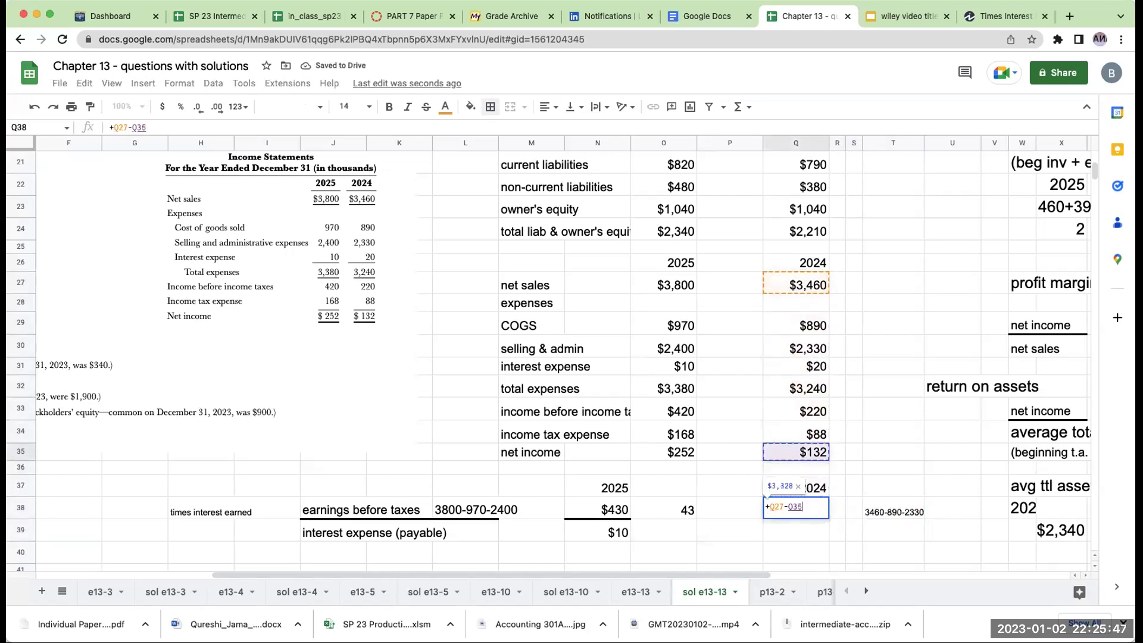
pyautogui.press('Up')
pyautogui.press('Up')
pyautogui.press('Up')
pyautogui.write('-')
pyautogui.press('Up')
pyautogui.press('Up')
pyautogui.press('Up')
pyautogui.press('Up')
pyautogui.press('Up')
pyautogui.press('Up')
pyautogui.press('Up')
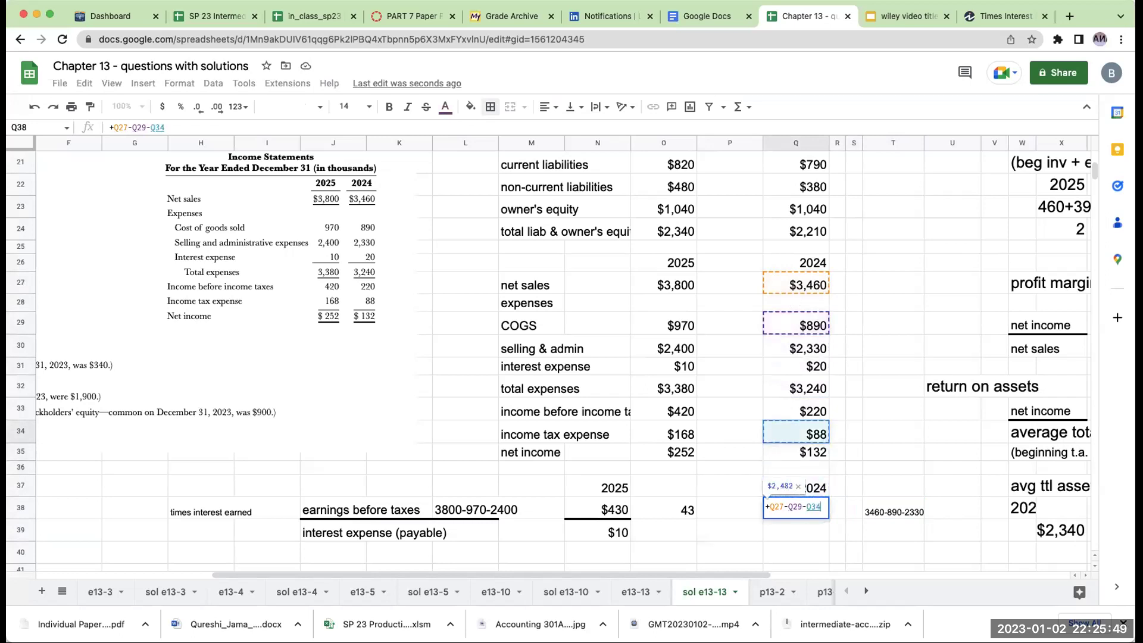
pyautogui.press('Return')
pyautogui.write('20')
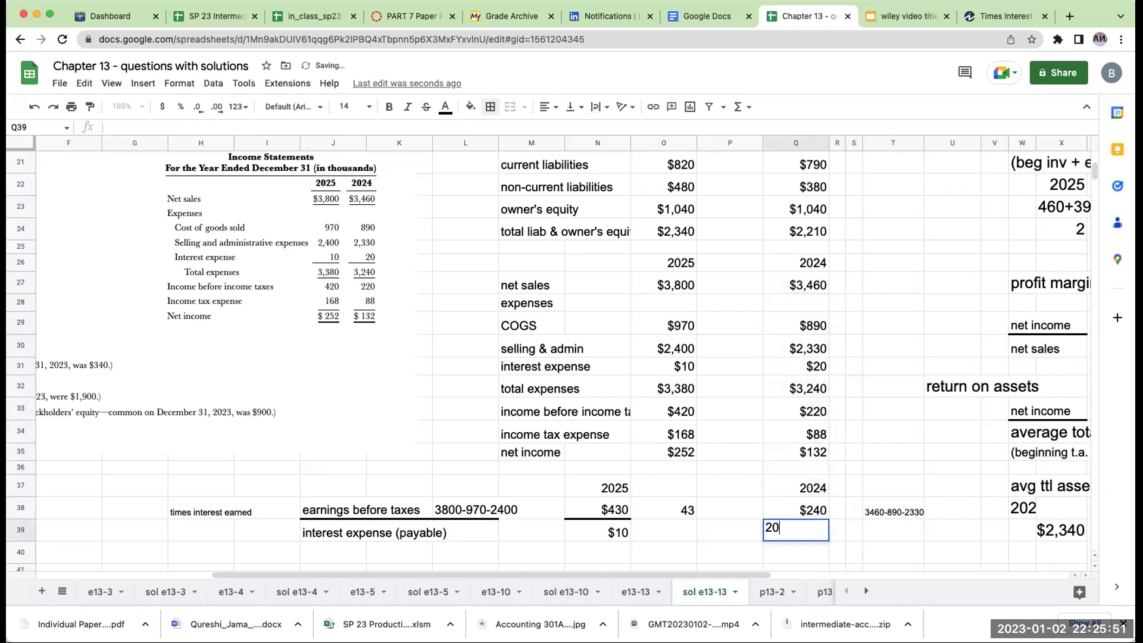
pyautogui.press('Return')
# Widen column R, top-border Q39, enter =Q38/Q39 in R38 for 12, and format Q39 as currency
pyautogui.press('Up')
pyautogui.press('Up')
pyautogui.press('Right')
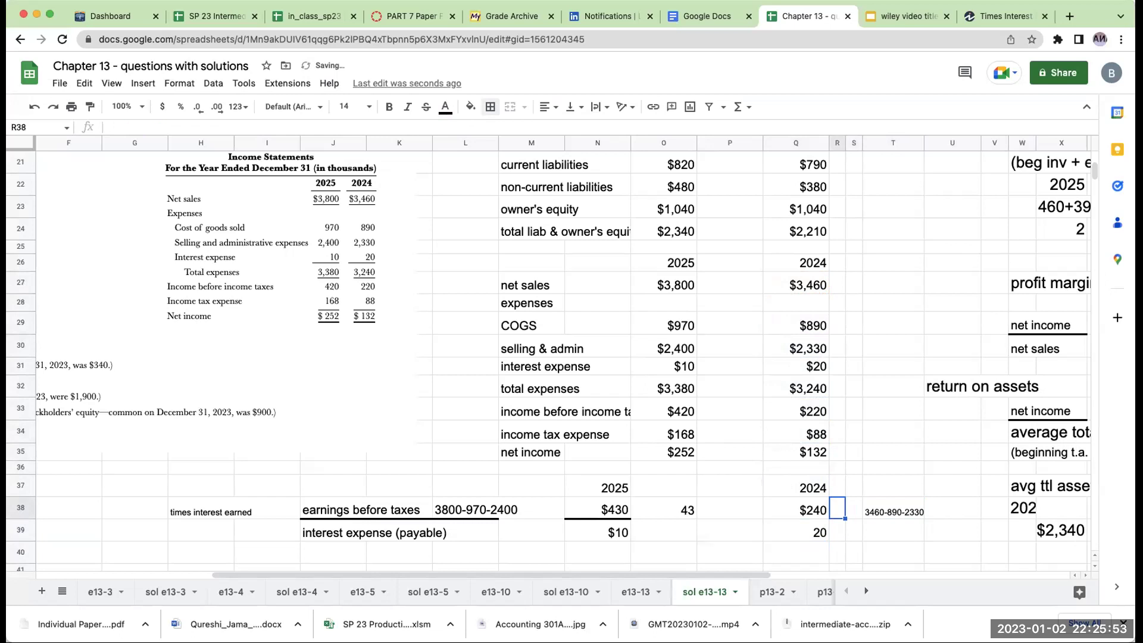
pyautogui.moveTo(846, 143); pyautogui.dragTo(882, 143)
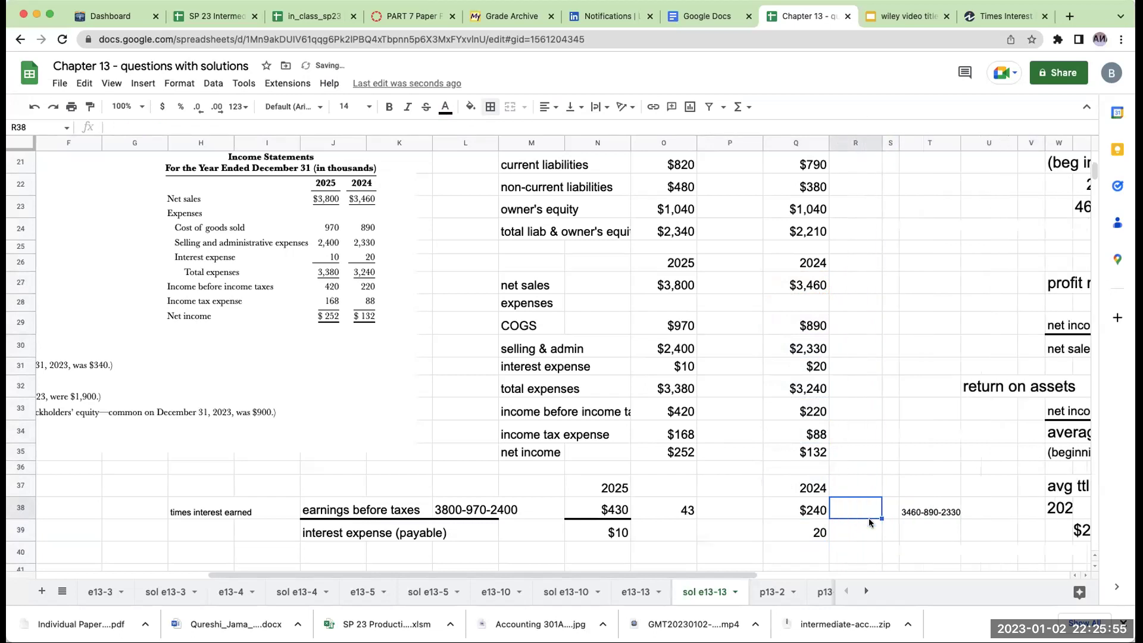
pyautogui.click(796, 530)
pyautogui.click(492, 107)
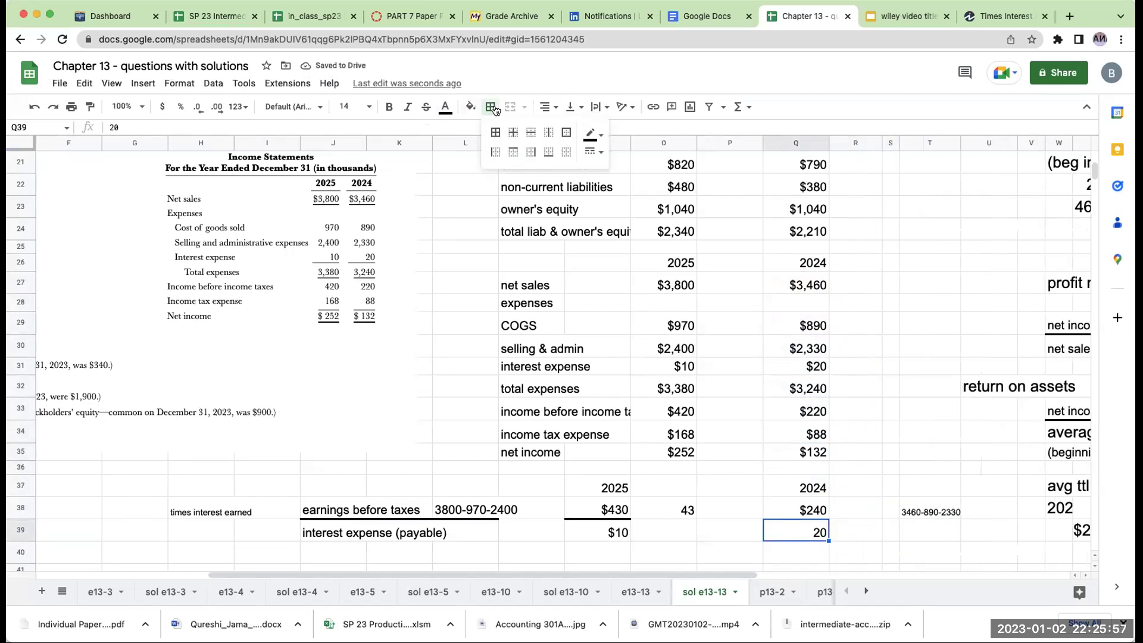
pyautogui.click(513, 152)
pyautogui.click(842, 509)
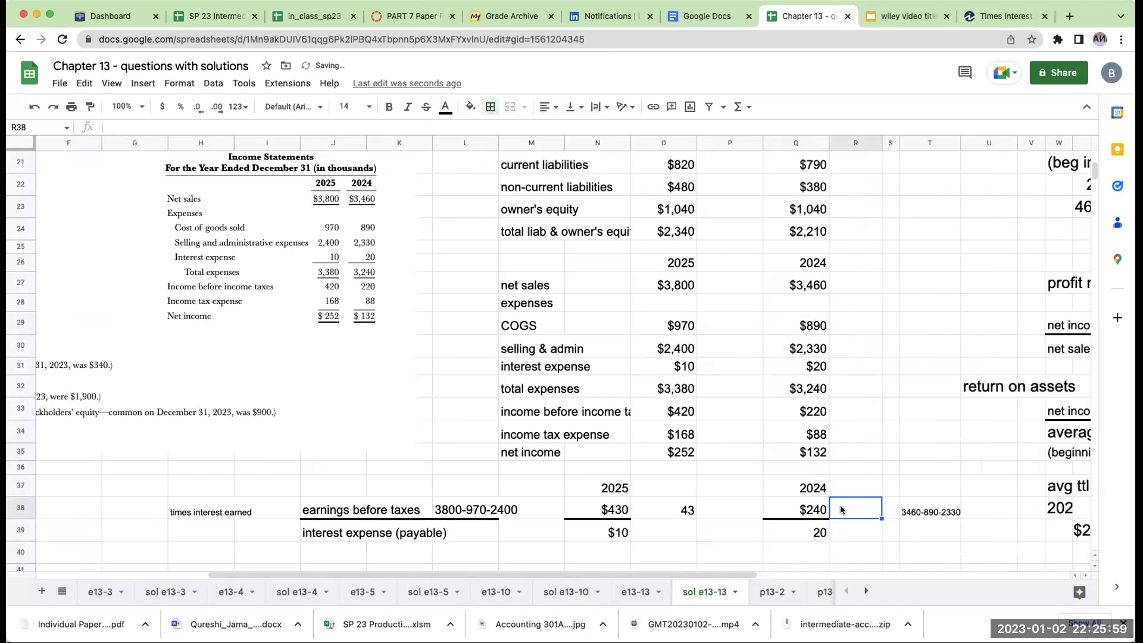
pyautogui.write('=q38/q39')
pyautogui.press('Return')
pyautogui.click(808, 541)
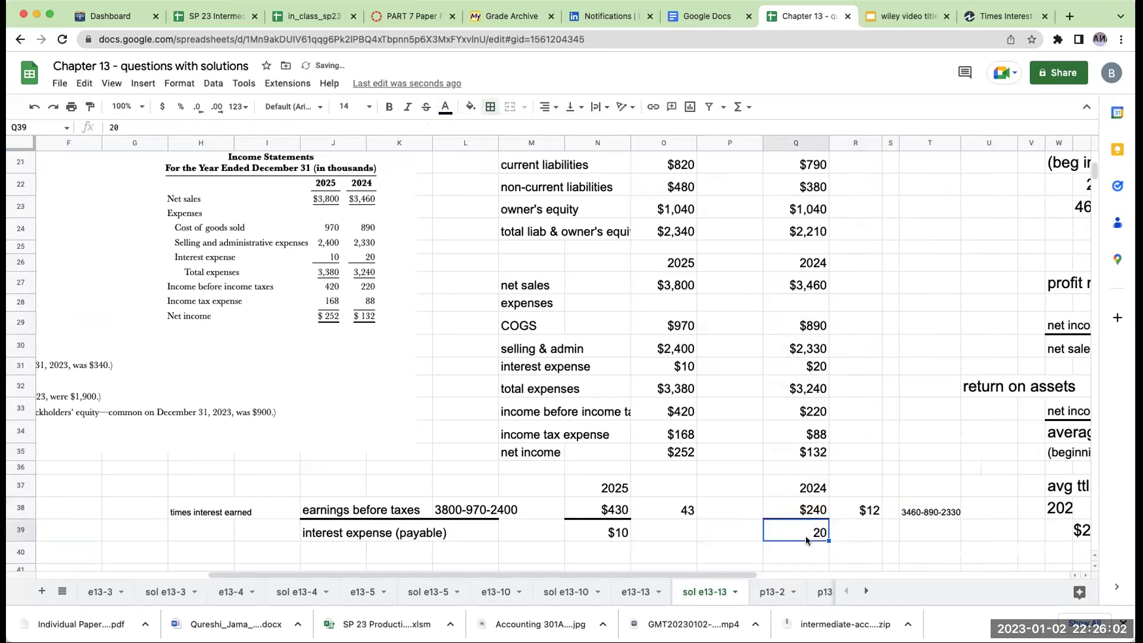
pyautogui.click(158, 107)
pyautogui.click(861, 511)
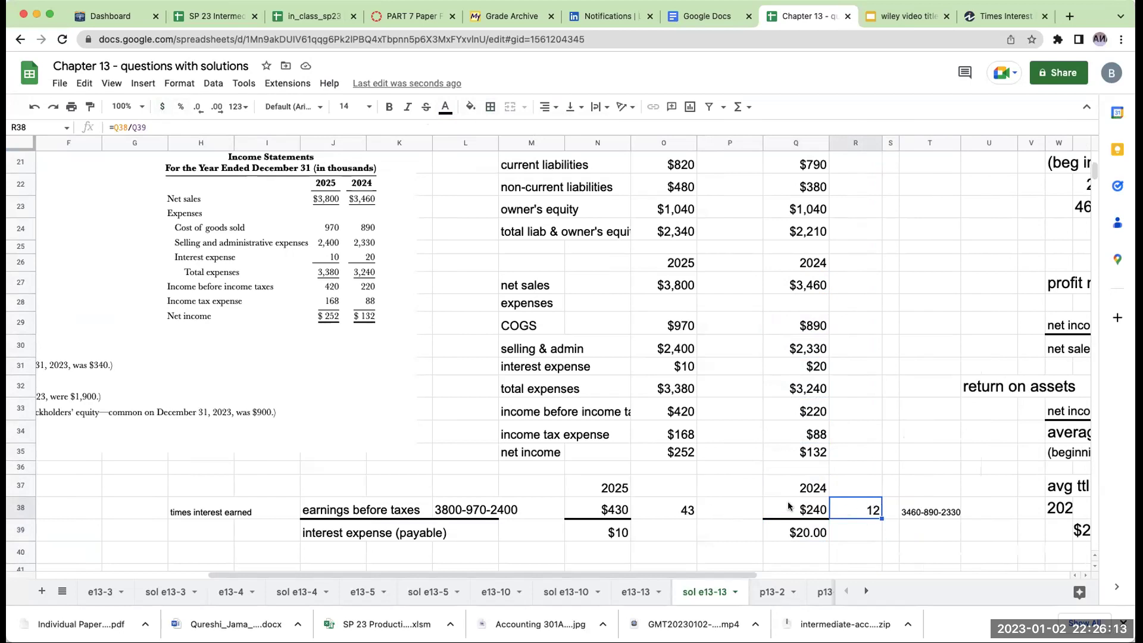
# Set the 'times interest earned' label to 18 pt font with right alignment
pyautogui.moveTo(422, 577); pyautogui.dragTo(216, 446)
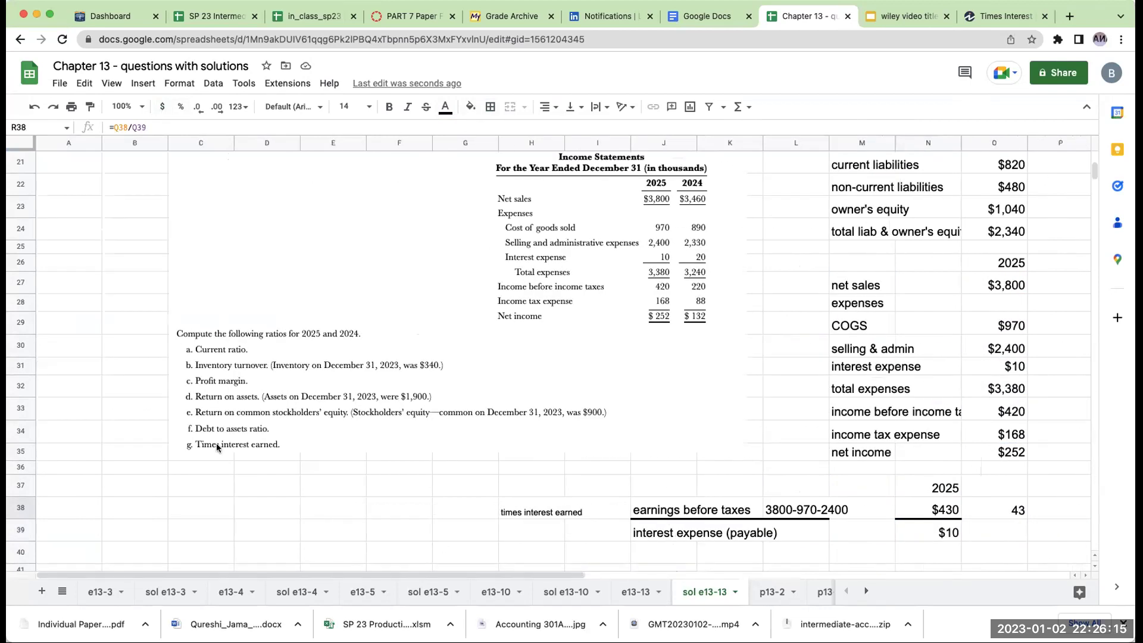
pyautogui.scroll(7, 217, 443)
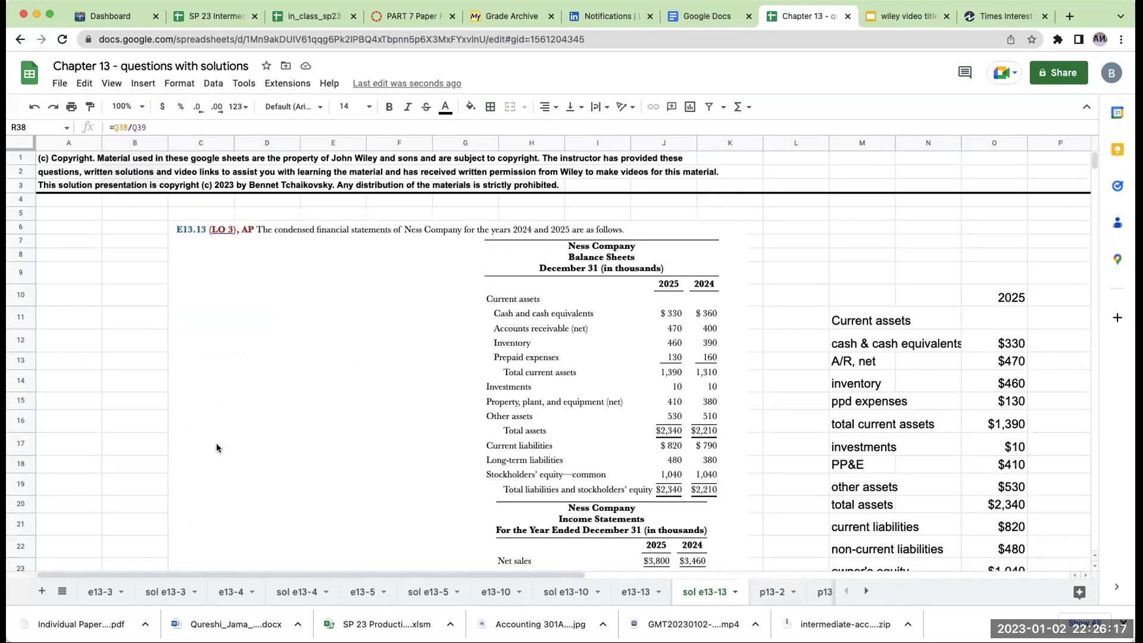
pyautogui.scroll(-7, 216, 443)
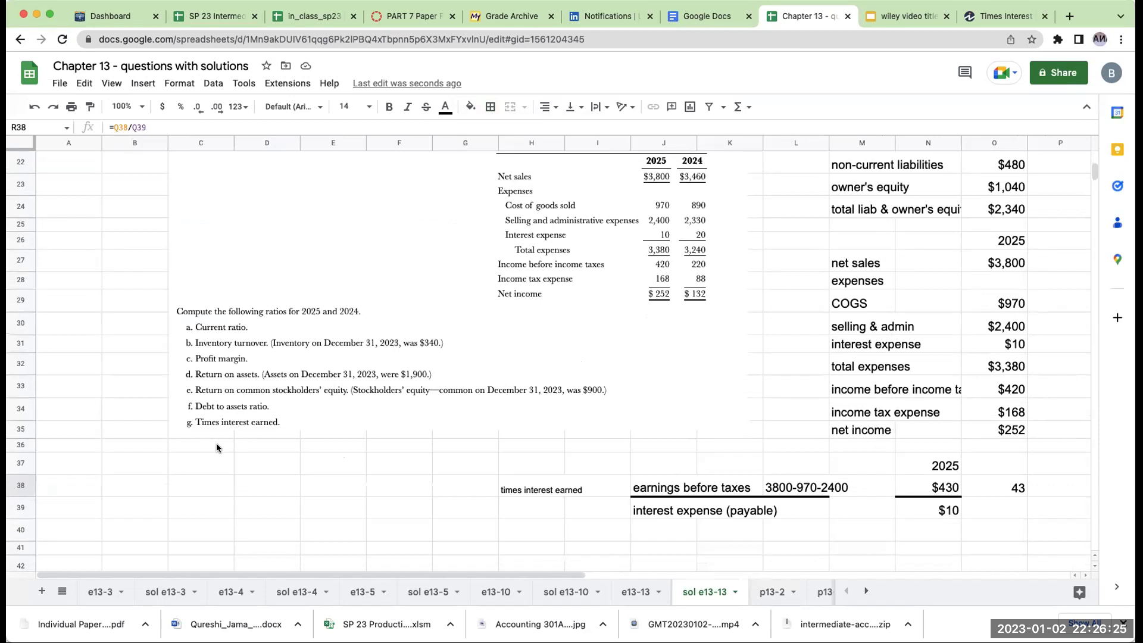
pyautogui.click(531, 488)
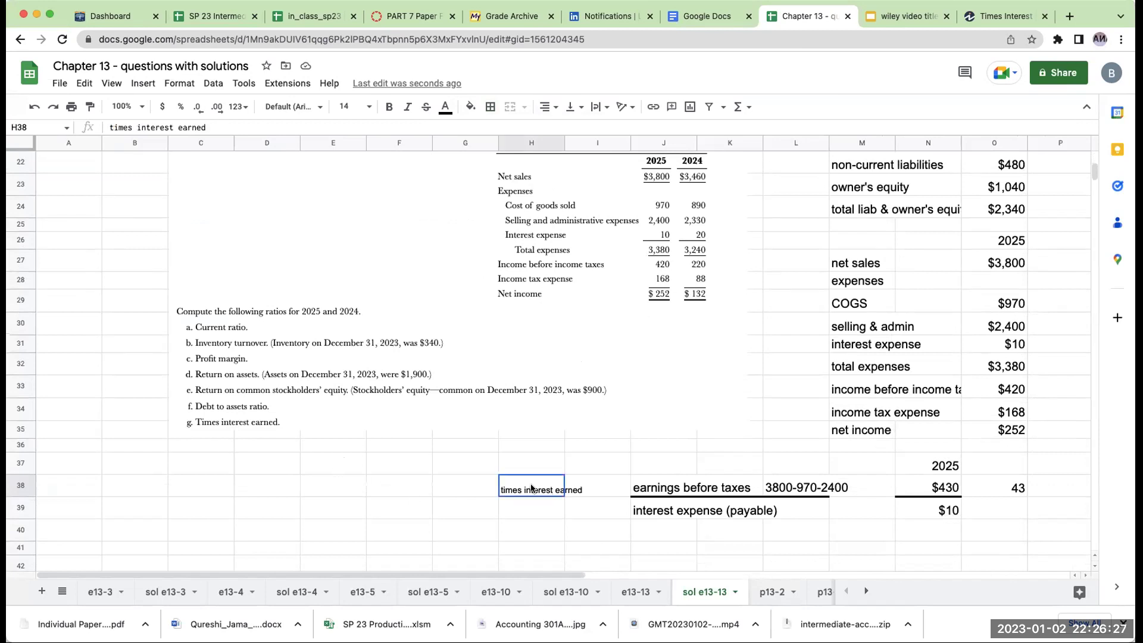
pyautogui.click(352, 106)
pyautogui.click(346, 297)
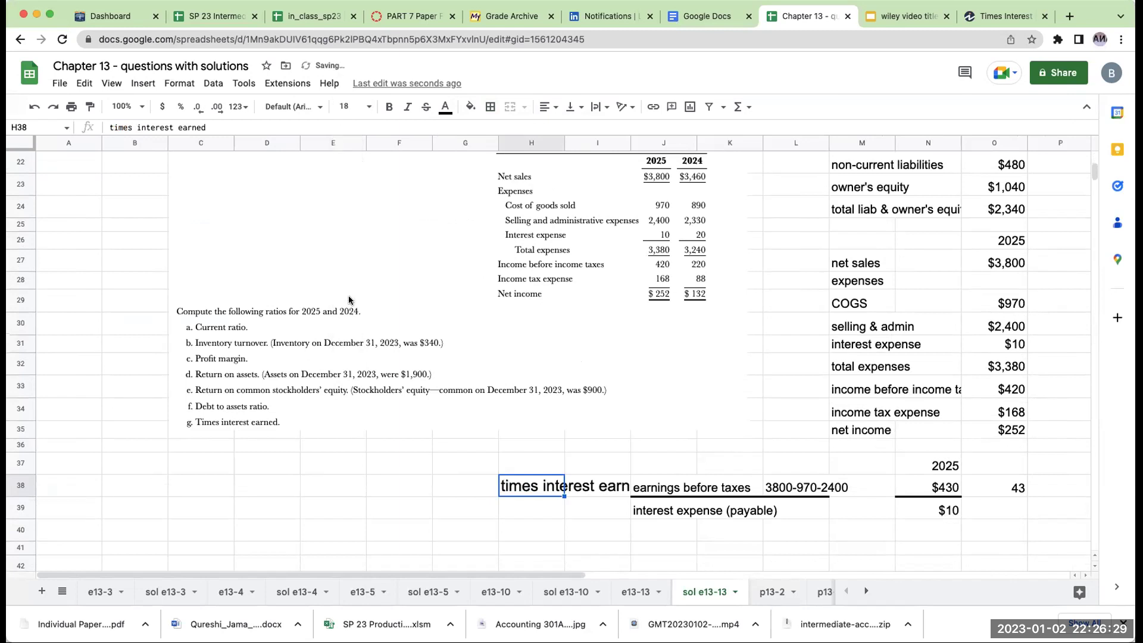
pyautogui.click(546, 106)
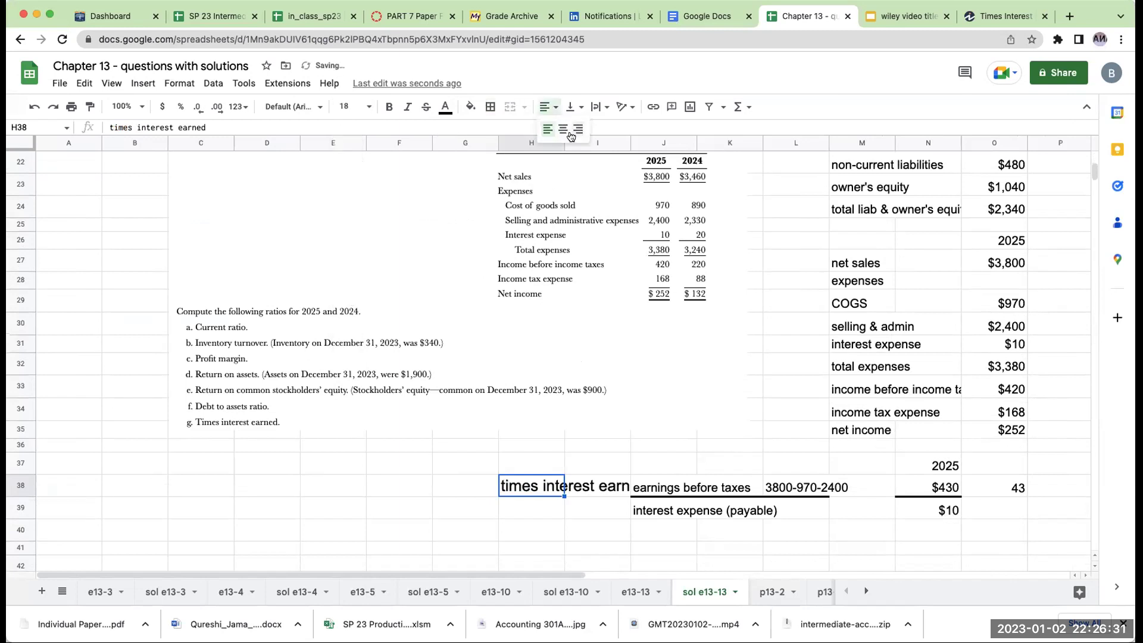
pyautogui.click(574, 137)
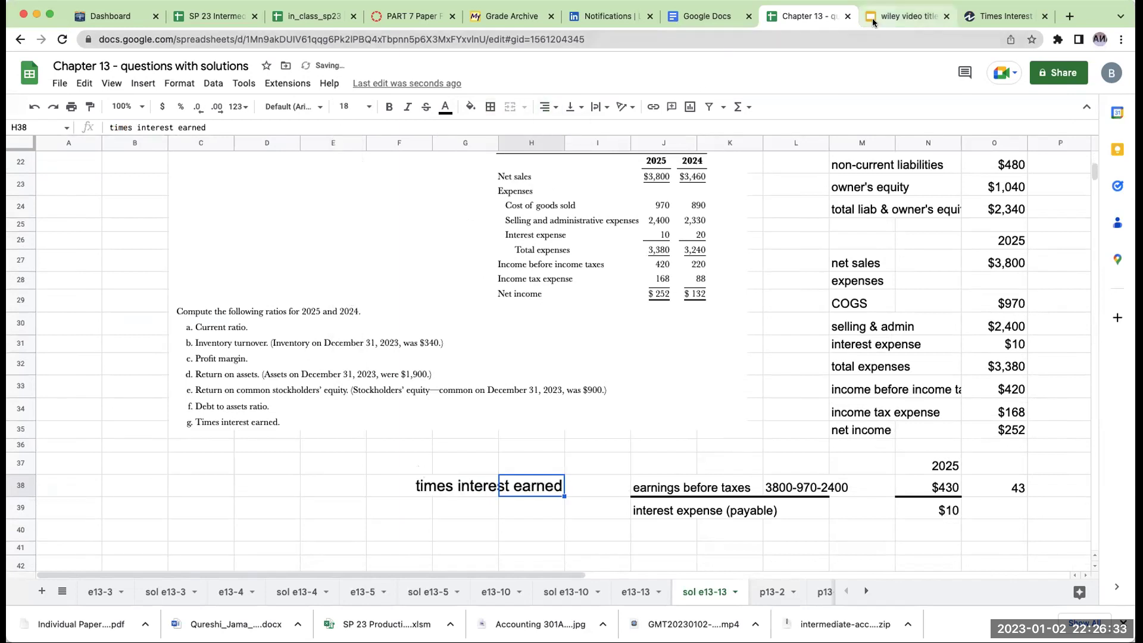
# Switch to the 'wiley video titles' deck showing the THANK YOU WILEY!!!!!! slide
pyautogui.click(905, 16)
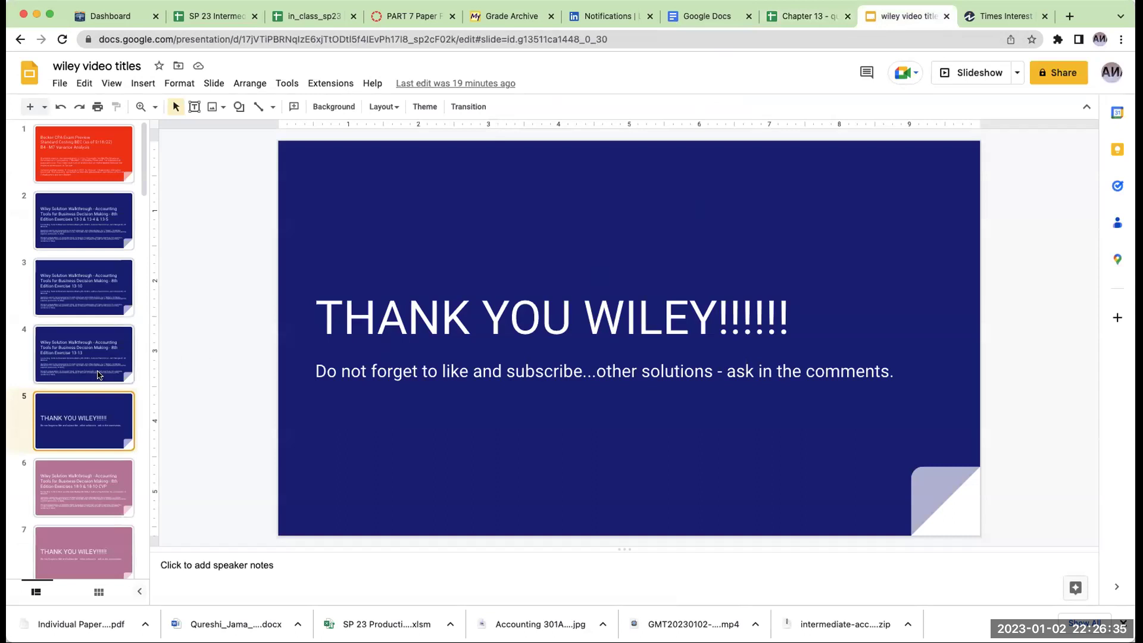